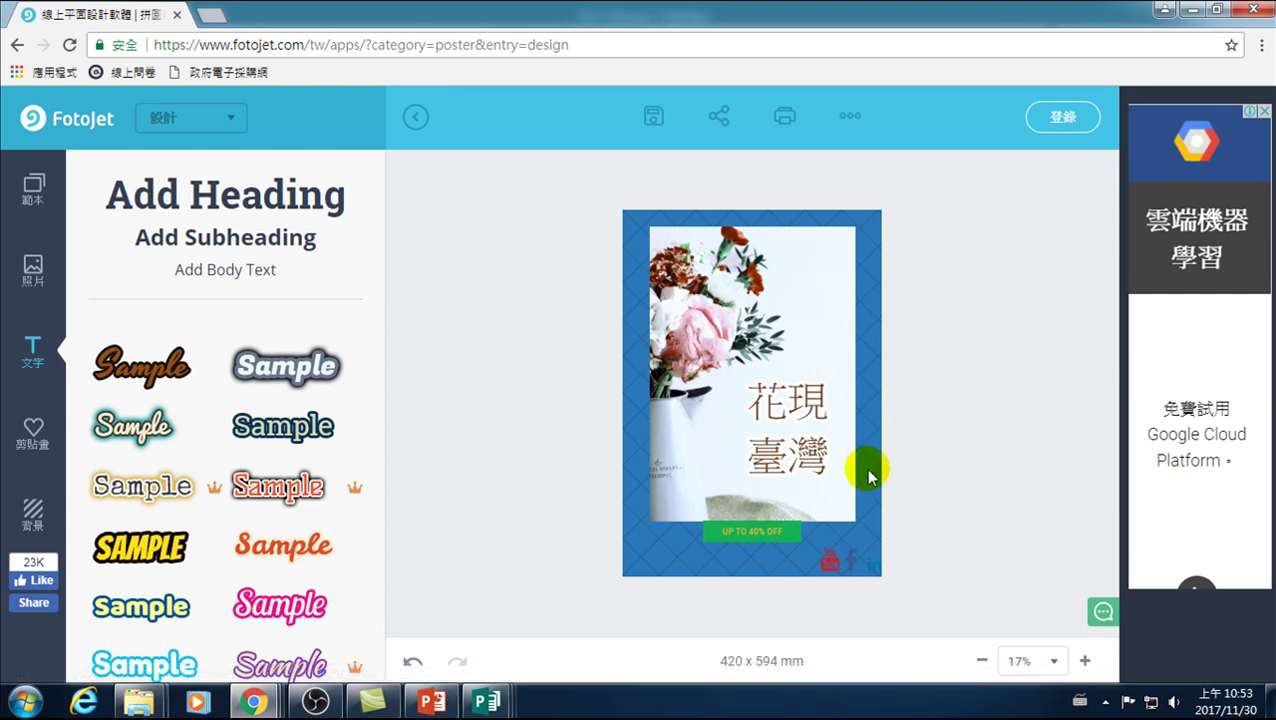
- Zoom in on the poster, fit it back to the workspace, then review and close the sharing options
{"action": "left_click", "coordinate": [1085, 661]}
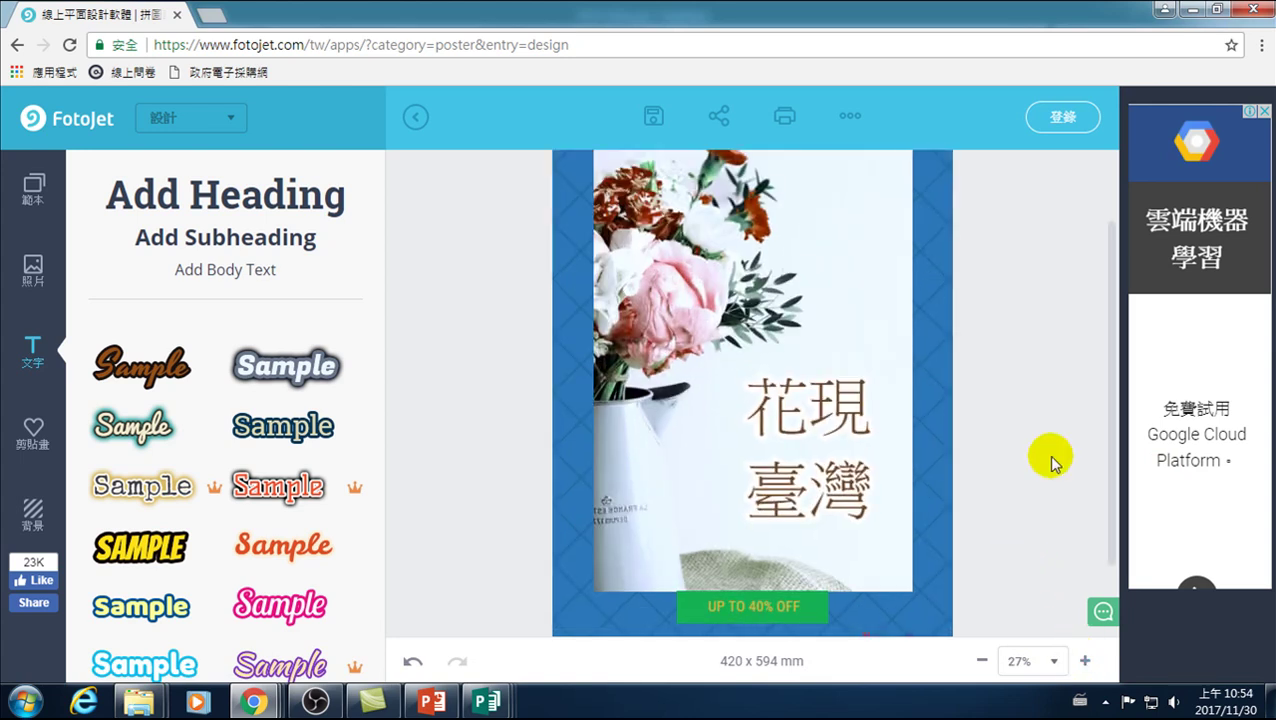
{"action": "left_click_drag", "start_coordinate": [1112, 420], "coordinate": [1112, 377]}
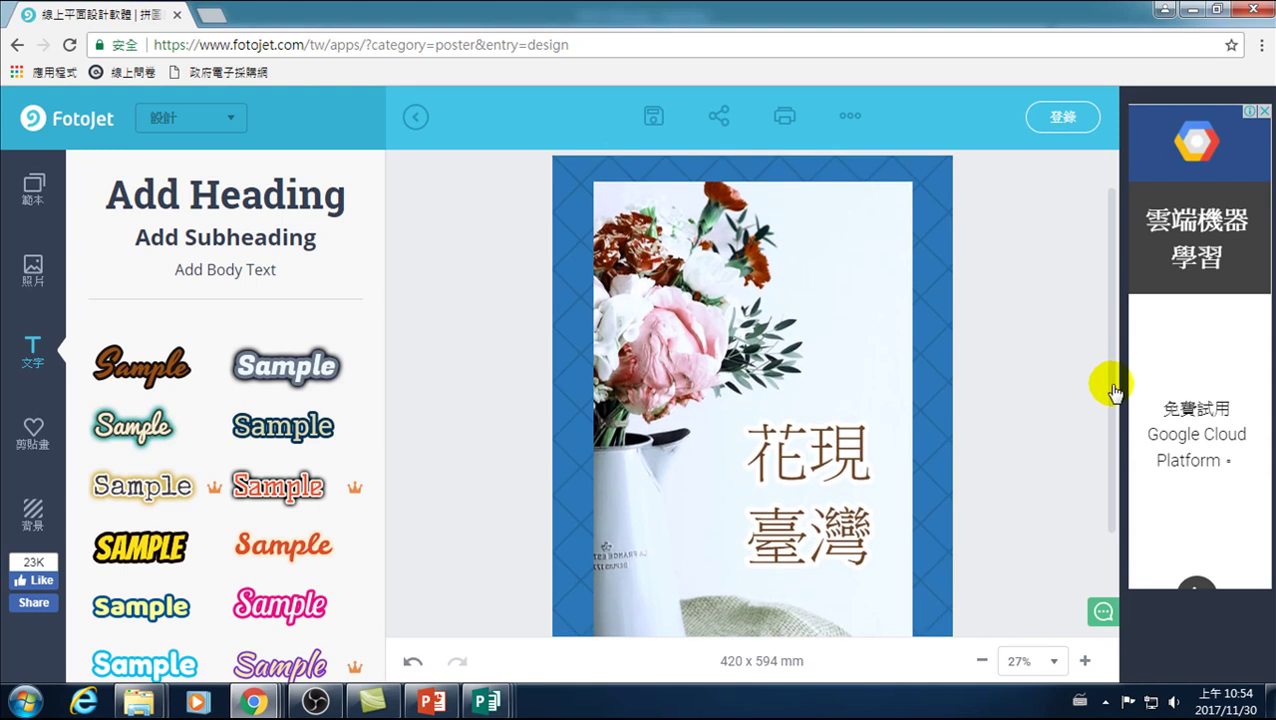
{"action": "left_click_drag", "start_coordinate": [1112, 377], "coordinate": [1108, 392]}
{"action": "left_click", "coordinate": [983, 661]}
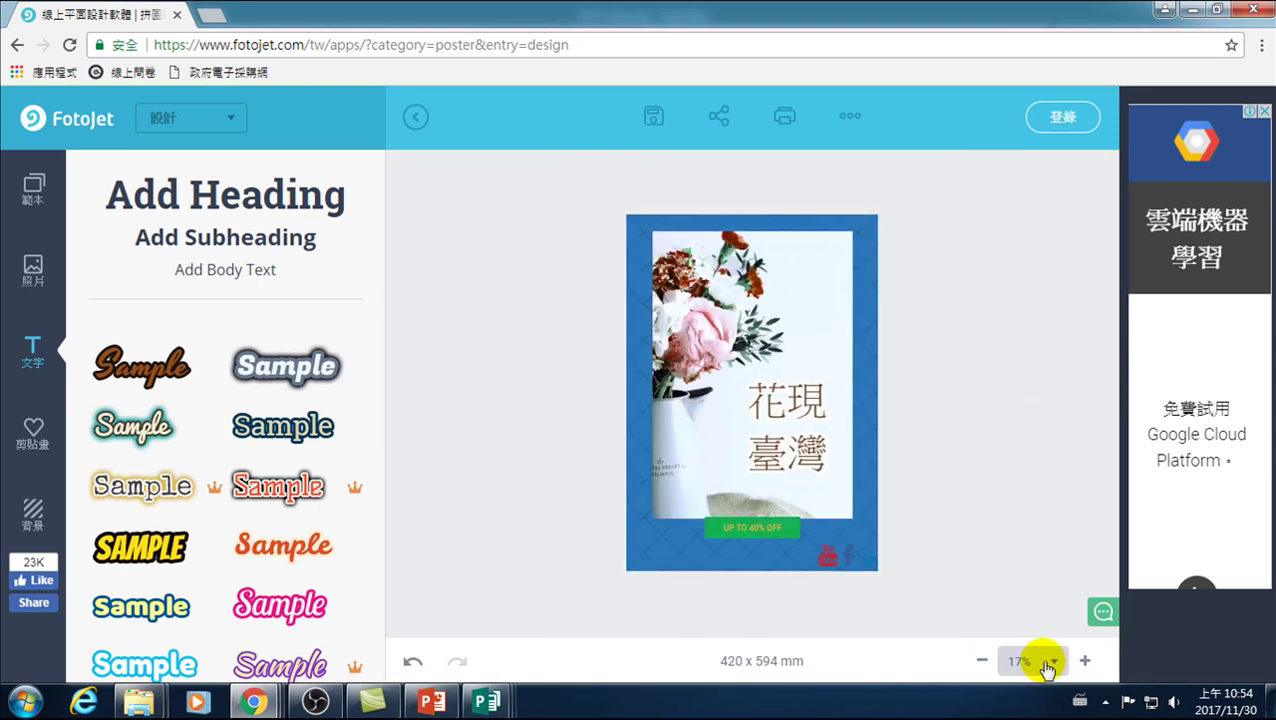
{"action": "left_click", "coordinate": [1057, 665]}
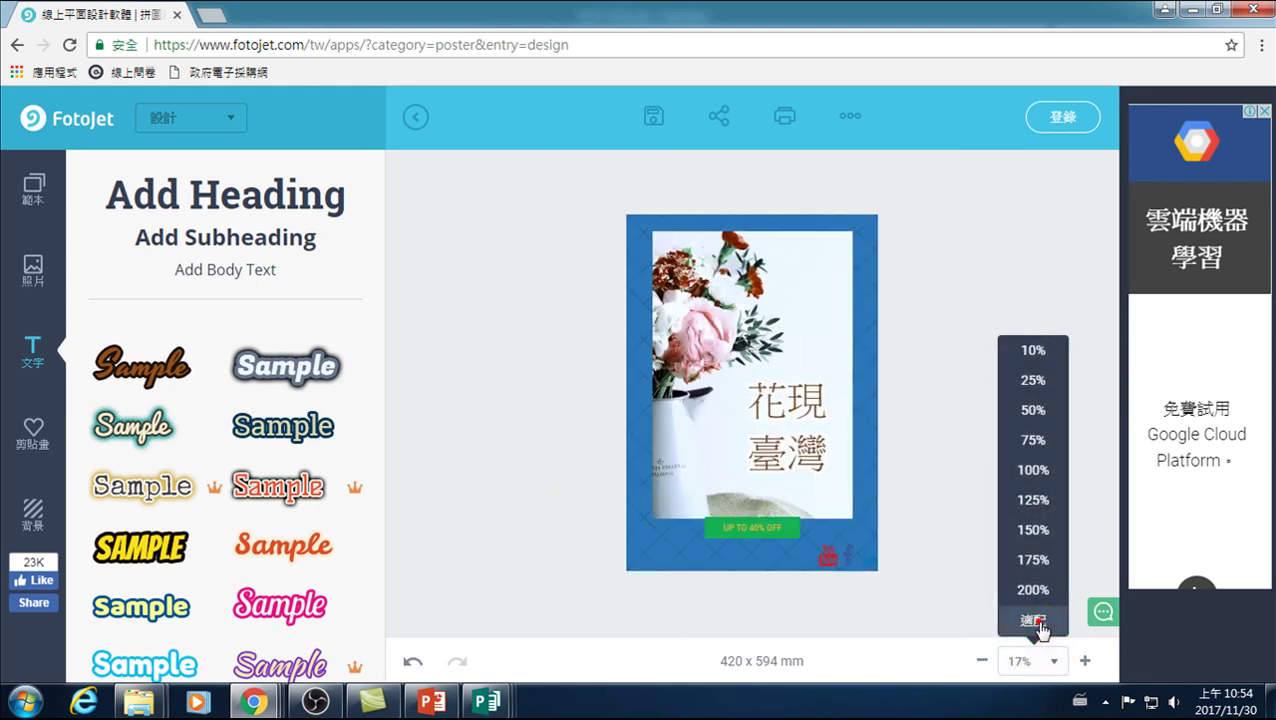
{"action": "left_click", "coordinate": [1031, 618]}
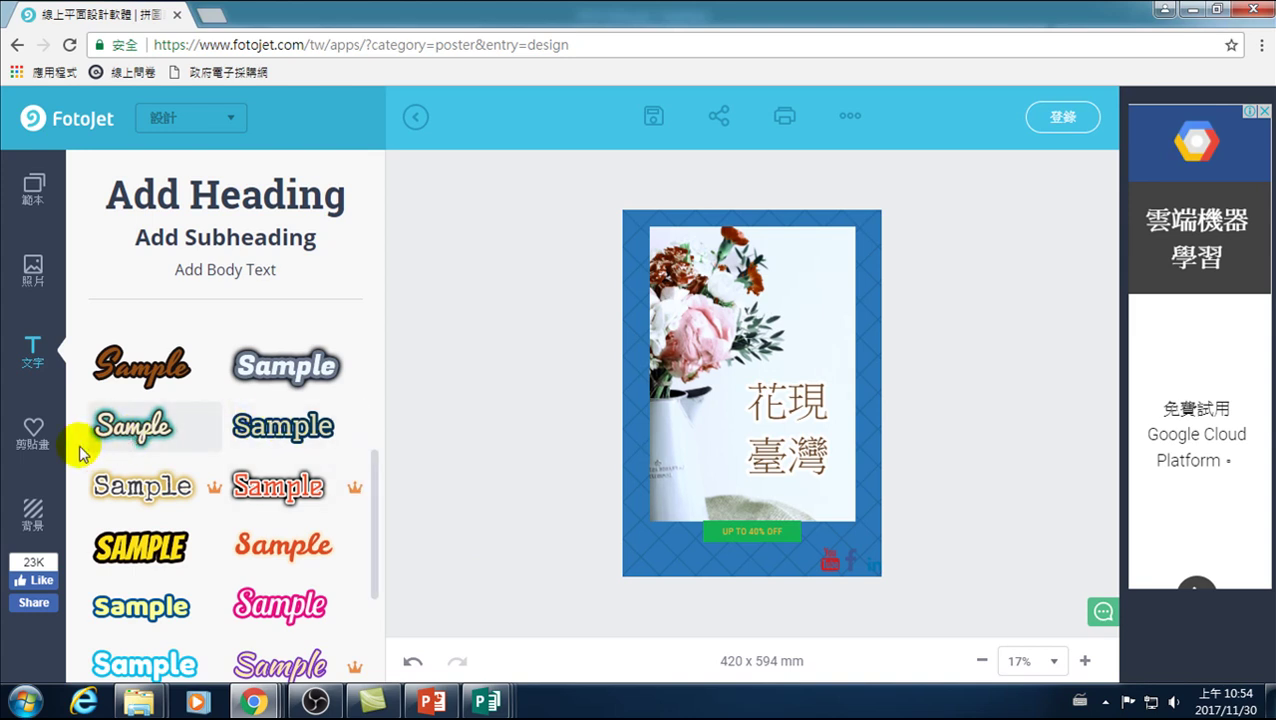
{"action": "left_click", "coordinate": [719, 117]}
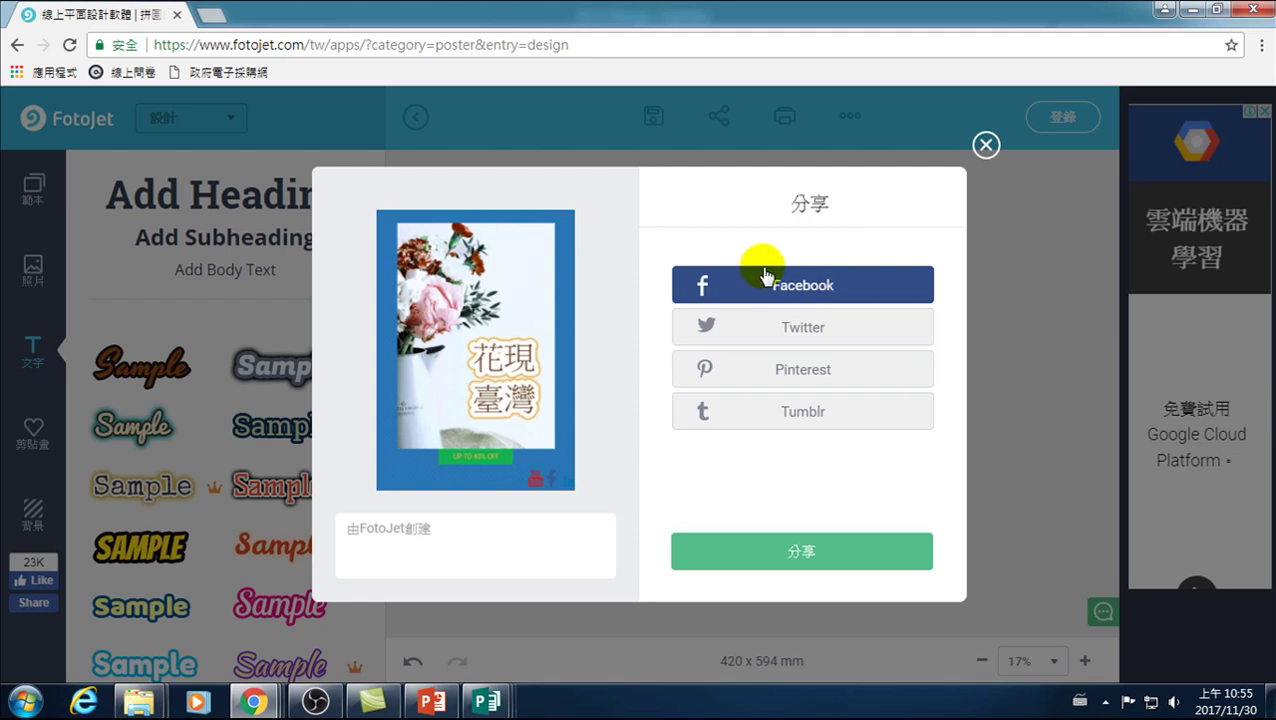
{"action": "left_click", "coordinate": [985, 145]}
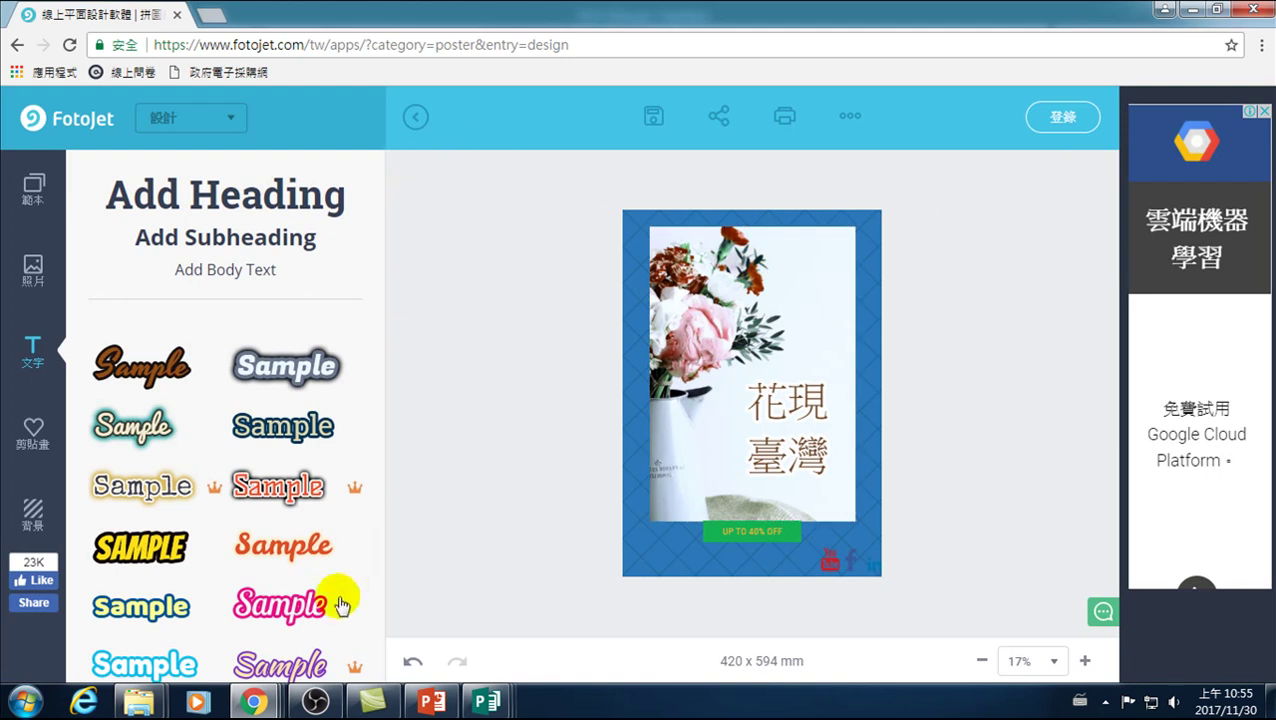
{"action": "mouse_move", "coordinate": [254, 701]}
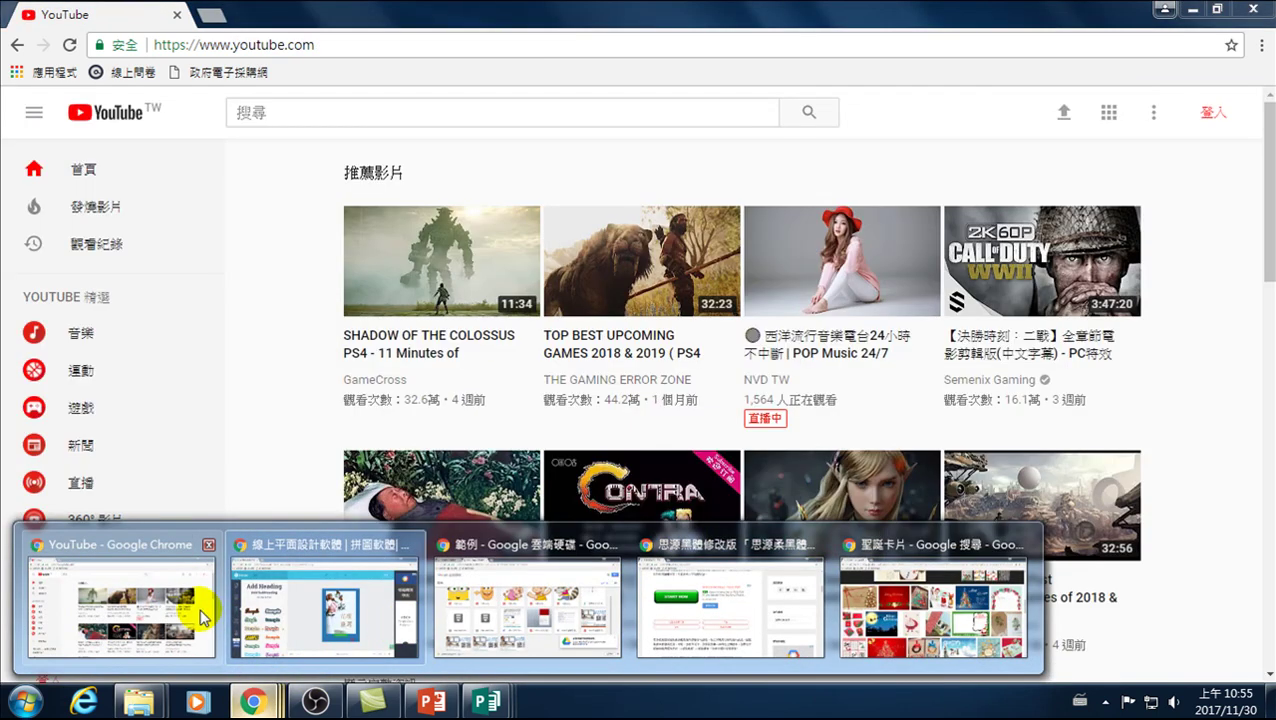
{"action": "left_click", "coordinate": [200, 615]}
{"action": "left_click", "coordinate": [338, 44]}
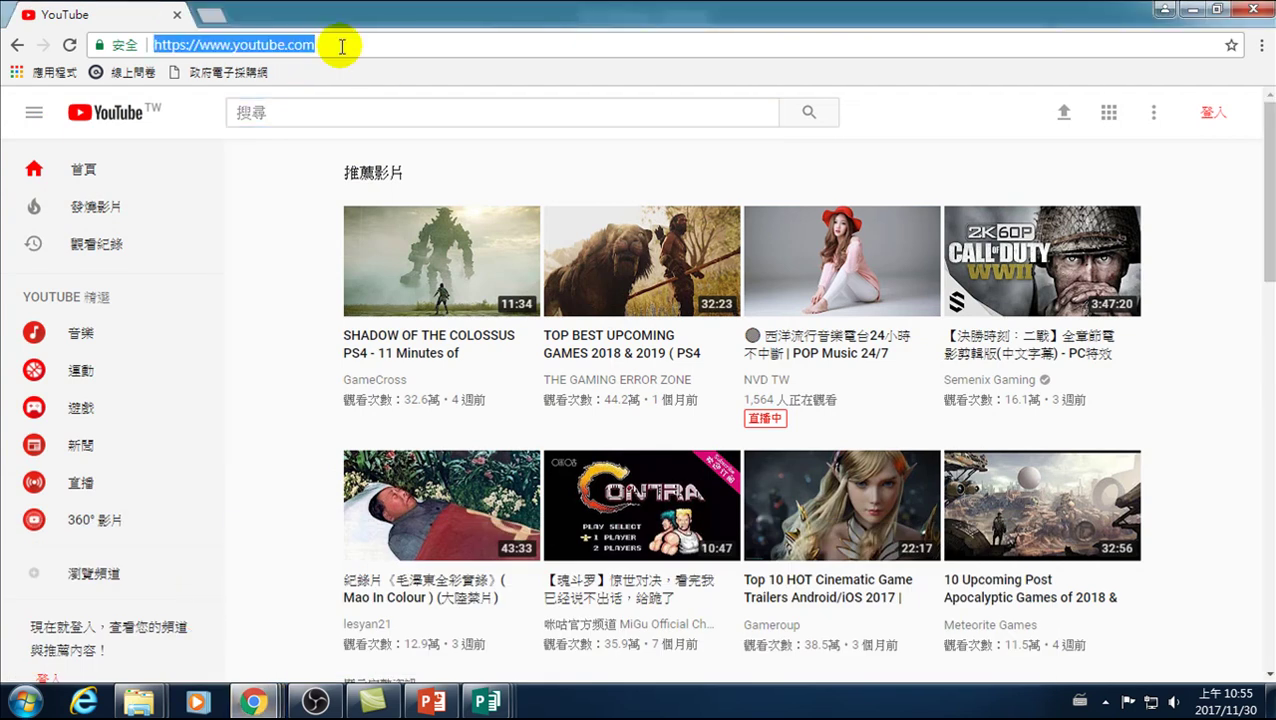
{"action": "type", "text": "www.google.com.tw"}
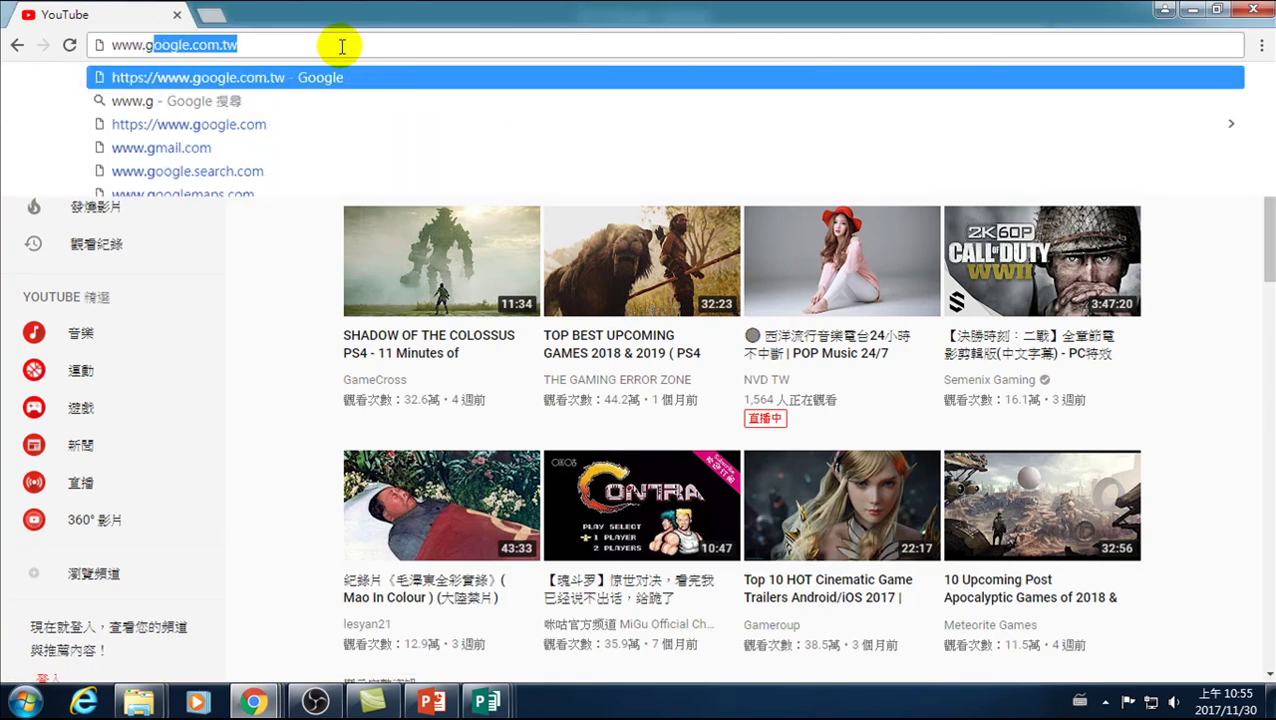
{"action": "key", "text": "Return"}
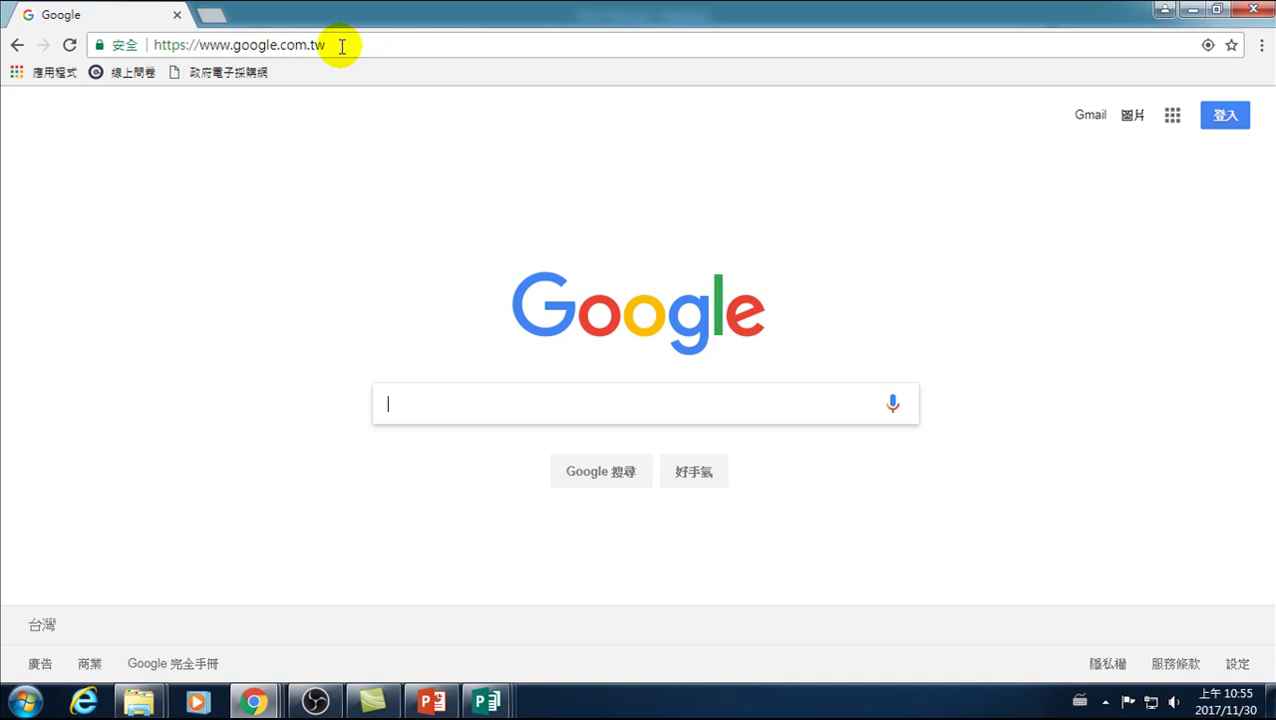
- Search Google for 線上 海報製作 免費, typed with Cangjie input
{"action": "type", "text": "v"}
{"action": "key", "text": "BackSpace"}
{"action": "key", "text": "ctrl+shift"}
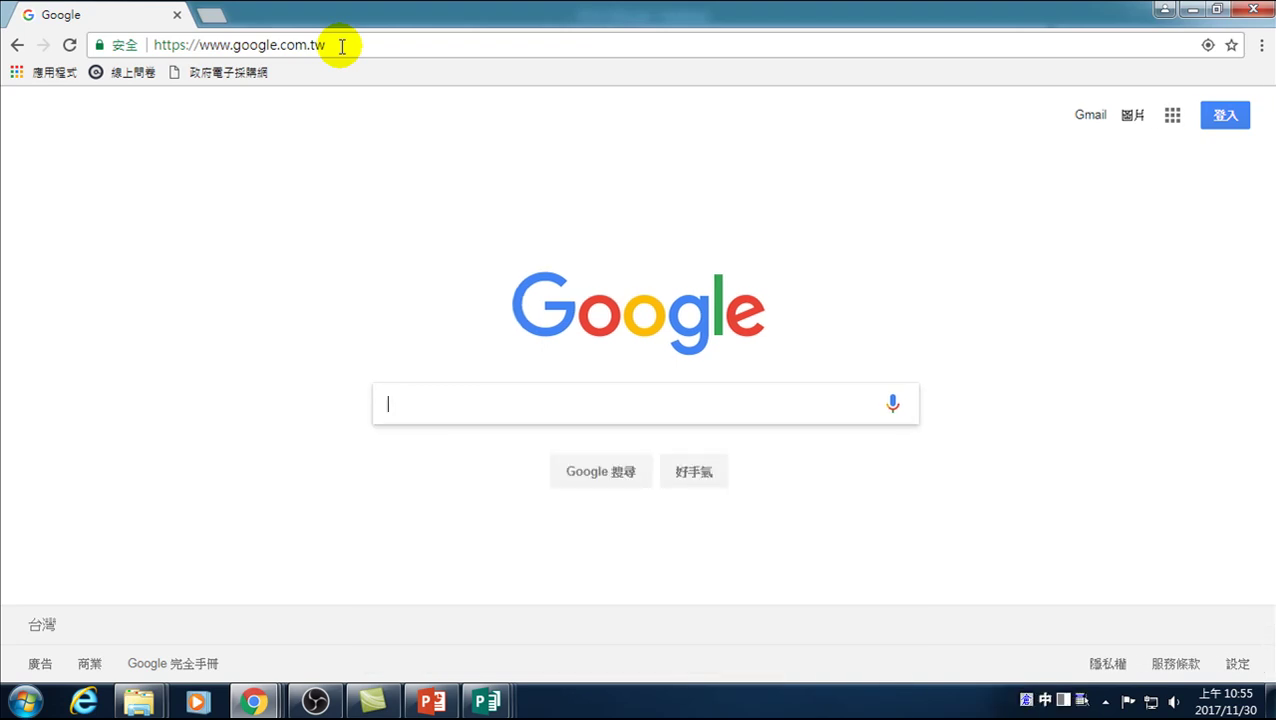
{"action": "type", "text": "vfhae"}
{"action": "key", "text": "space"}
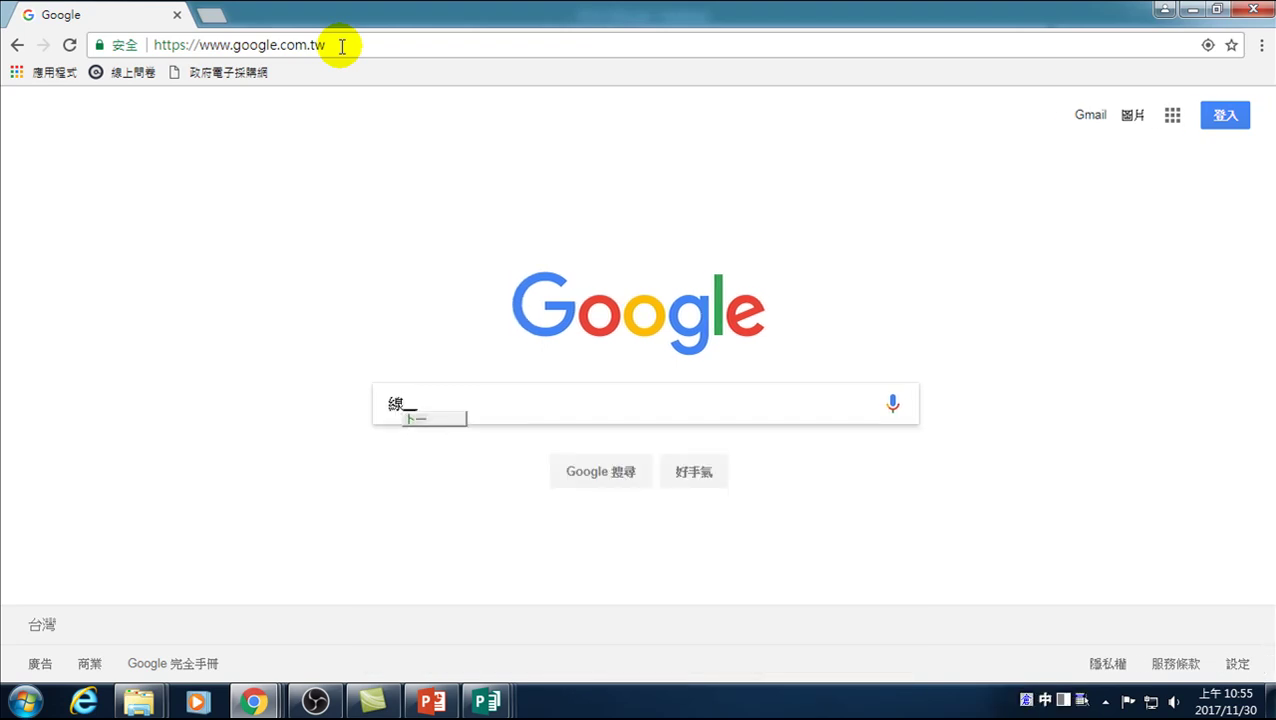
{"action": "type", "text": "ym"}
{"action": "key", "text": "space"}
{"action": "key", "text": "space"}
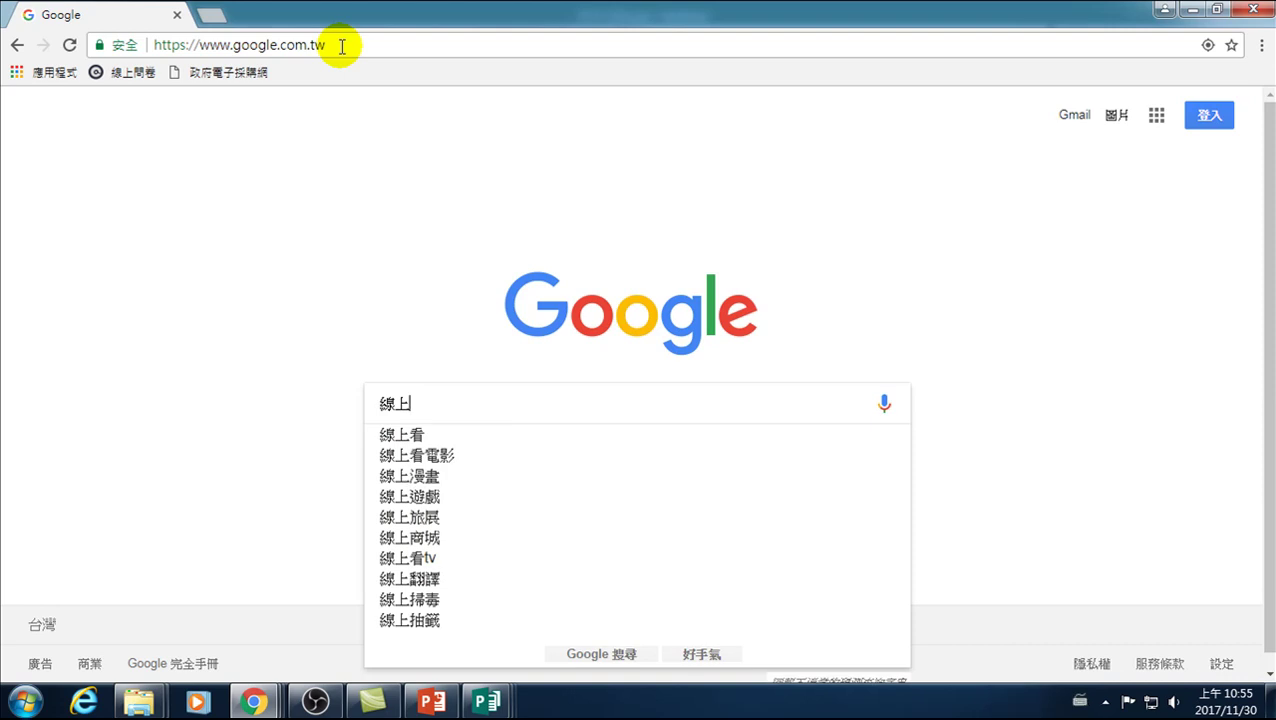
{"action": "type", "text": "eowy"}
{"action": "key", "text": "space"}
{"action": "type", "text": "gjsle"}
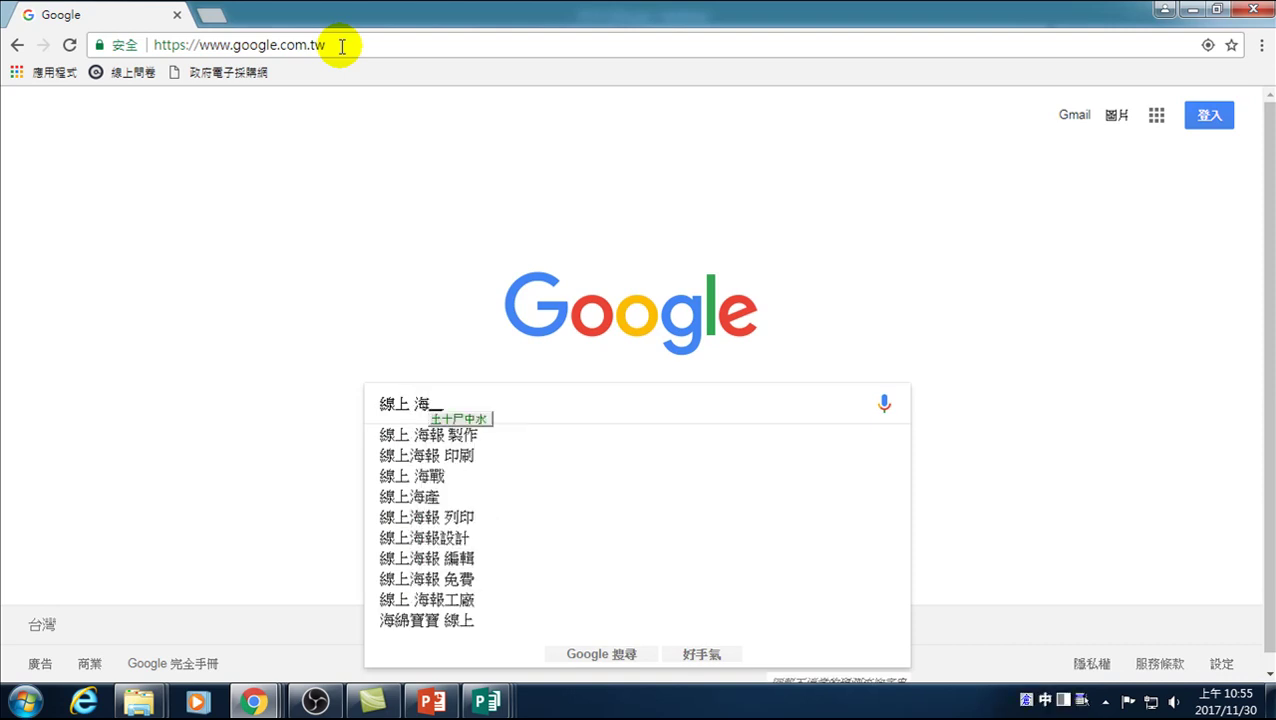
{"action": "key", "text": "space"}
{"action": "type", "text": "hnyhv"}
{"action": "key", "text": "space"}
{"action": "key", "text": "shift+1"}
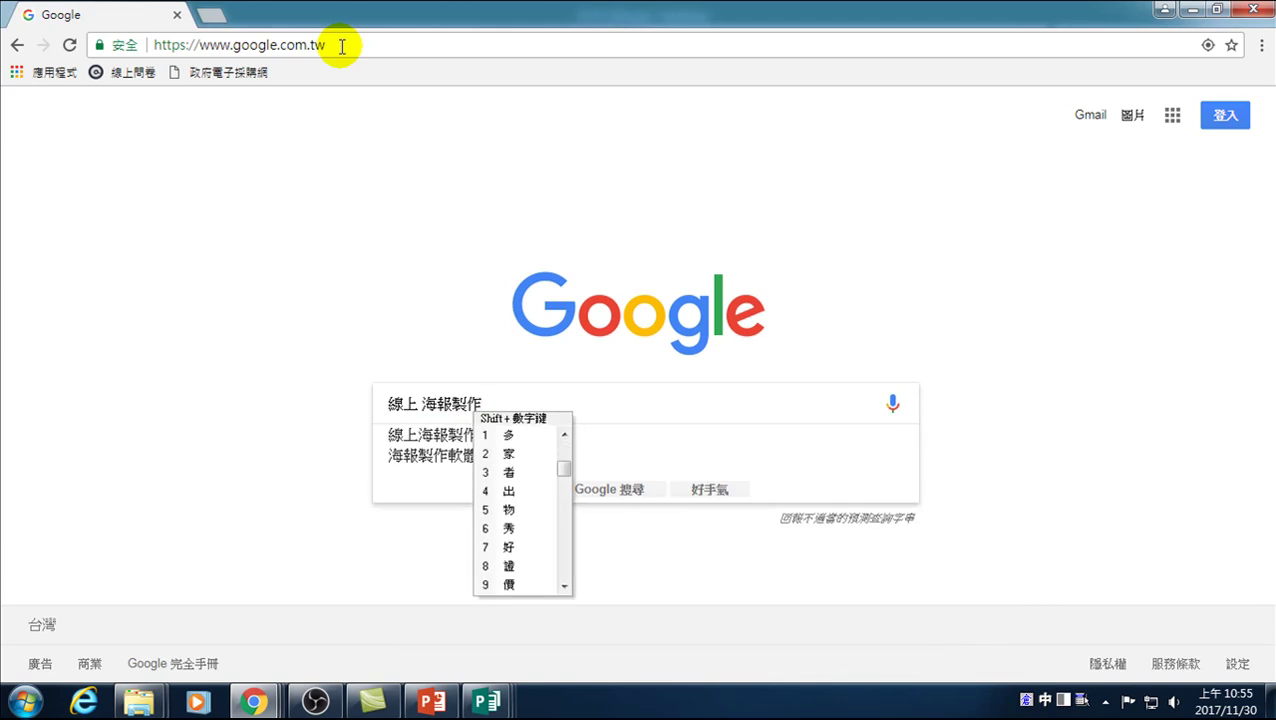
{"action": "key", "text": "ctrl+space"}
{"action": "key", "text": "ctrl+space"}
{"action": "type", "text": "nahu"}
{"action": "key", "text": "space"}
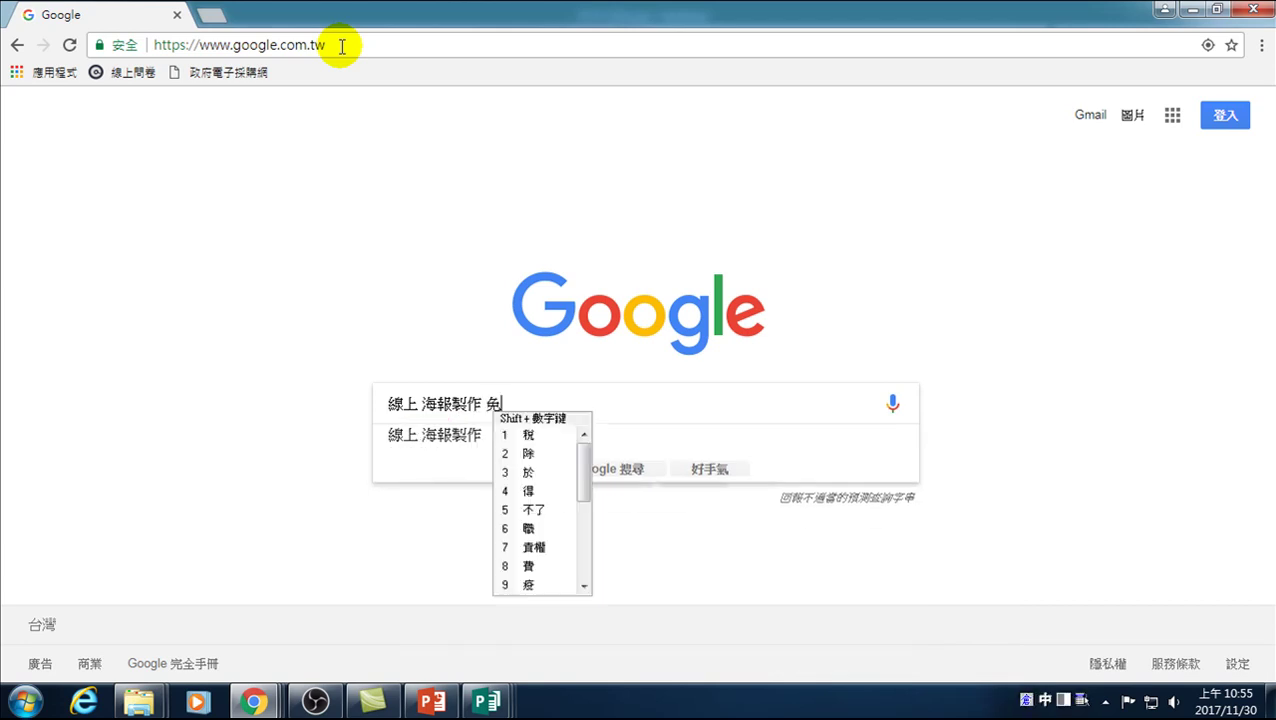
{"action": "type", "text": "lnbc"}
{"action": "key", "text": "space"}
{"action": "key", "text": "Escape"}
{"action": "key", "text": "Return"}
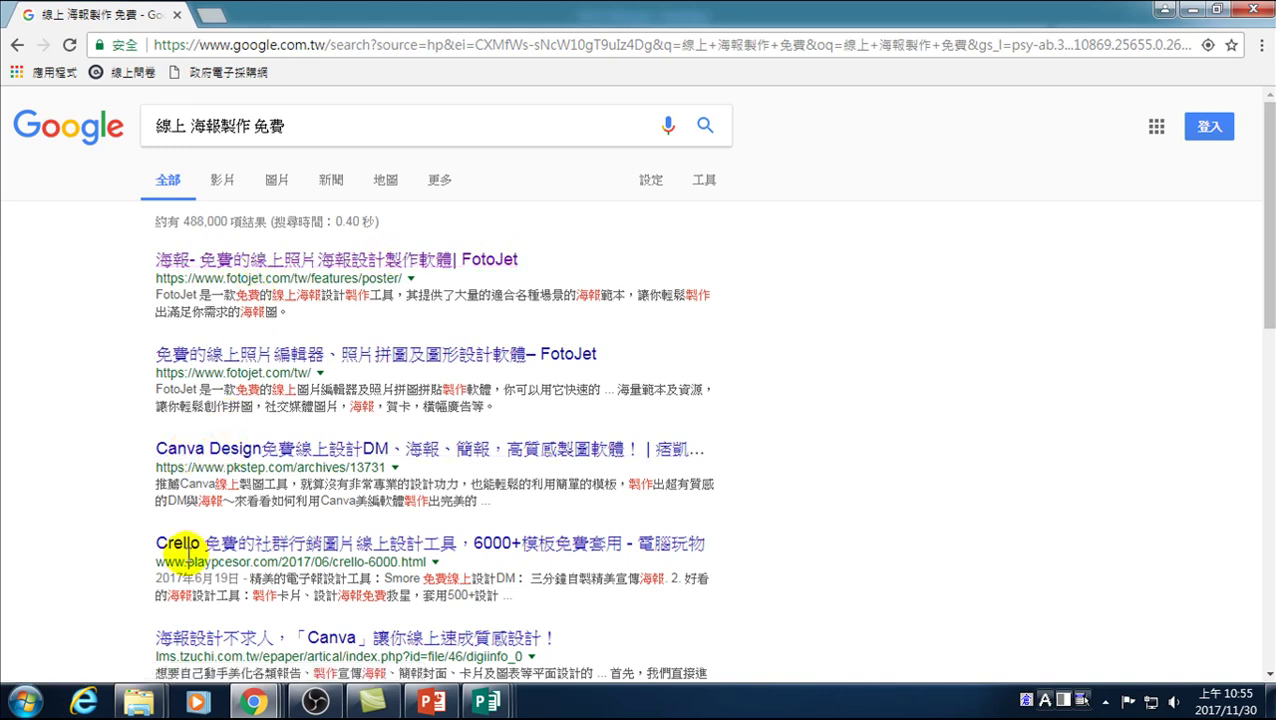
- Open the result '海報- 免費的線上照片海報設計製作軟體| FotoJet' from the search results
{"action": "scroll", "coordinate": [195, 550], "scroll_direction": "down", "scroll_amount": 2}
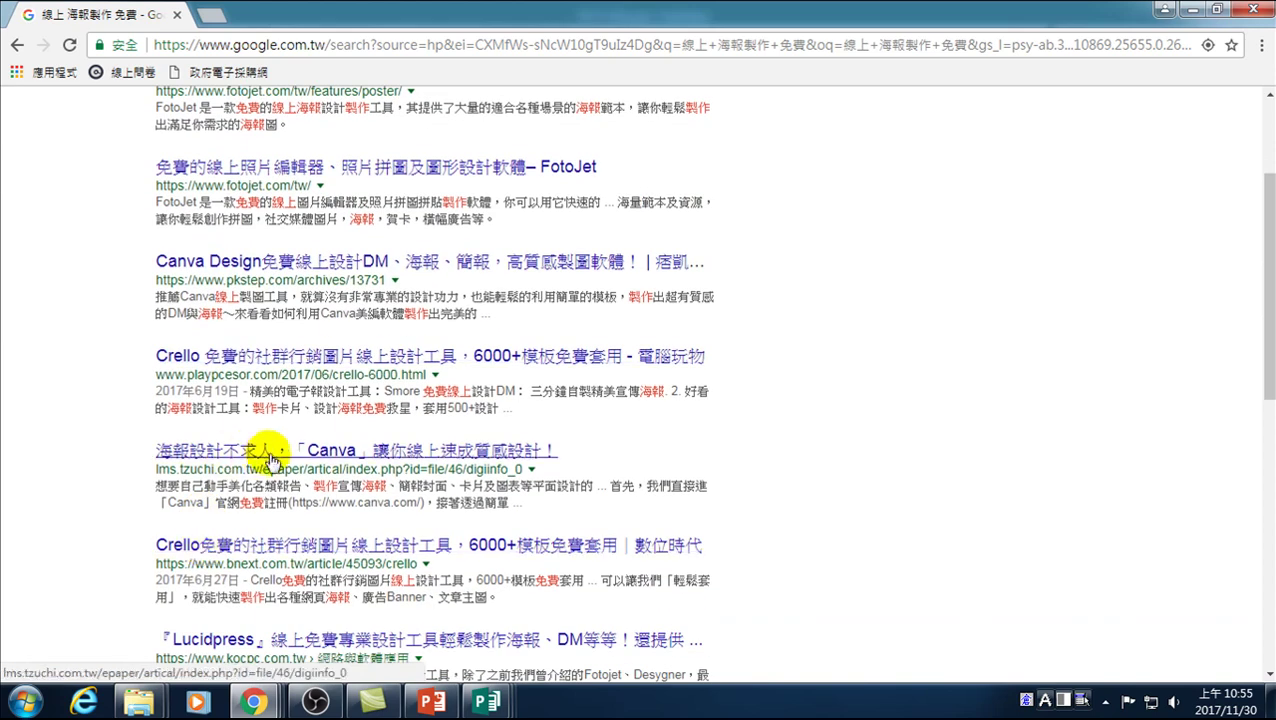
{"action": "scroll", "coordinate": [265, 458], "scroll_direction": "up", "scroll_amount": 2}
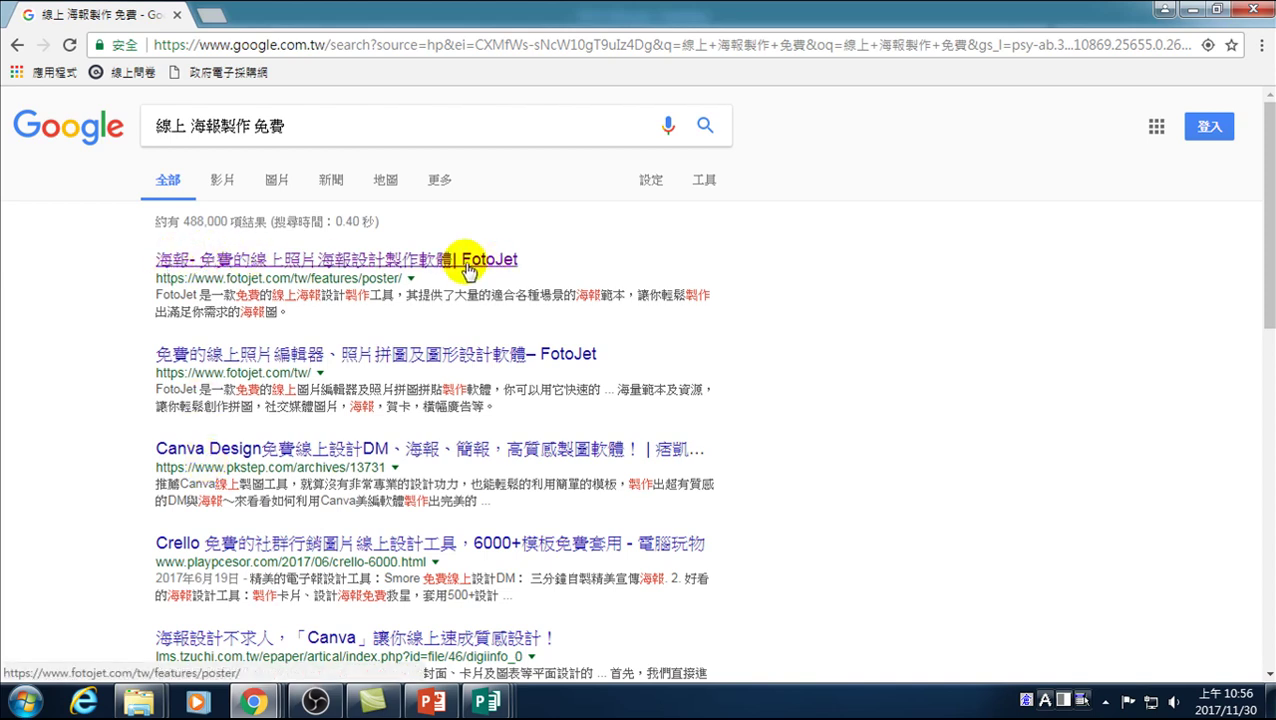
{"action": "left_click", "coordinate": [293, 262]}
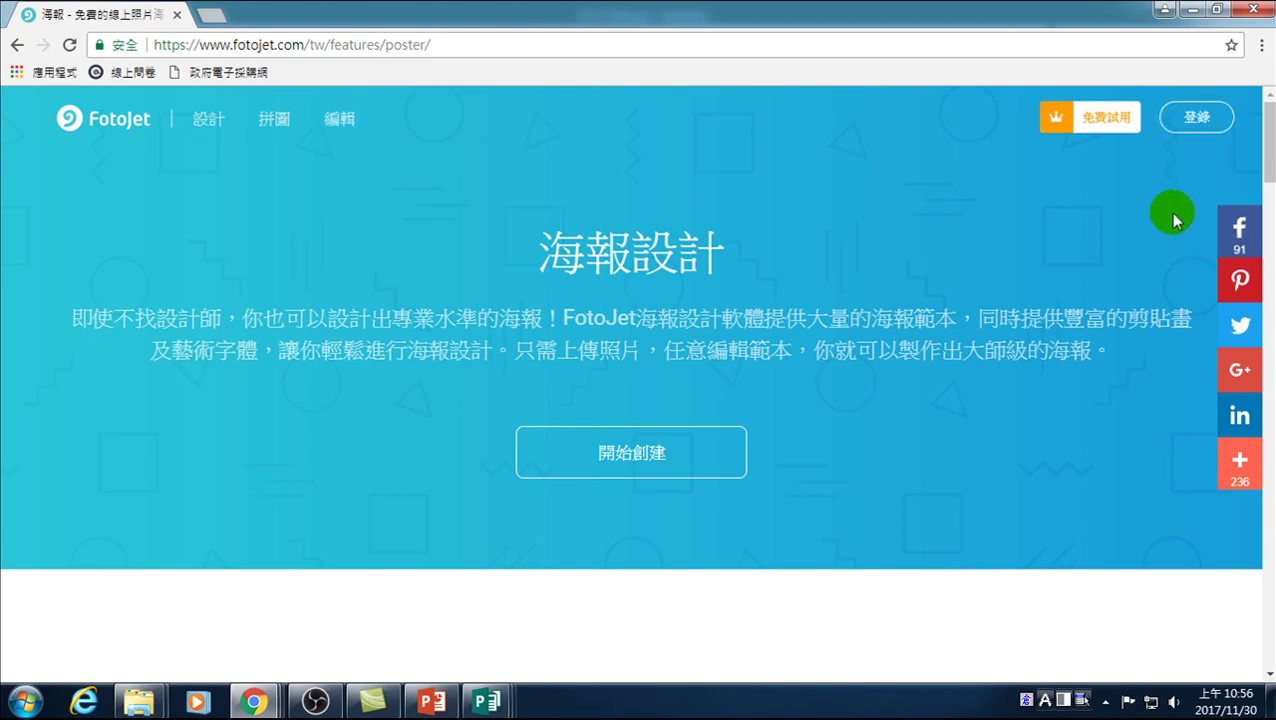
- Launch the poster editor with a blank 420 x 594 mm canvas via 開始創建
{"action": "left_click", "coordinate": [1218, 120]}
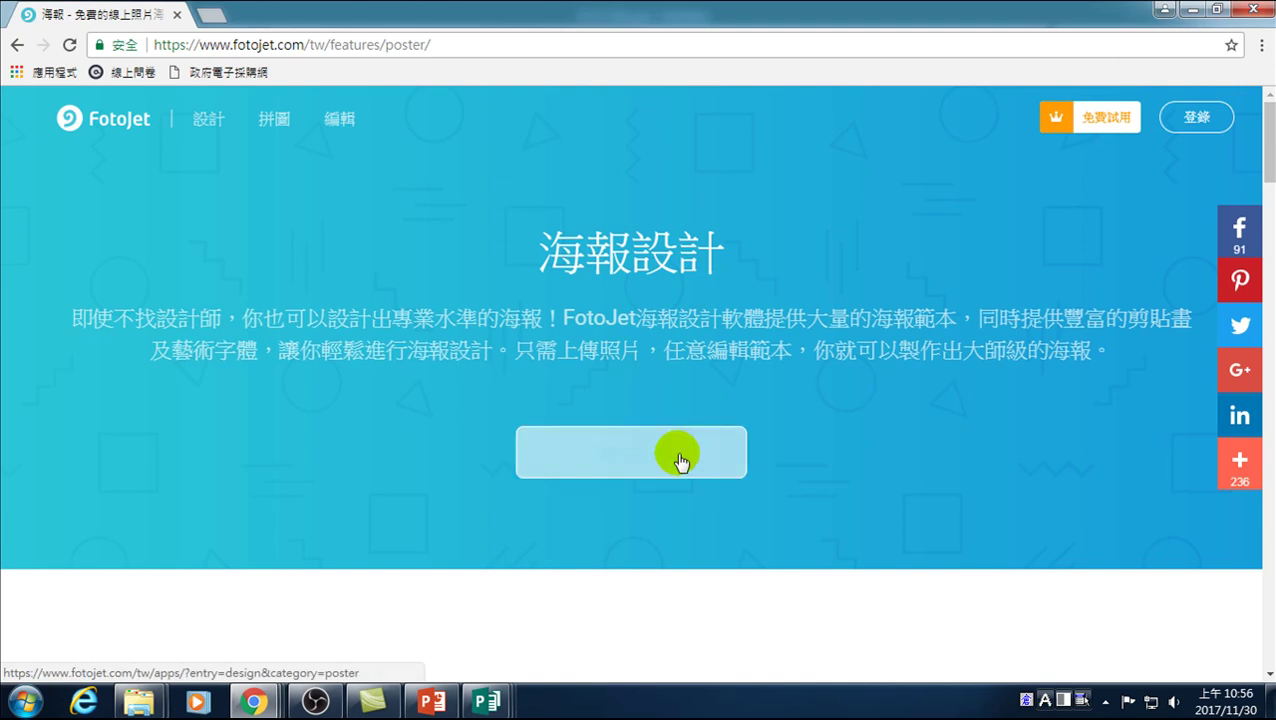
{"action": "left_click", "coordinate": [633, 457]}
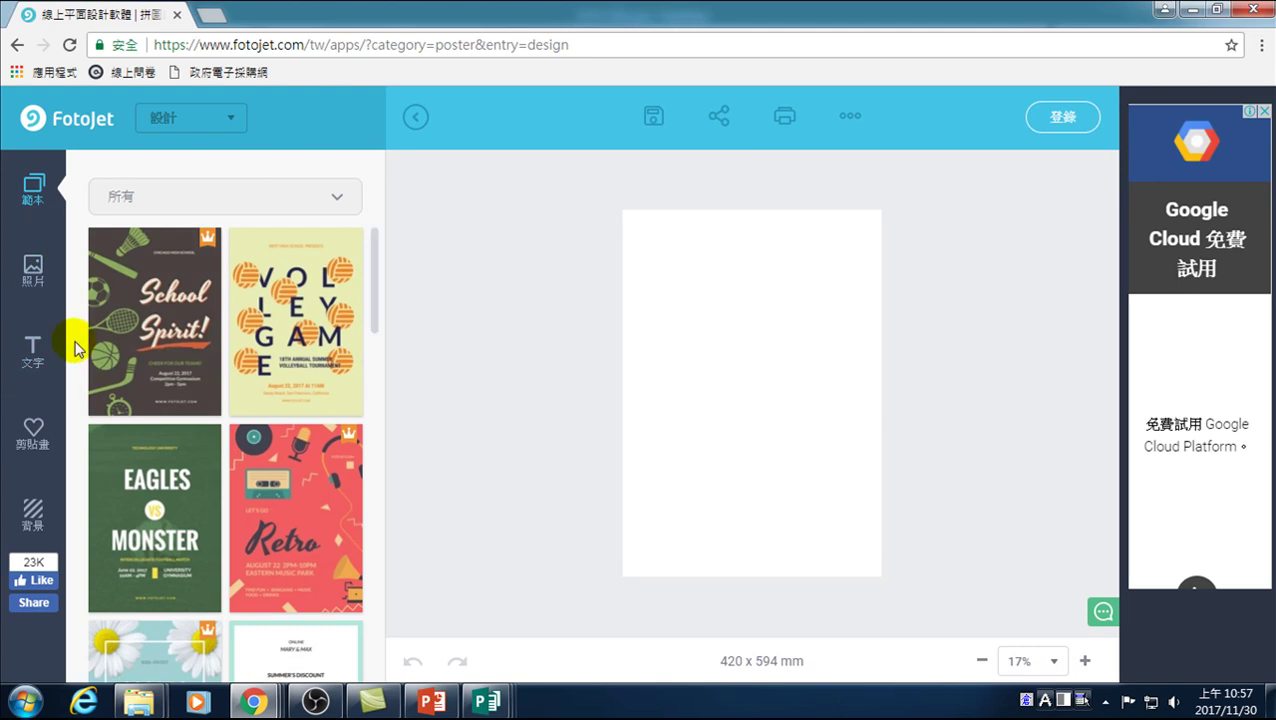
- Load the daisy-framed 'Spring New Fashion Special Offer' template from the 範本 list
{"action": "left_click", "coordinate": [653, 138]}
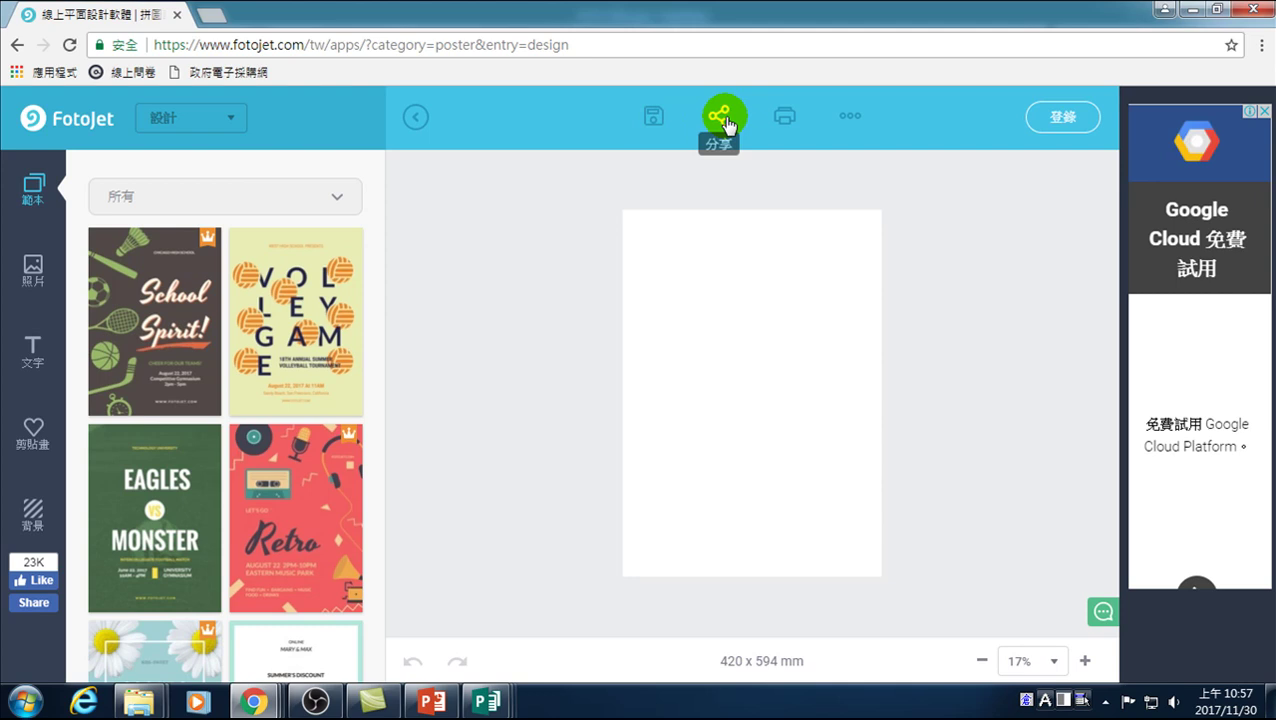
{"action": "left_click", "coordinate": [727, 125]}
{"action": "left_click", "coordinate": [726, 134]}
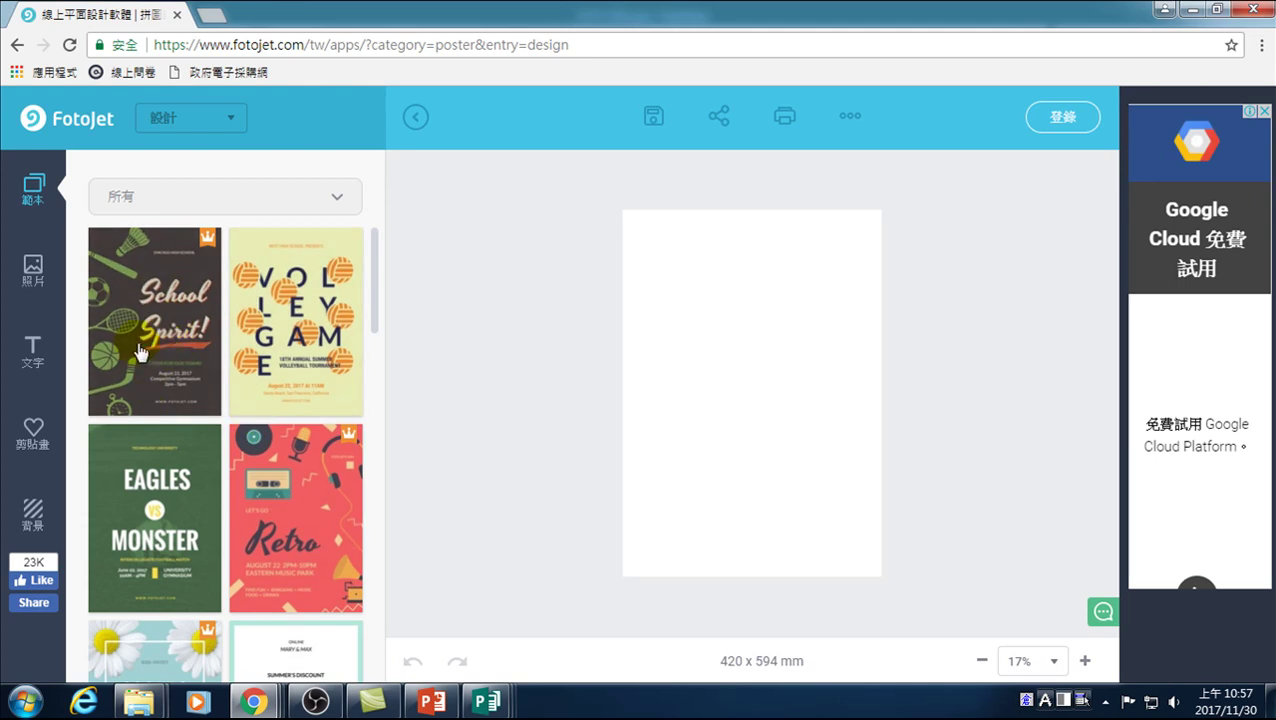
{"action": "left_click", "coordinate": [420, 308]}
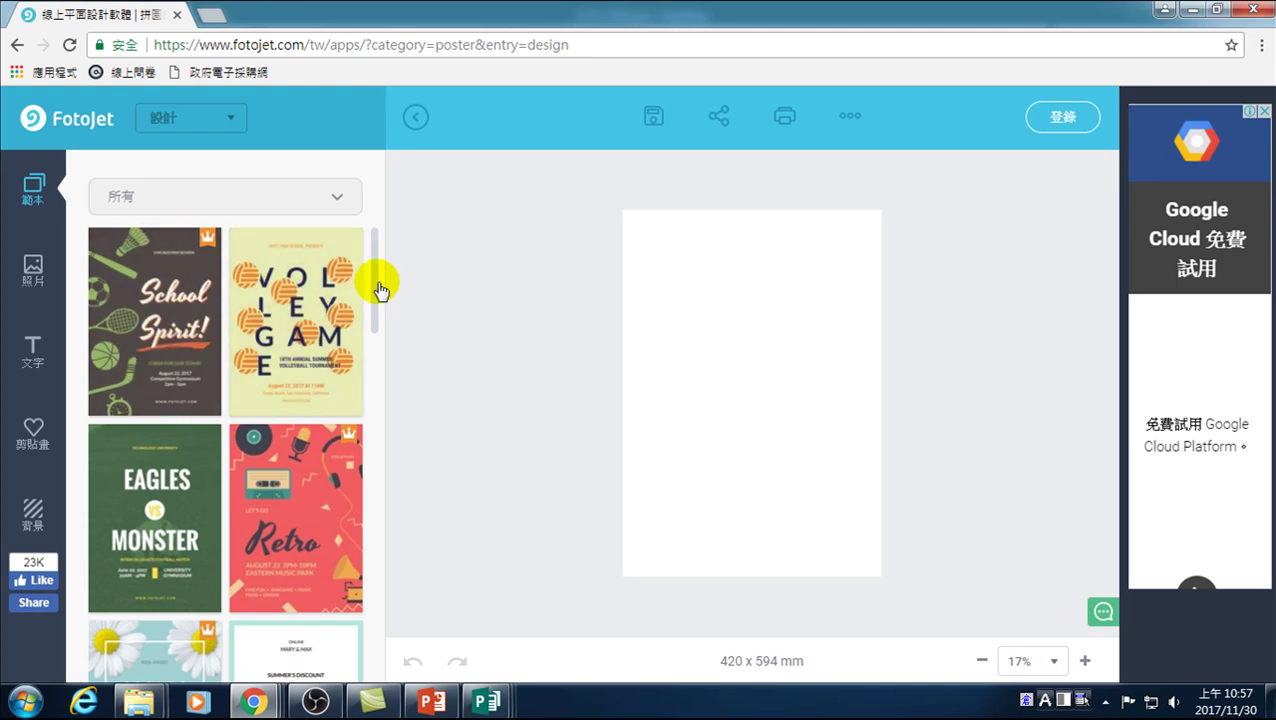
{"action": "mouse_move", "coordinate": [376, 290]}
{"action": "left_mouse_down"}
{"action": "mouse_move", "coordinate": [378, 396]}
{"action": "mouse_move", "coordinate": [376, 355]}
{"action": "left_mouse_up"}
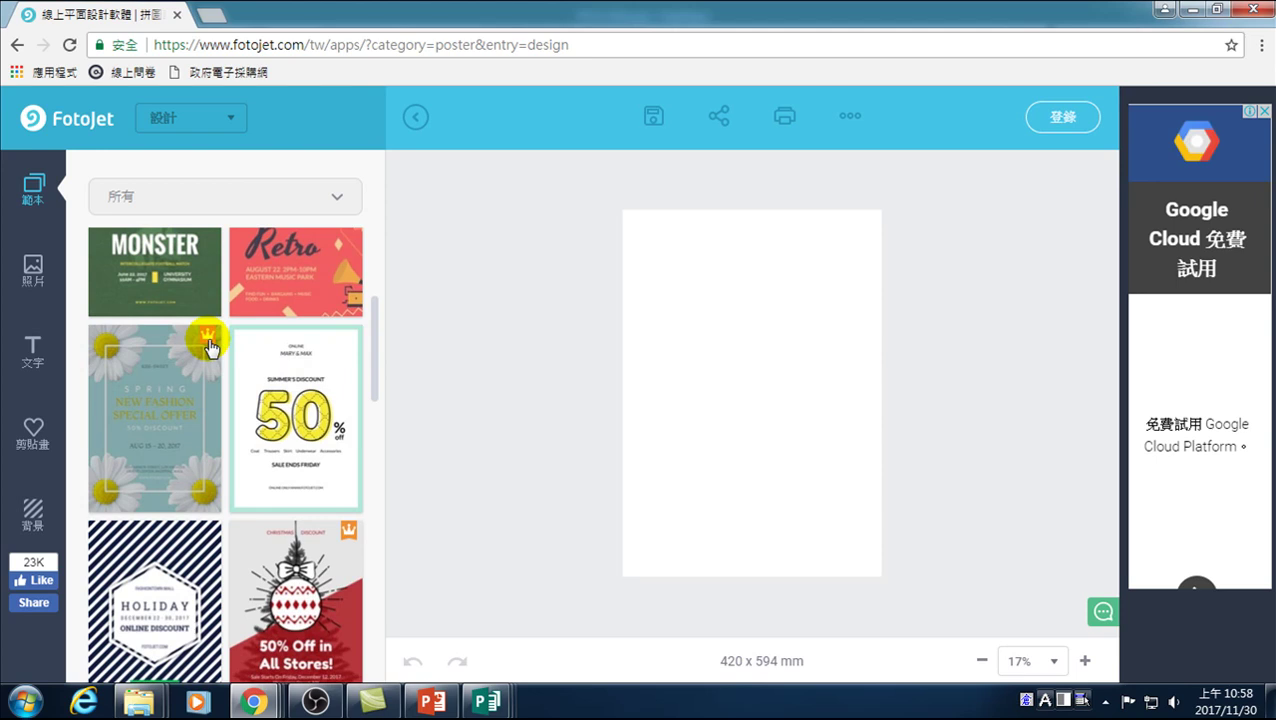
{"action": "left_click", "coordinate": [171, 366]}
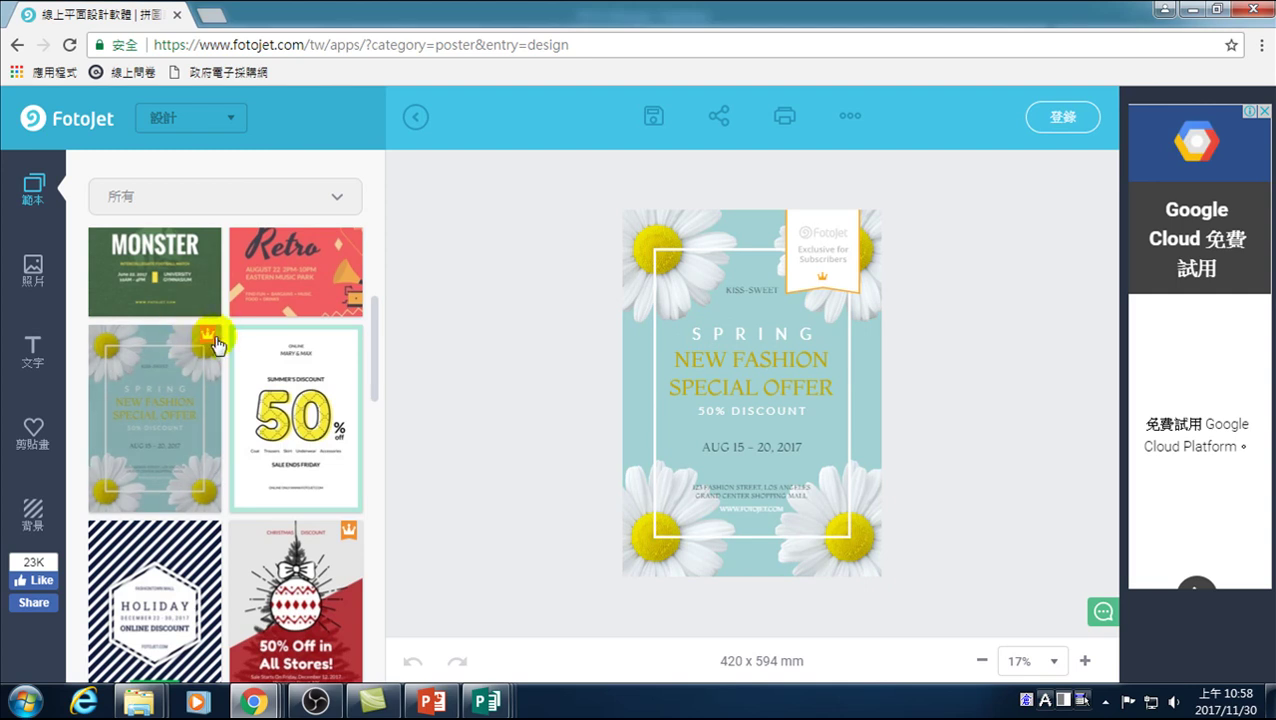
- Swap the design for the 'Summer's Discount' template with the yellow 50% off
{"action": "left_click", "coordinate": [306, 370]}
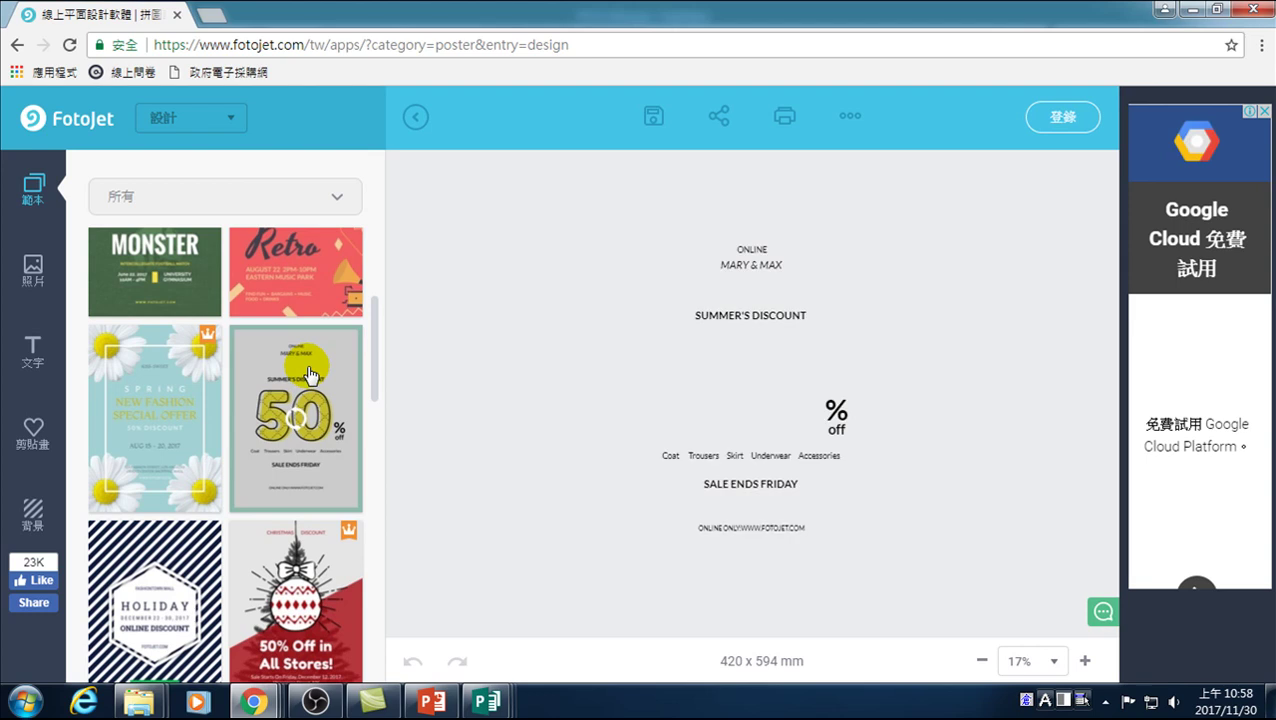
{"action": "scroll", "coordinate": [299, 370], "scroll_direction": "up", "scroll_amount": 2}
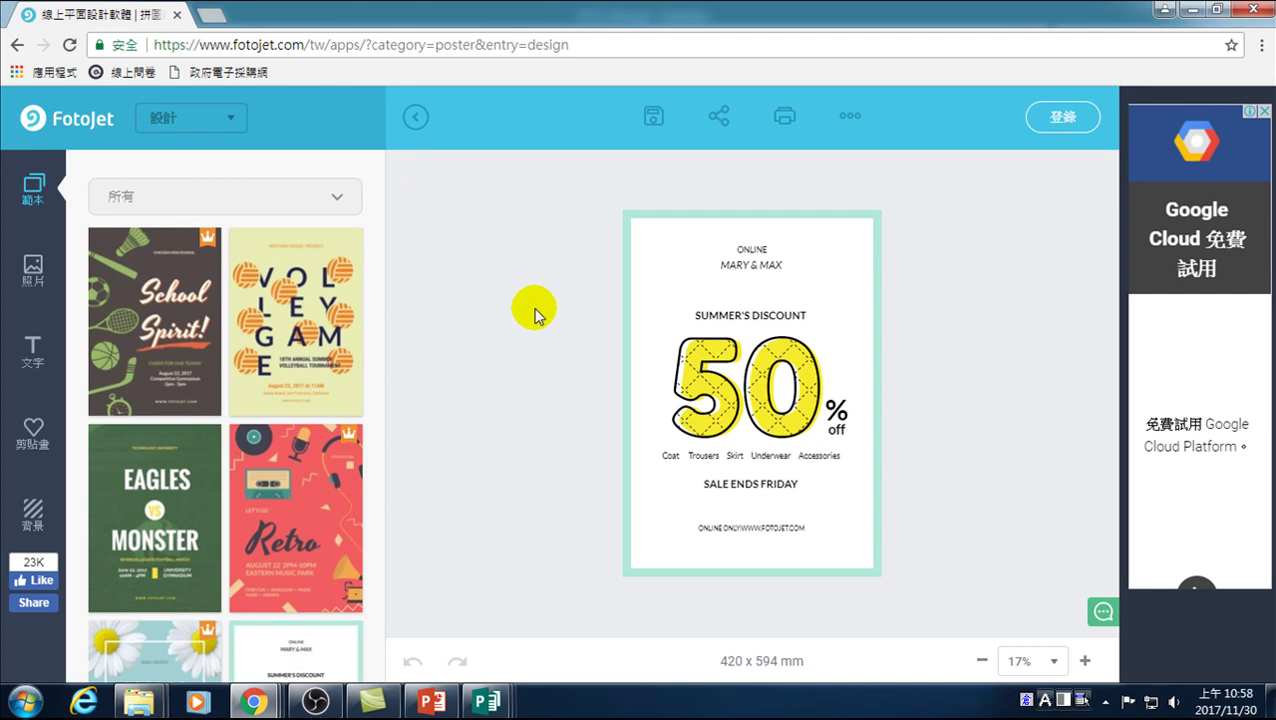
{"action": "left_click", "coordinate": [33, 187]}
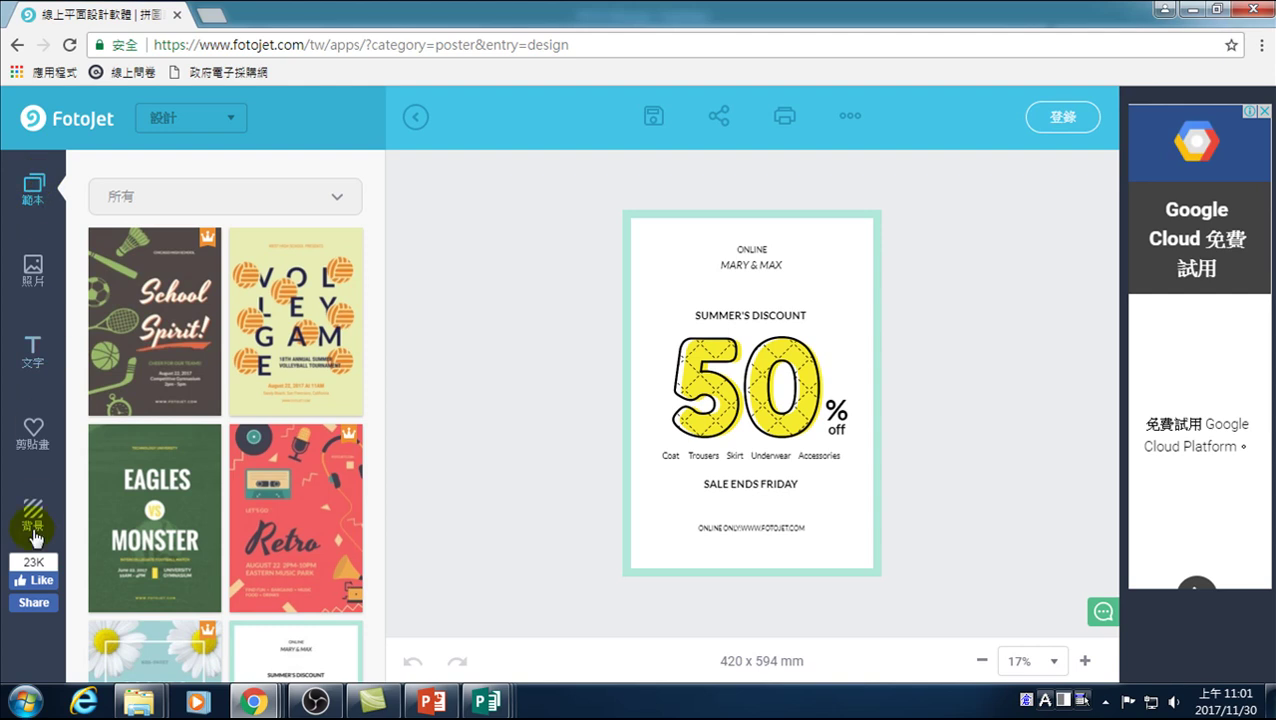
- Preview the 照片, 文字 and 剪貼畫 panels, ending on the 背景 colours and patterns
{"action": "left_click", "coordinate": [31, 268]}
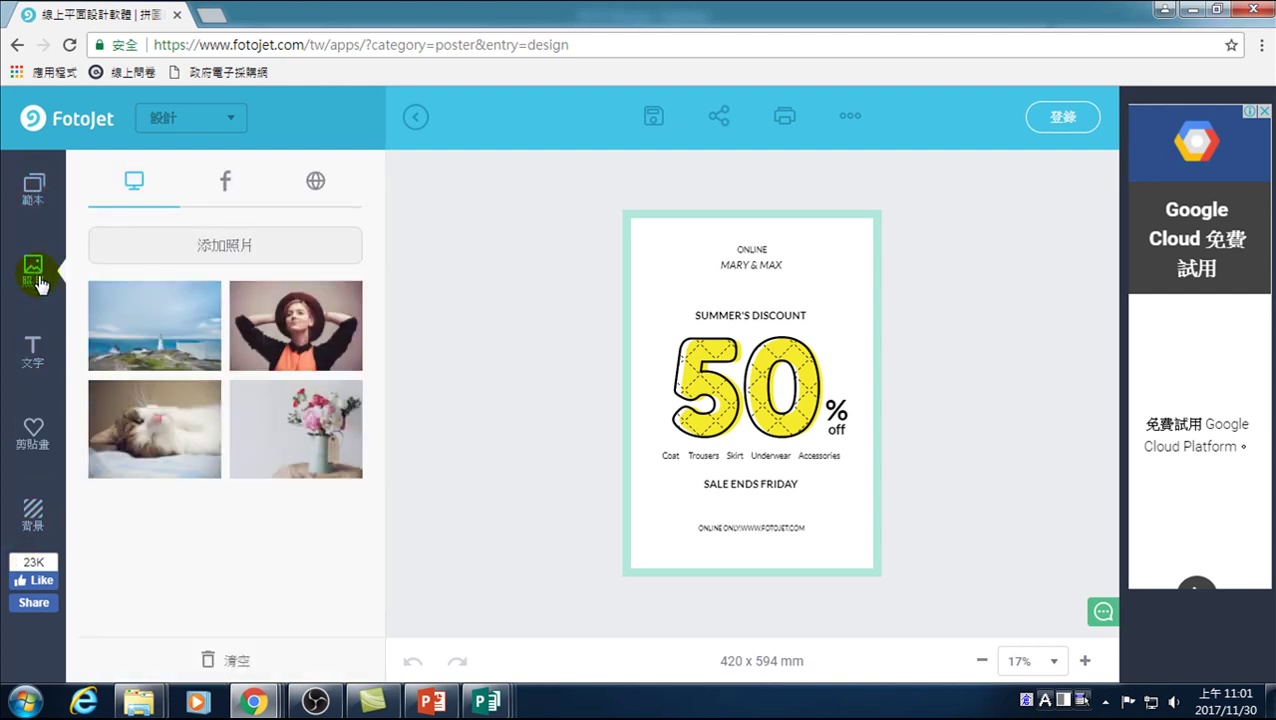
{"action": "left_click", "coordinate": [37, 354]}
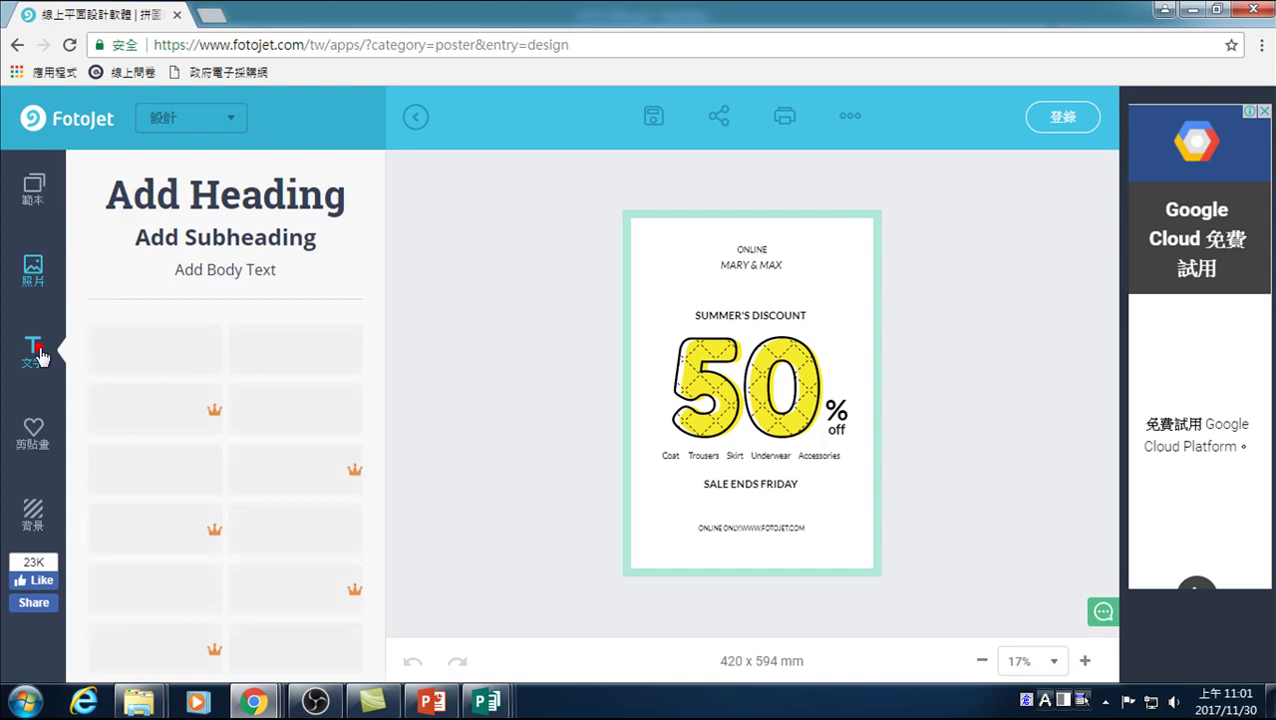
{"action": "left_click", "coordinate": [48, 433]}
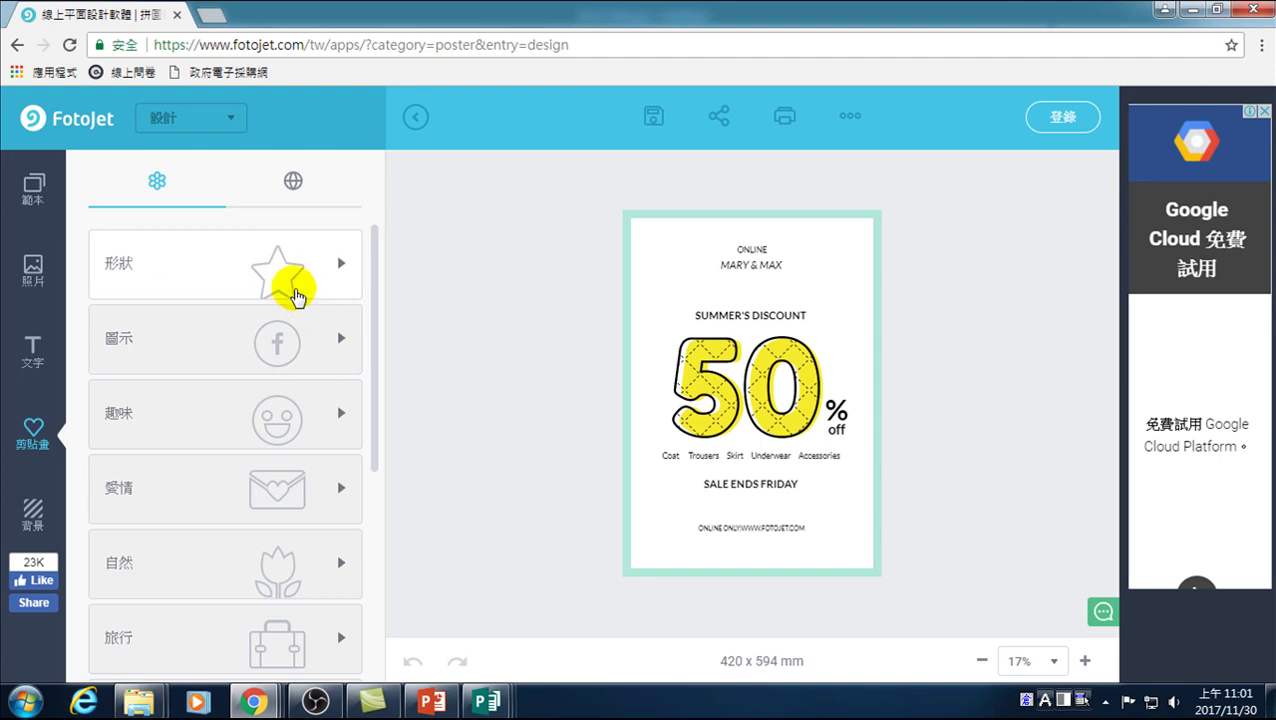
{"action": "left_click", "coordinate": [36, 512]}
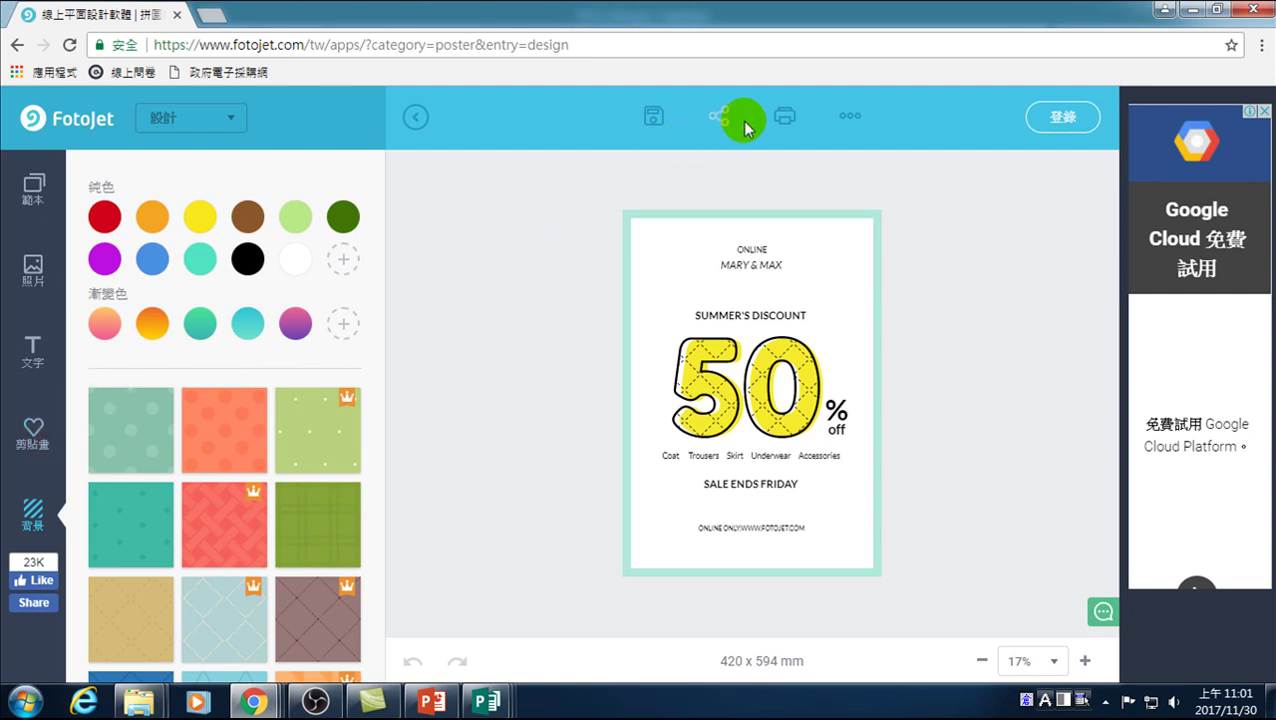
{"action": "left_click", "coordinate": [651, 118]}
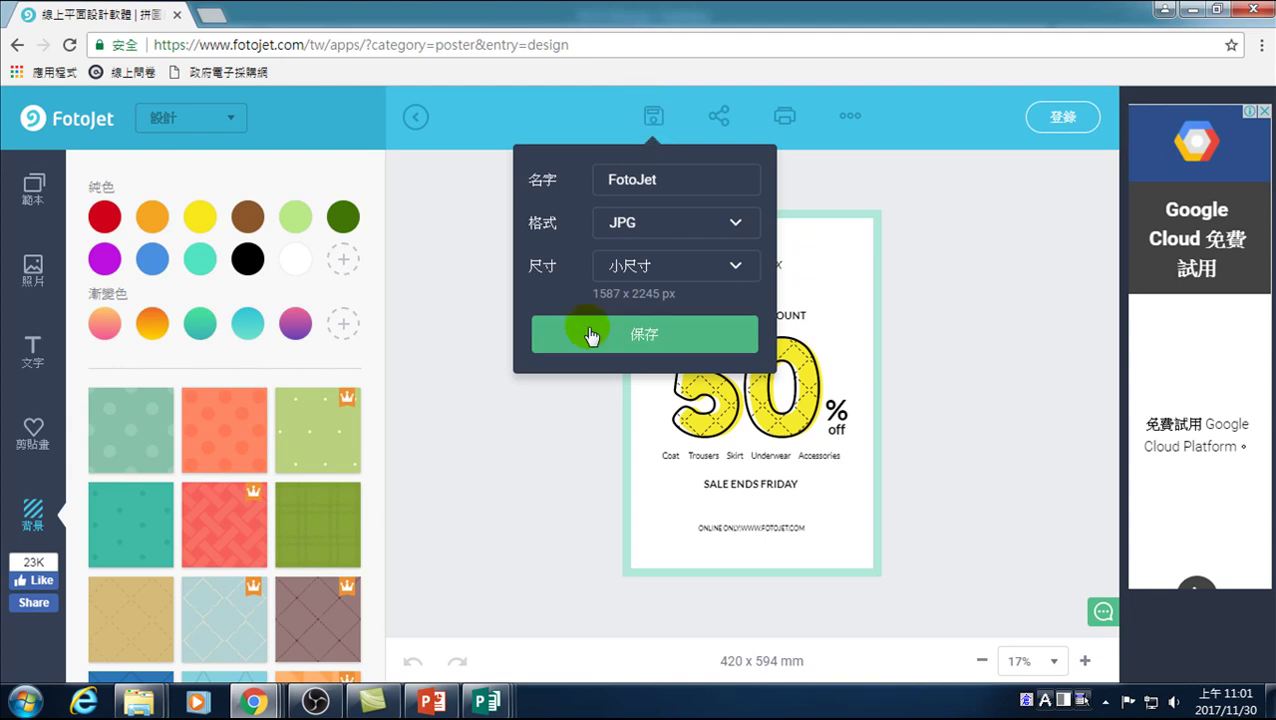
{"action": "left_click", "coordinate": [650, 226]}
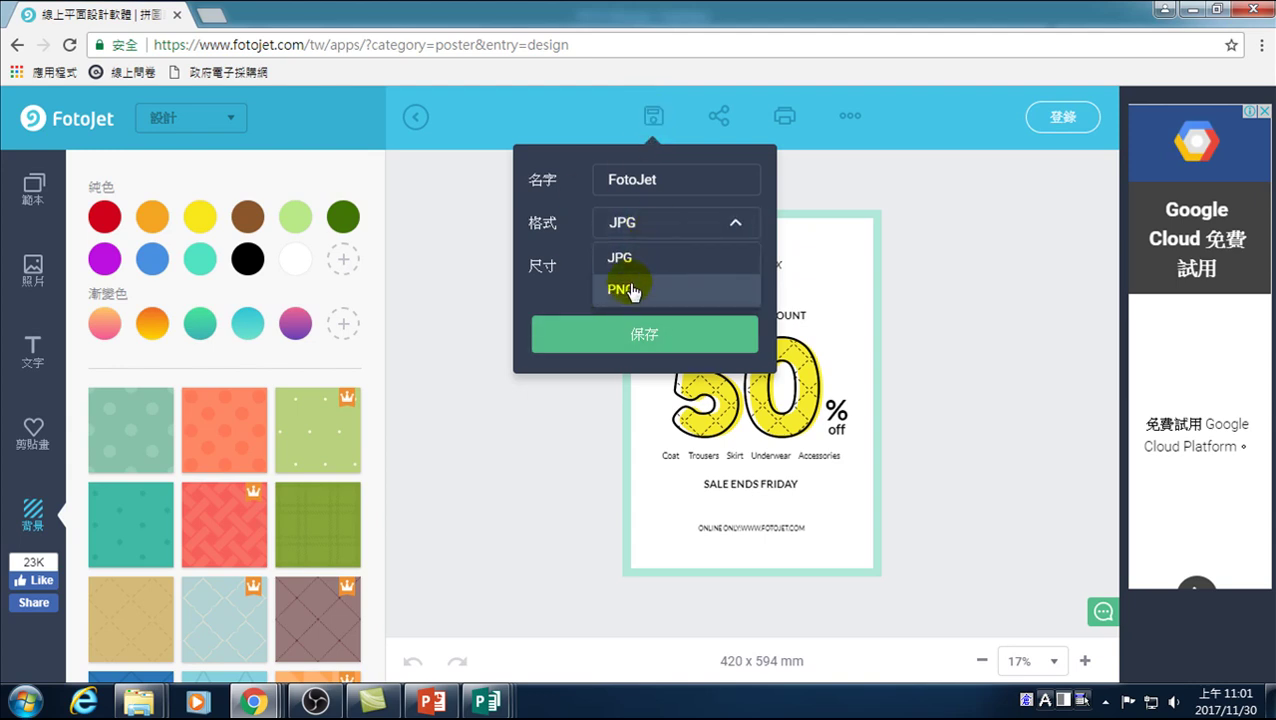
{"action": "left_click", "coordinate": [449, 452]}
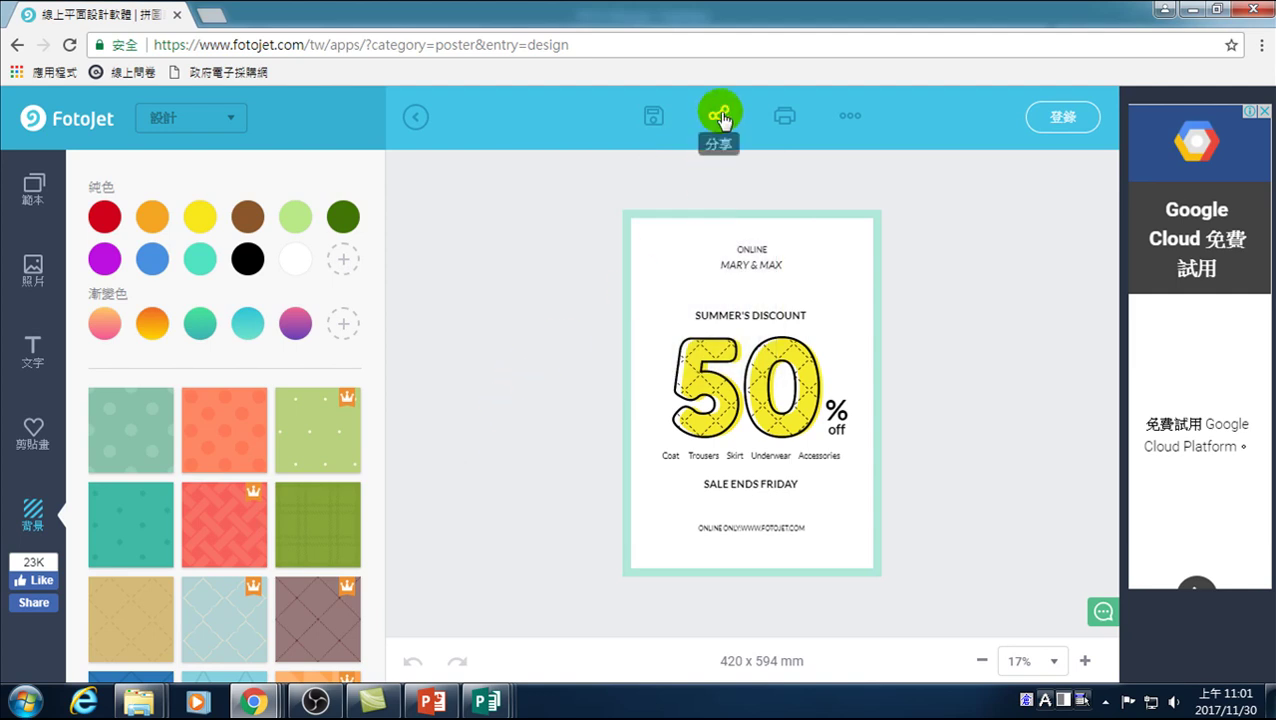
{"action": "left_click", "coordinate": [851, 118]}
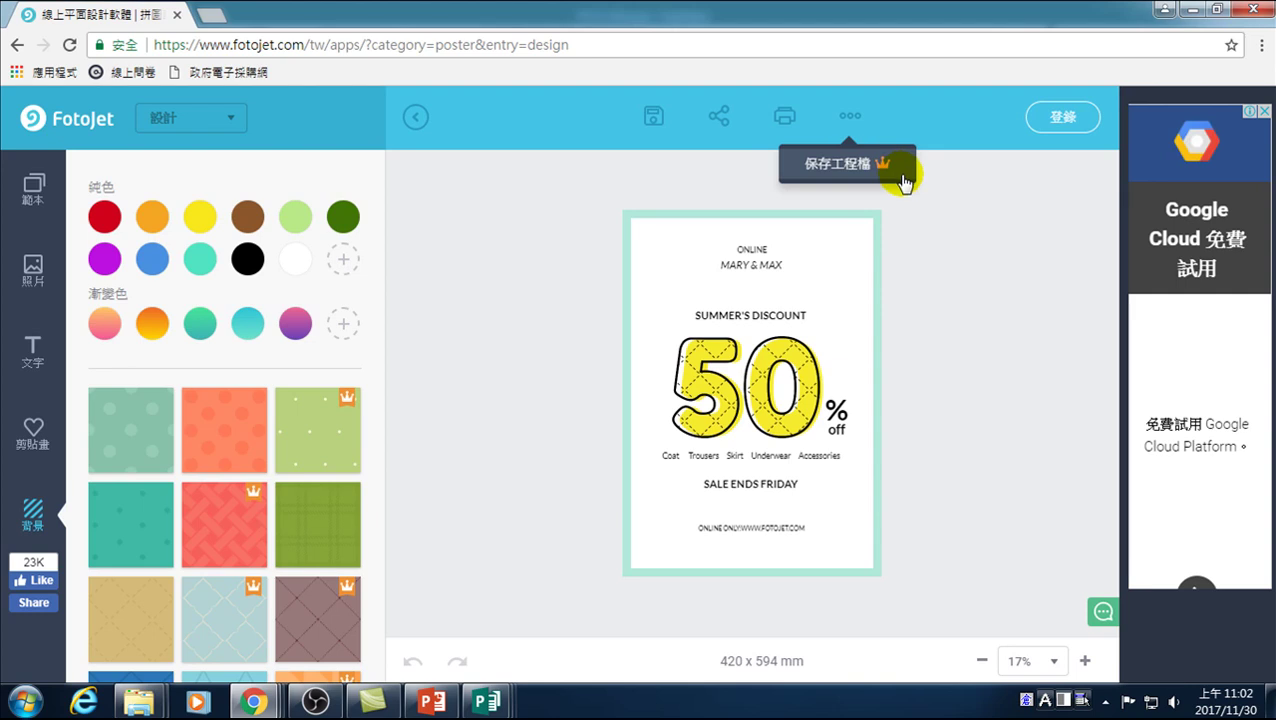
{"action": "left_click", "coordinate": [870, 165]}
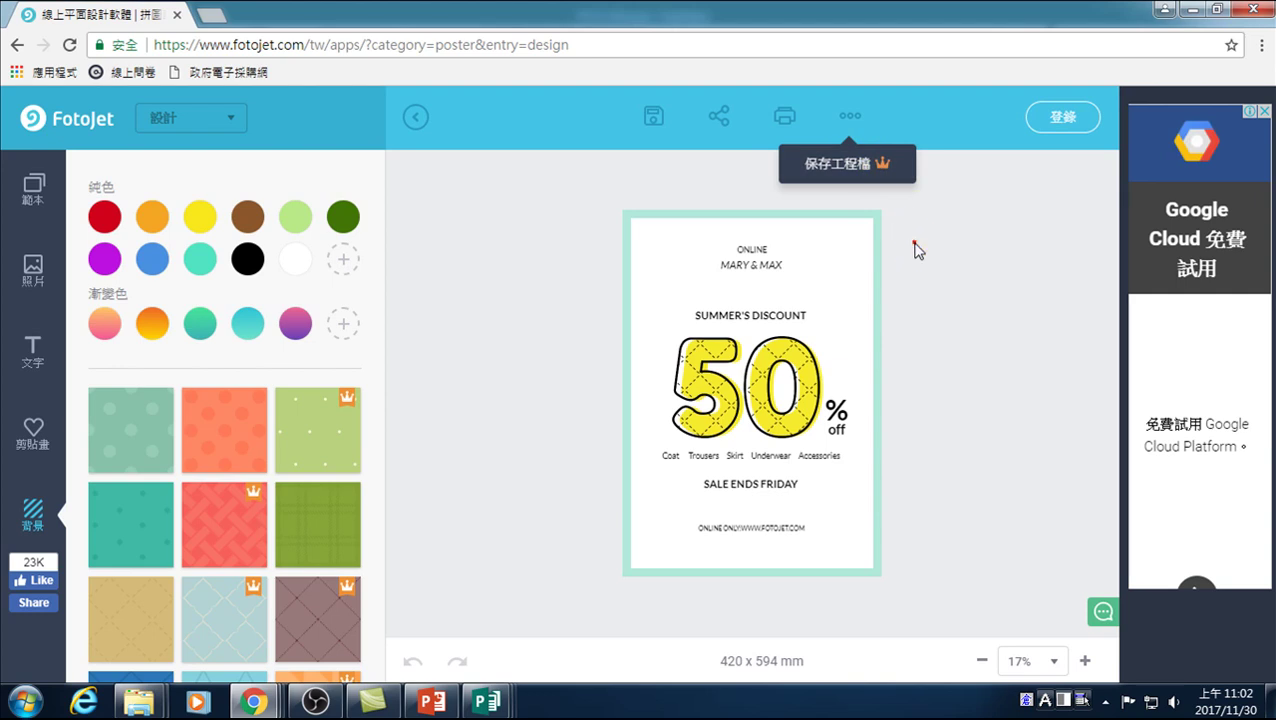
{"action": "left_click", "coordinate": [848, 116]}
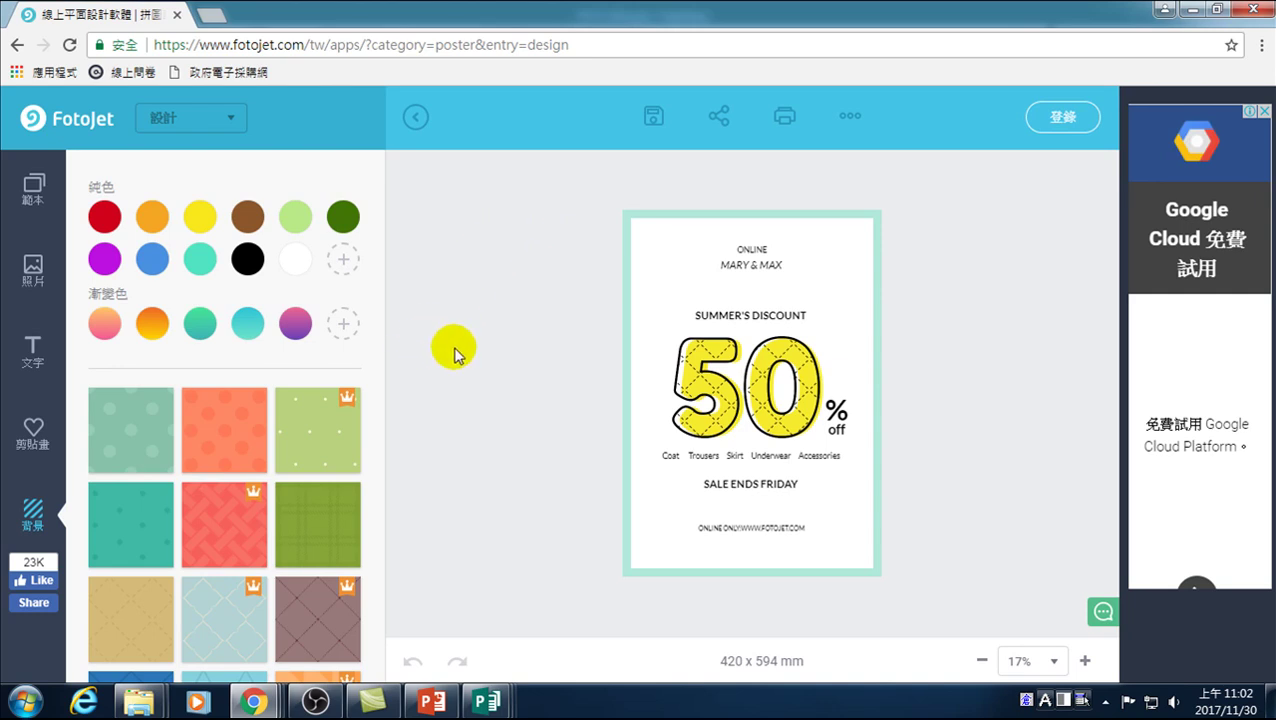
- Browse the 範本 gallery and load the Team Development template
{"action": "left_click", "coordinate": [33, 188]}
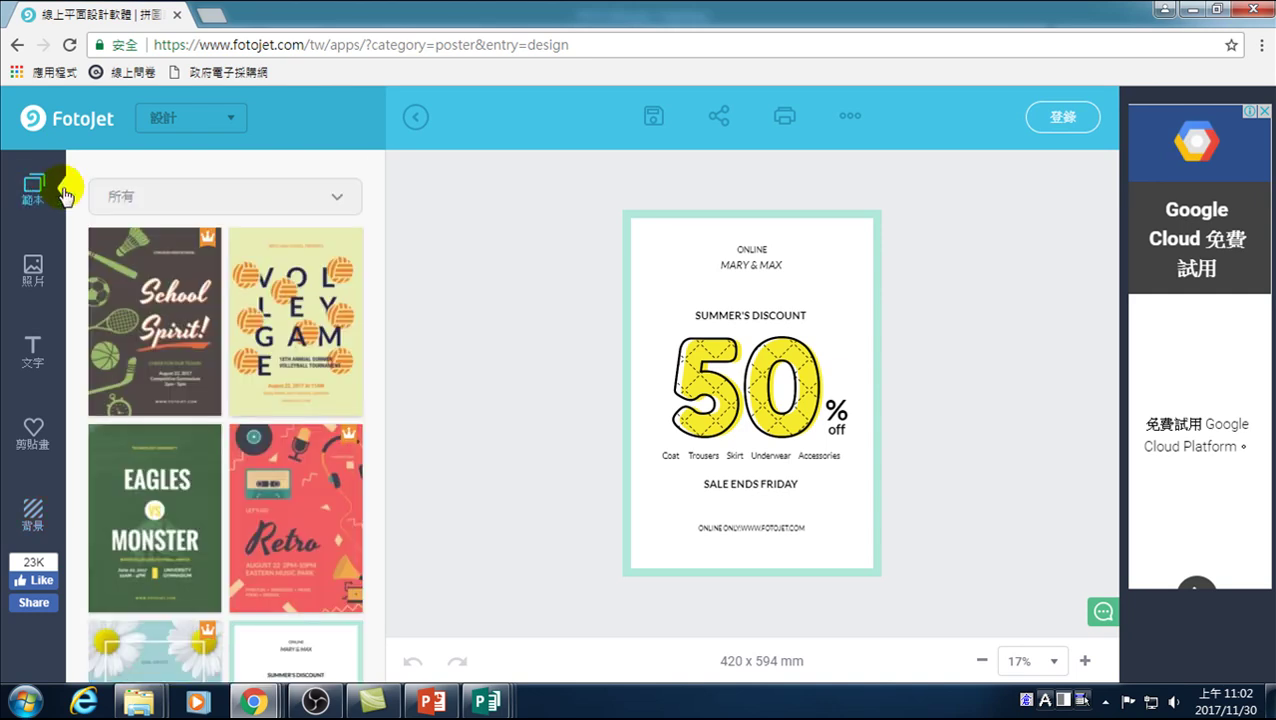
{"action": "scroll", "coordinate": [205, 320], "scroll_direction": "down", "scroll_amount": 4}
{"action": "scroll", "coordinate": [213, 330], "scroll_direction": "down", "scroll_amount": 4}
{"action": "scroll", "coordinate": [213, 330], "scroll_direction": "down", "scroll_amount": 2}
{"action": "scroll", "coordinate": [230, 350], "scroll_direction": "up", "scroll_amount": 3}
{"action": "scroll", "coordinate": [233, 345], "scroll_direction": "up", "scroll_amount": 2}
{"action": "scroll", "coordinate": [260, 320], "scroll_direction": "down", "scroll_amount": 2}
{"action": "scroll", "coordinate": [300, 300], "scroll_direction": "down", "scroll_amount": 1}
{"action": "scroll", "coordinate": [313, 292], "scroll_direction": "up", "scroll_amount": 2}
{"action": "scroll", "coordinate": [300, 520], "scroll_direction": "up", "scroll_amount": 2}
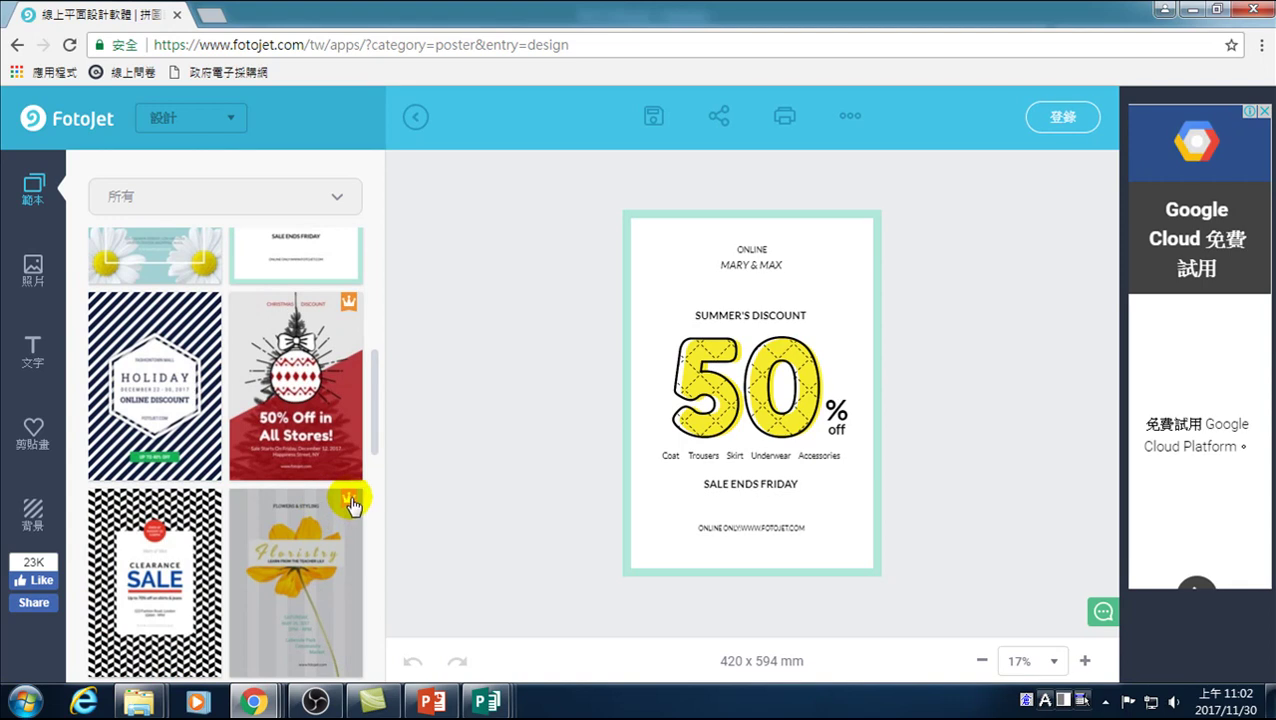
{"action": "scroll", "coordinate": [300, 540], "scroll_direction": "down", "scroll_amount": 3}
{"action": "scroll", "coordinate": [300, 545], "scroll_direction": "down", "scroll_amount": 1}
{"action": "scroll", "coordinate": [300, 551], "scroll_direction": "down", "scroll_amount": 3}
{"action": "scroll", "coordinate": [300, 551], "scroll_direction": "down", "scroll_amount": 1}
{"action": "scroll", "coordinate": [305, 545], "scroll_direction": "down", "scroll_amount": 1}
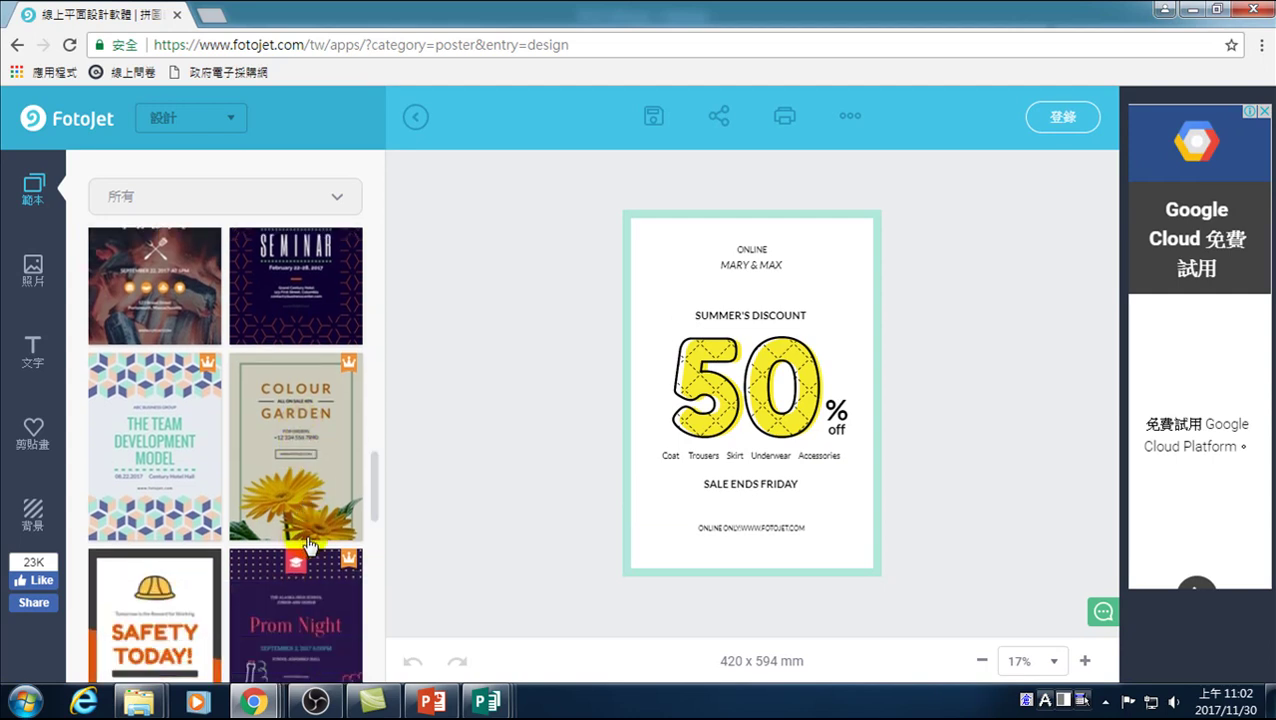
{"action": "left_click", "coordinate": [140, 476]}
- Replace it with the pink and gold "21" birthday party template
{"action": "scroll", "coordinate": [258, 452], "scroll_direction": "down", "scroll_amount": 5}
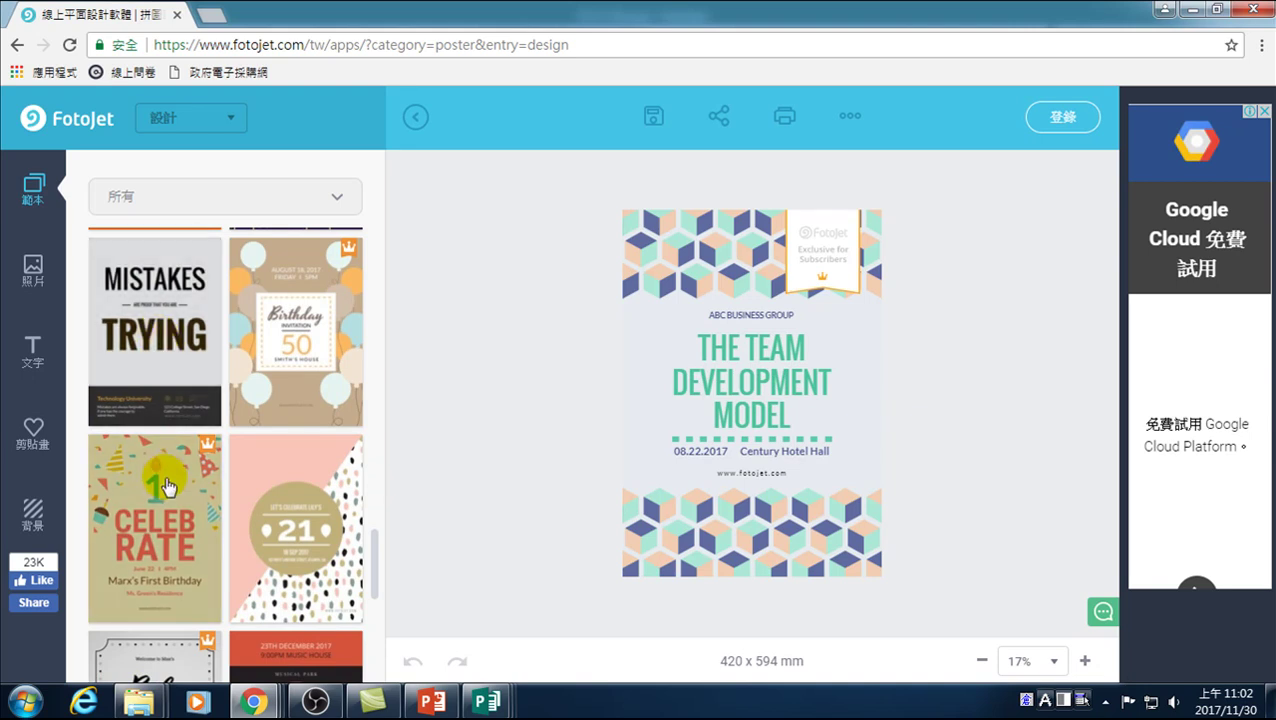
{"action": "left_click", "coordinate": [310, 517]}
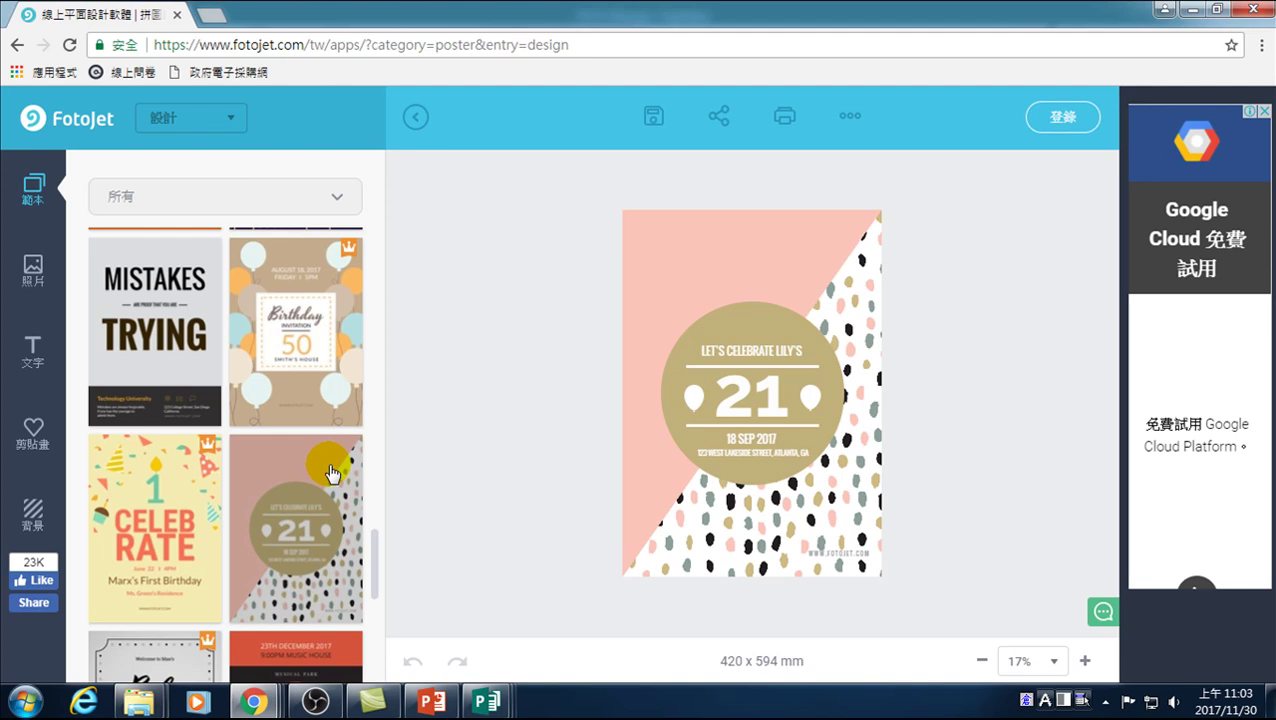
{"action": "scroll", "coordinate": [247, 405], "scroll_direction": "down", "scroll_amount": 5}
{"action": "scroll", "coordinate": [285, 328], "scroll_direction": "up", "scroll_amount": 2}
{"action": "scroll", "coordinate": [300, 400], "scroll_direction": "up", "scroll_amount": 2}
{"action": "scroll", "coordinate": [300, 418], "scroll_direction": "down", "scroll_amount": 4}
- Apply the FESTIVAL music template reading MUSICAL PARK and FREE ENTRY
{"action": "left_click", "coordinate": [315, 367]}
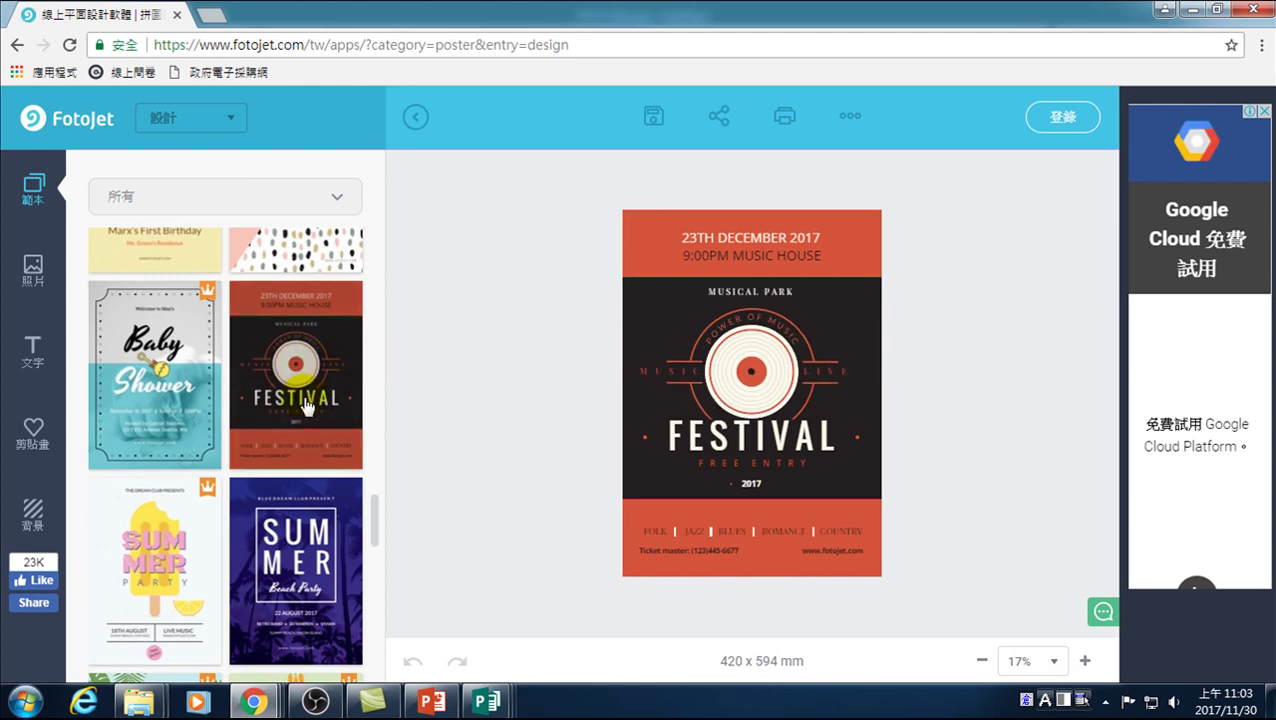
{"action": "scroll", "coordinate": [285, 427], "scroll_direction": "down", "scroll_amount": 4}
{"action": "scroll", "coordinate": [282, 453], "scroll_direction": "down", "scroll_amount": 4}
{"action": "scroll", "coordinate": [284, 500], "scroll_direction": "up", "scroll_amount": 2}
{"action": "scroll", "coordinate": [285, 540], "scroll_direction": "up", "scroll_amount": 2}
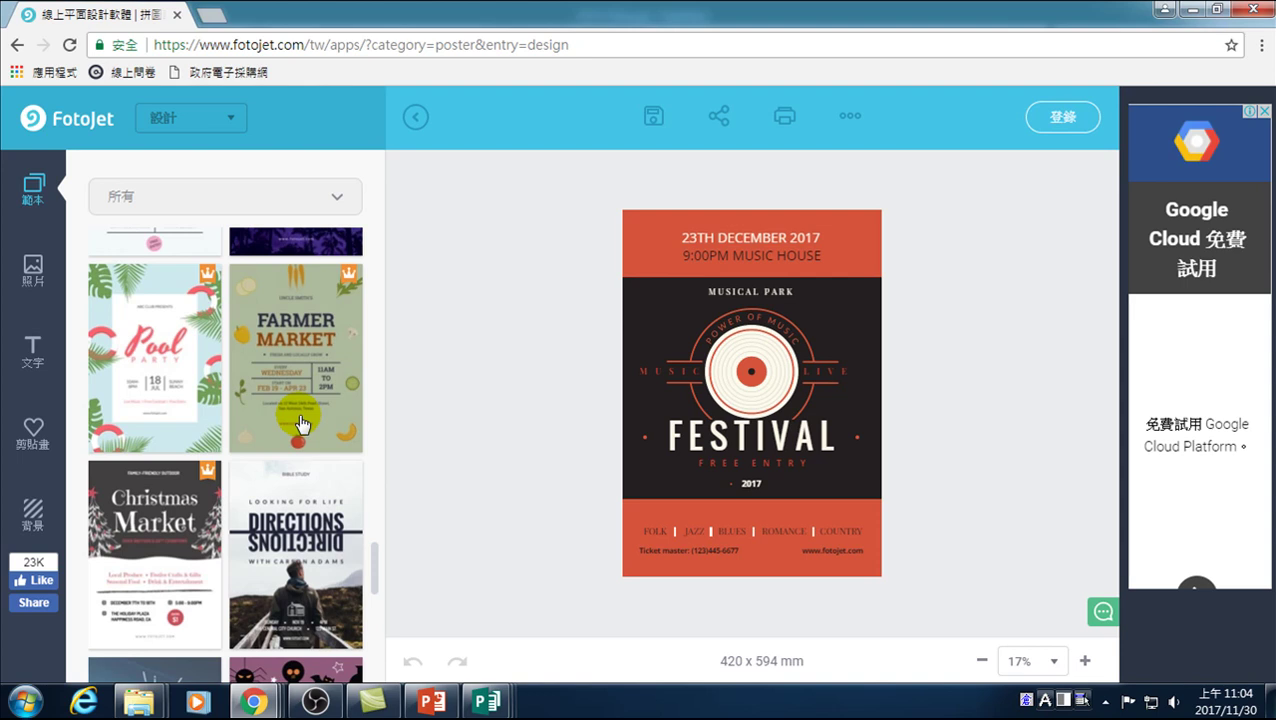
{"action": "scroll", "coordinate": [302, 425], "scroll_direction": "up", "scroll_amount": 3}
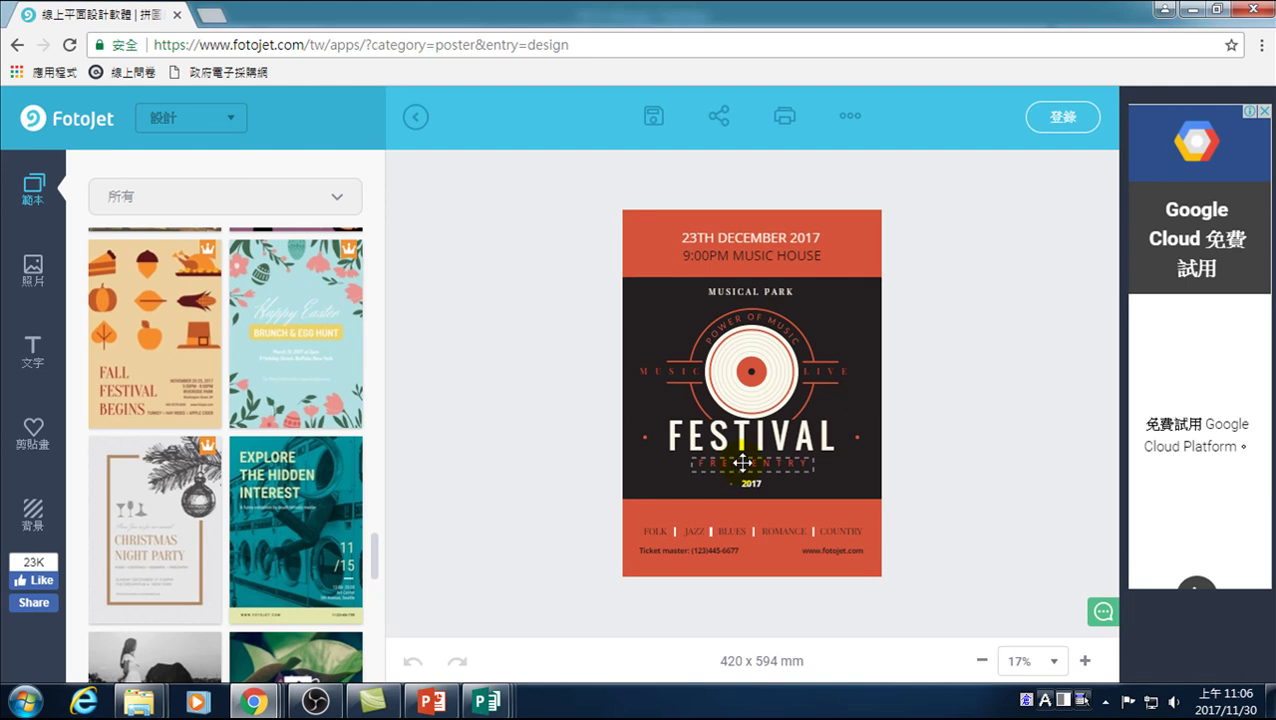
- Inspect the FESTIVAL heading and dark middle band, then show the four sample photos
{"action": "left_click", "coordinate": [745, 435]}
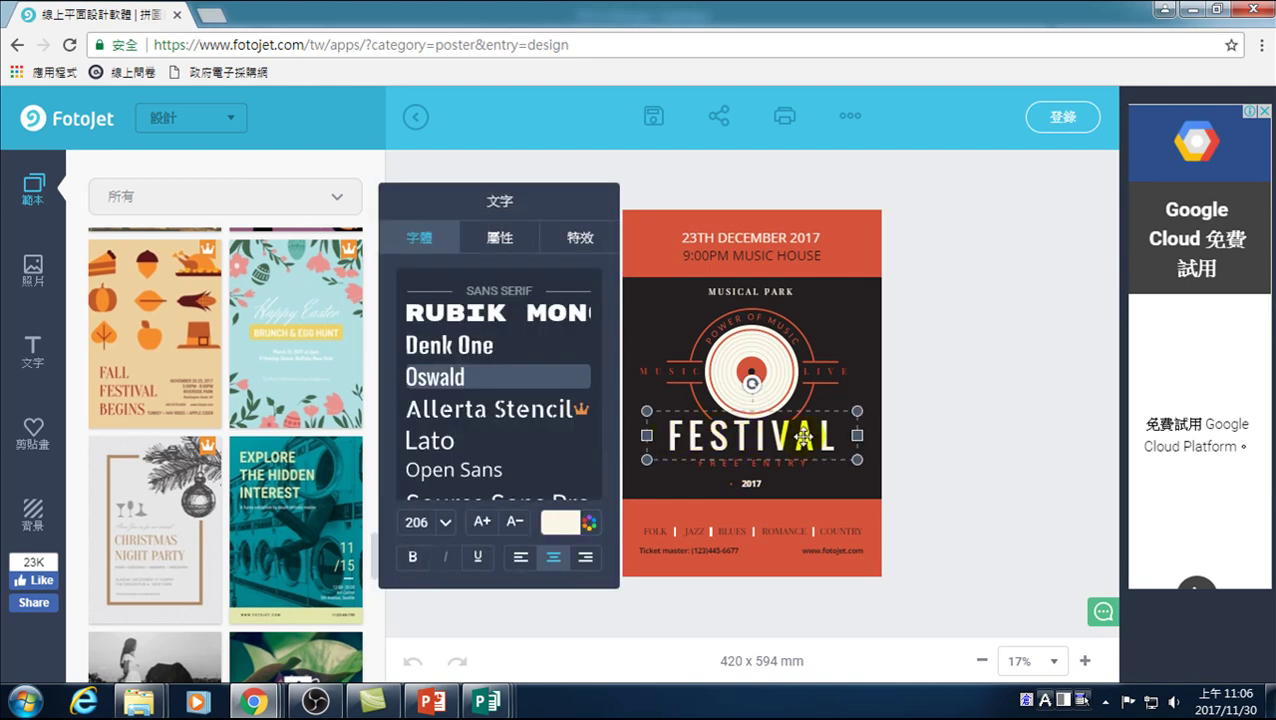
{"action": "left_click", "coordinate": [920, 429]}
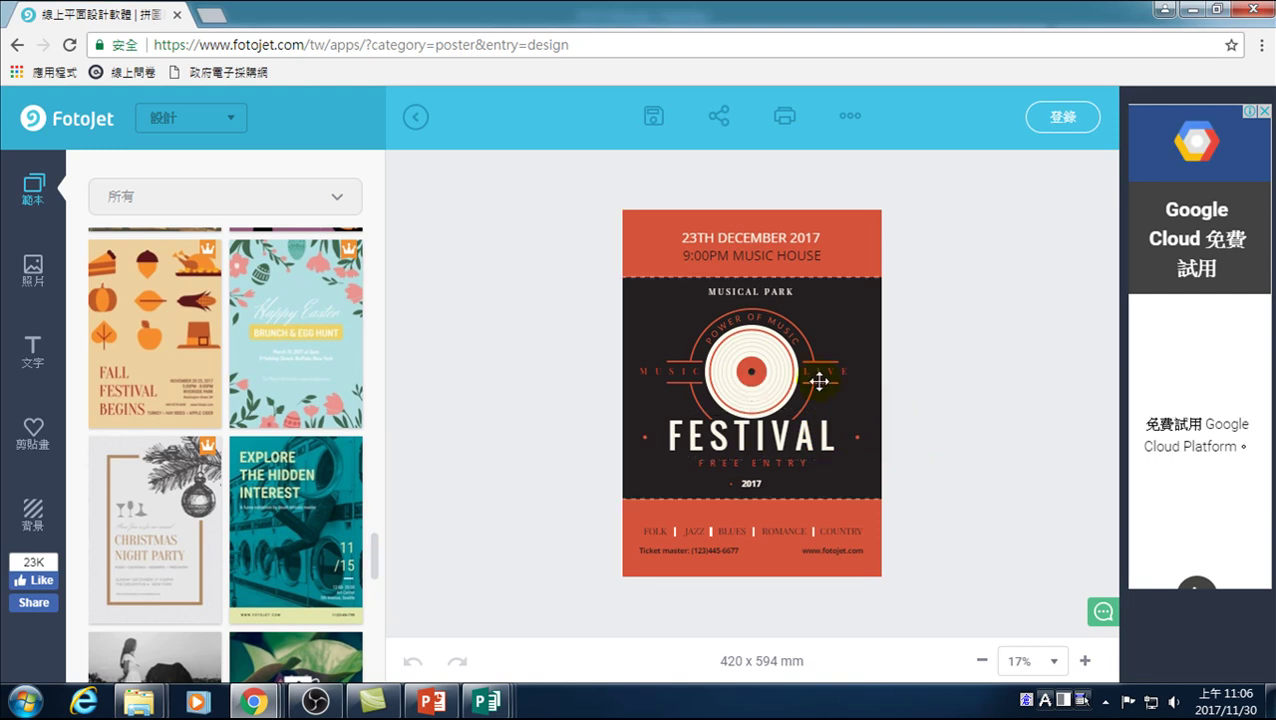
{"action": "left_click", "coordinate": [862, 302]}
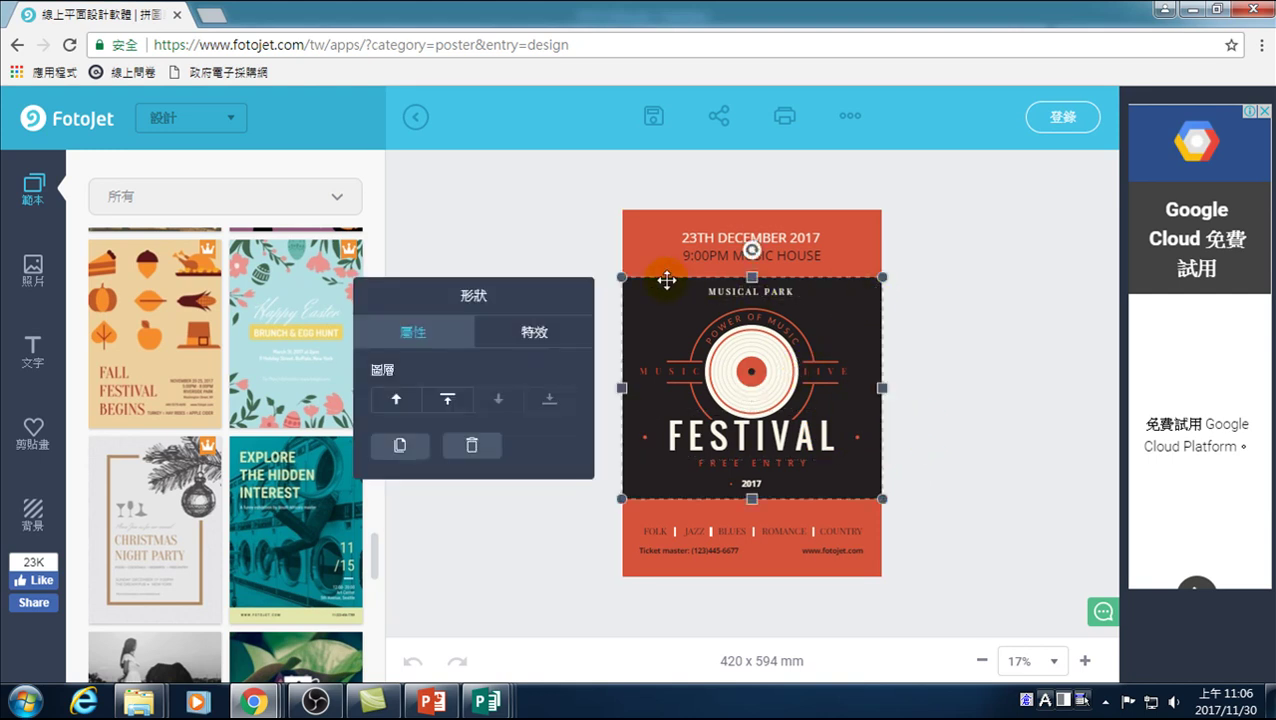
{"action": "left_click", "coordinate": [965, 343]}
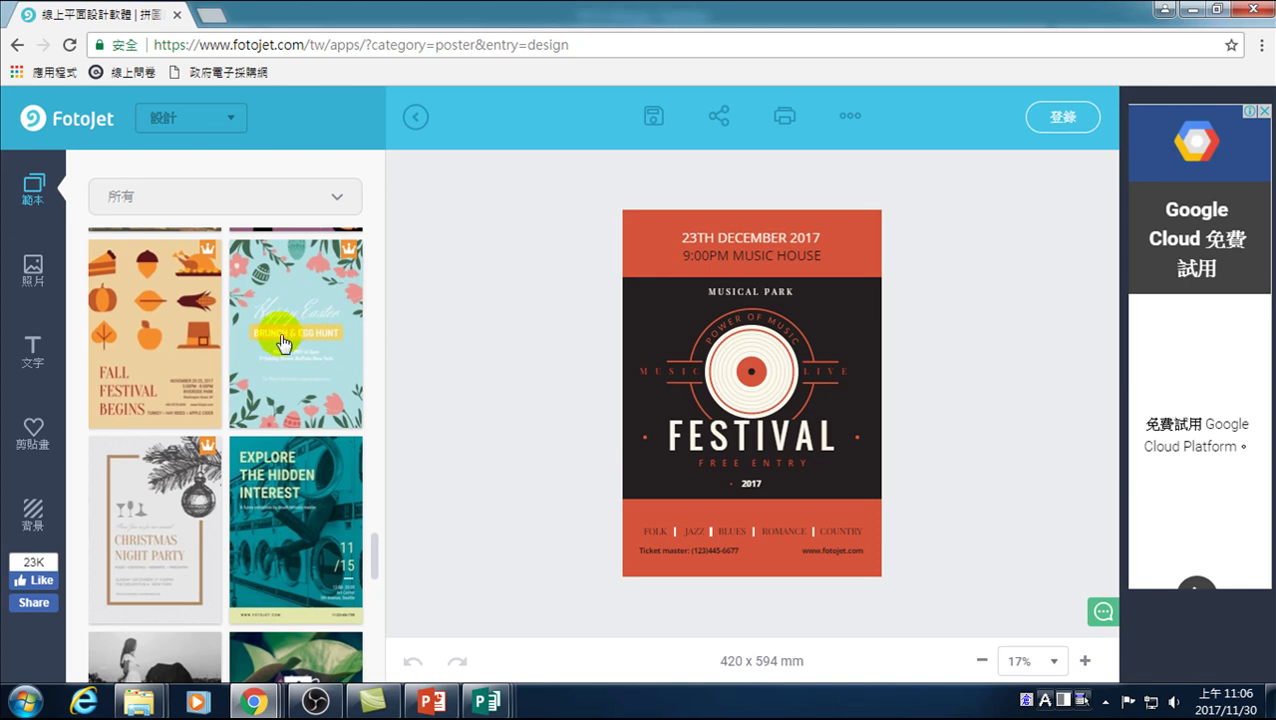
{"action": "left_click", "coordinate": [30, 268]}
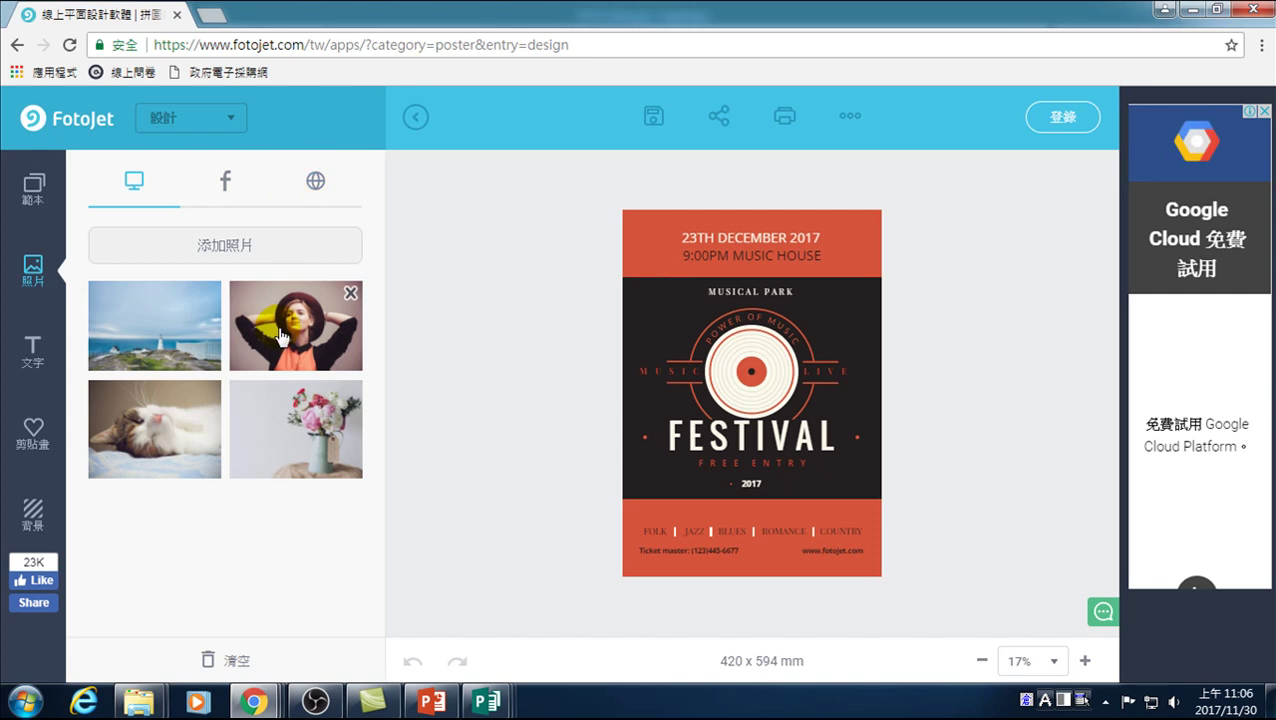
{"action": "left_click", "coordinate": [176, 437]}
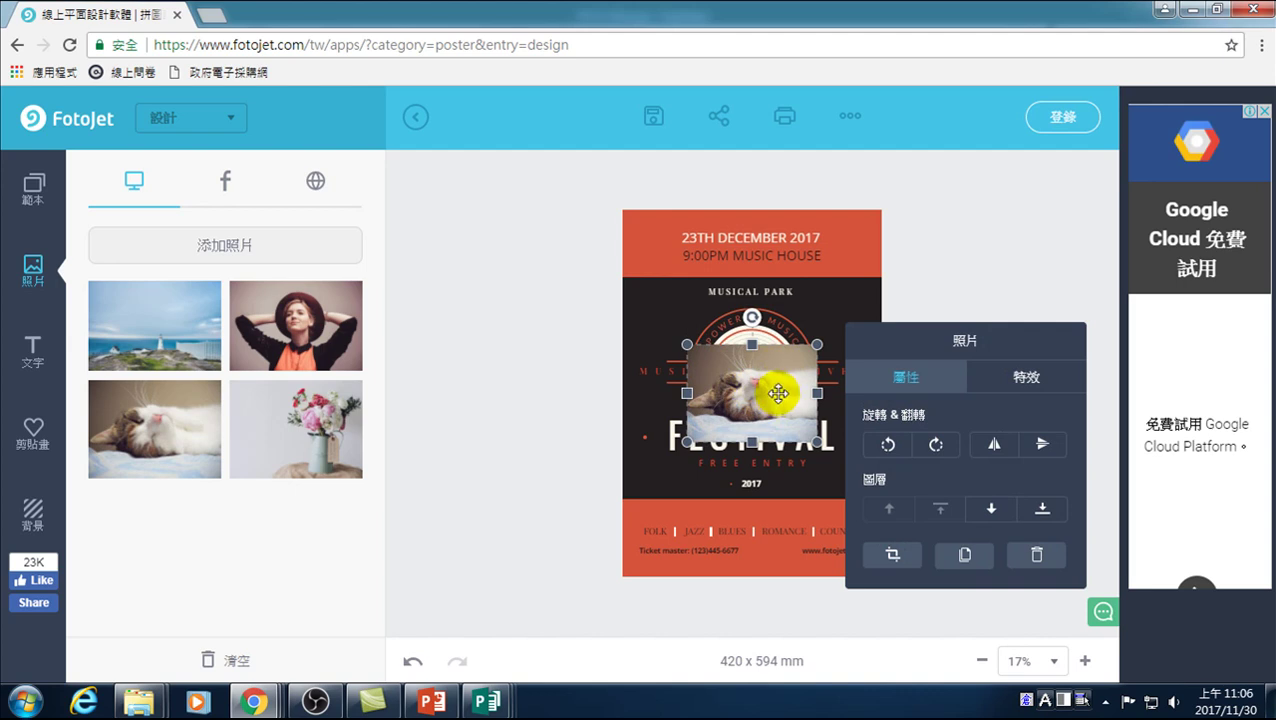
{"action": "key", "text": "Delete"}
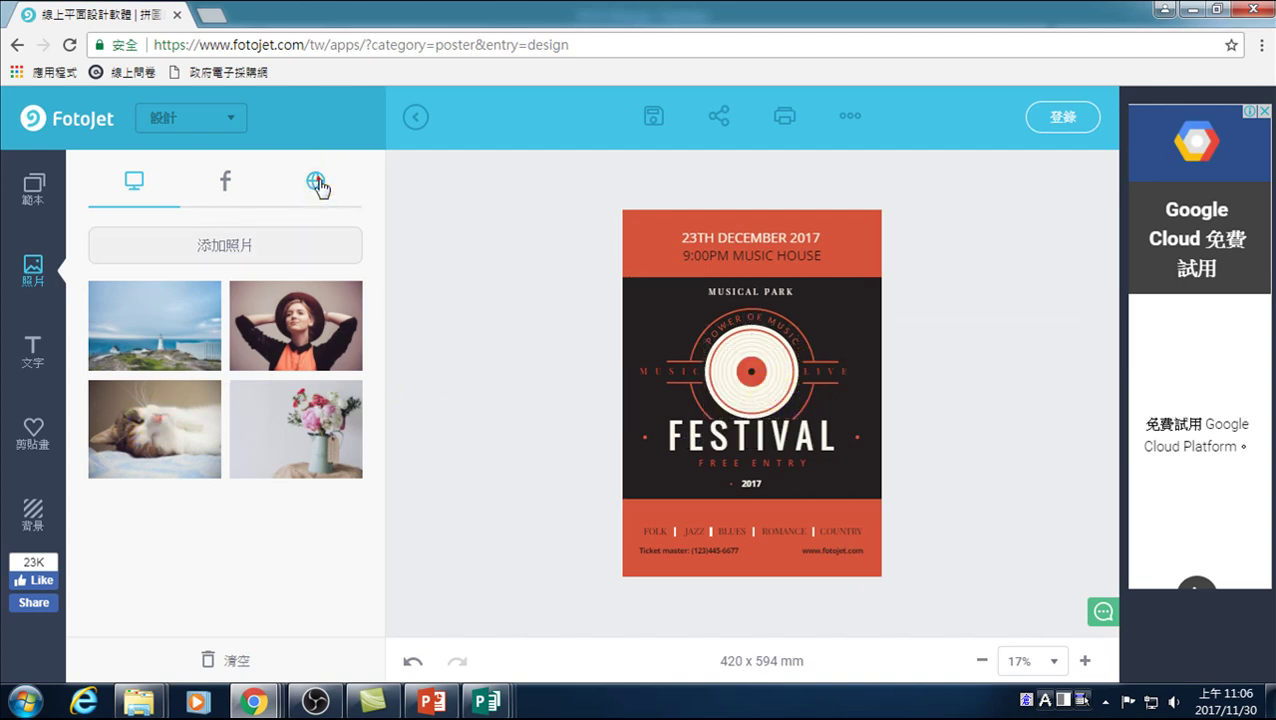
- Search the online photos for 'health'
{"action": "left_click", "coordinate": [316, 181]}
{"action": "left_click", "coordinate": [230, 243]}
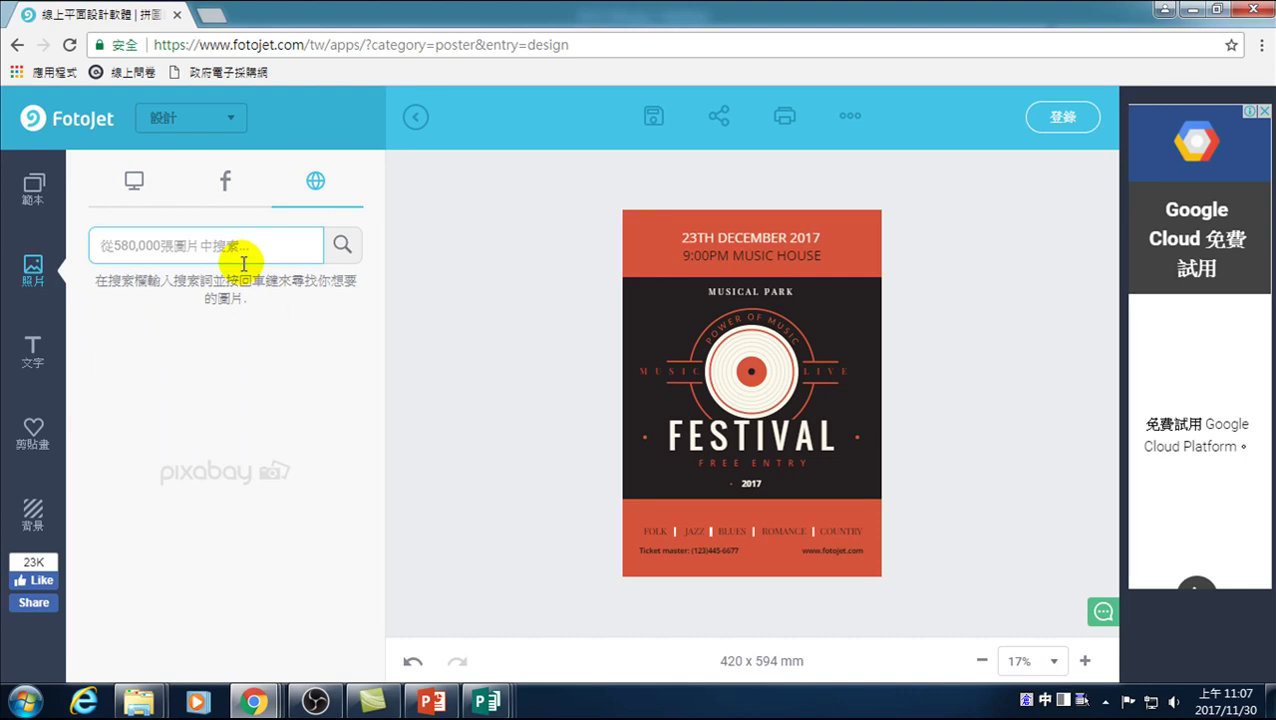
{"action": "type", "text": "h"}
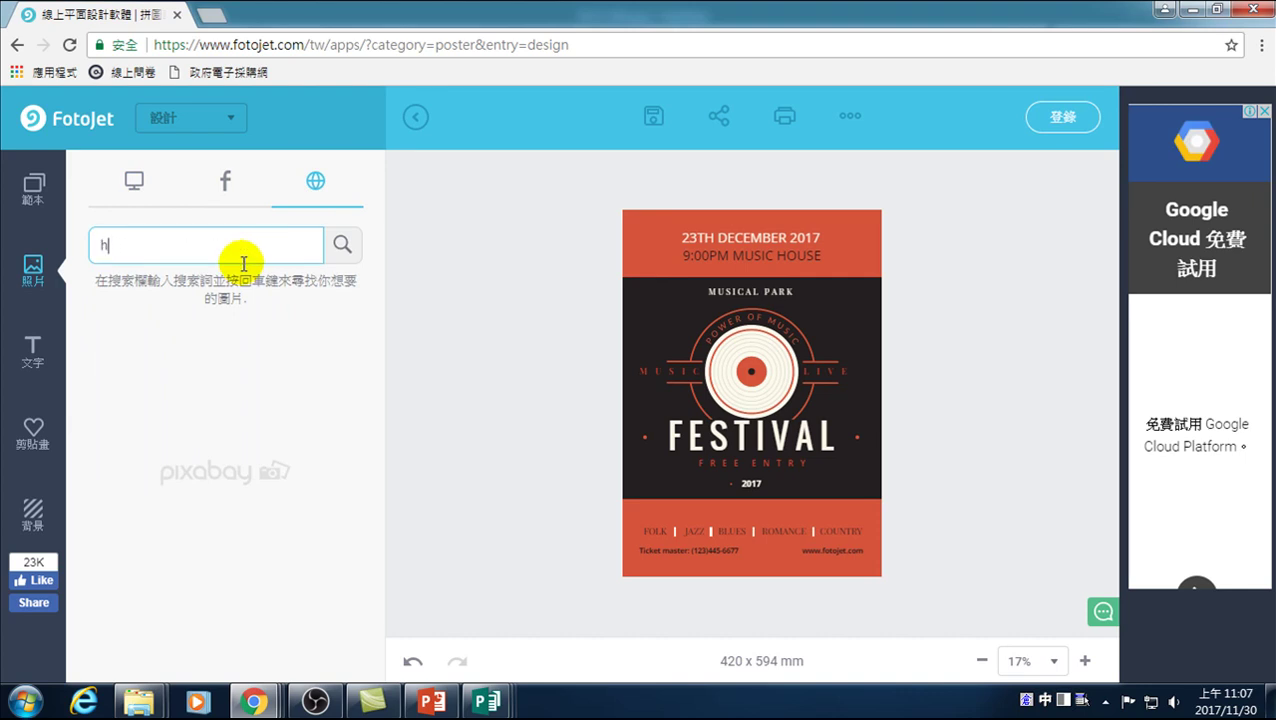
{"action": "type", "text": "ealth"}
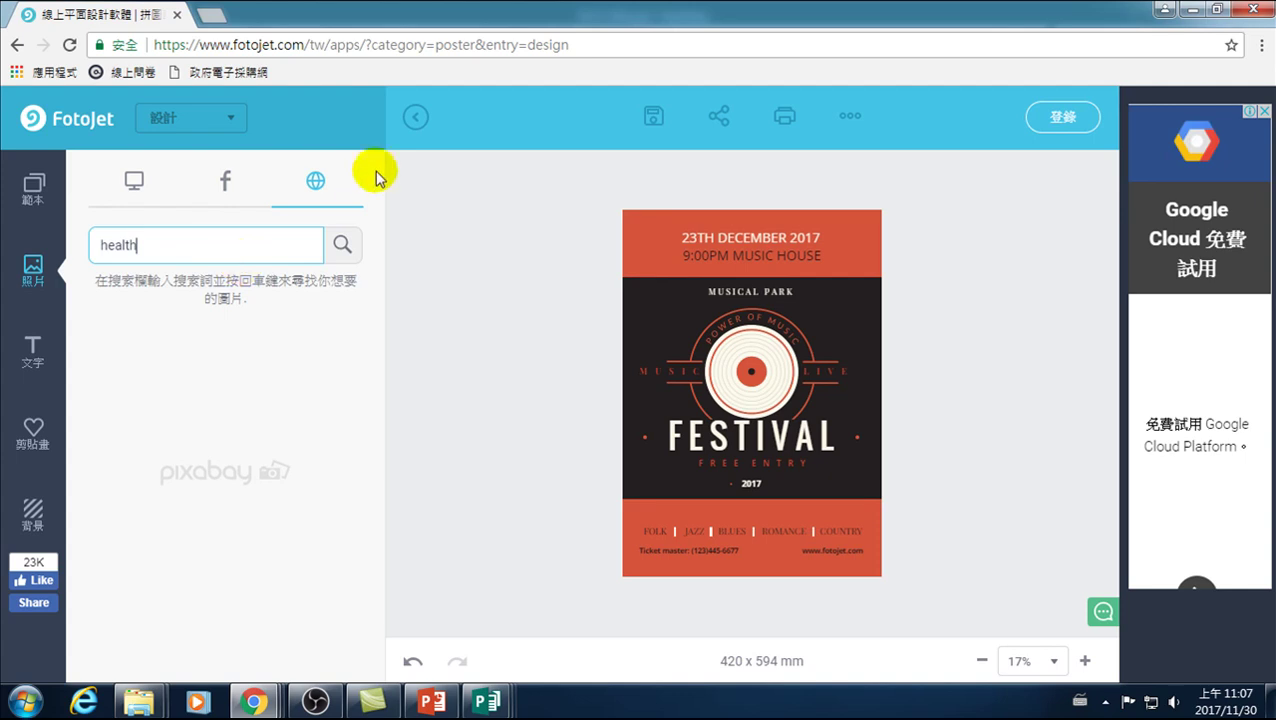
{"action": "left_click", "coordinate": [341, 244]}
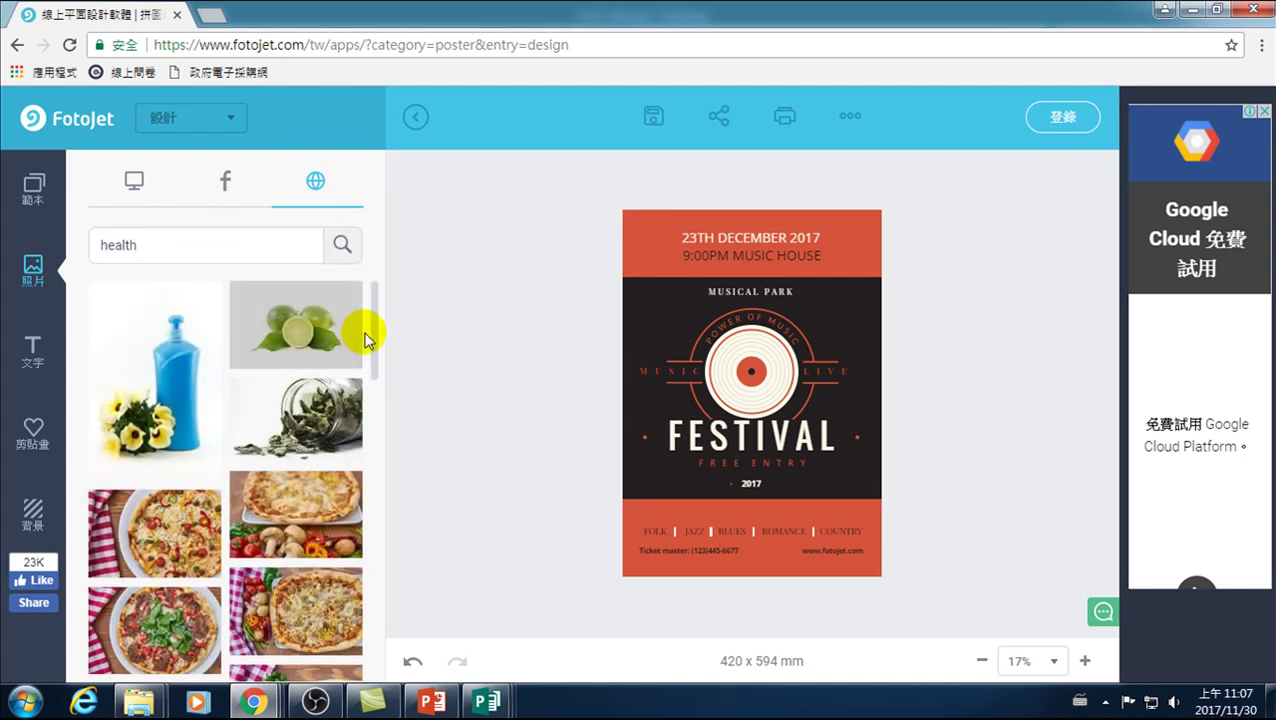
- Scroll the health results until the yoga photo is visible
{"action": "left_click_drag", "start_coordinate": [376, 330], "coordinate": [381, 408]}
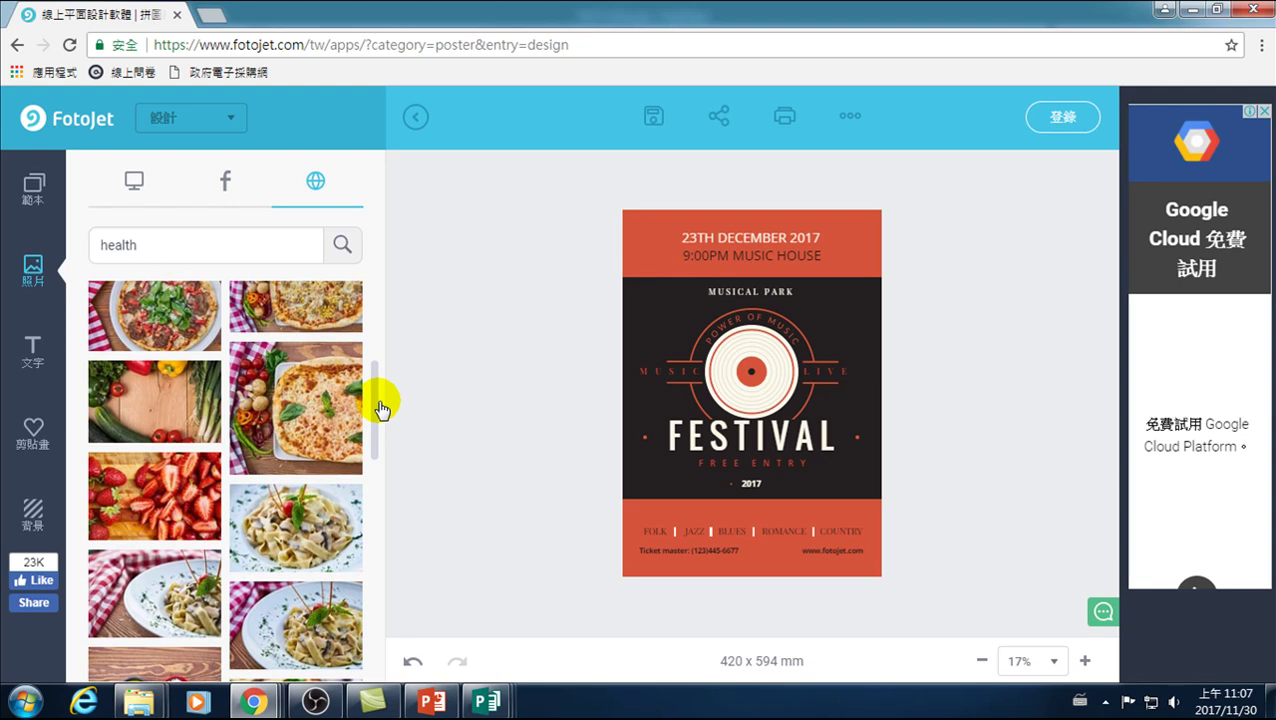
{"action": "left_click_drag", "start_coordinate": [381, 408], "coordinate": [379, 362]}
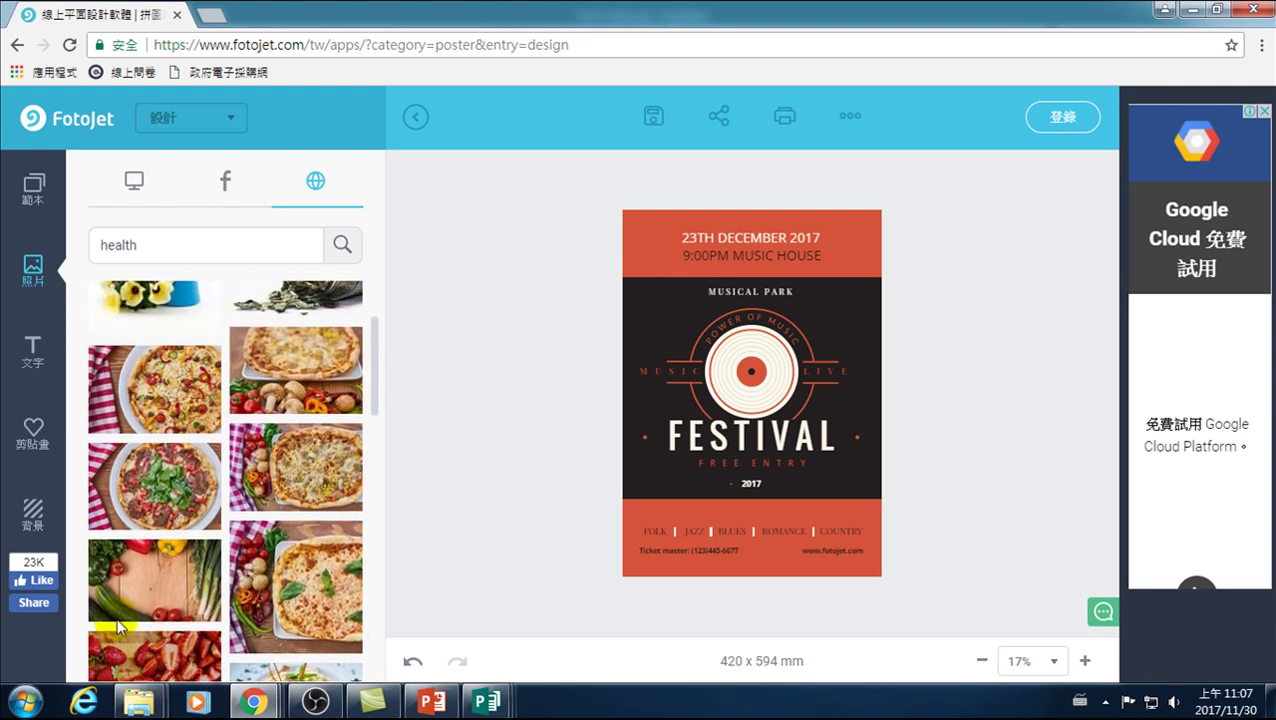
{"action": "scroll", "coordinate": [305, 530], "scroll_direction": "down", "scroll_amount": 10}
{"action": "scroll", "coordinate": [305, 525], "scroll_direction": "down", "scroll_amount": 1}
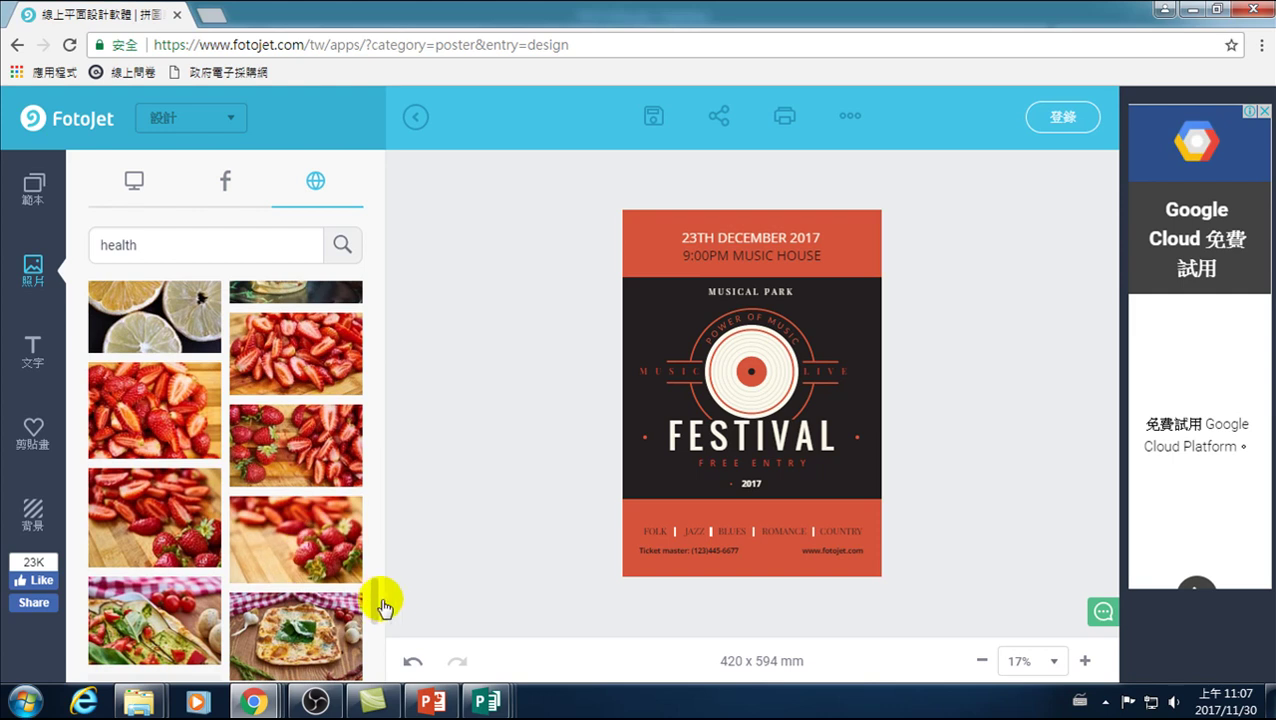
{"action": "mouse_move", "coordinate": [376, 596]}
{"action": "left_mouse_down"}
{"action": "mouse_move", "coordinate": [376, 552]}
{"action": "mouse_move", "coordinate": [376, 565]}
{"action": "left_mouse_up"}
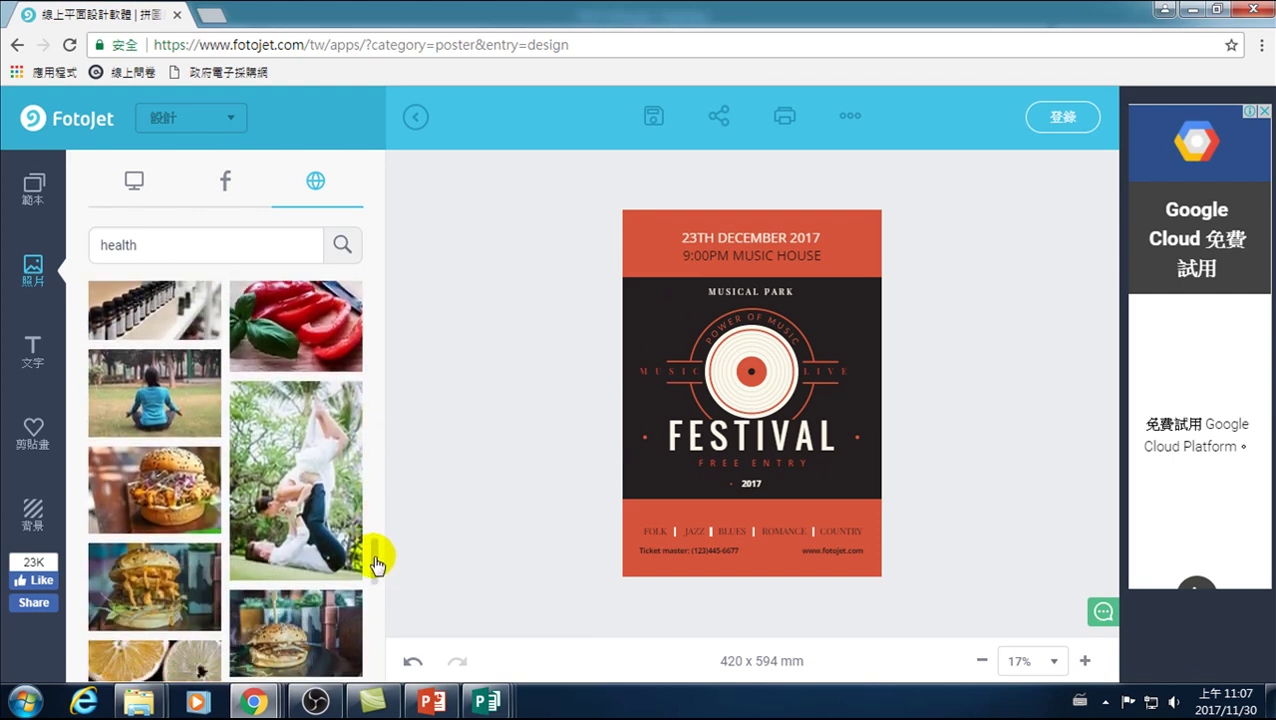
- Add the yoga photo to the poster and centre it
{"action": "left_click", "coordinate": [187, 400]}
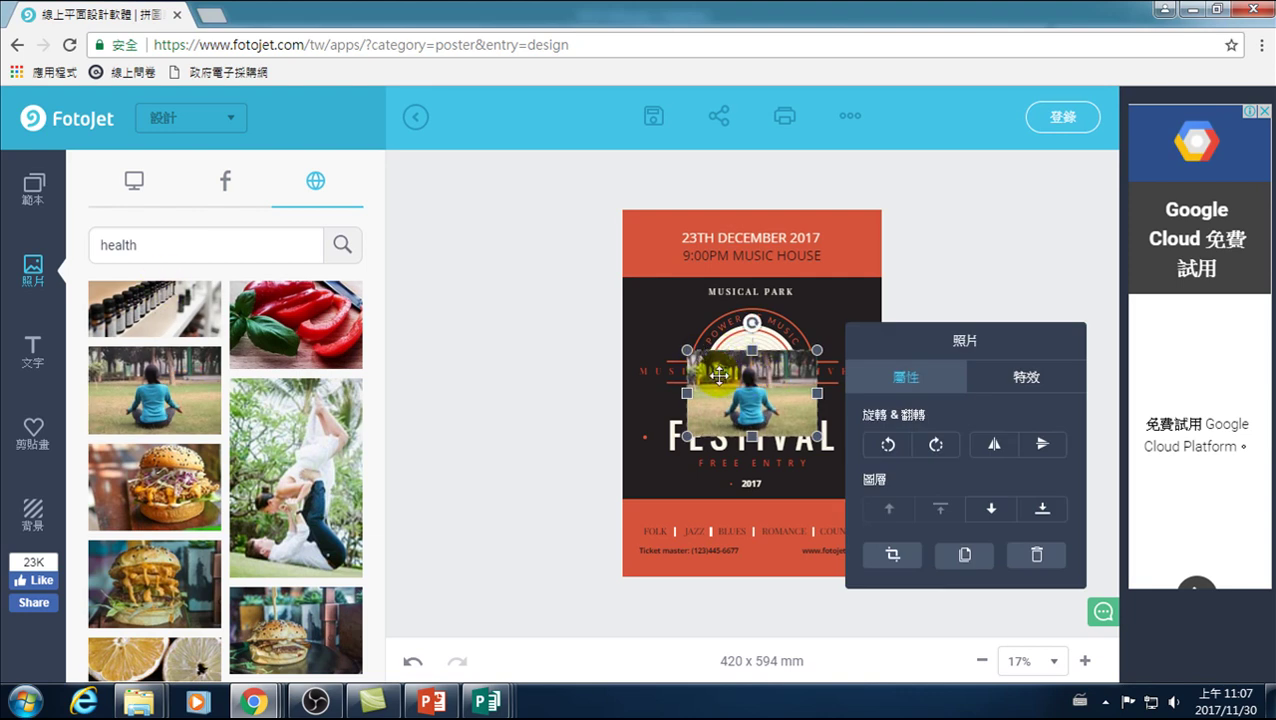
{"action": "mouse_move", "coordinate": [724, 368]}
{"action": "left_mouse_down"}
{"action": "mouse_move", "coordinate": [494, 309]}
{"action": "mouse_move", "coordinate": [726, 320]}
{"action": "mouse_move", "coordinate": [604, 331]}
{"action": "left_mouse_up"}
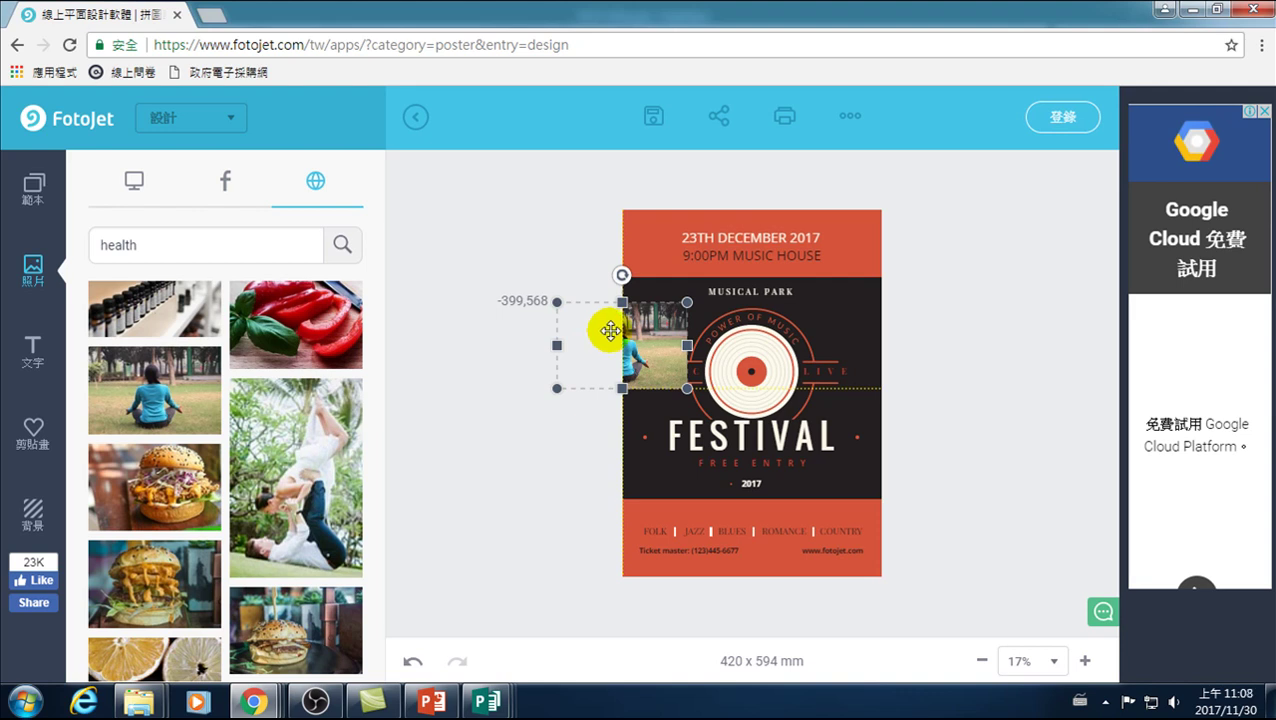
{"action": "left_click_drag", "start_coordinate": [604, 331], "coordinate": [737, 378]}
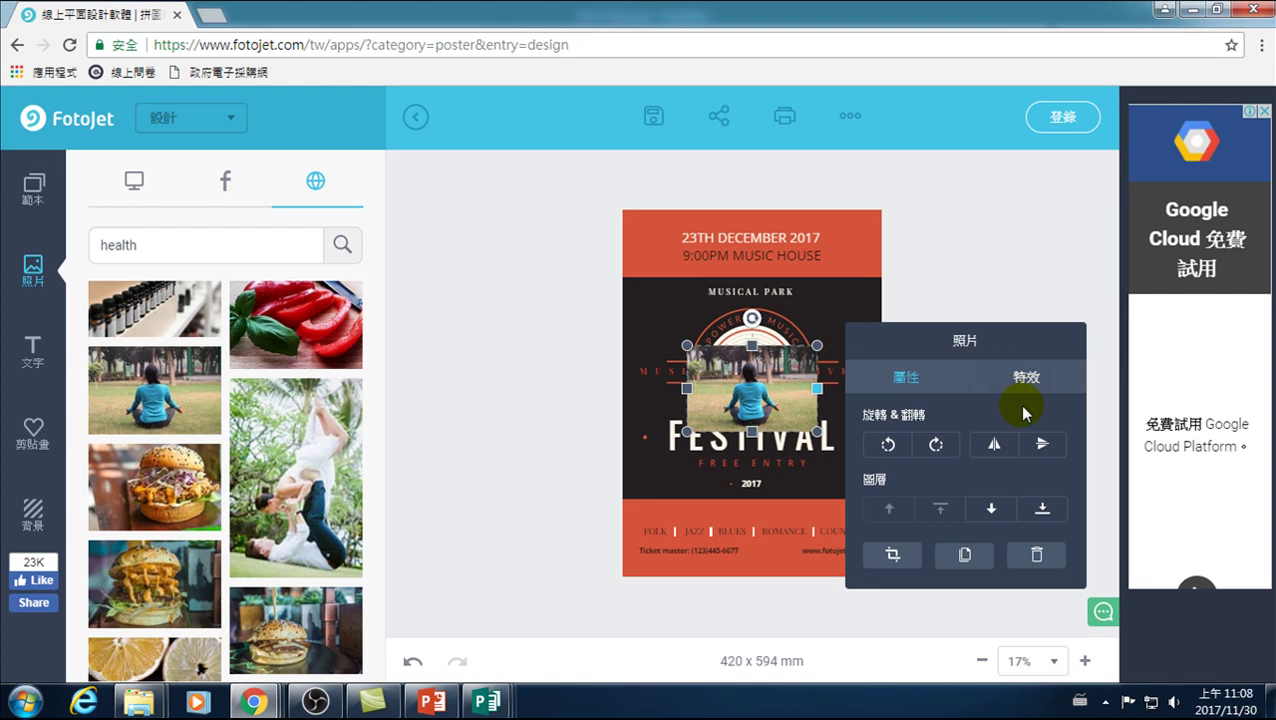
- Enlarge the yoga photo to fill the middle band just under the header
{"action": "mouse_move", "coordinate": [687, 346]}
{"action": "left_mouse_down"}
{"action": "mouse_move", "coordinate": [620, 289]}
{"action": "mouse_move", "coordinate": [667, 298]}
{"action": "left_mouse_up"}
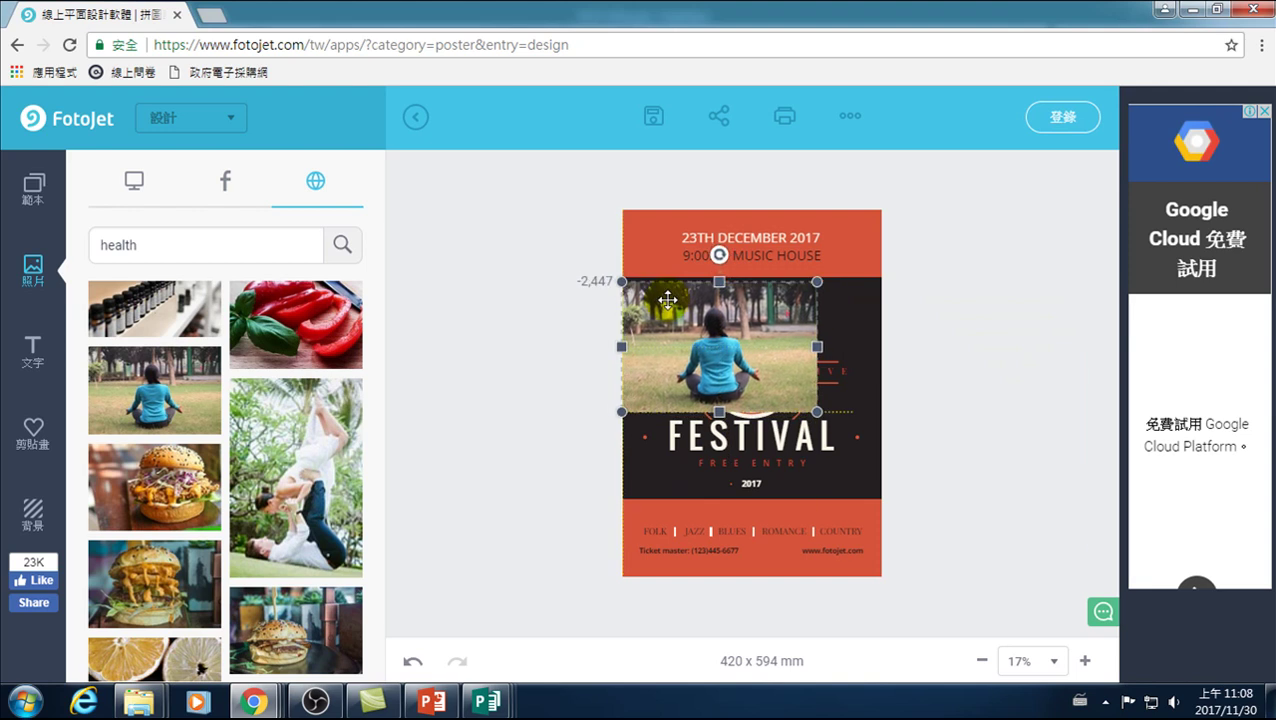
{"action": "left_click", "coordinate": [667, 298]}
{"action": "left_click_drag", "start_coordinate": [815, 410], "coordinate": [881, 459]}
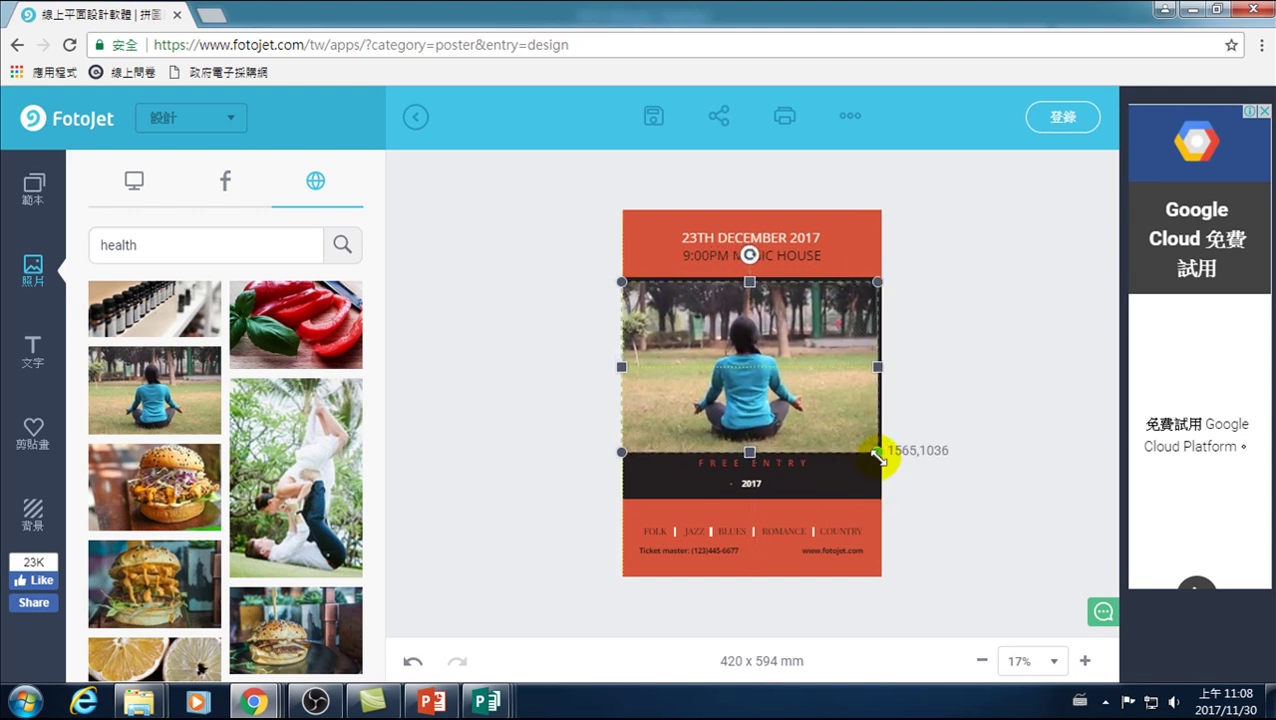
{"action": "left_click_drag", "start_coordinate": [881, 460], "coordinate": [945, 531]}
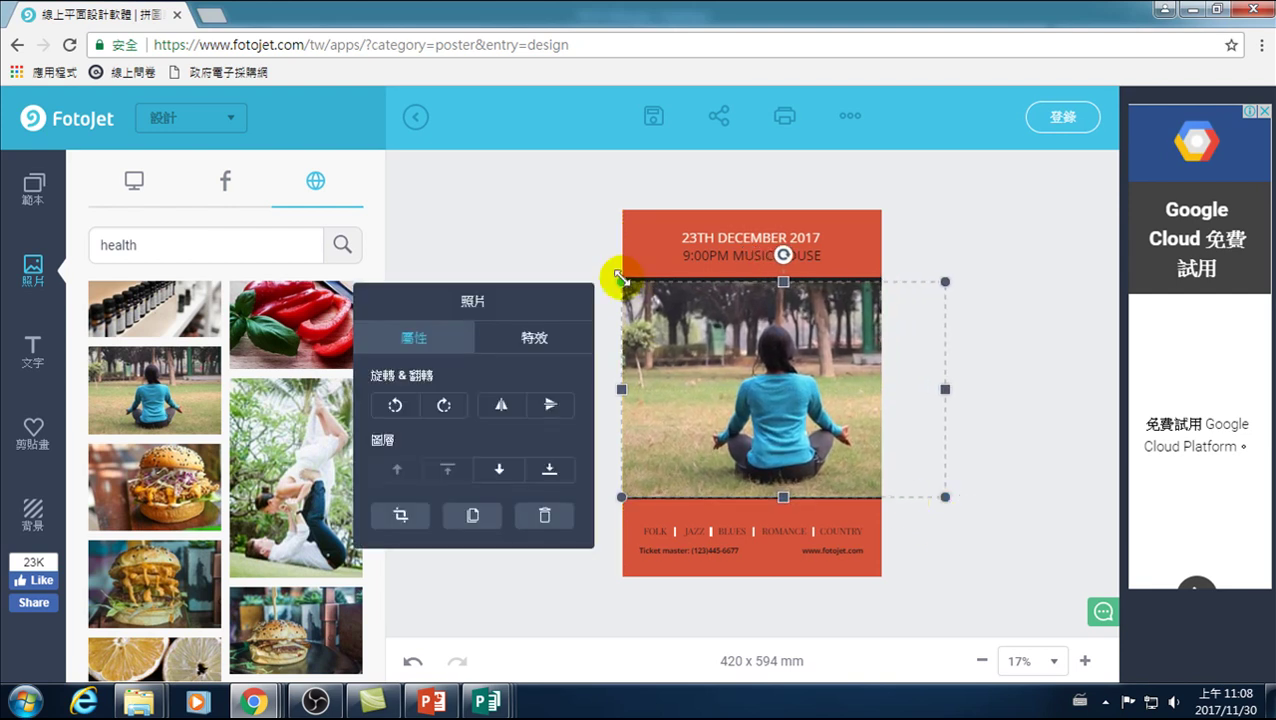
{"action": "left_click_drag", "start_coordinate": [621, 281], "coordinate": [615, 278]}
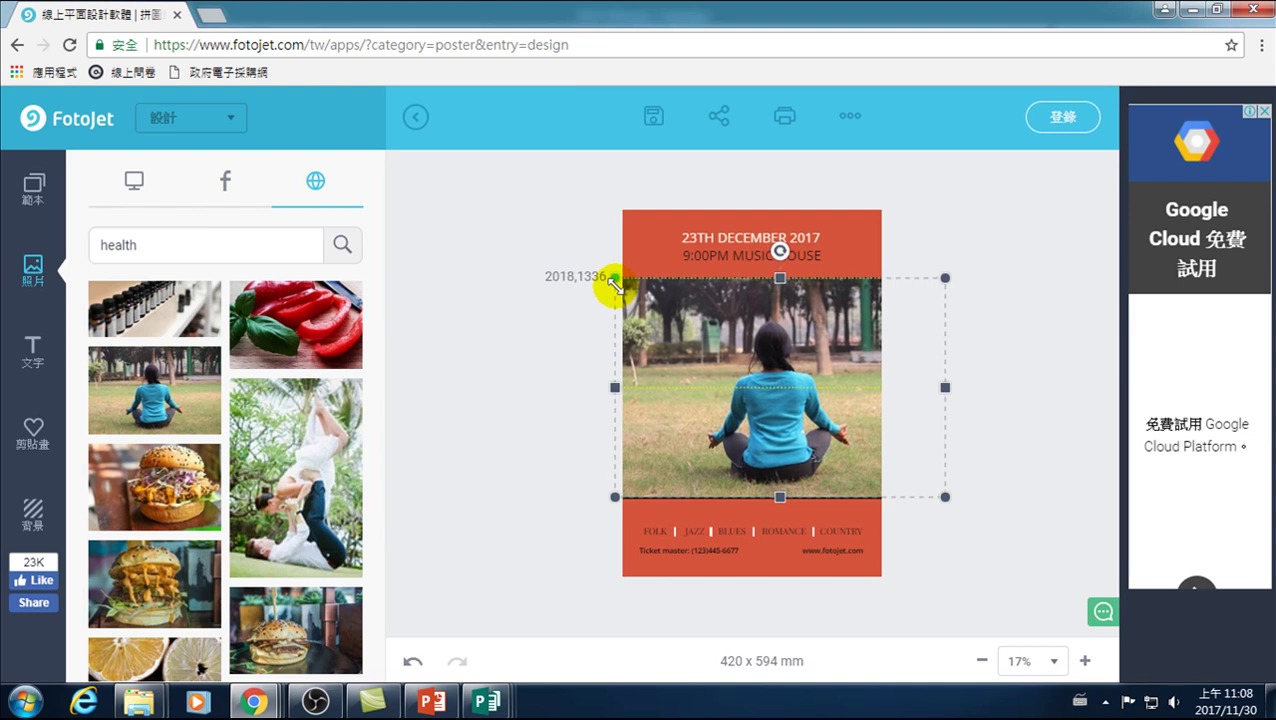
{"action": "mouse_move", "coordinate": [858, 337]}
{"action": "left_mouse_down"}
{"action": "mouse_move", "coordinate": [934, 342]}
{"action": "mouse_move", "coordinate": [845, 337]}
{"action": "mouse_move", "coordinate": [817, 321]}
{"action": "left_mouse_up"}
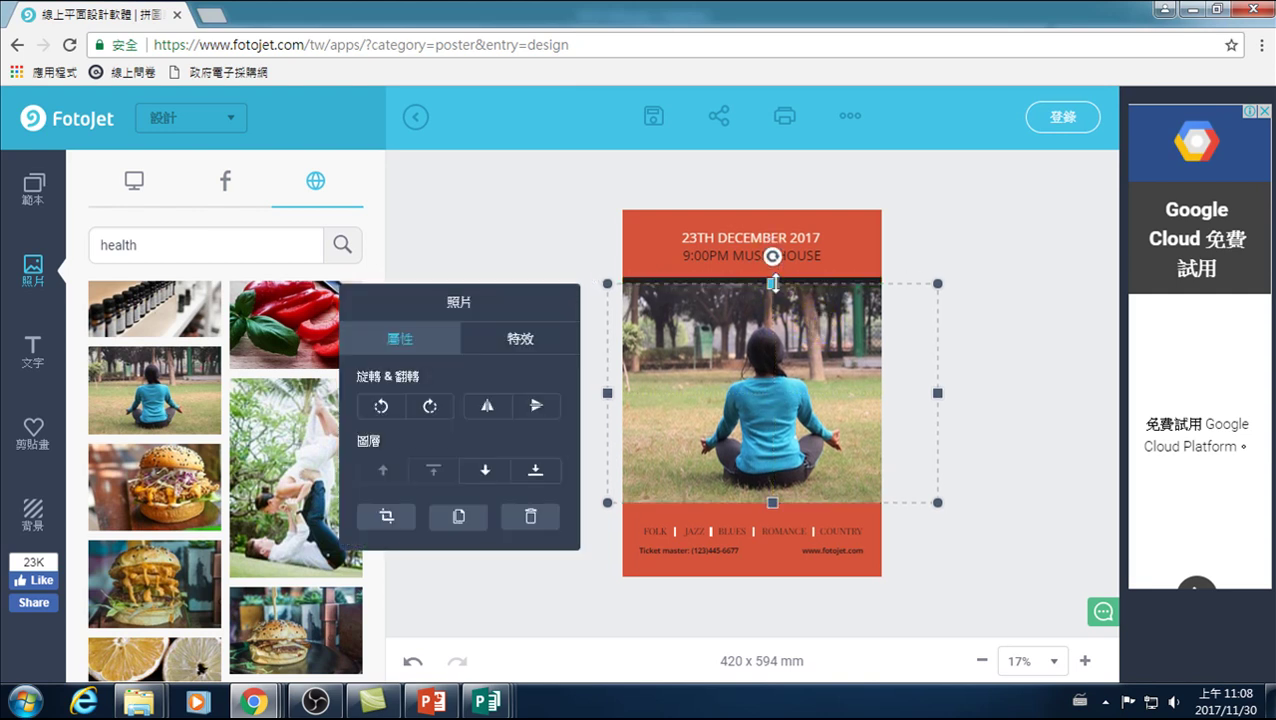
{"action": "left_click_drag", "start_coordinate": [773, 283], "coordinate": [770, 249]}
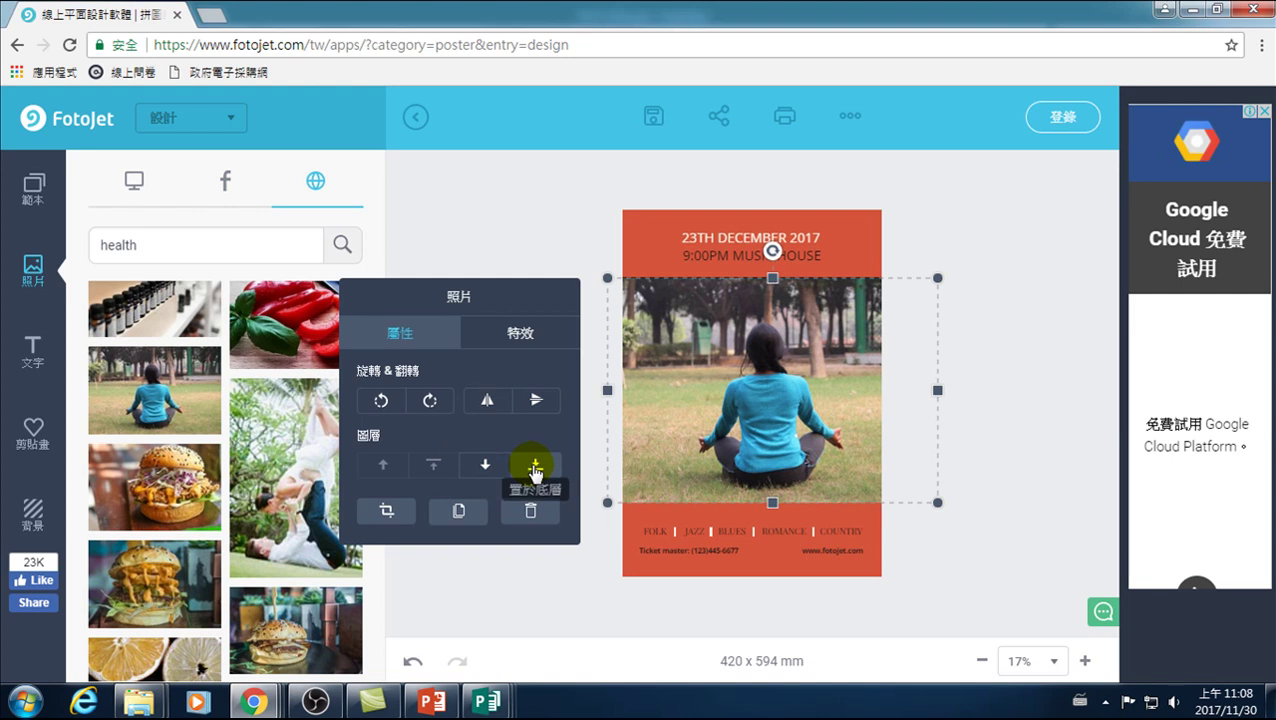
- Send the yoga photo to the back, then up one layer above the dark backdrop
{"action": "left_click", "coordinate": [537, 471]}
{"action": "left_click", "coordinate": [535, 467]}
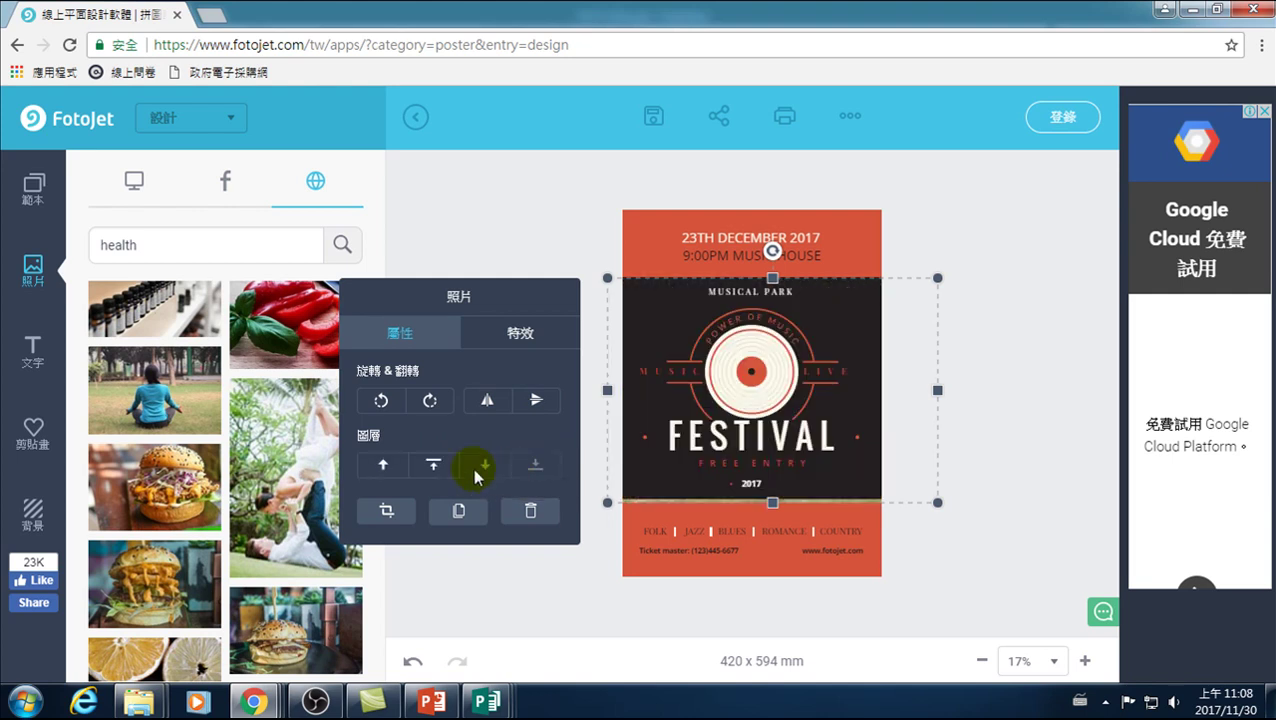
{"action": "left_click", "coordinate": [382, 465]}
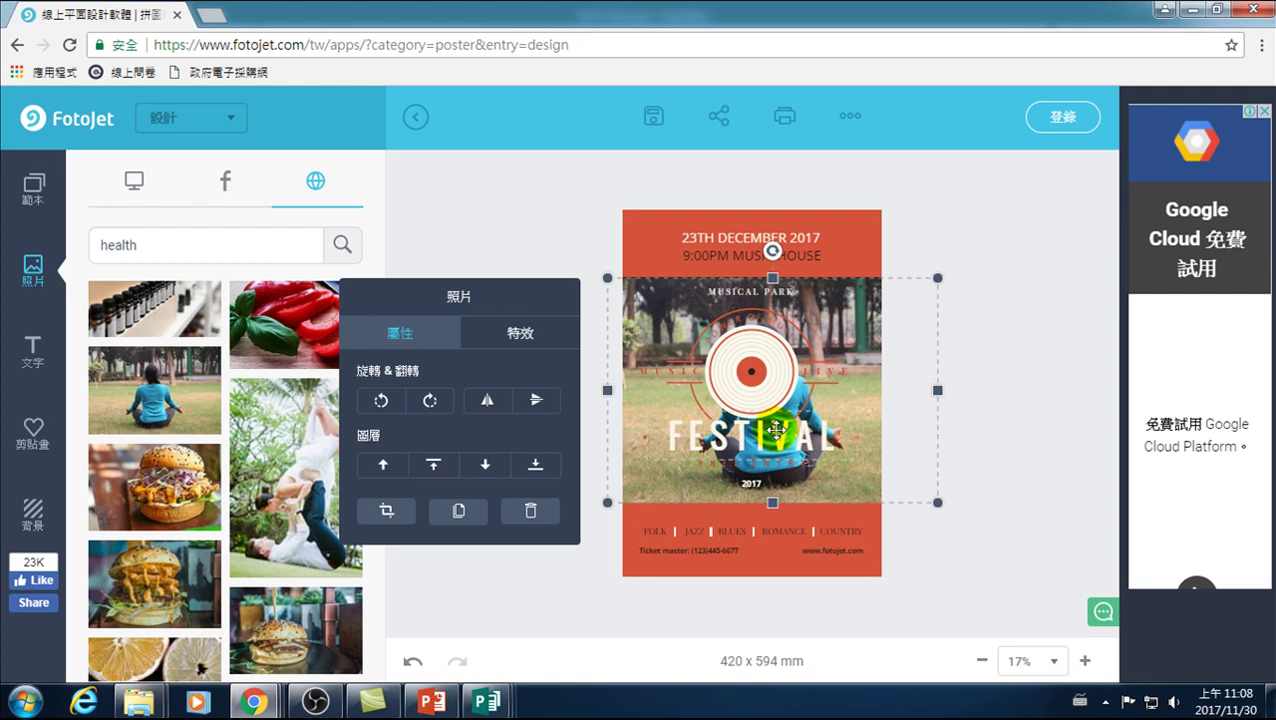
- Make the photo black-and-white, then reposition and widen it in the poster
{"action": "left_click", "coordinate": [503, 330]}
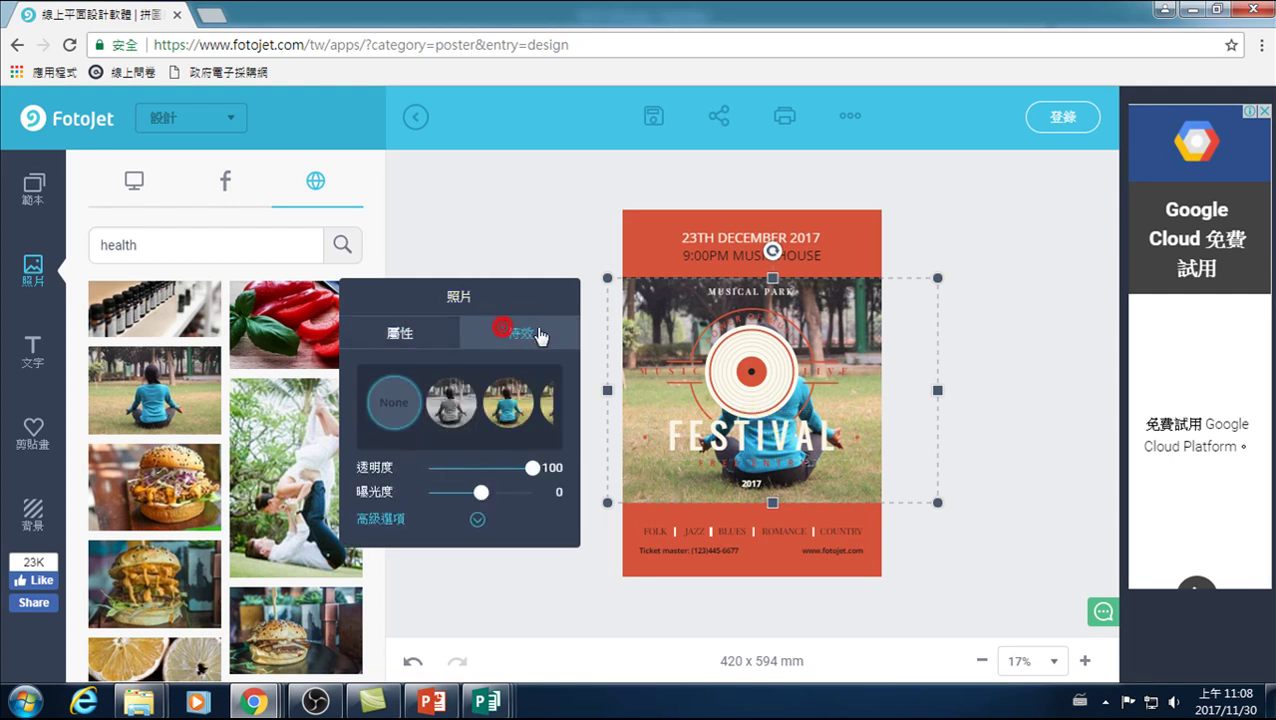
{"action": "left_click", "coordinate": [455, 400]}
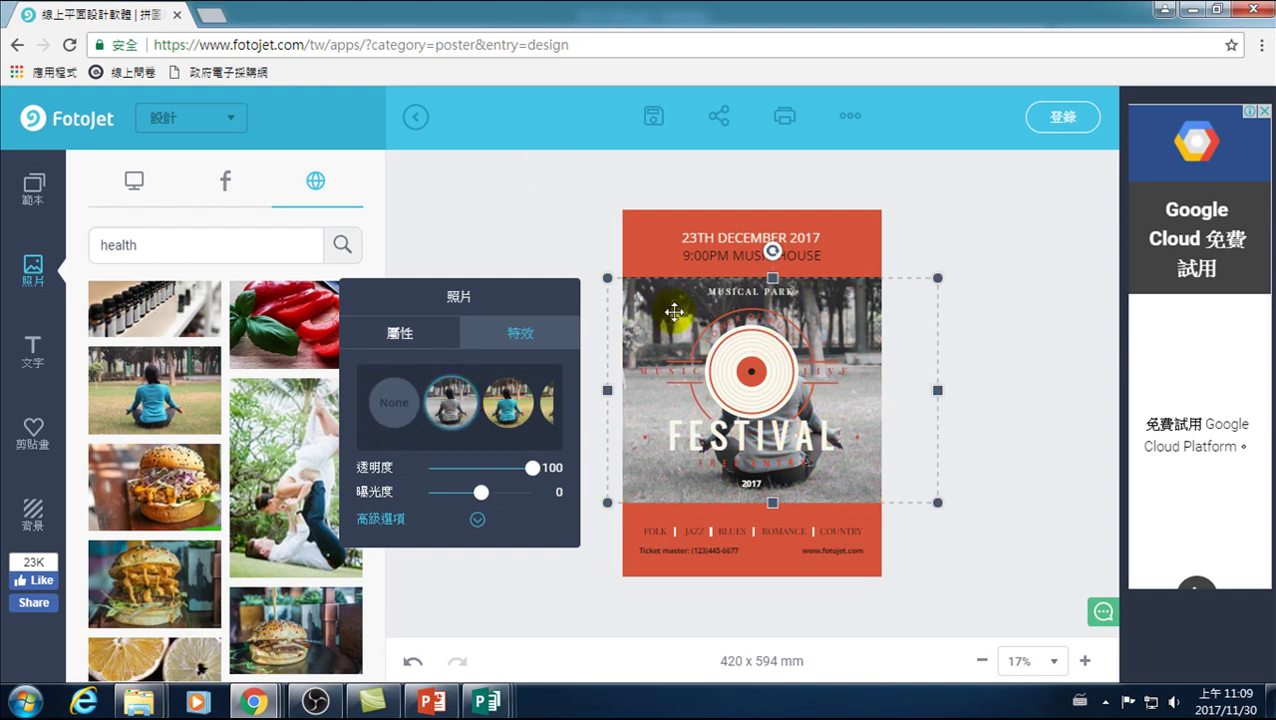
{"action": "mouse_move", "coordinate": [666, 302]}
{"action": "left_mouse_down"}
{"action": "mouse_move", "coordinate": [673, 333]}
{"action": "mouse_move", "coordinate": [678, 312]}
{"action": "mouse_move", "coordinate": [566, 318]}
{"action": "mouse_move", "coordinate": [658, 319]}
{"action": "mouse_move", "coordinate": [643, 317]}
{"action": "left_mouse_up"}
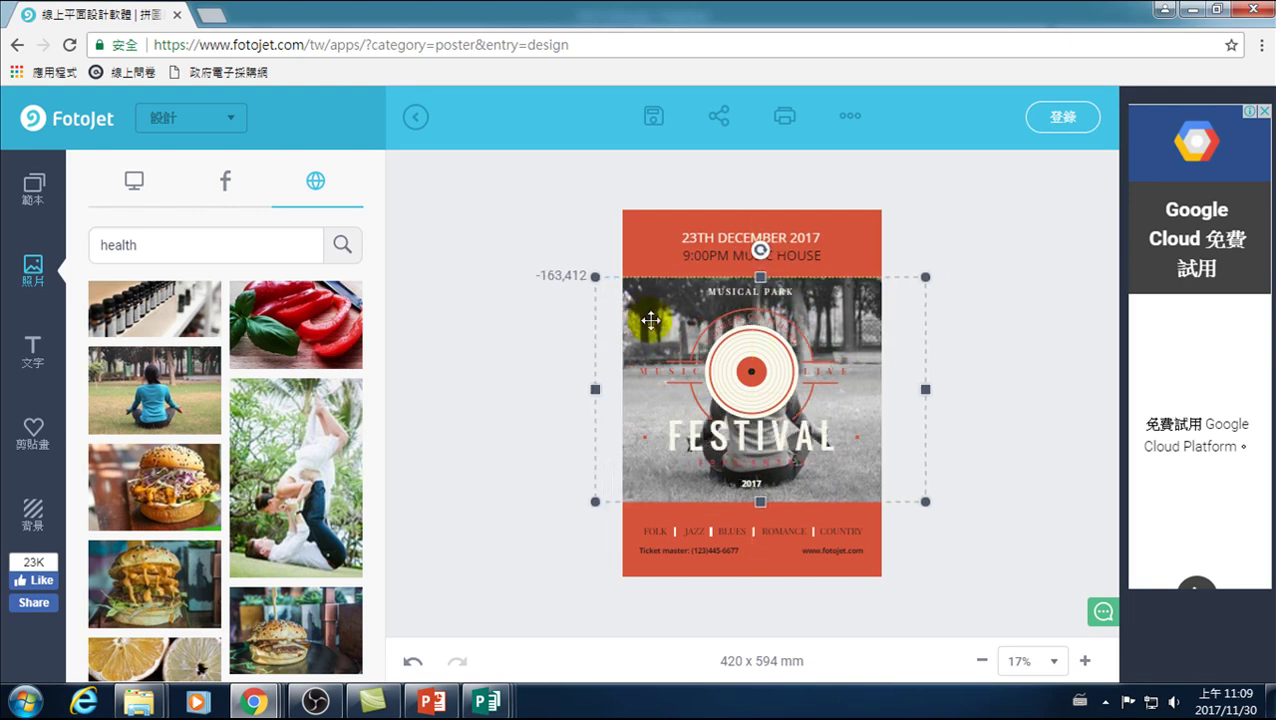
{"action": "left_click_drag", "start_coordinate": [926, 390], "coordinate": [1005, 389]}
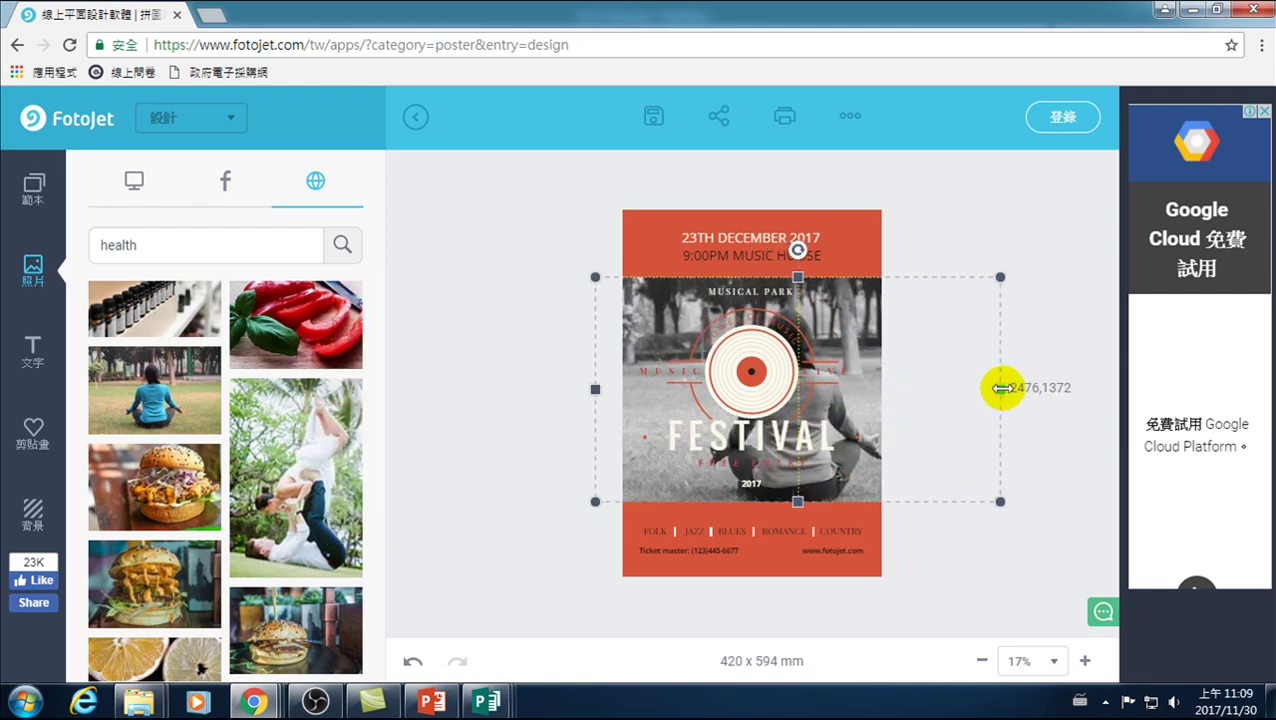
{"action": "left_click_drag", "start_coordinate": [828, 322], "coordinate": [848, 320]}
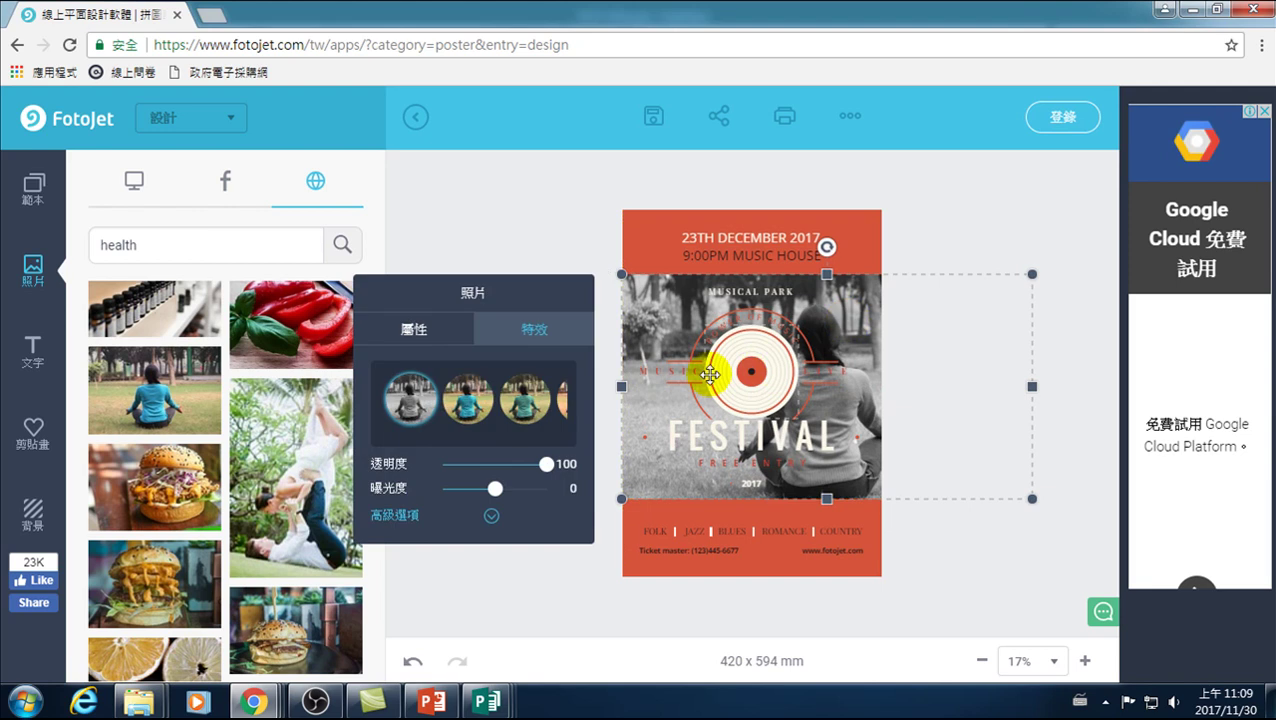
- Try several colour filters on the photo, settling on the faded pinkish one
{"action": "left_click", "coordinate": [472, 407]}
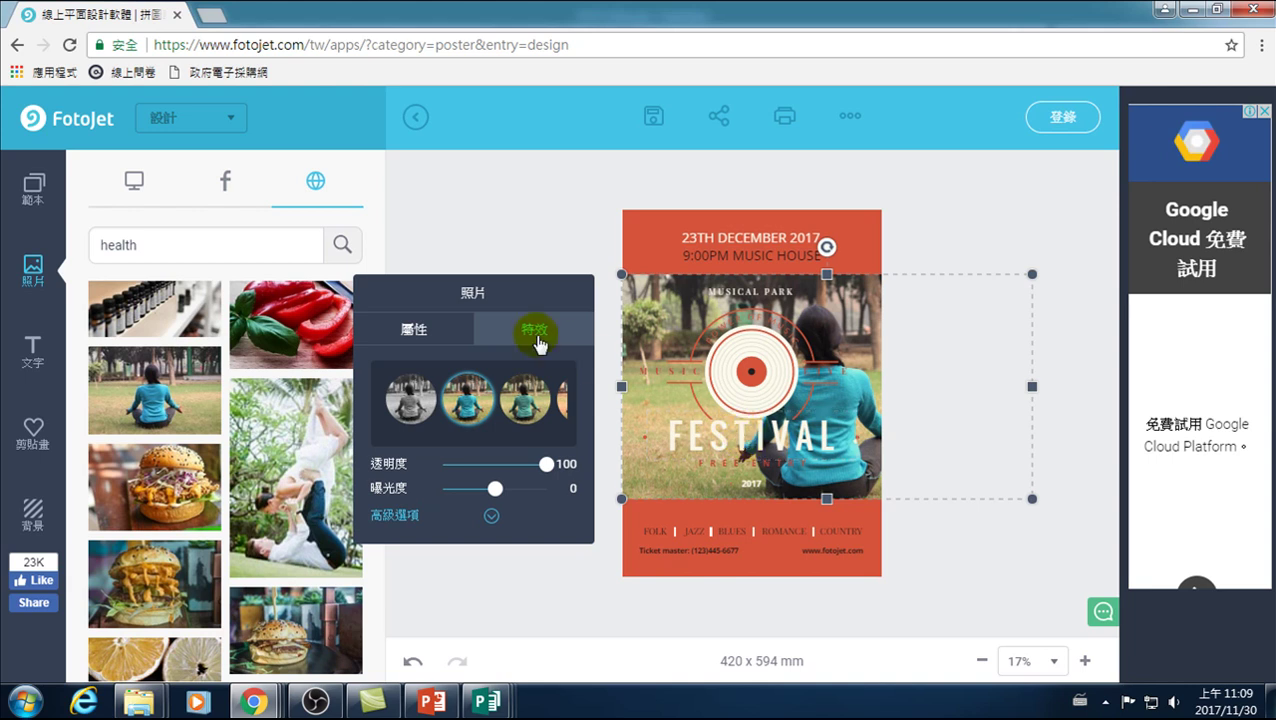
{"action": "left_click", "coordinate": [525, 396]}
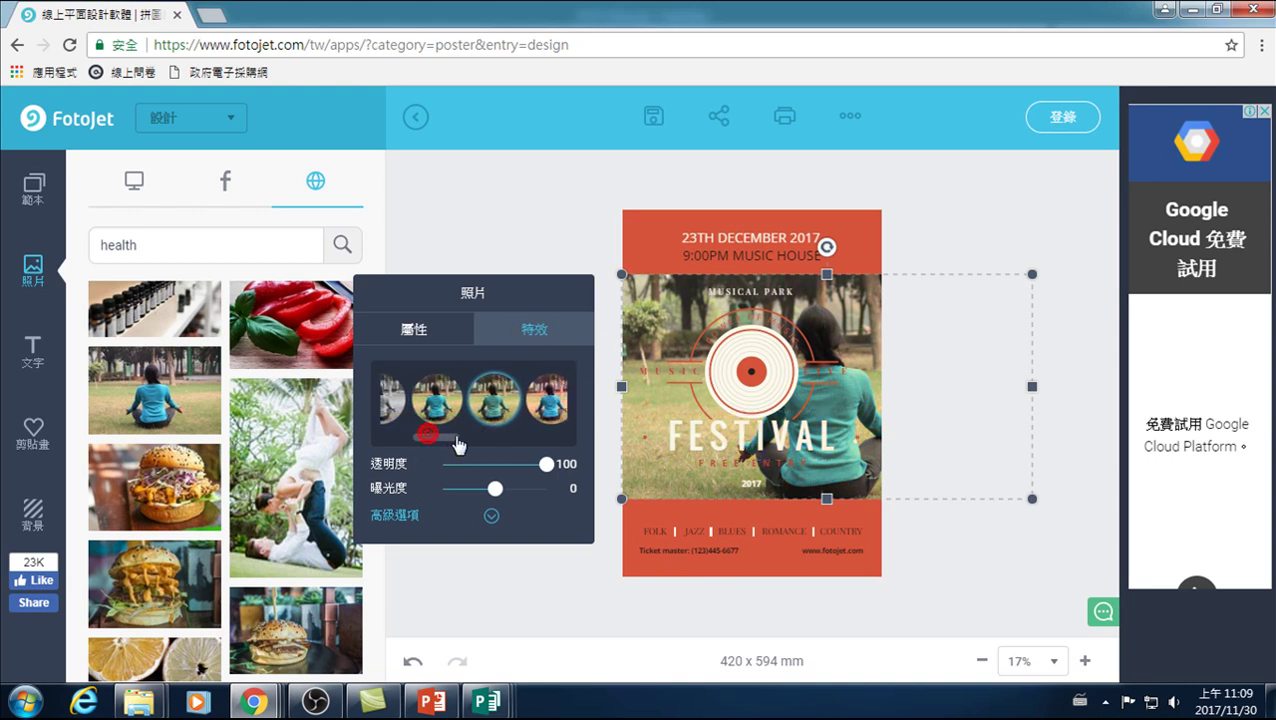
{"action": "left_click_drag", "start_coordinate": [430, 441], "coordinate": [487, 461]}
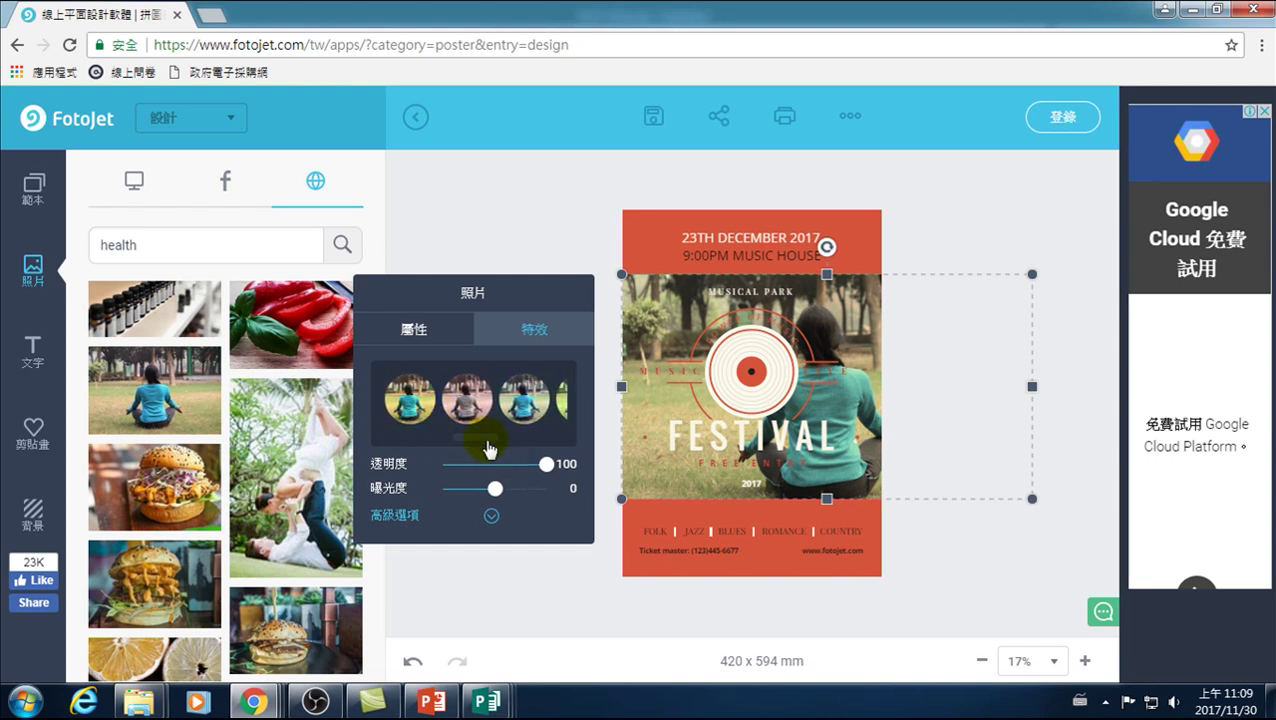
{"action": "scroll", "coordinate": [505, 402], "scroll_direction": "up", "scroll_amount": 3}
{"action": "left_click", "coordinate": [507, 402]}
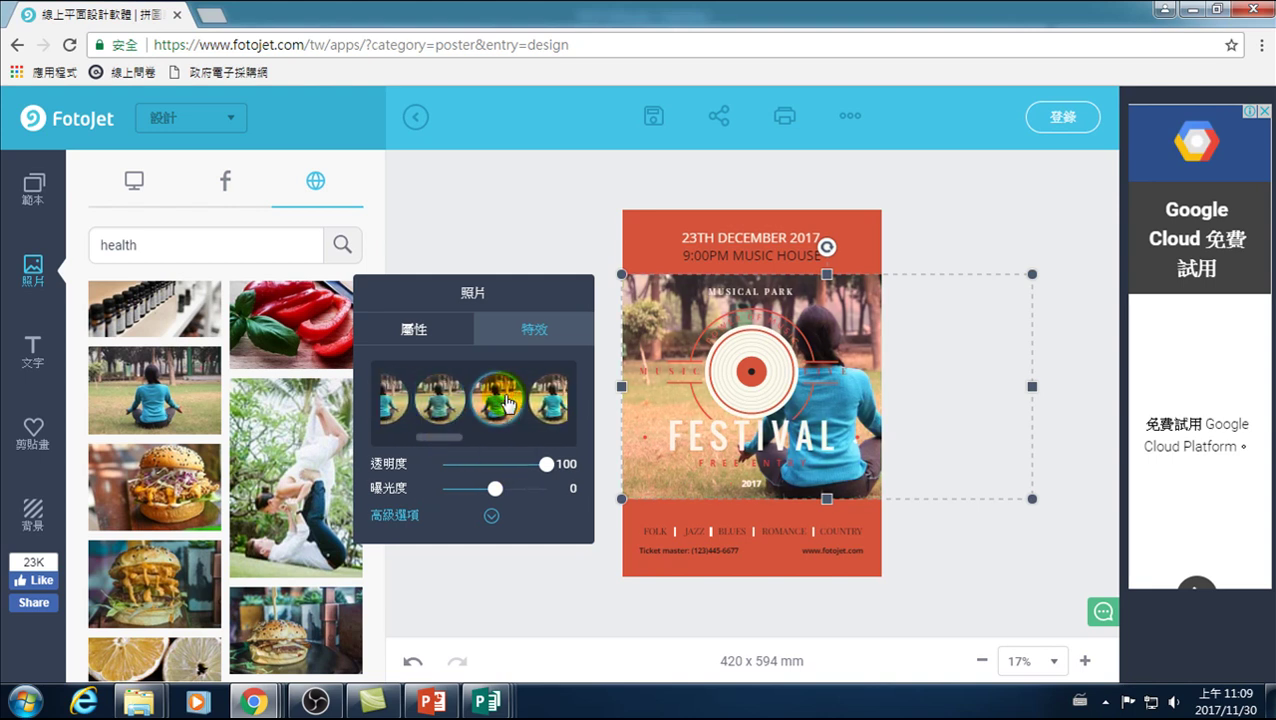
{"action": "left_click", "coordinate": [549, 403]}
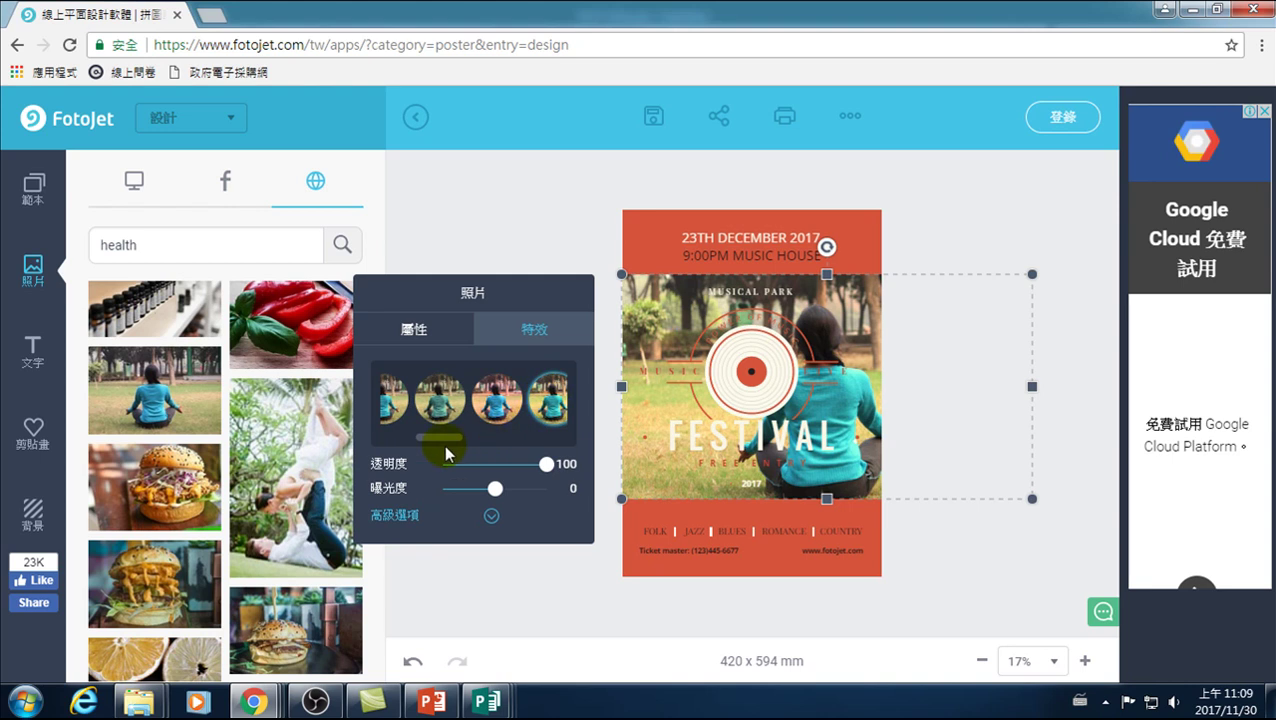
{"action": "left_click_drag", "start_coordinate": [441, 446], "coordinate": [487, 446]}
{"action": "left_click", "coordinate": [420, 405]}
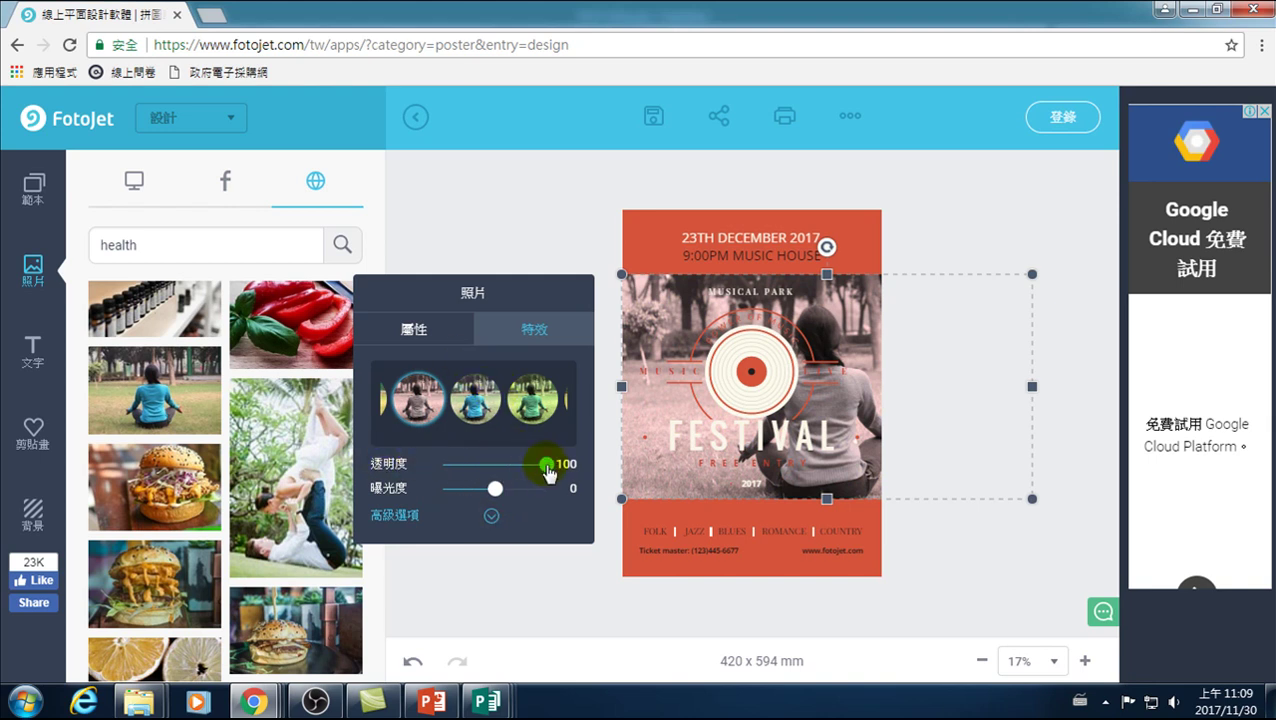
- Fade the photo's opacity to 35 and preview the poster
{"action": "left_click_drag", "start_coordinate": [546, 464], "coordinate": [474, 463]}
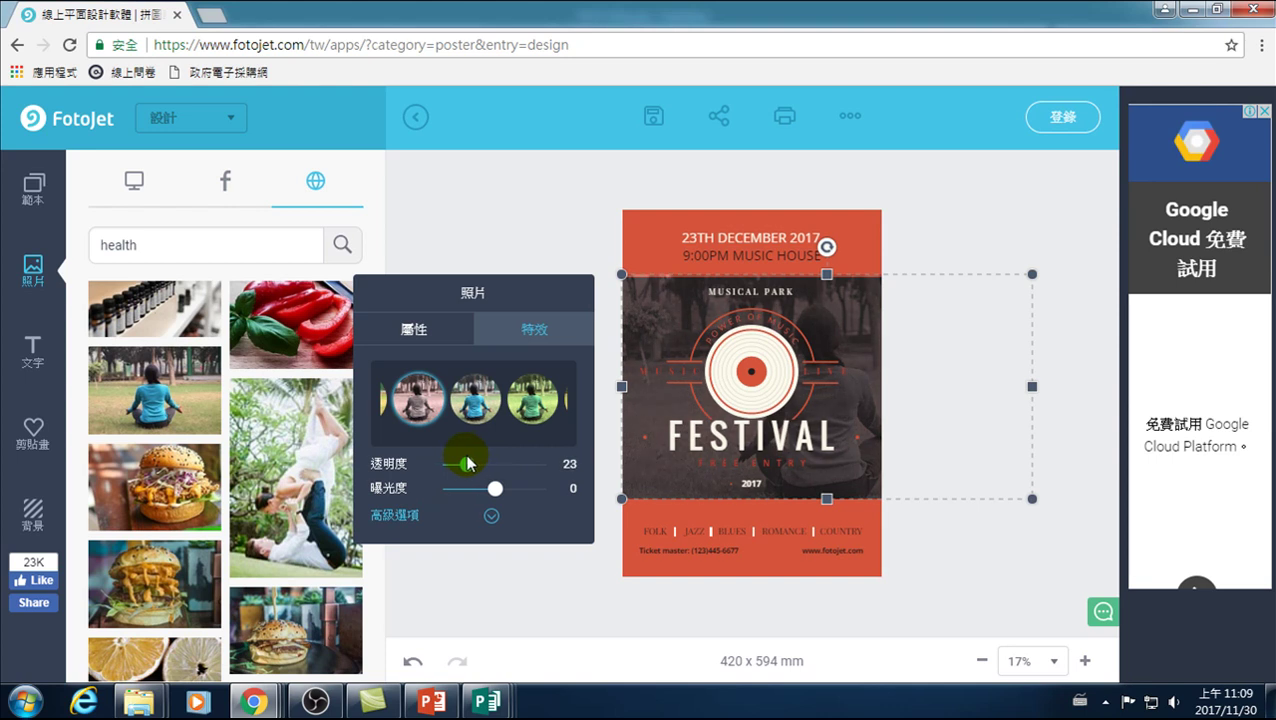
{"action": "left_click_drag", "start_coordinate": [467, 466], "coordinate": [477, 468]}
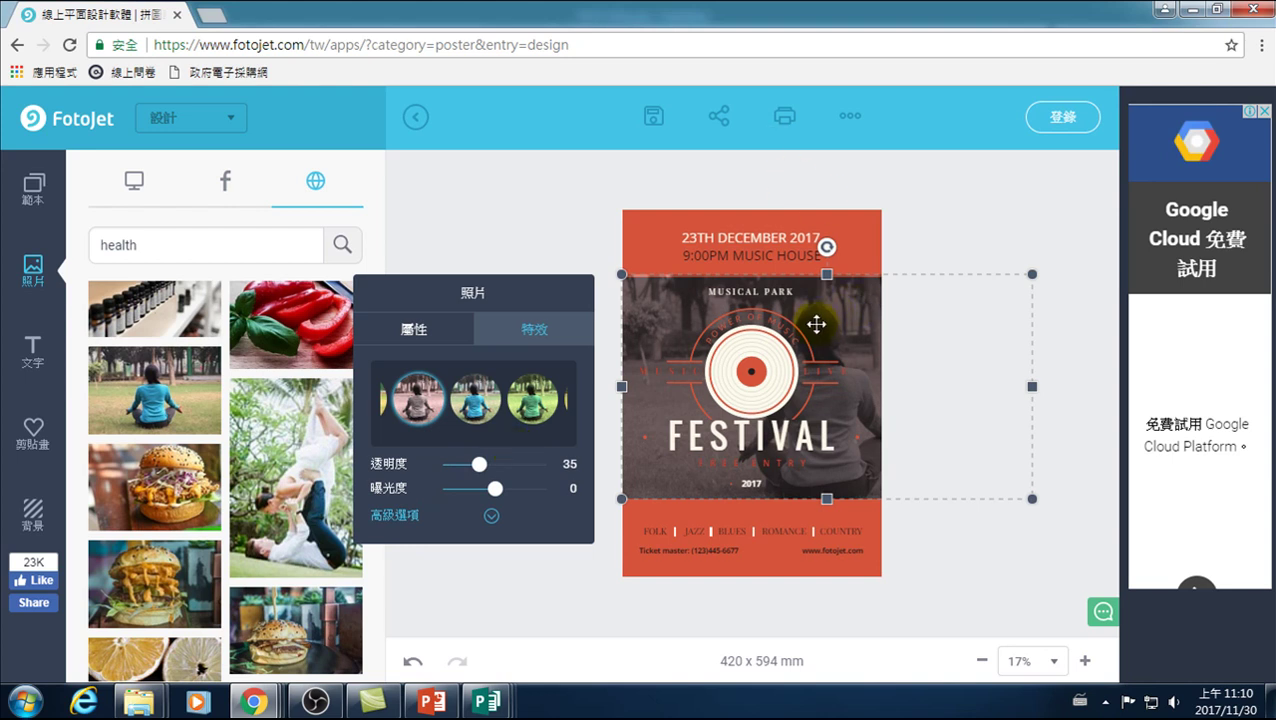
{"action": "left_click", "coordinate": [931, 240]}
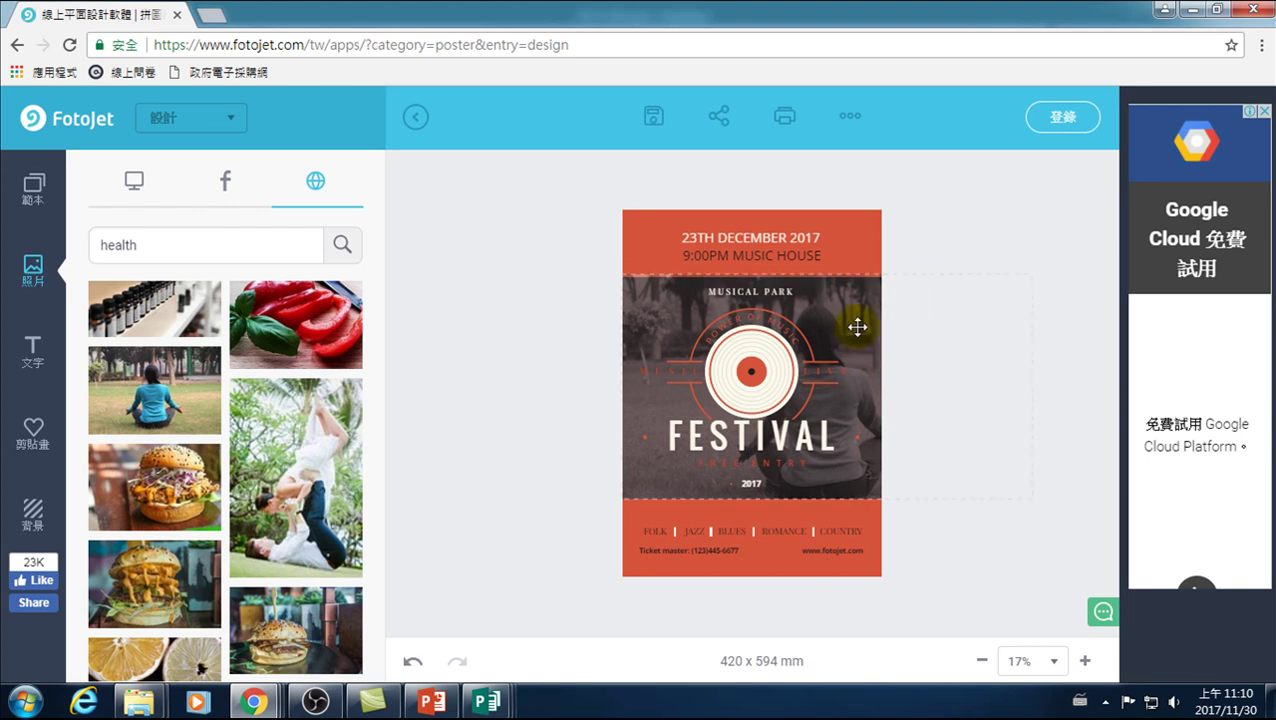
- Switch the photo to a green-toned filter and nudge its position slightly
{"action": "left_click", "coordinate": [948, 333]}
{"action": "left_click", "coordinate": [536, 416]}
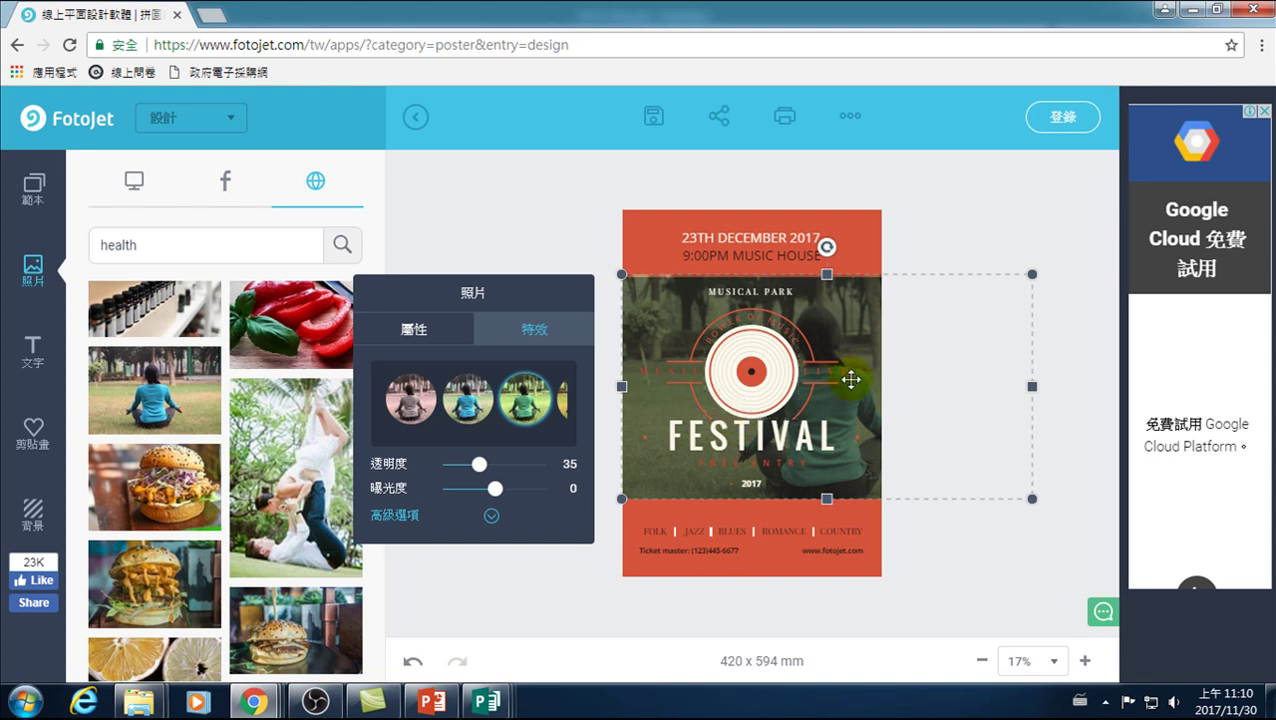
{"action": "left_click_drag", "start_coordinate": [857, 402], "coordinate": [851, 404]}
{"action": "left_click", "coordinate": [914, 341]}
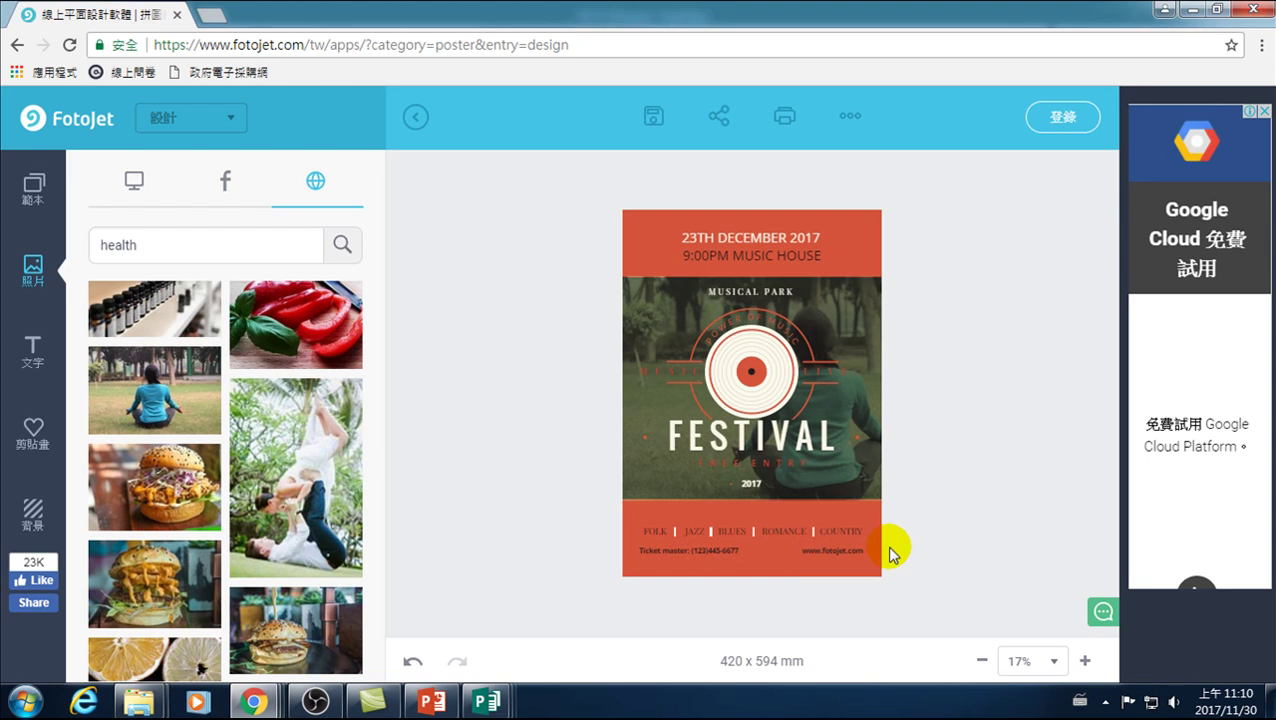
{"action": "left_click", "coordinate": [863, 300]}
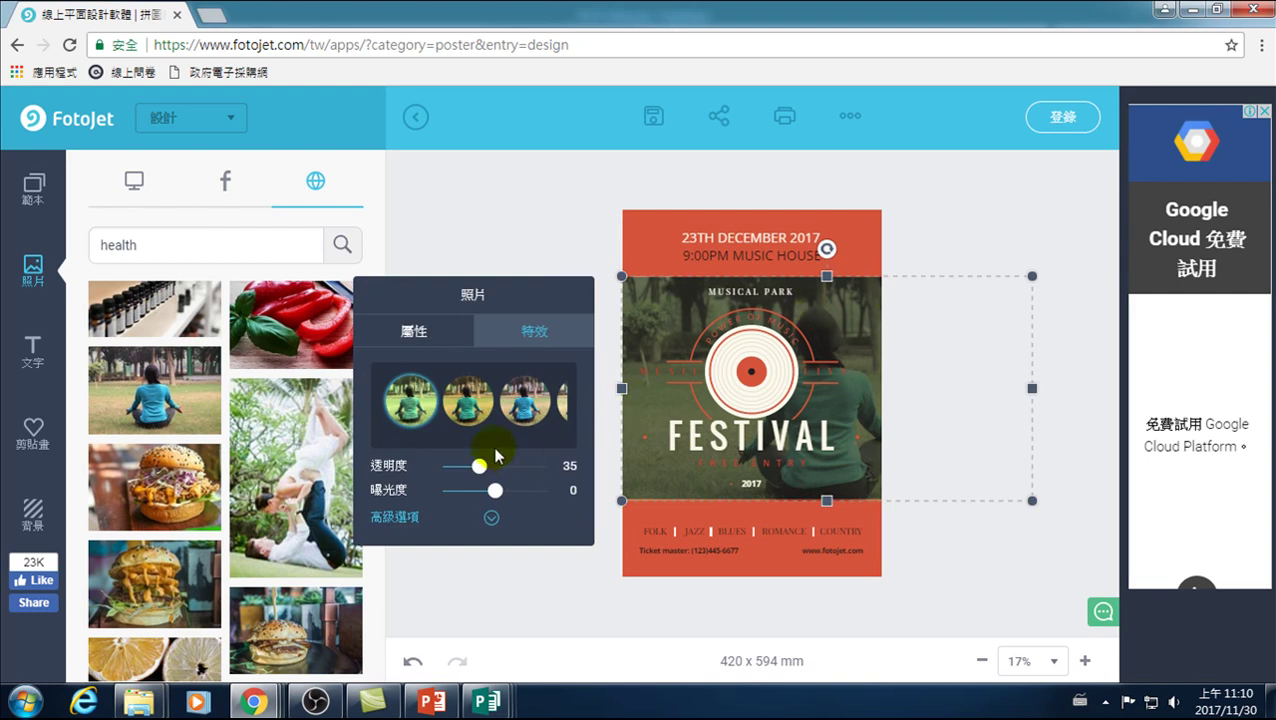
{"action": "left_click", "coordinate": [416, 332]}
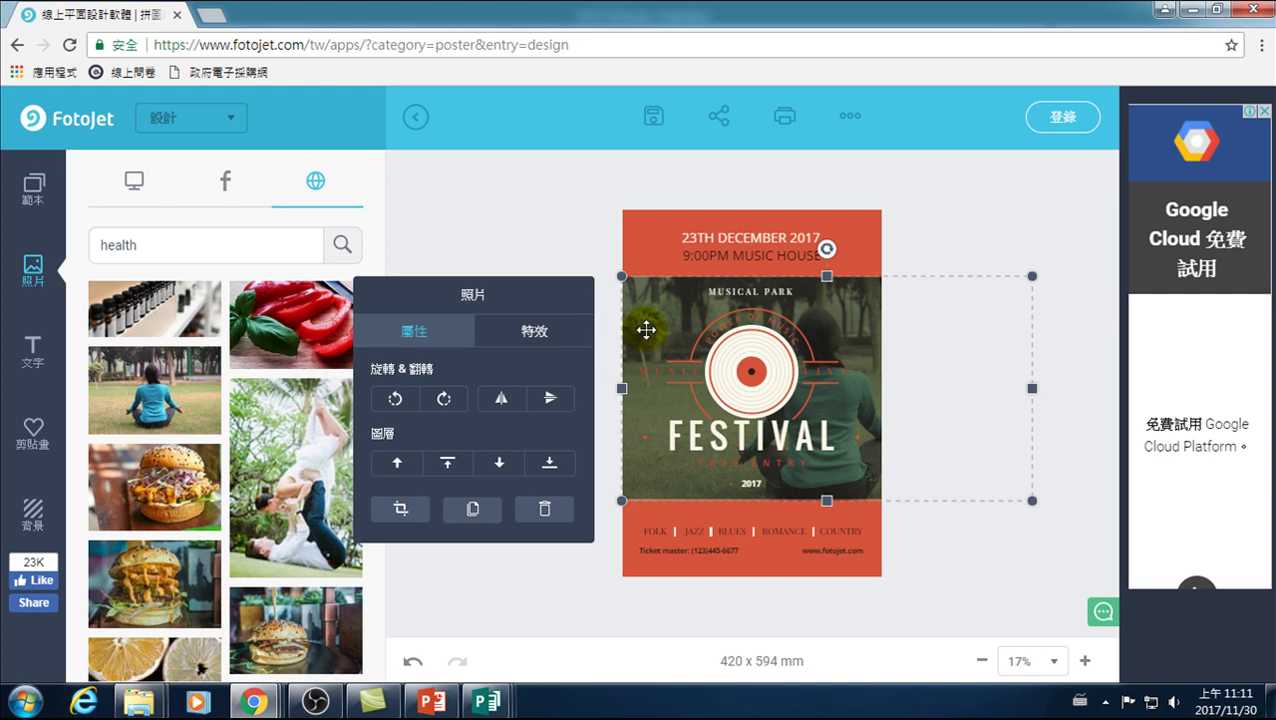
- Lower the yoga photo's transparency to 26 so it looks darker
{"action": "left_click", "coordinate": [534, 330]}
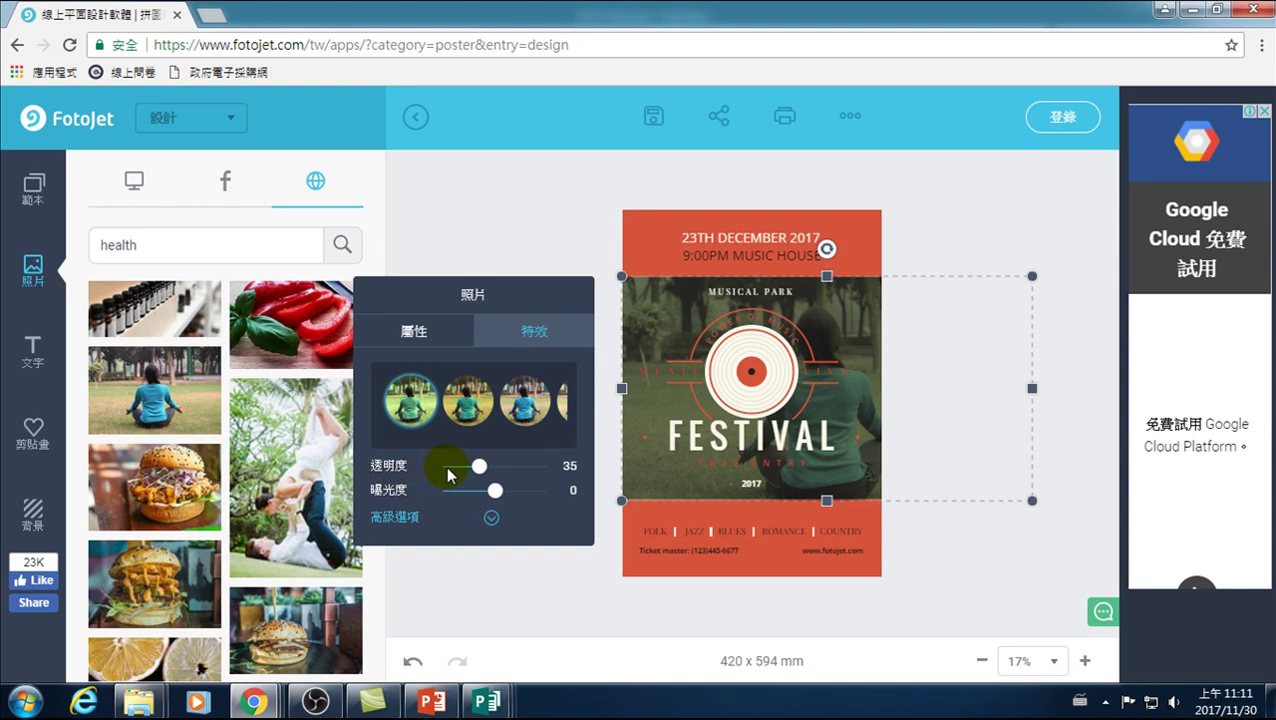
{"action": "left_click", "coordinate": [484, 476]}
{"action": "left_click_drag", "start_coordinate": [481, 470], "coordinate": [498, 466]}
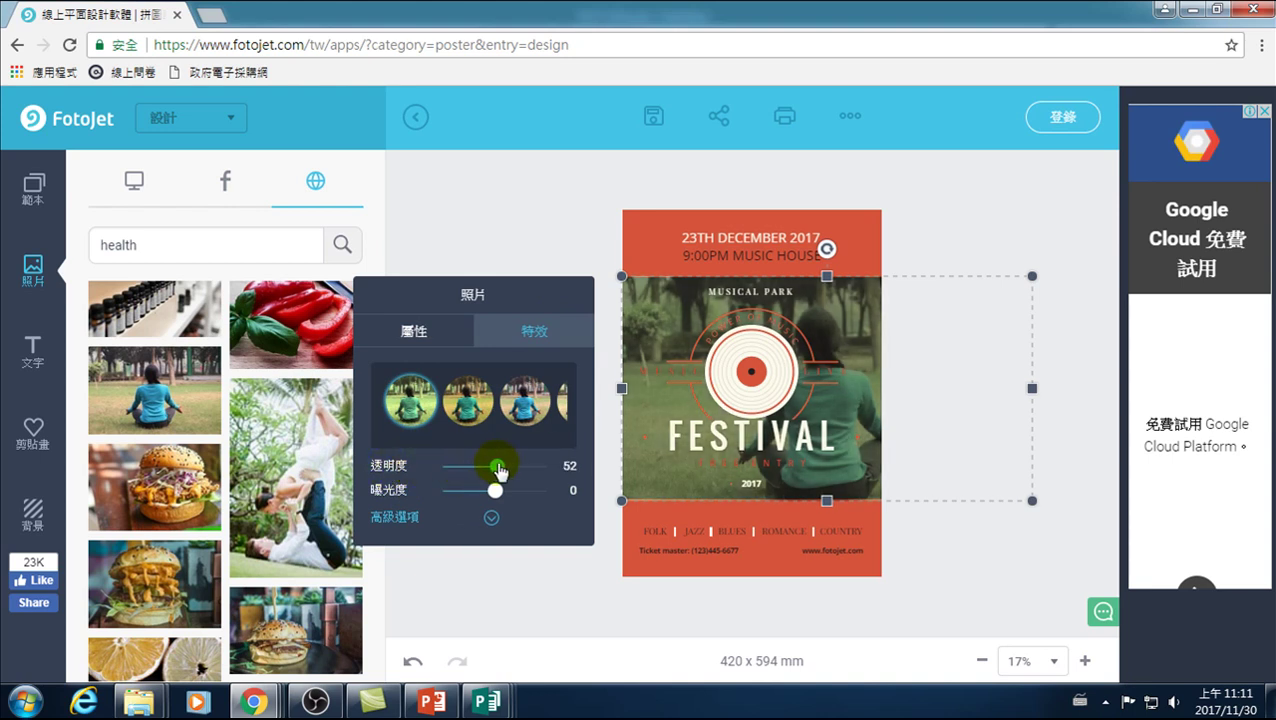
{"action": "left_click_drag", "start_coordinate": [497, 466], "coordinate": [467, 470]}
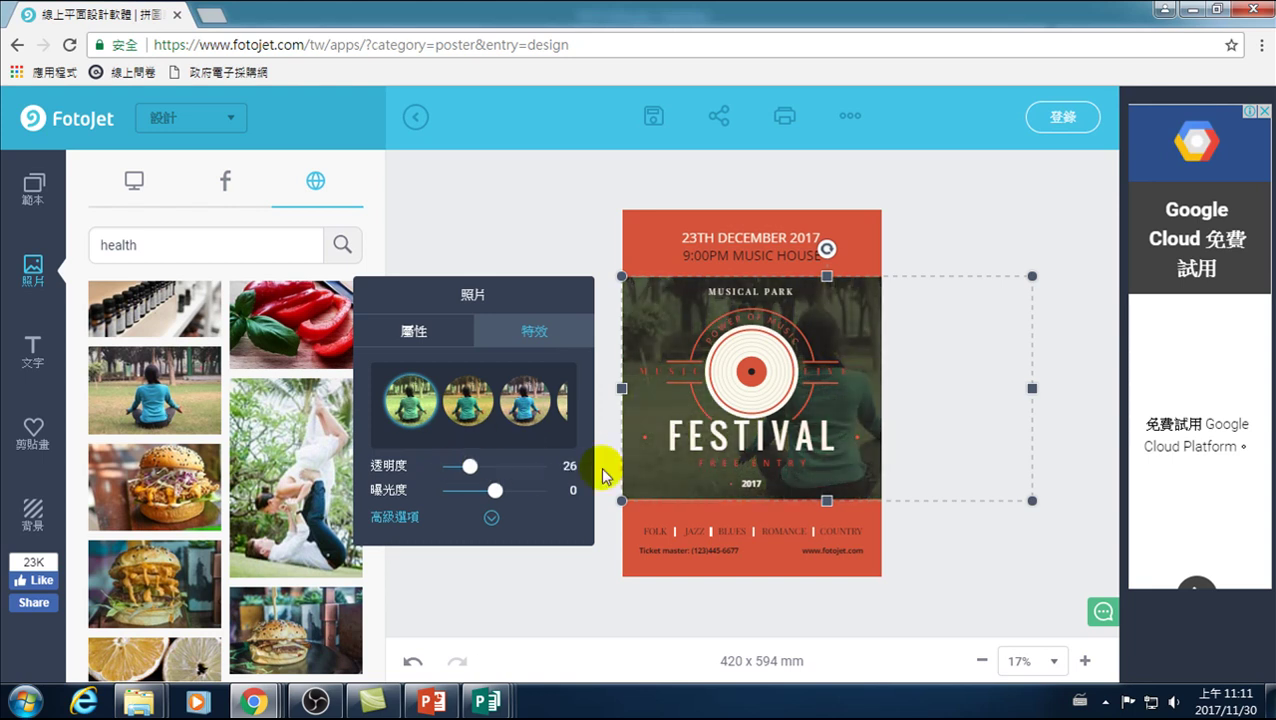
- Deselect the photo, then undo an accidentally added red pepper photo
{"action": "left_click", "coordinate": [1009, 238]}
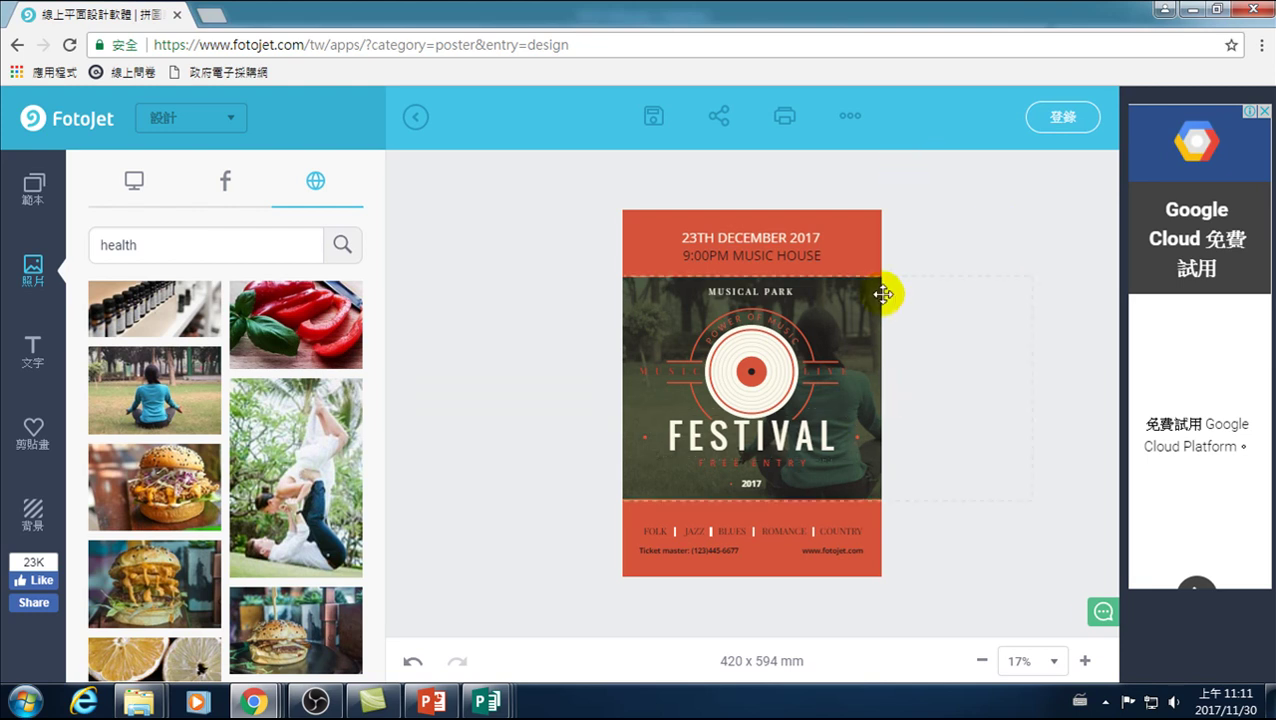
{"action": "left_click", "coordinate": [313, 309]}
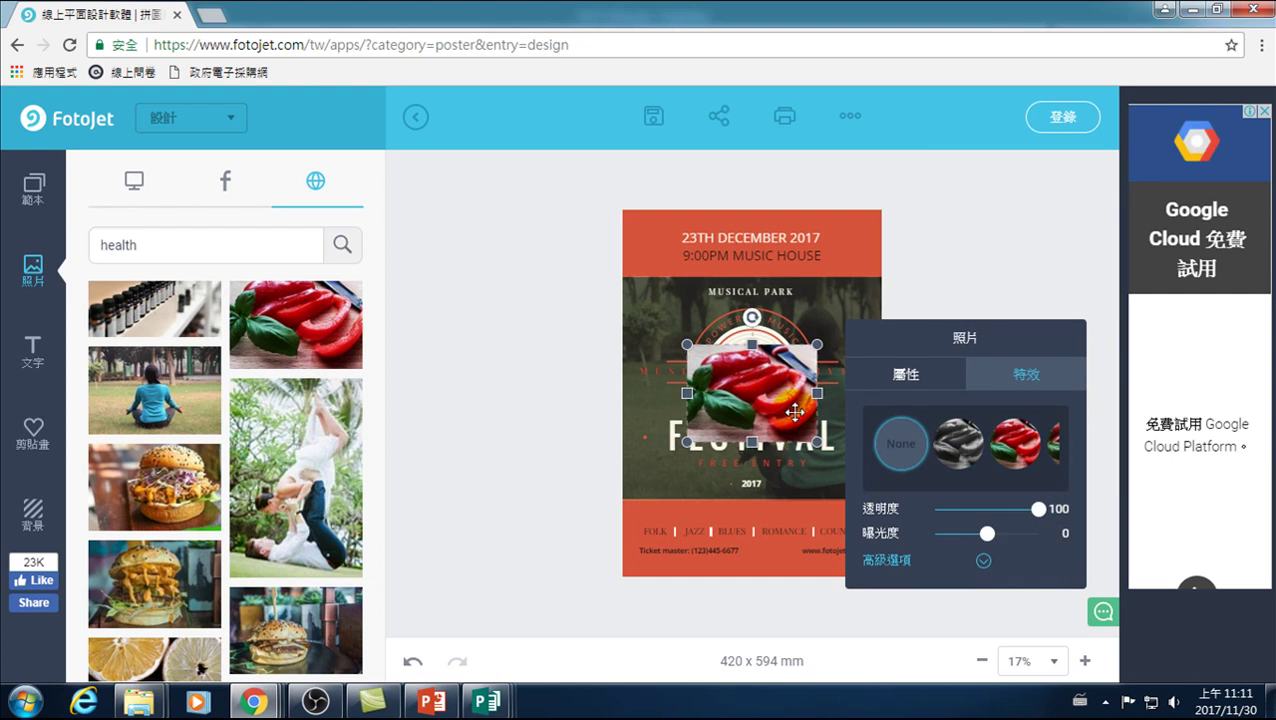
{"action": "key", "text": "ctrl+z"}
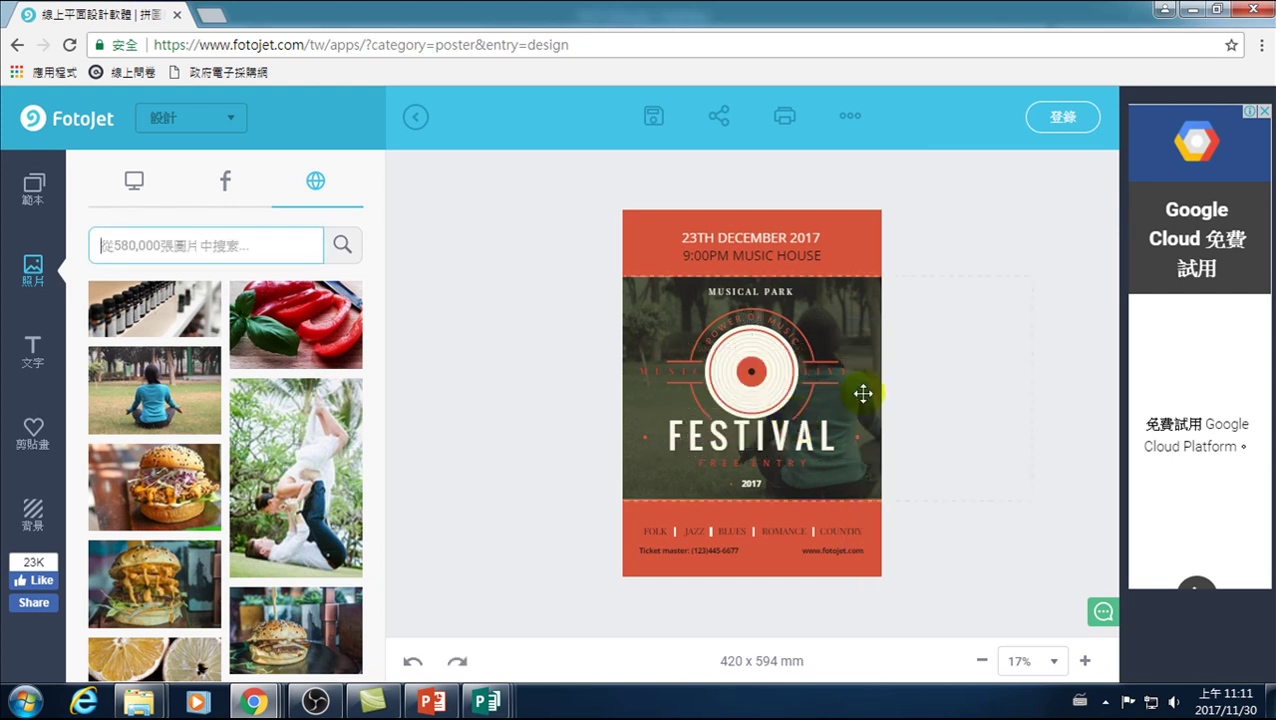
- Undo the last poster change and scroll the Photos panel to the green seedling picture
{"action": "left_click", "coordinate": [945, 232]}
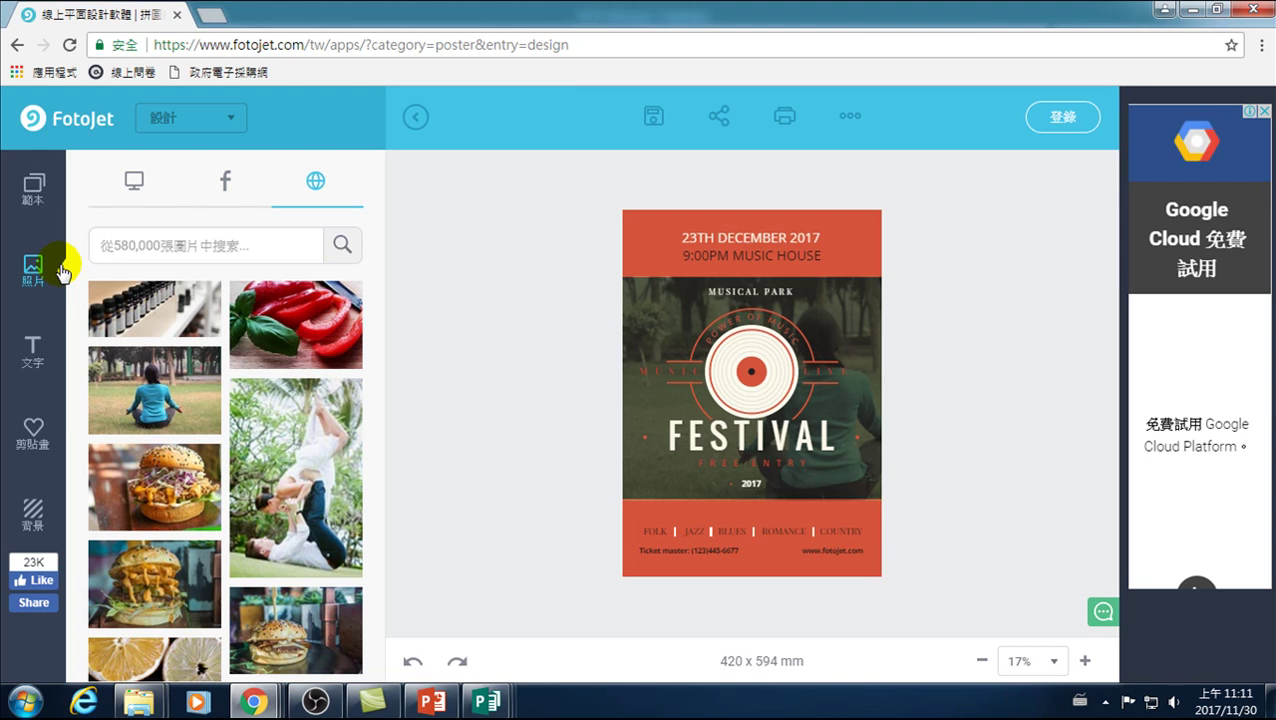
{"action": "left_click_drag", "start_coordinate": [370, 584], "coordinate": [372, 660]}
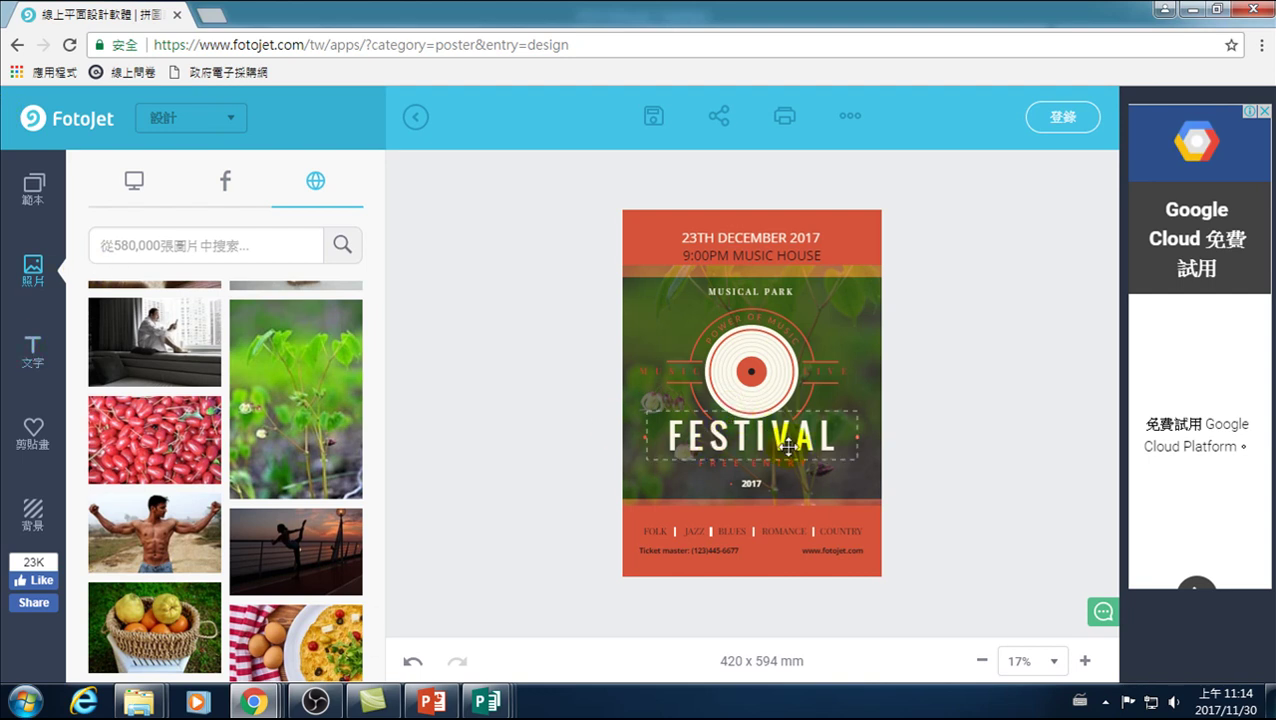
- Select all the letters of the FESTIVAL headline and switch to Chinese input
{"action": "left_click", "coordinate": [737, 444]}
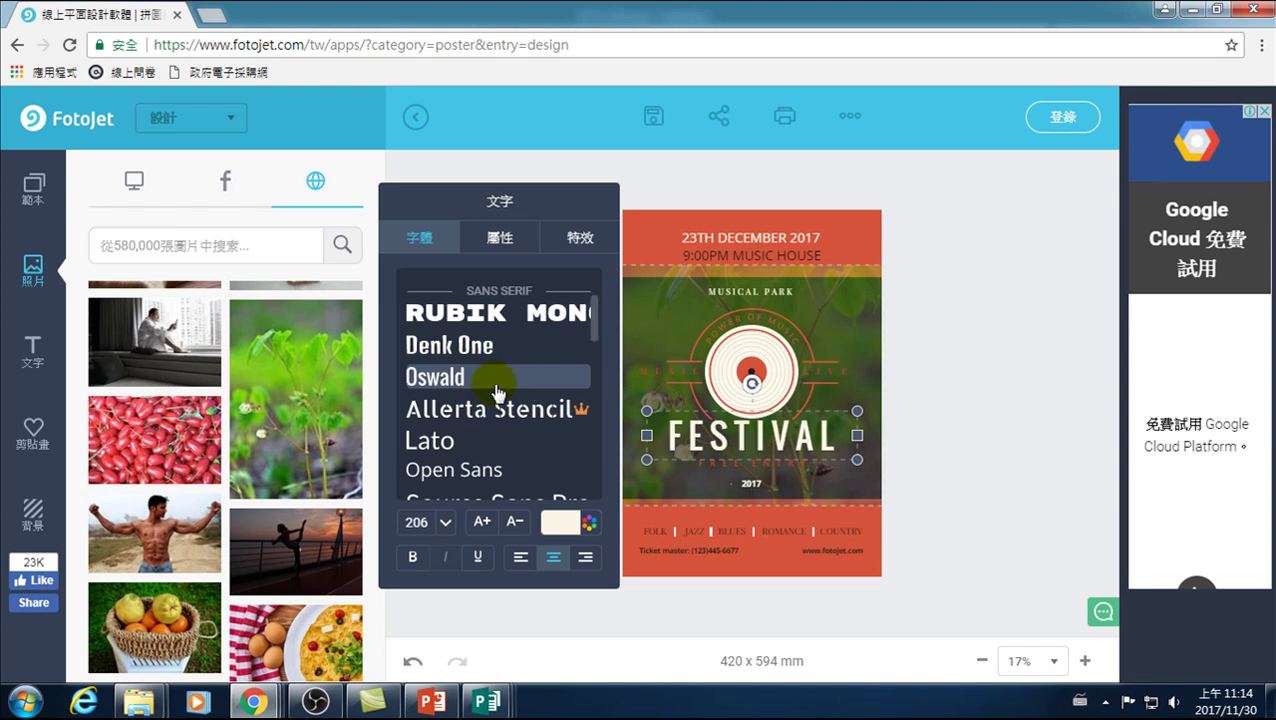
{"action": "left_click", "coordinate": [720, 437]}
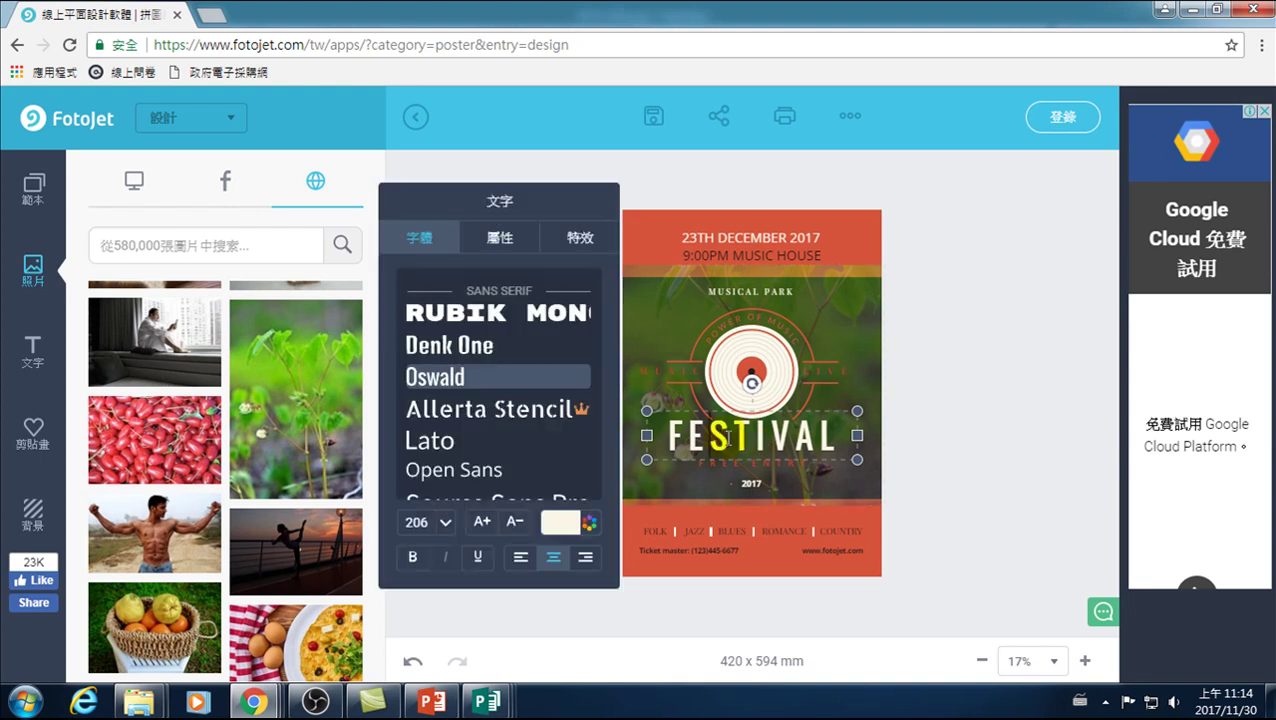
{"action": "left_click_drag", "start_coordinate": [670, 437], "coordinate": [848, 441]}
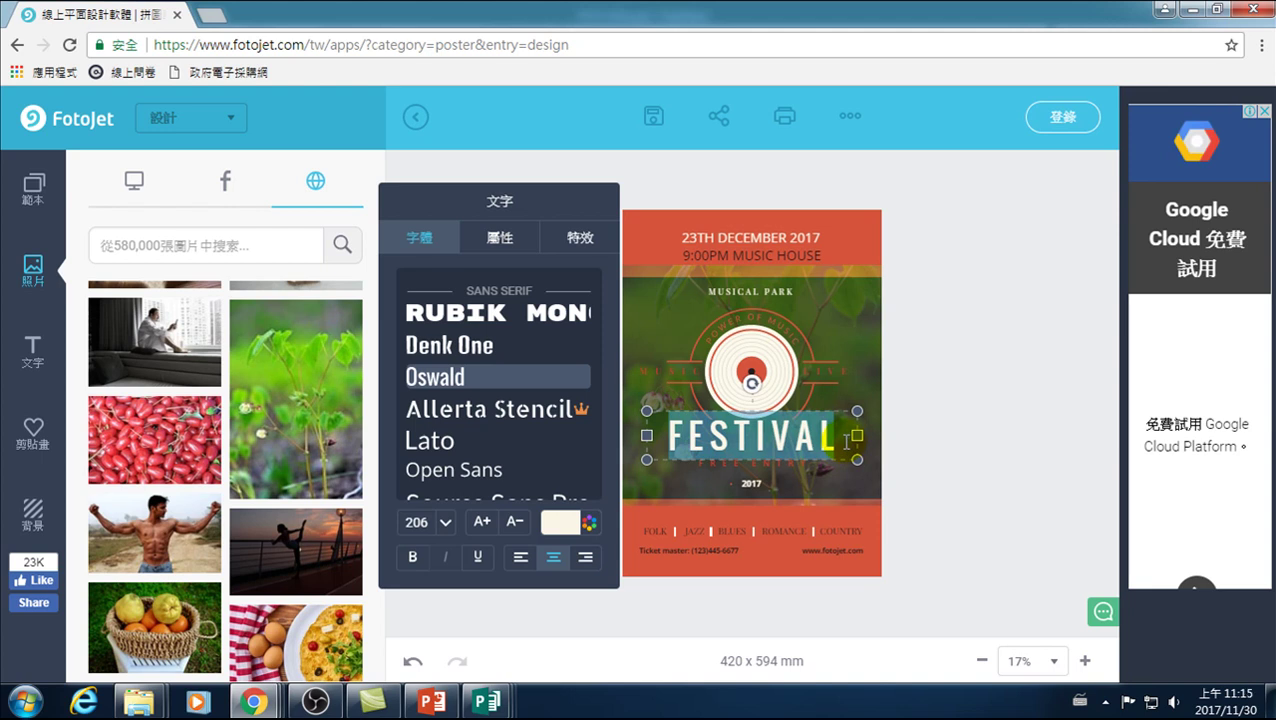
{"action": "key", "text": "ctrl+shift"}
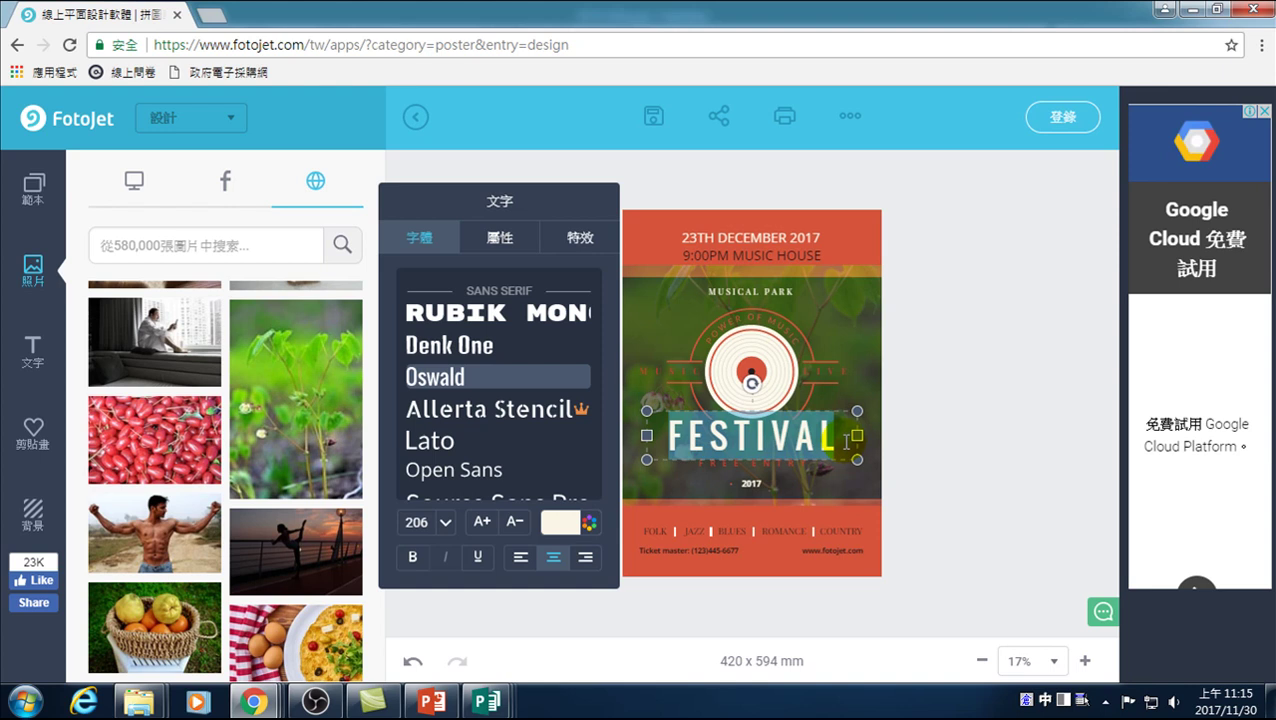
- Type 免費流感注射 as the new headline with the Chinese IME
{"action": "type", "text": "nau"}
{"action": "key", "text": "space"}
{"action": "type", "text": "lnb"}
{"action": "key", "text": "space"}
{"action": "type", "text": "eyiu"}
{"action": "key", "text": "space"}
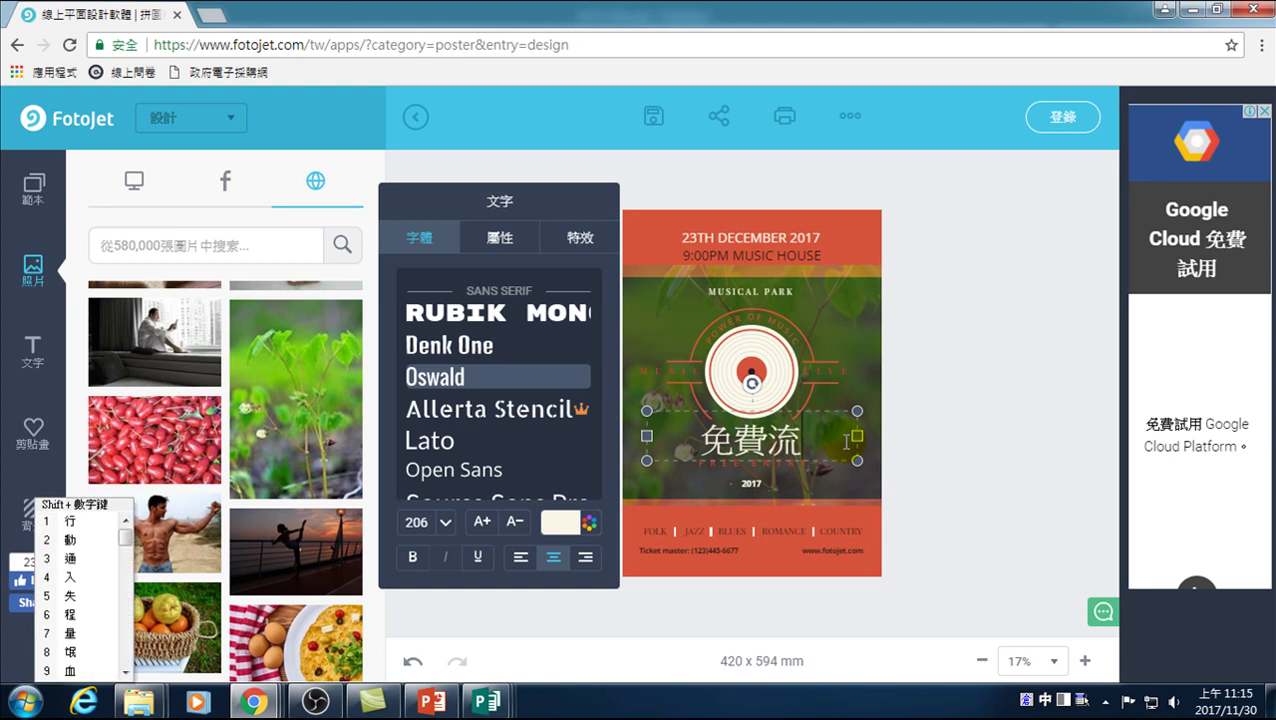
{"action": "type", "text": "hup"}
{"action": "key", "text": "space"}
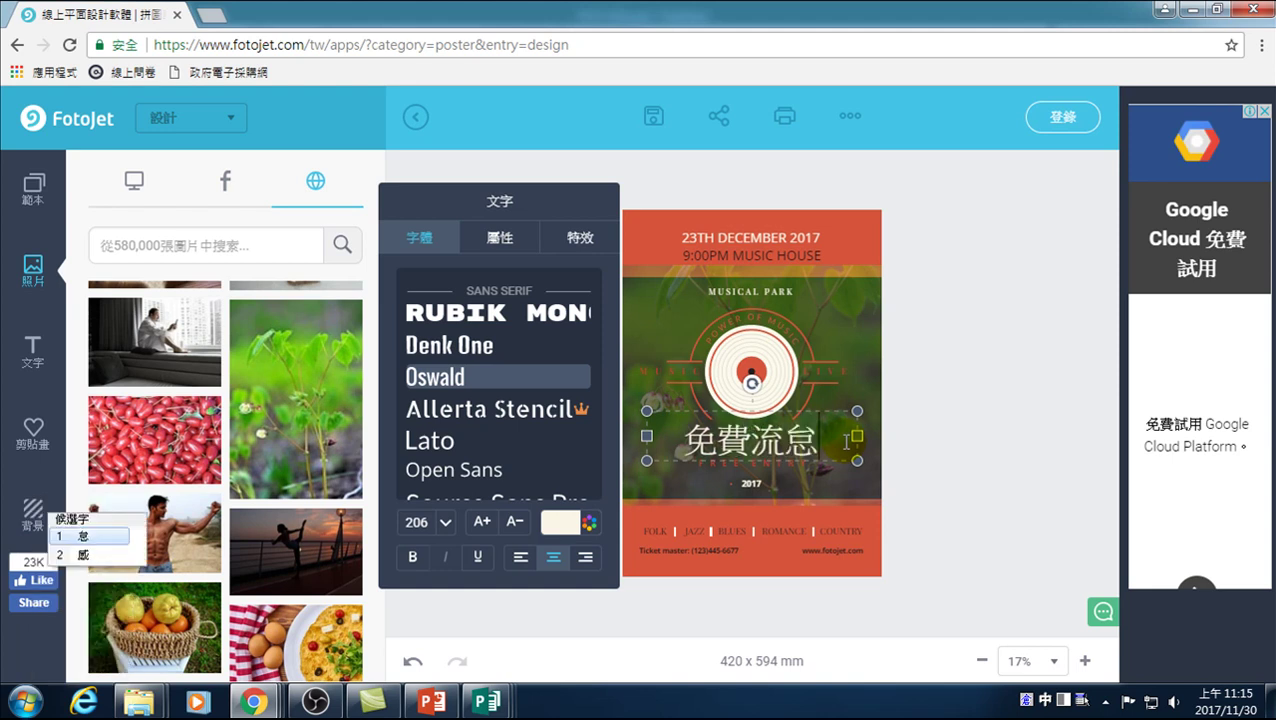
{"action": "key", "text": "2"}
{"action": "key", "text": "Escape"}
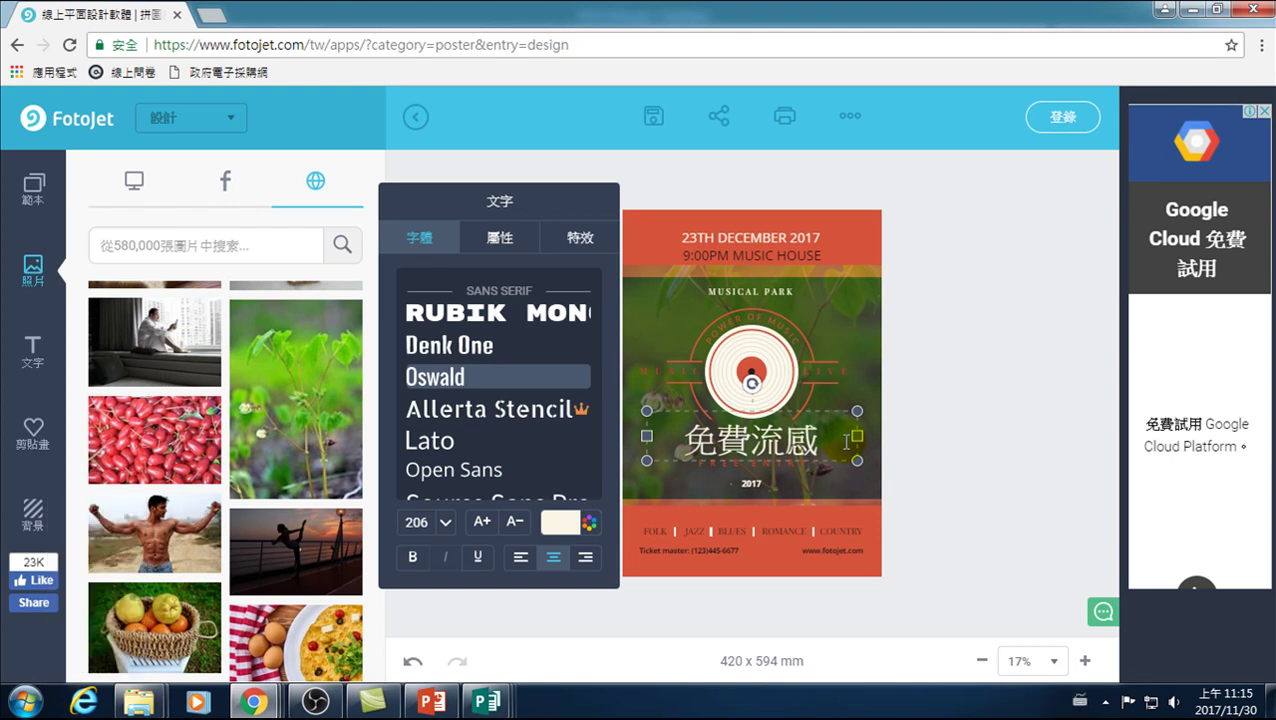
{"action": "type", "text": "注"}
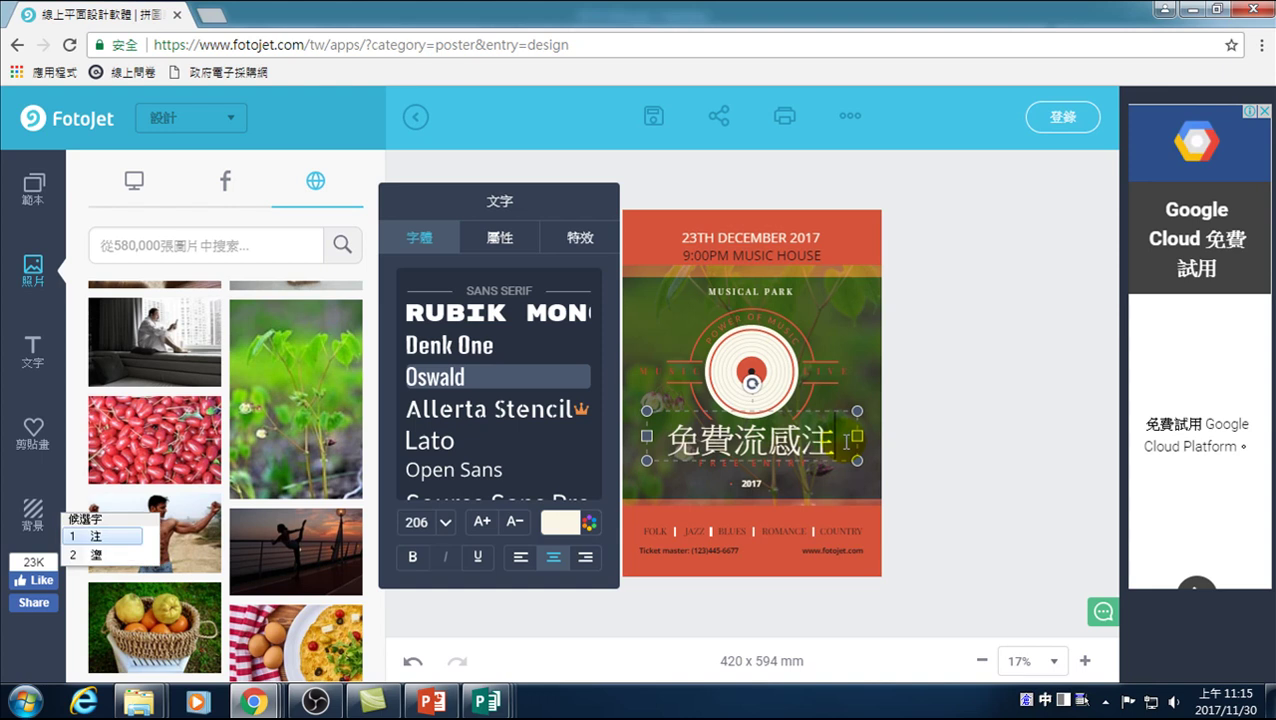
{"action": "type", "text": "射"}
{"action": "key", "text": "Escape"}
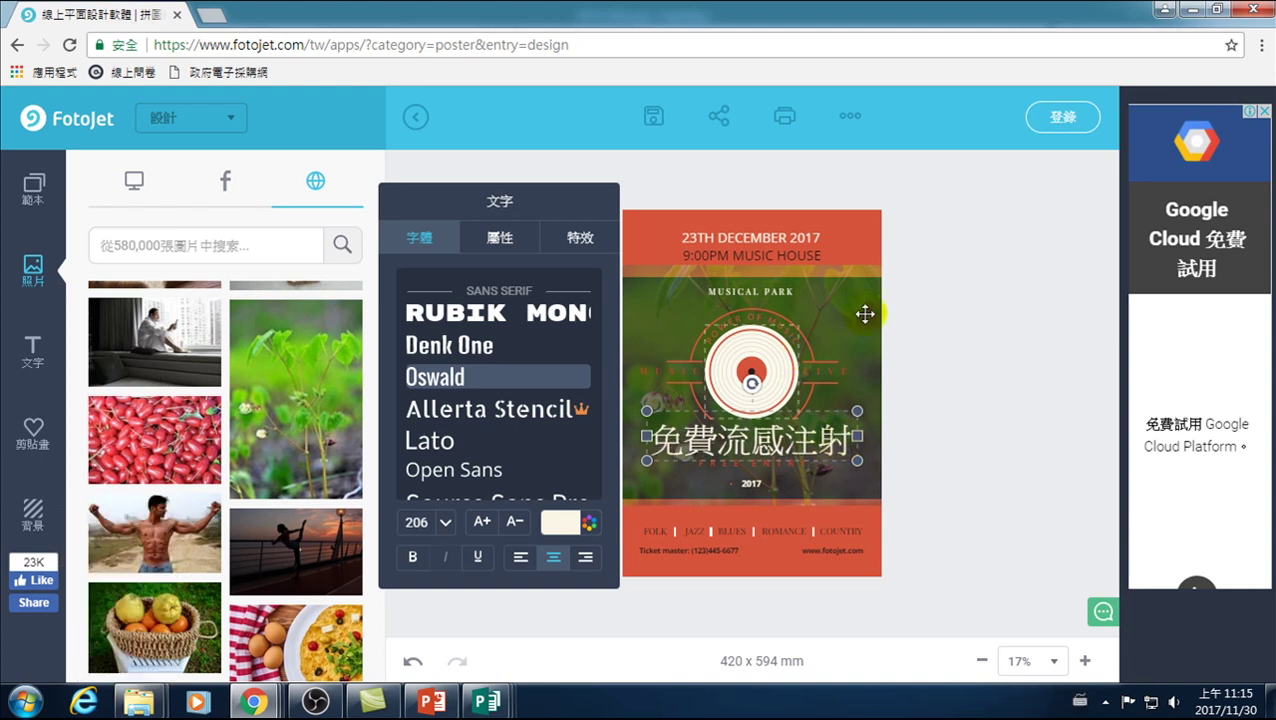
- Try Rubik Mono on the 免費流感注射 headline, then set it in Oswald
{"action": "left_click", "coordinate": [965, 381]}
{"action": "left_click", "coordinate": [768, 440]}
{"action": "left_click", "coordinate": [464, 314]}
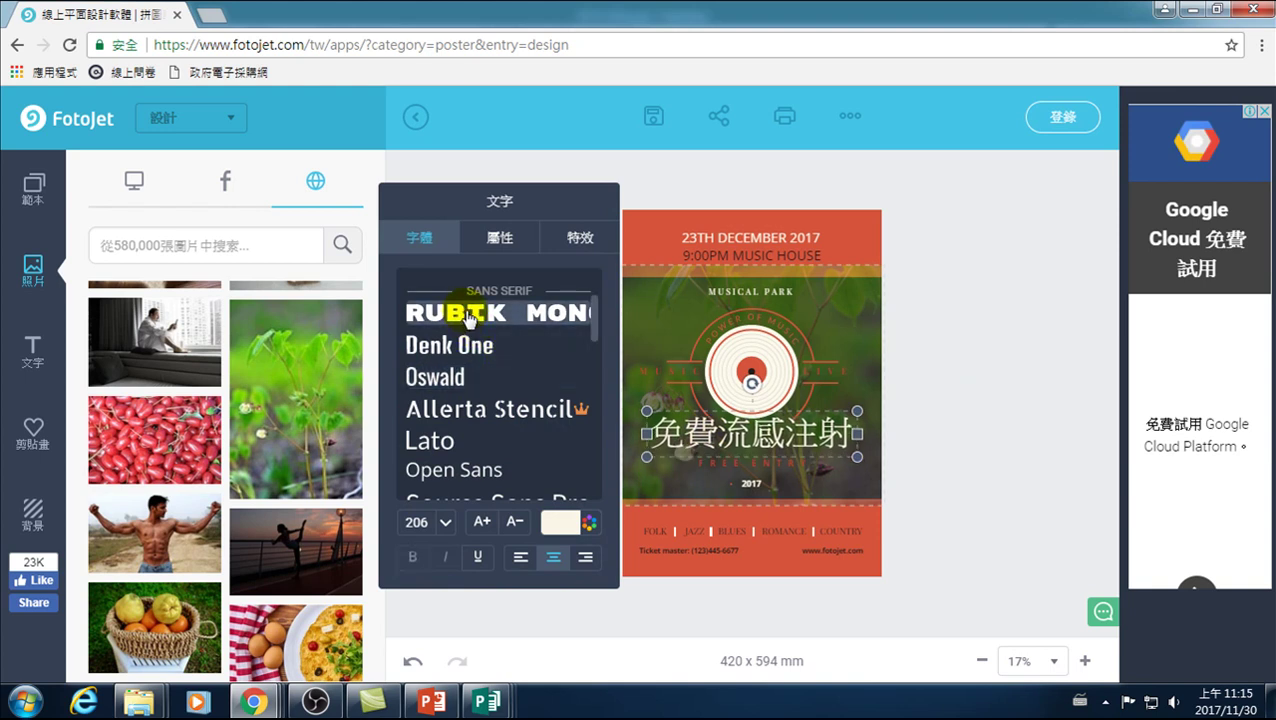
{"action": "left_click", "coordinate": [456, 378]}
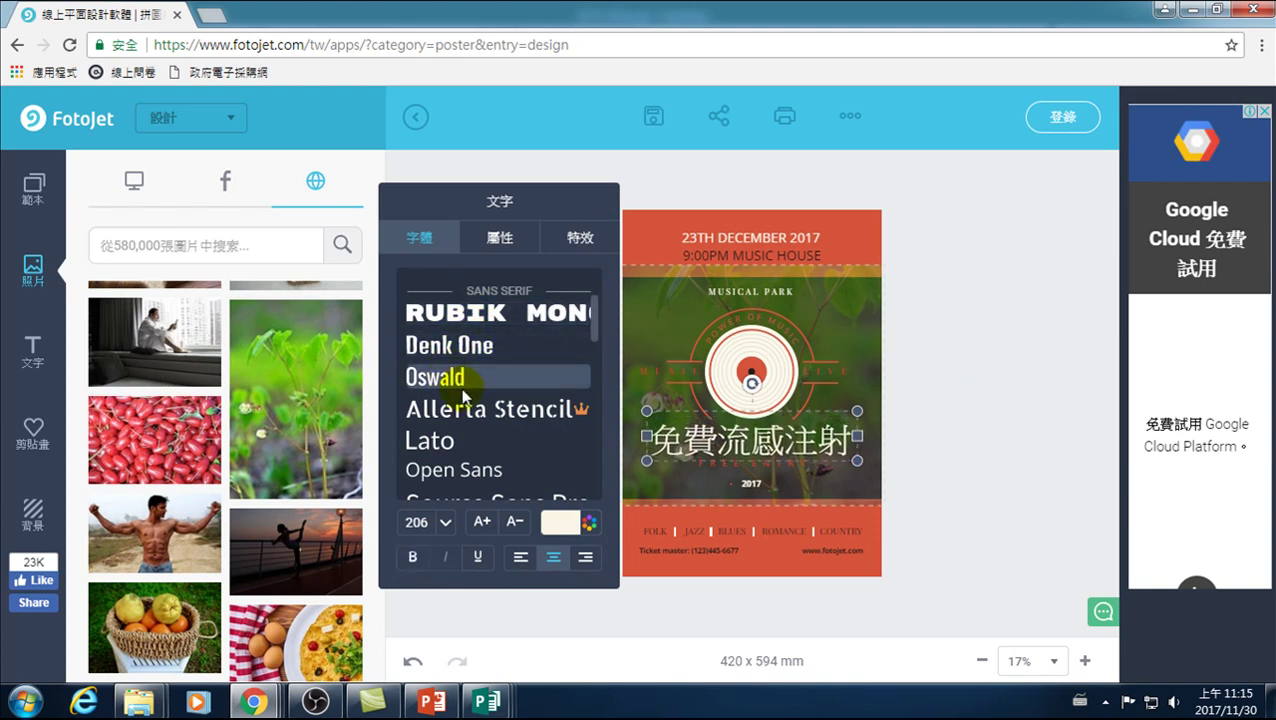
- Try the premium Allerta Stencil font and dismiss the upgrade prompts it opens
{"action": "left_click", "coordinate": [456, 409]}
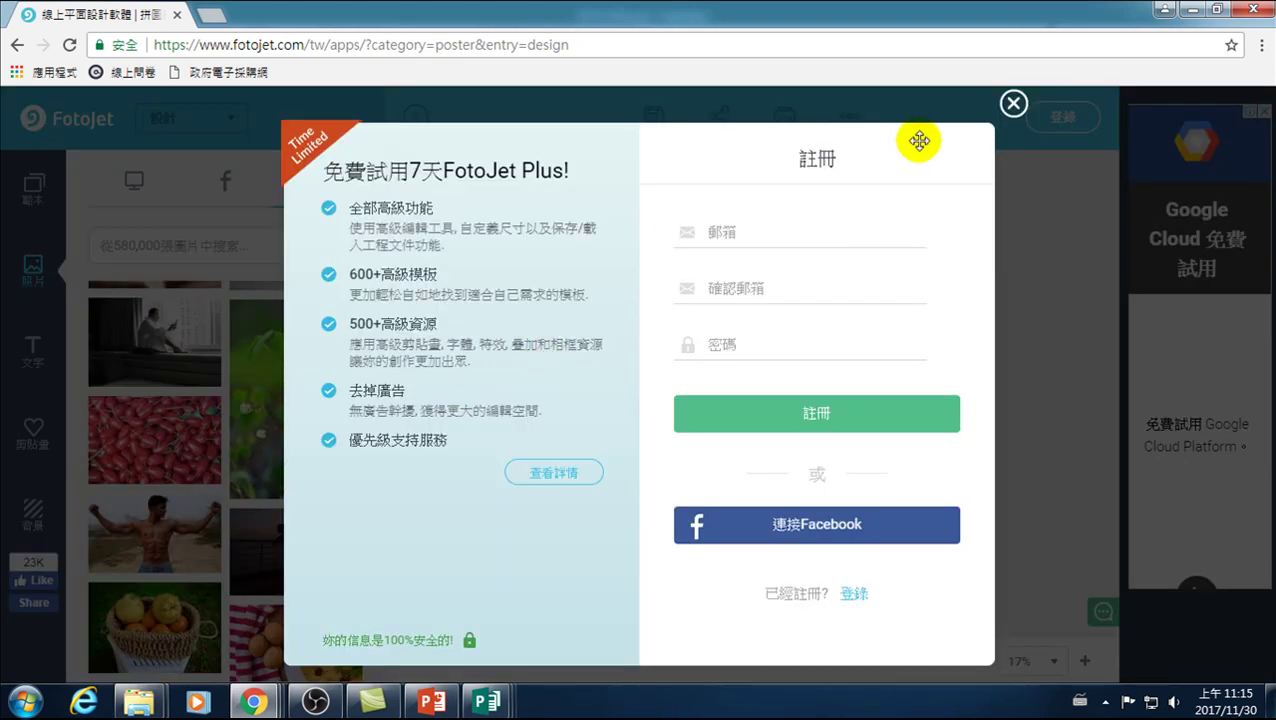
{"action": "left_click", "coordinate": [1013, 103]}
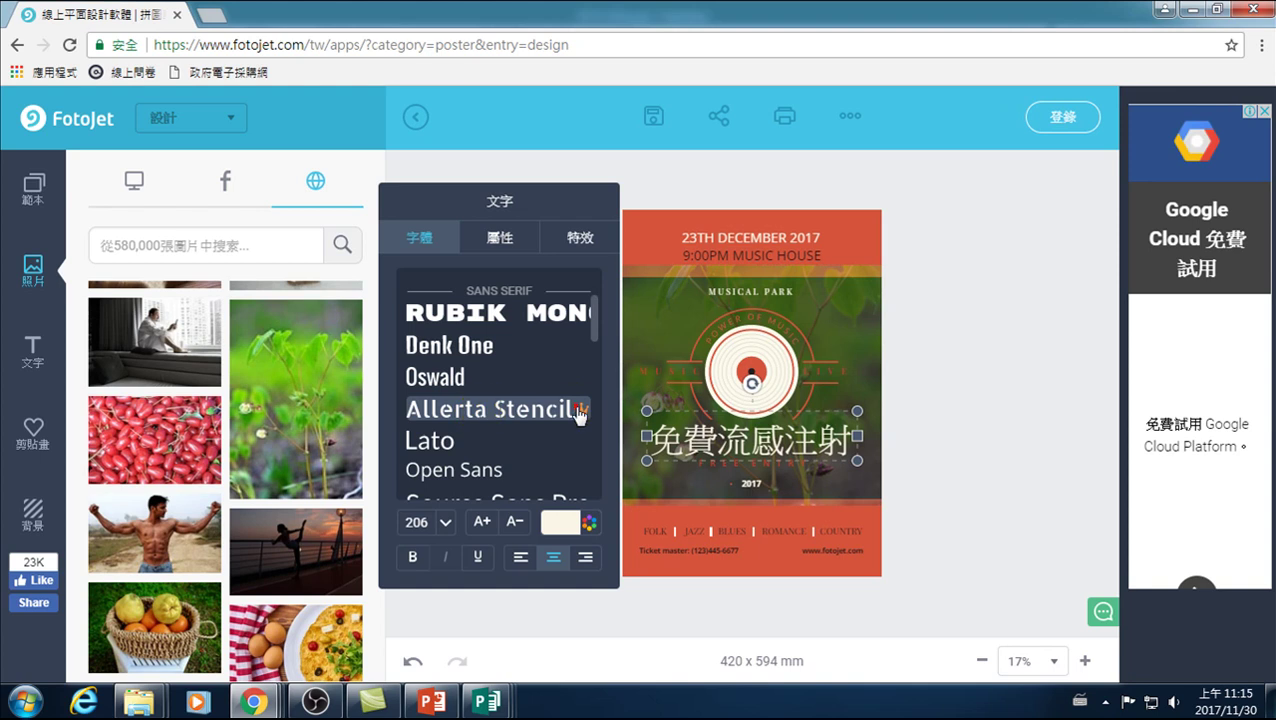
{"action": "left_click", "coordinate": [578, 411]}
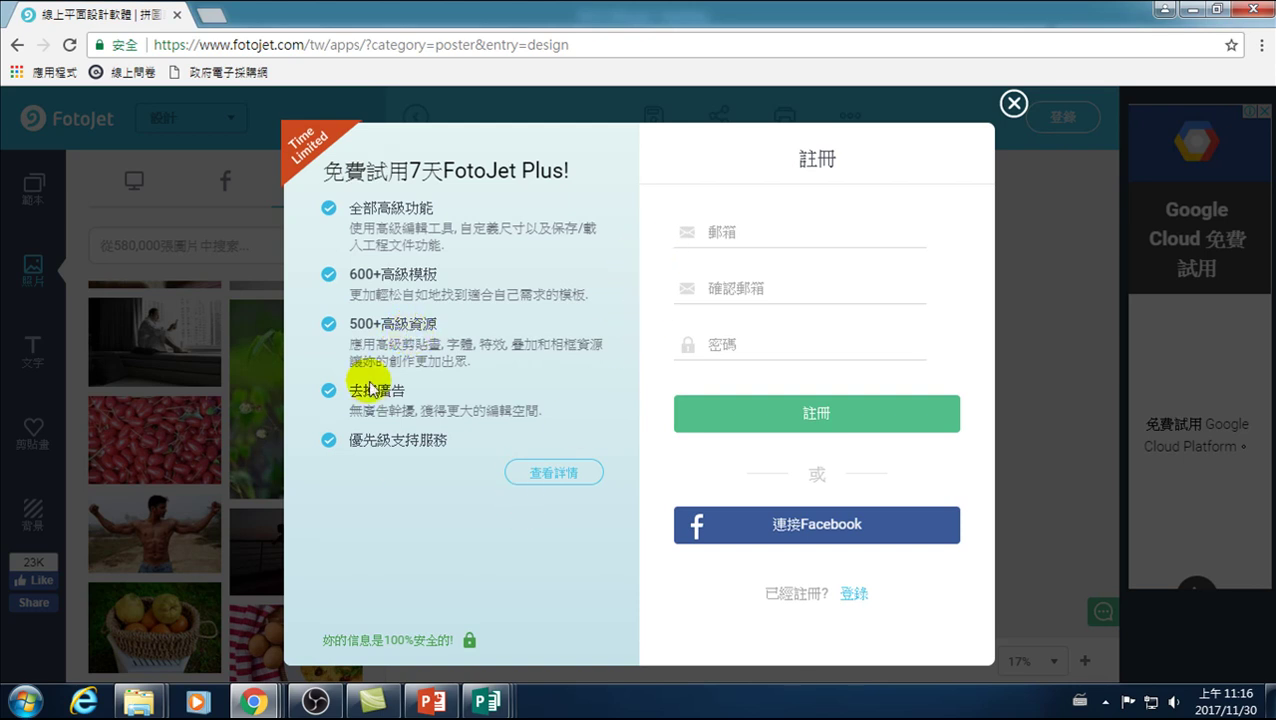
{"action": "left_click", "coordinate": [1013, 103]}
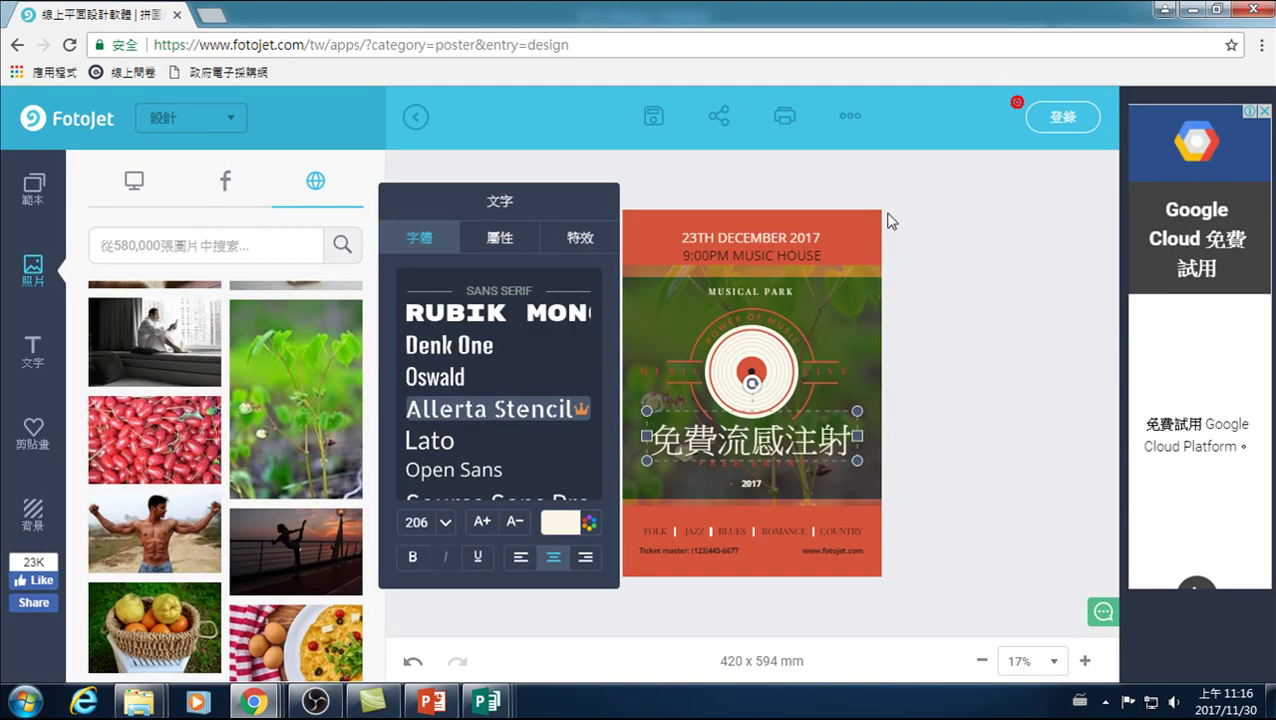
- Try Lato, then set the headline in Permanent Marker from the Handwriting fonts
{"action": "left_click", "coordinate": [455, 447]}
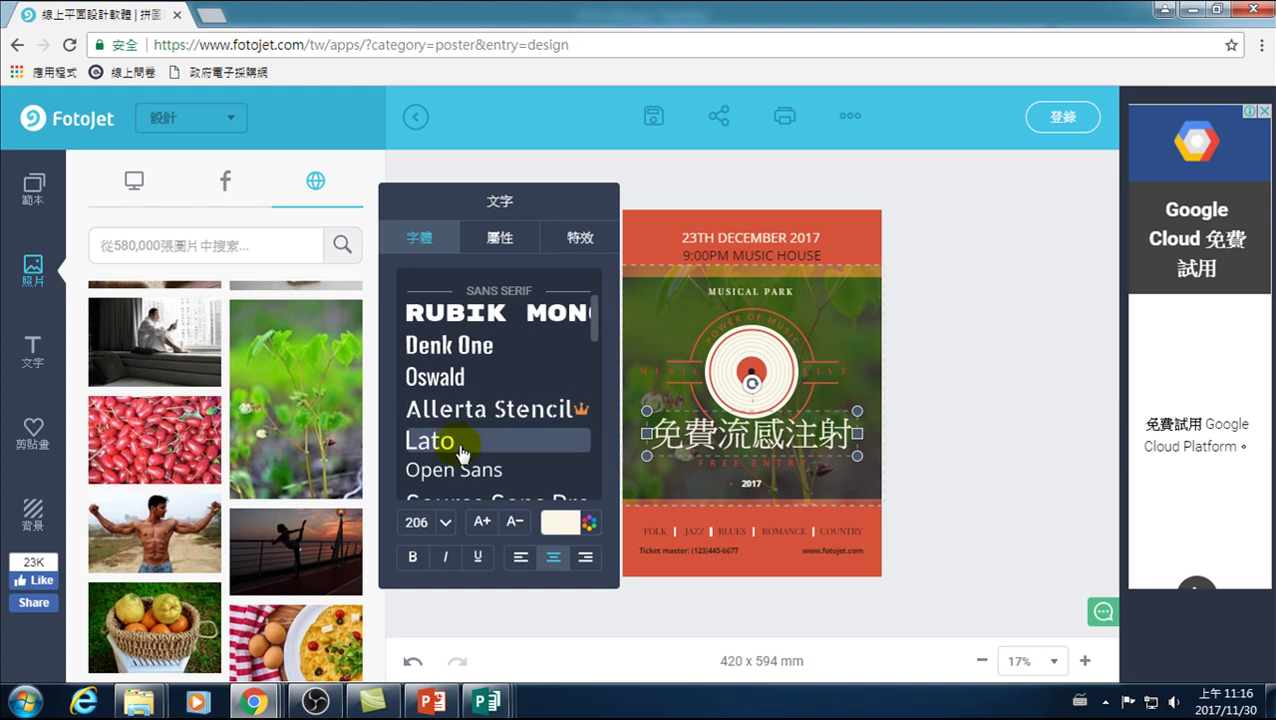
{"action": "scroll", "coordinate": [455, 447], "scroll_direction": "down", "scroll_amount": 1}
{"action": "scroll", "coordinate": [457, 452], "scroll_direction": "down", "scroll_amount": 3}
{"action": "scroll", "coordinate": [460, 460], "scroll_direction": "down", "scroll_amount": 3}
{"action": "scroll", "coordinate": [458, 455], "scroll_direction": "down", "scroll_amount": 3}
{"action": "scroll", "coordinate": [456, 445], "scroll_direction": "down", "scroll_amount": 2}
{"action": "scroll", "coordinate": [465, 450], "scroll_direction": "down", "scroll_amount": 3}
{"action": "mouse_move", "coordinate": [600, 373]}
{"action": "left_mouse_down"}
{"action": "mouse_move", "coordinate": [603, 497]}
{"action": "mouse_move", "coordinate": [592, 431]}
{"action": "left_mouse_up"}
{"action": "left_click", "coordinate": [481, 465]}
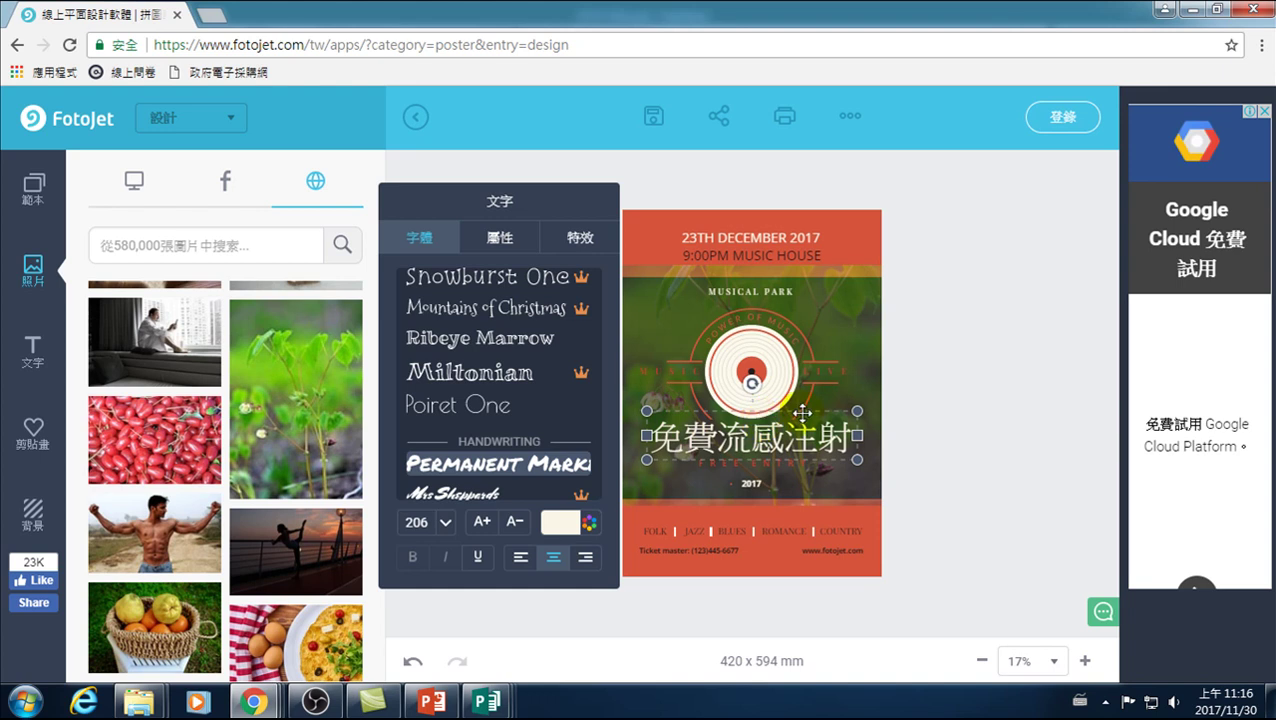
{"action": "left_click", "coordinate": [986, 356]}
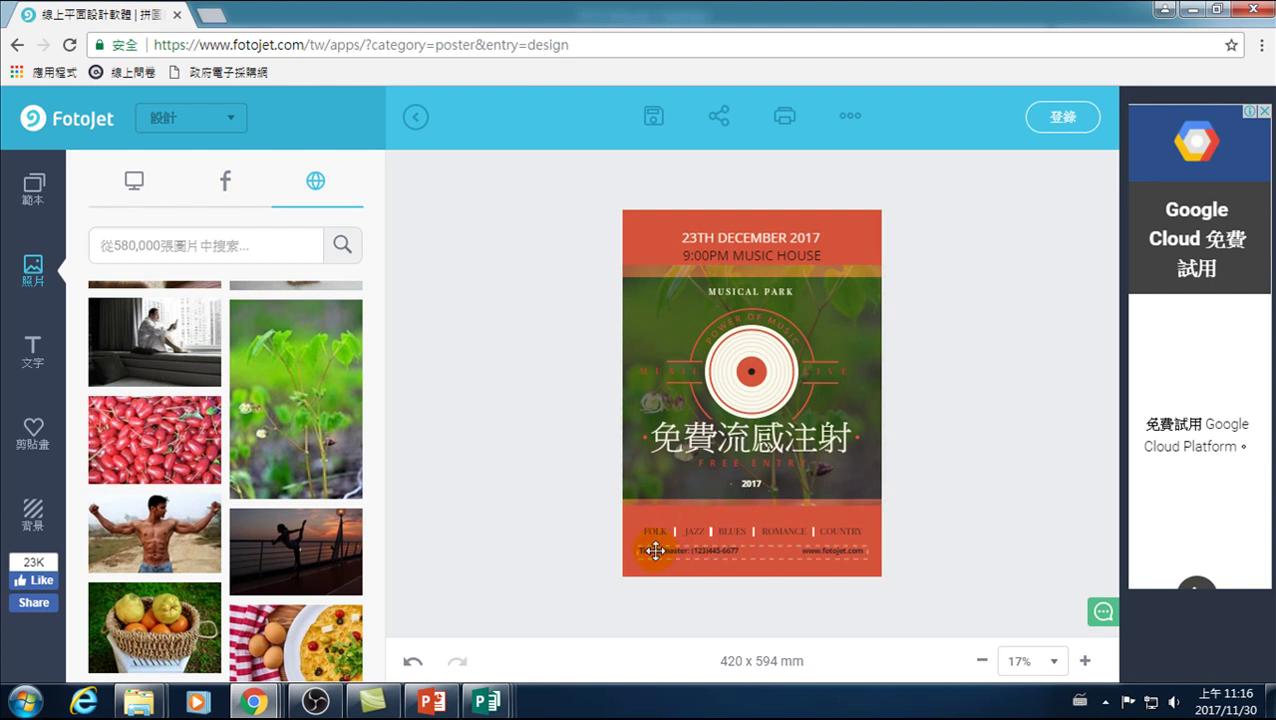
- Replace the date text 23TH DECEMBER 2017 with 捷運入口處
{"action": "left_click", "coordinate": [697, 236]}
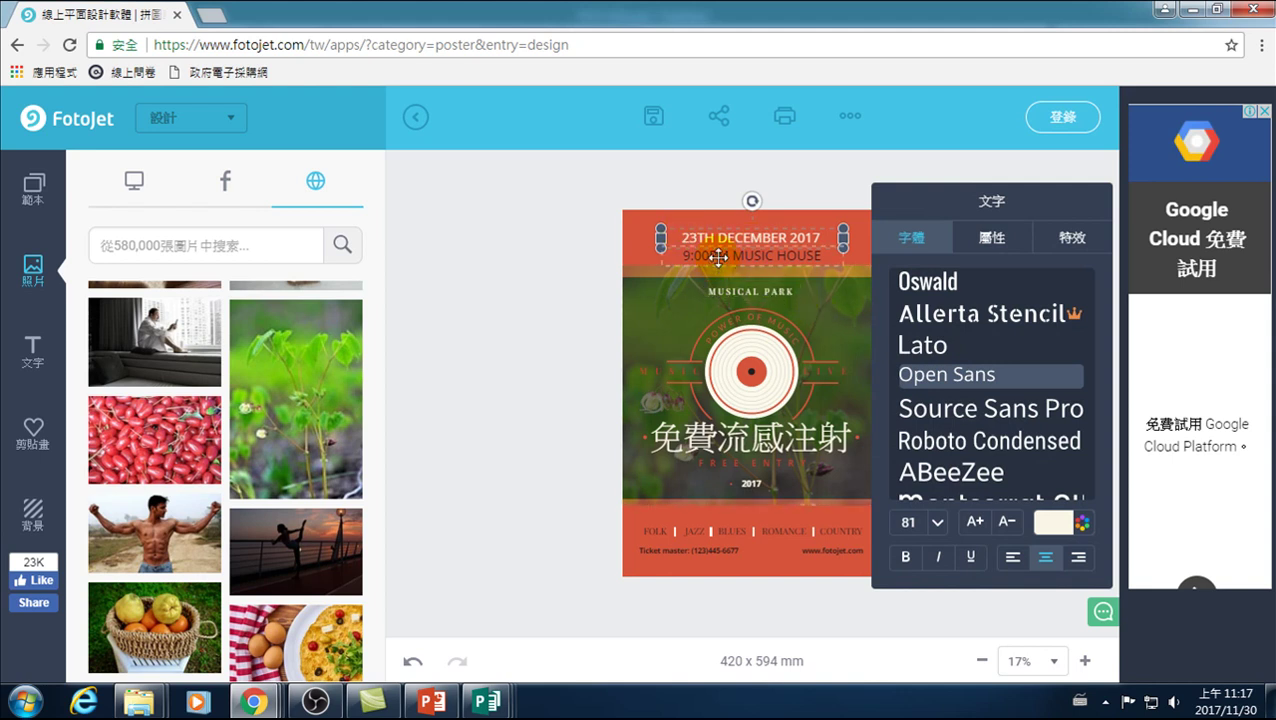
{"action": "left_click", "coordinate": [738, 258]}
{"action": "left_click", "coordinate": [705, 237]}
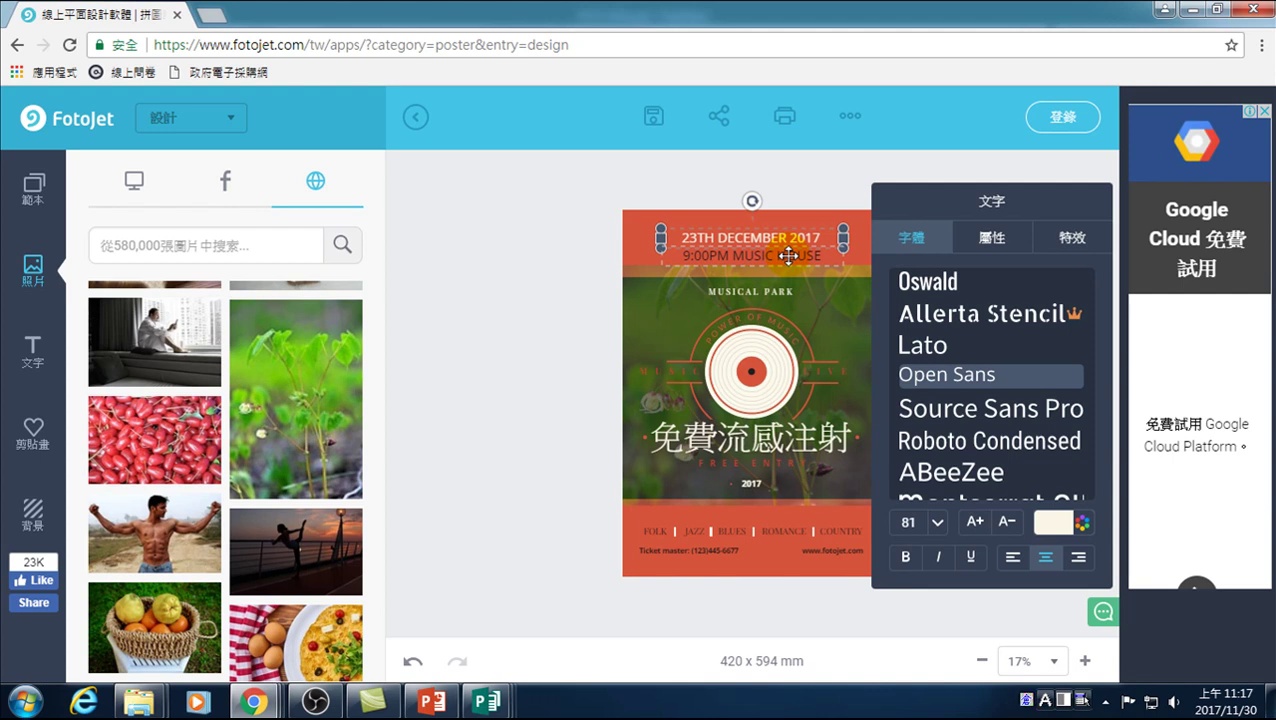
{"action": "left_click", "coordinate": [760, 236]}
{"action": "left_click_drag", "start_coordinate": [682, 237], "coordinate": [840, 238]}
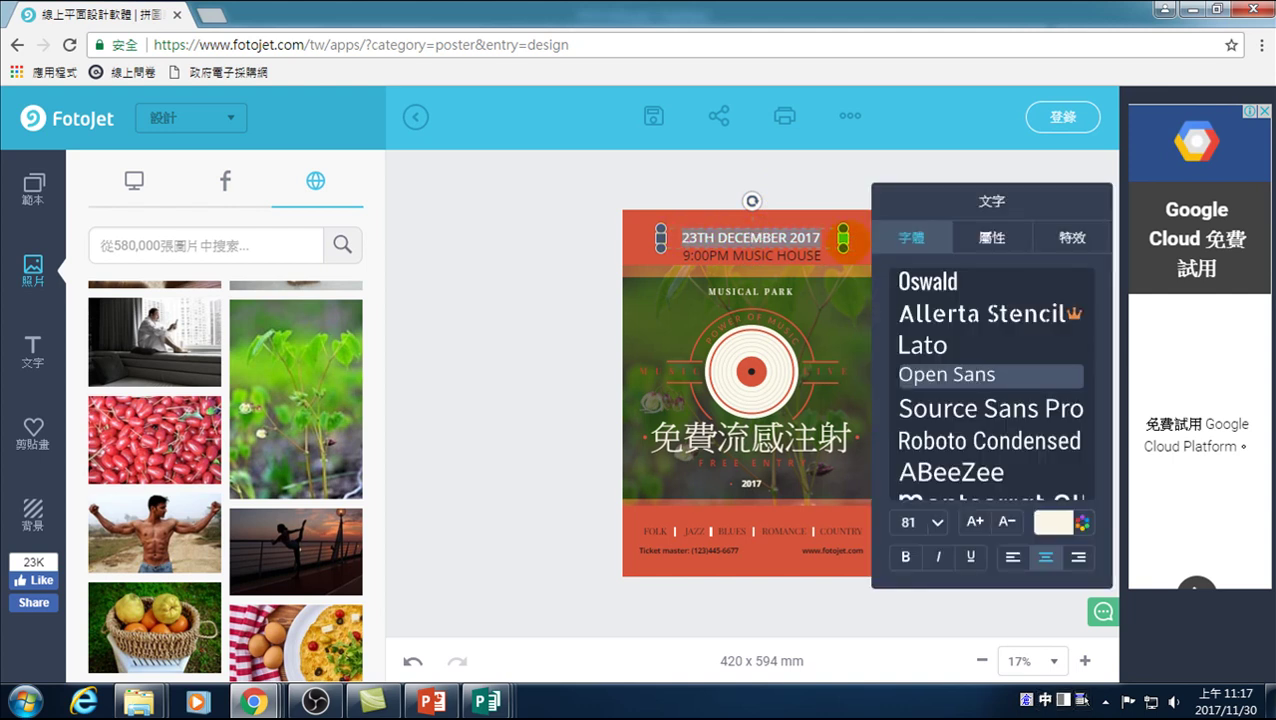
{"action": "type", "text": "qj"}
{"action": "type", "text": "捷"}
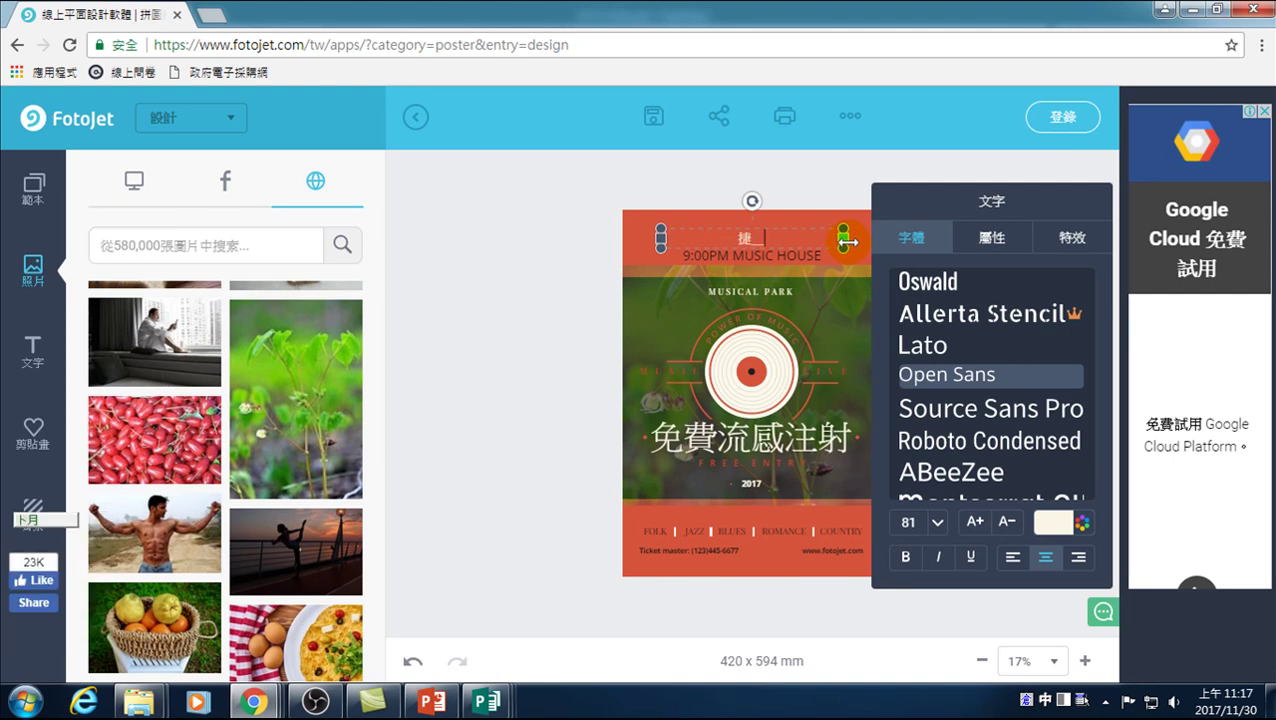
{"action": "type", "text": "運"}
{"action": "type", "text": "入"}
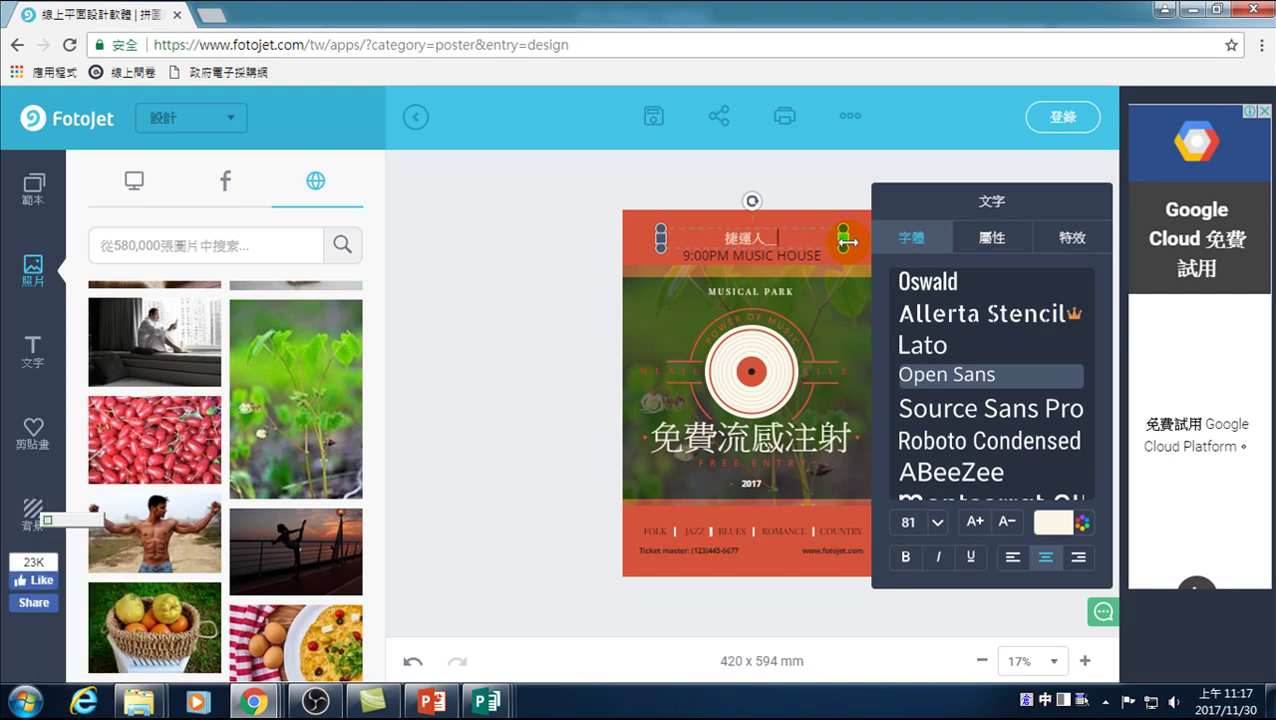
{"action": "type", "text": "口處"}
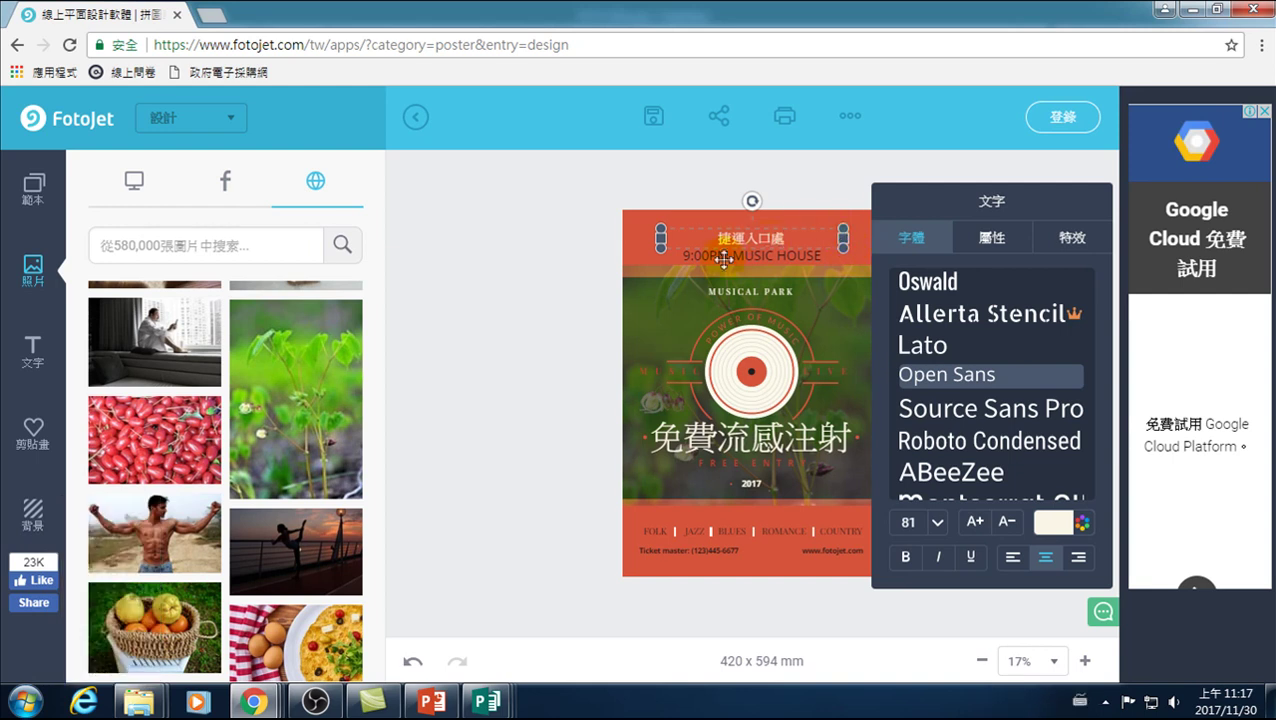
- Make the time line read 09:00 - 18:00, removing MUSIC HOUSE and PM
{"action": "left_click", "coordinate": [705, 255]}
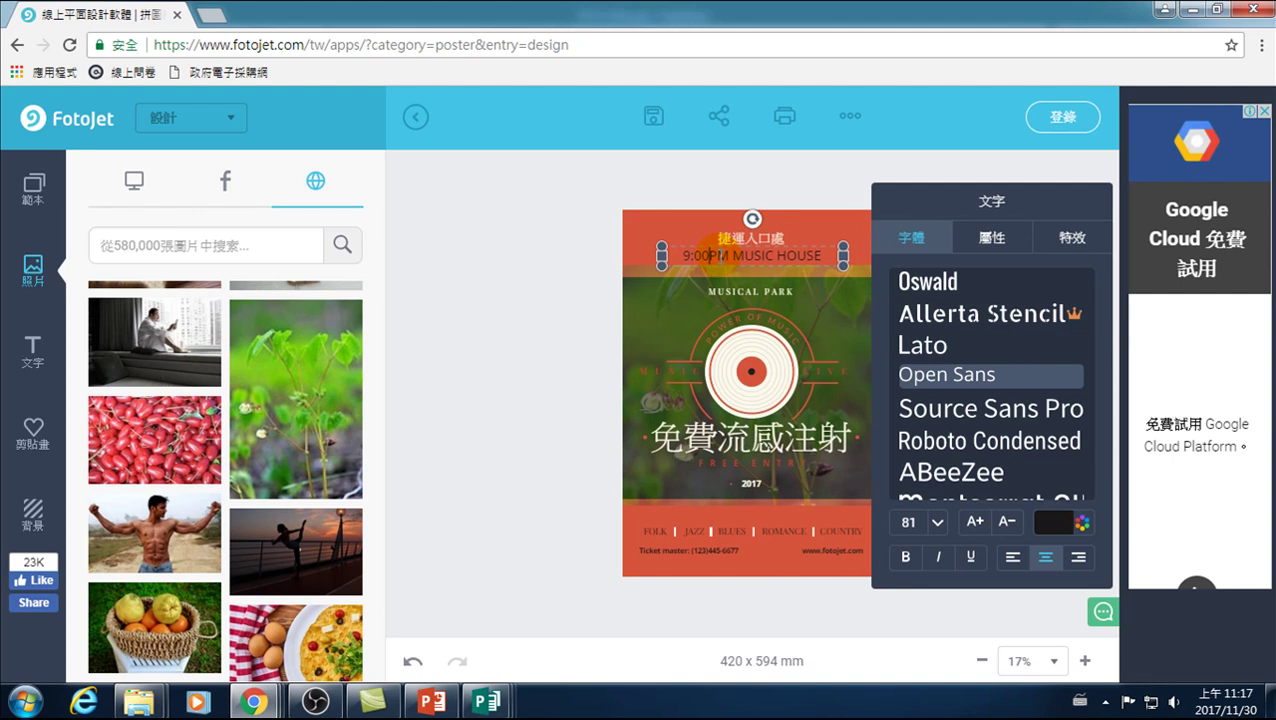
{"action": "double_click", "coordinate": [707, 255]}
{"action": "key", "text": "BackSpace"}
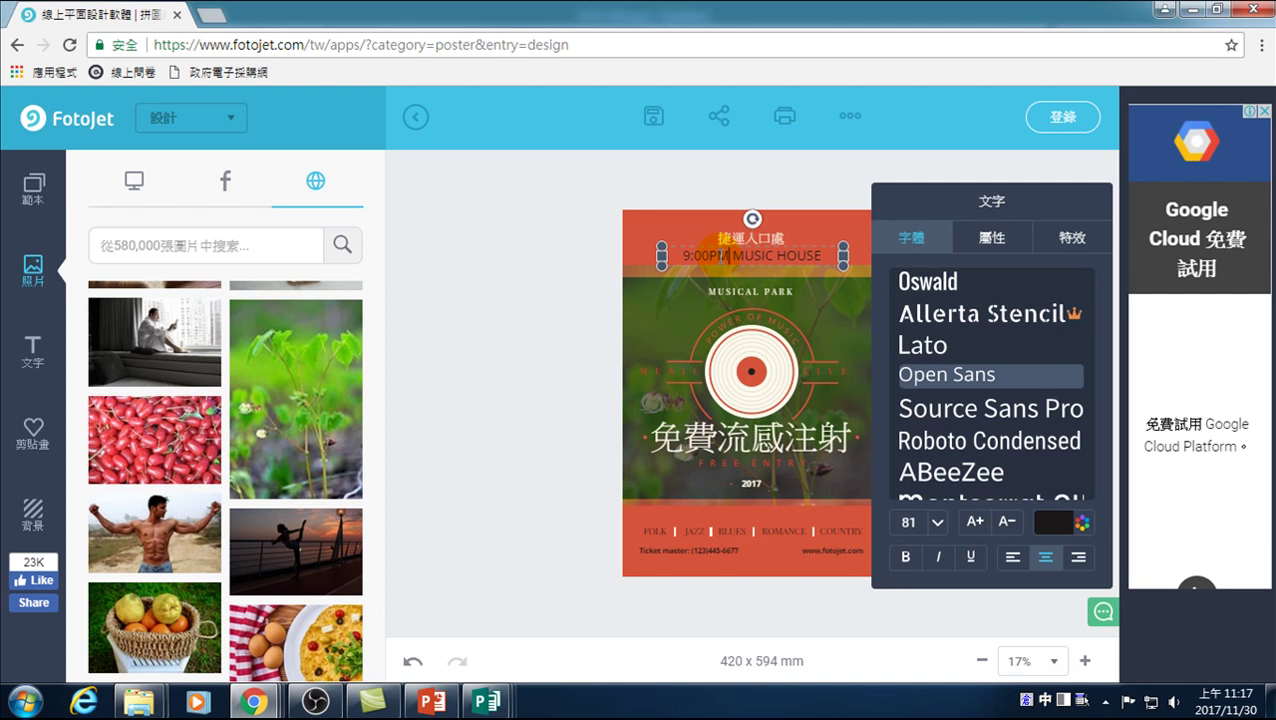
{"action": "type", "text": "- 18"}
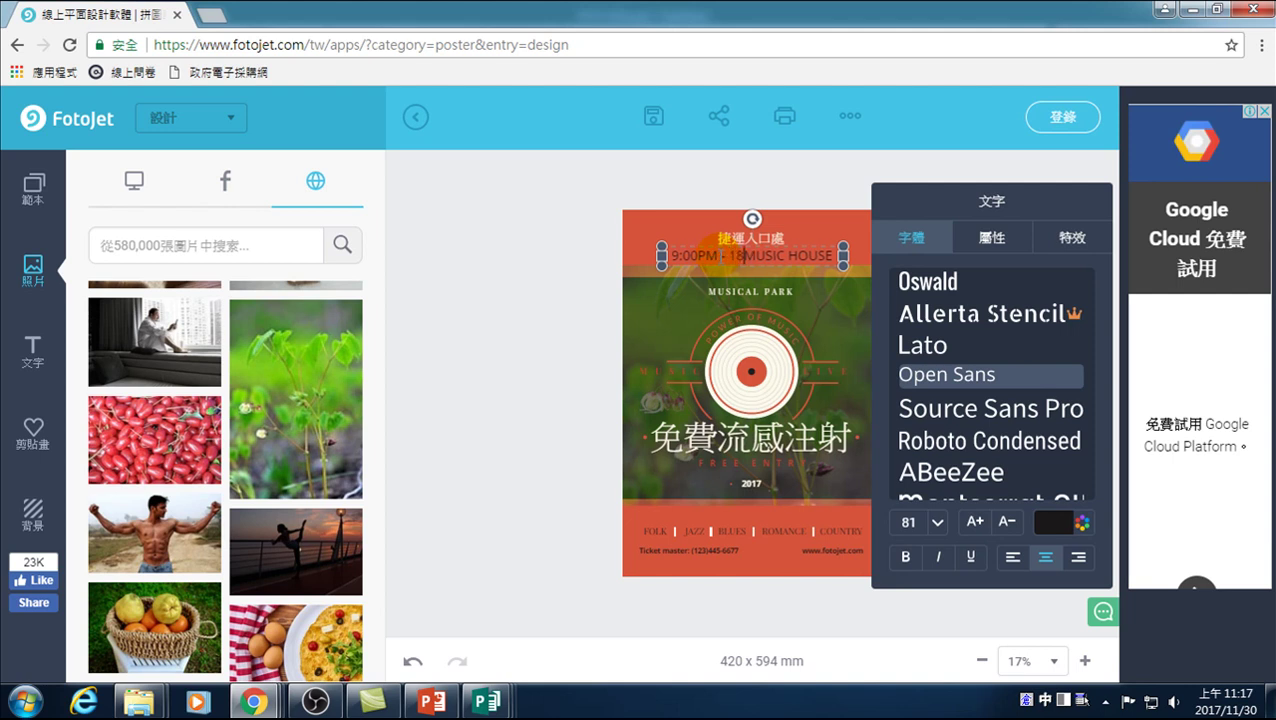
{"action": "type", "text": ":"}
{"action": "type", "text": "00"}
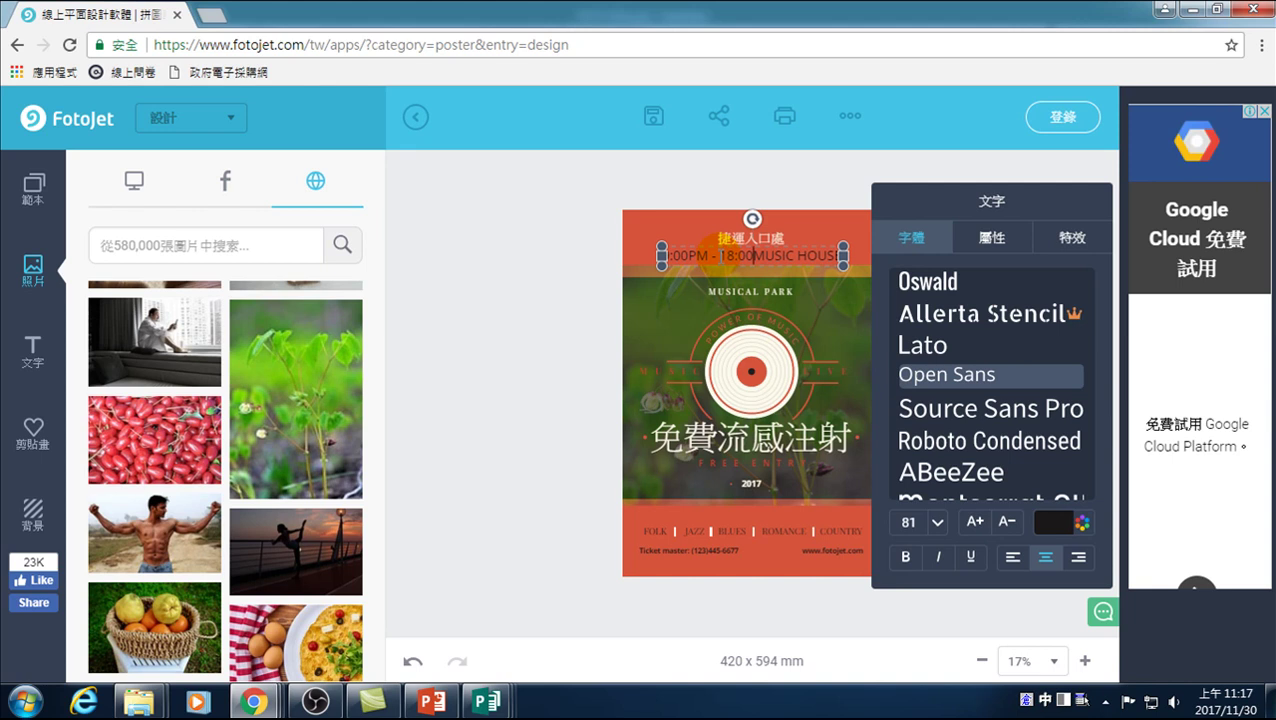
{"action": "key", "text": "Delete"}
{"action": "key", "text": "Delete"}
{"action": "key", "text": "Delete"}
{"action": "key", "text": "Delete"}
{"action": "key", "text": "Delete"}
{"action": "key", "text": "Delete"}
{"action": "key", "text": "Delete"}
{"action": "key", "text": "Delete"}
{"action": "key", "text": "Delete"}
{"action": "key", "text": "Delete"}
{"action": "key", "text": "Delete"}
{"action": "key", "text": "Delete"}
{"action": "type", "text": "AM"}
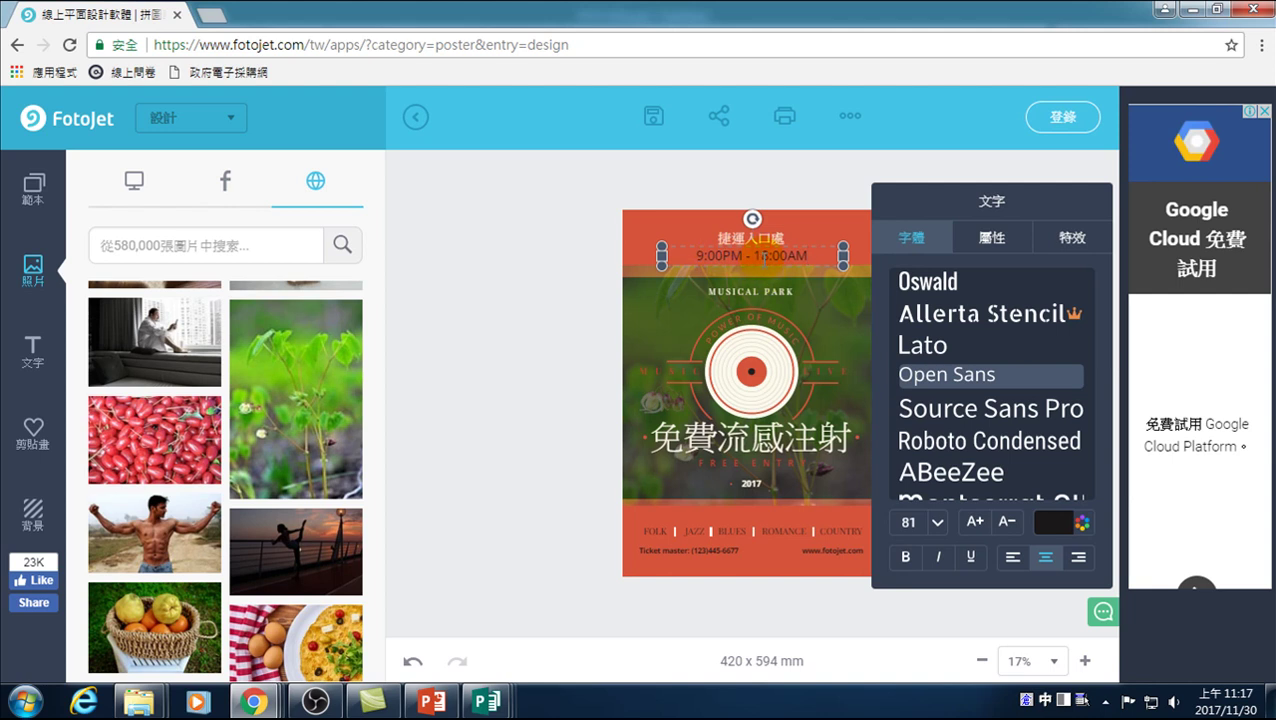
{"action": "left_click", "coordinate": [720, 255]}
{"action": "key", "text": "shift"}
{"action": "type", "text": "0"}
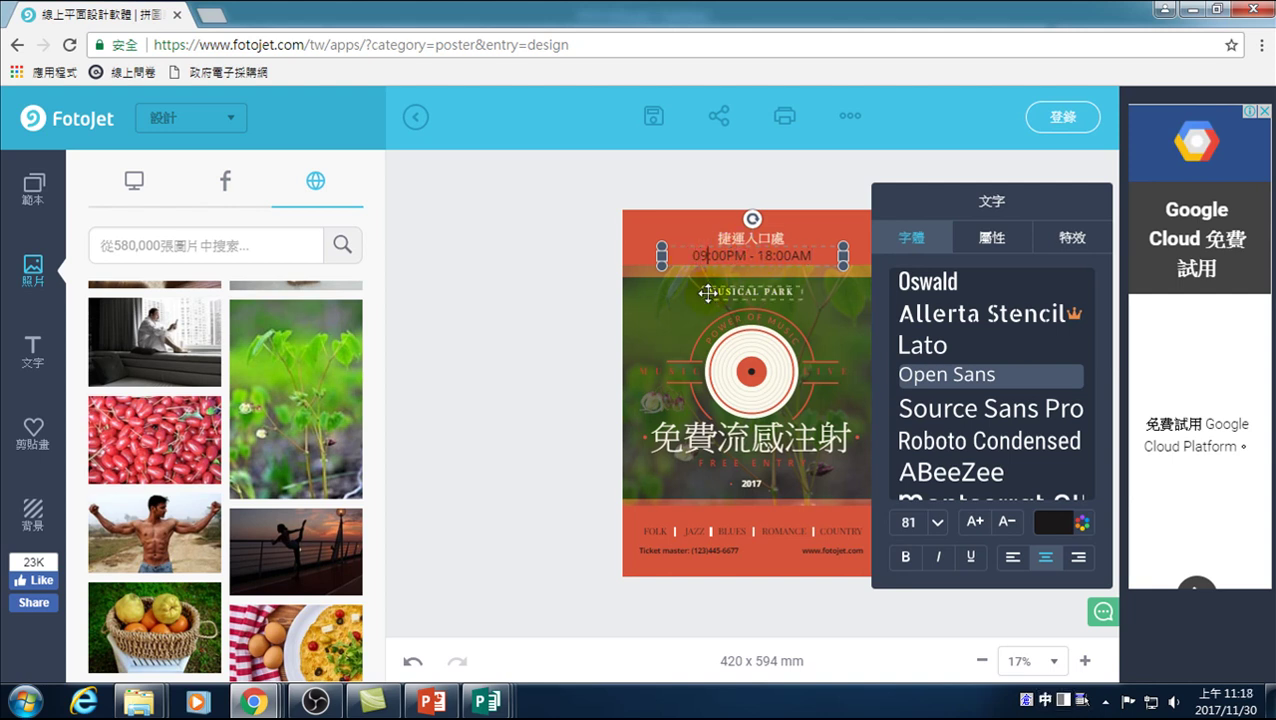
{"action": "key", "text": "Delete"}
{"action": "key", "text": "Delete"}
{"action": "key", "text": "Delete"}
{"action": "key", "text": "Delete"}
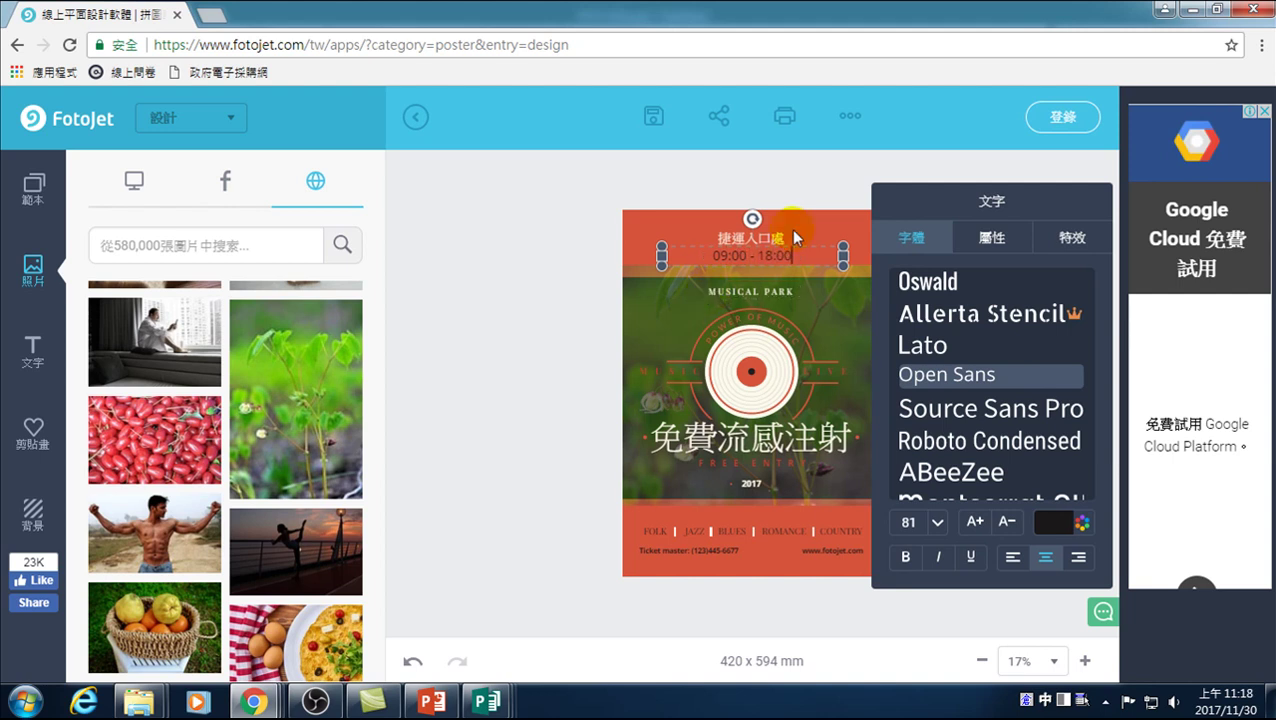
{"action": "left_click", "coordinate": [534, 342]}
{"action": "left_click", "coordinate": [655, 531]}
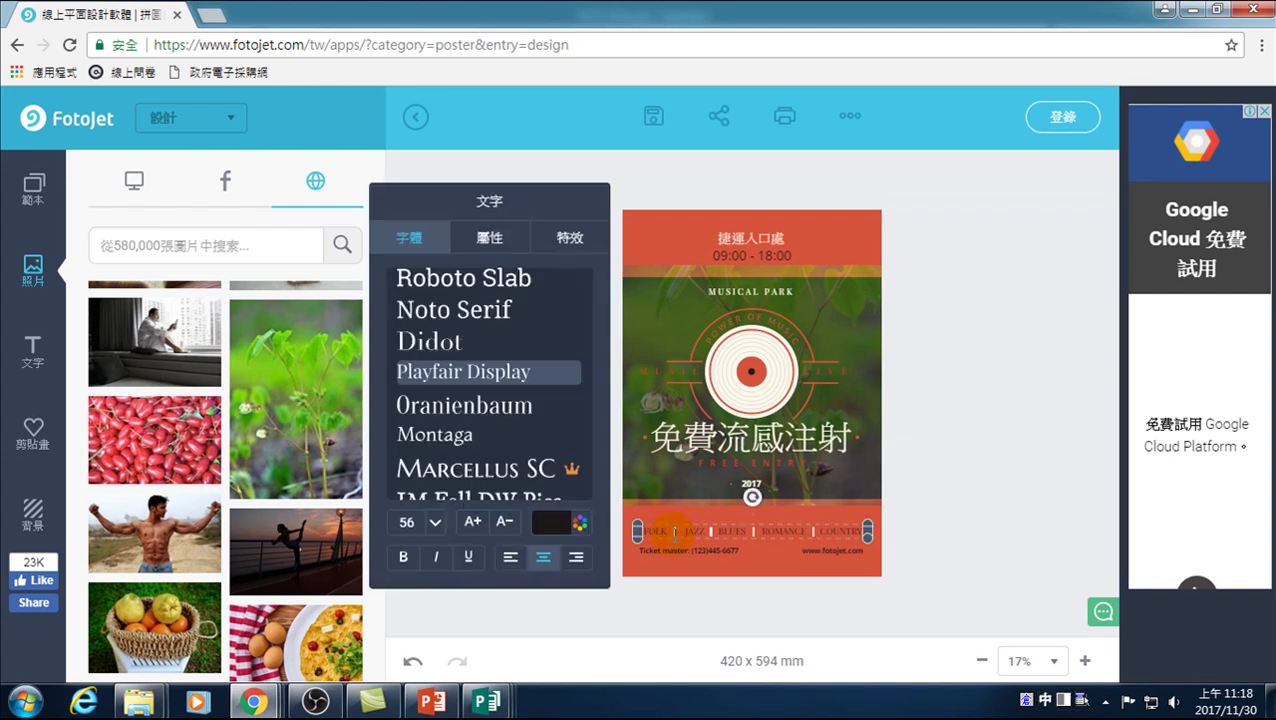
- Replace FOLK and JAZZ in the genre line with Chinese words
{"action": "double_click", "coordinate": [652, 531]}
{"action": "type", "text": "票"}
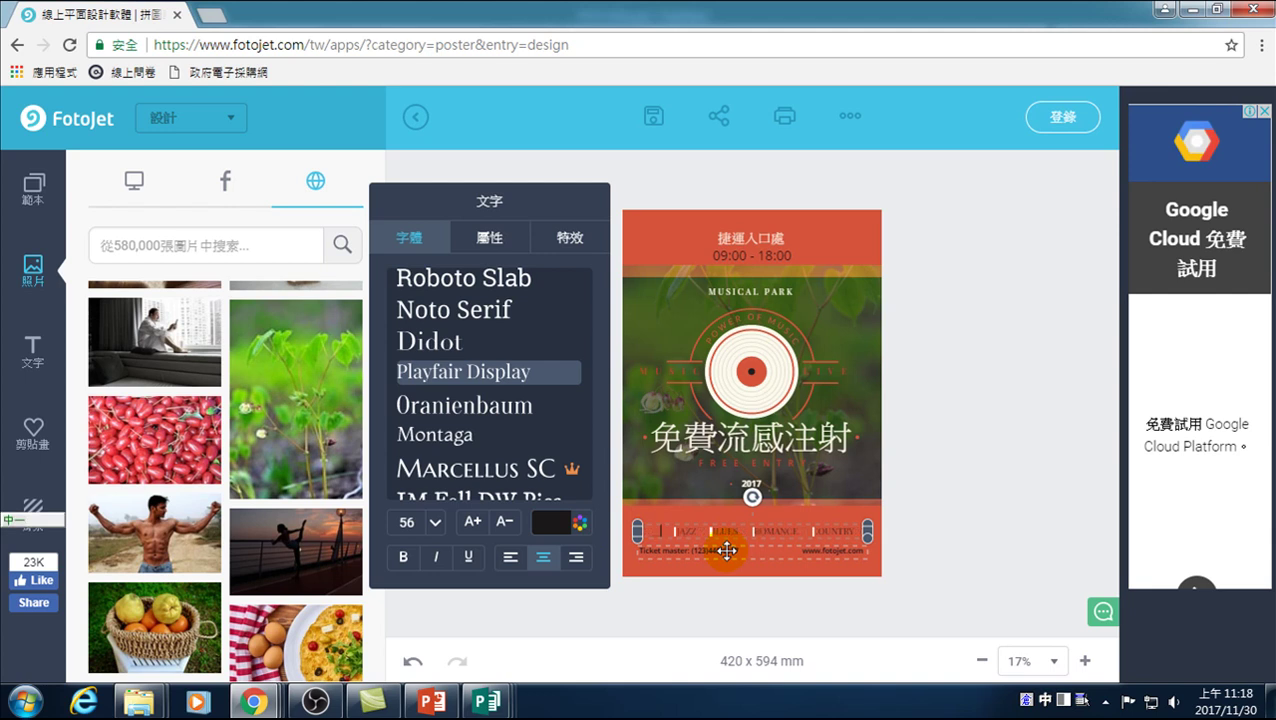
{"action": "key", "text": "Return"}
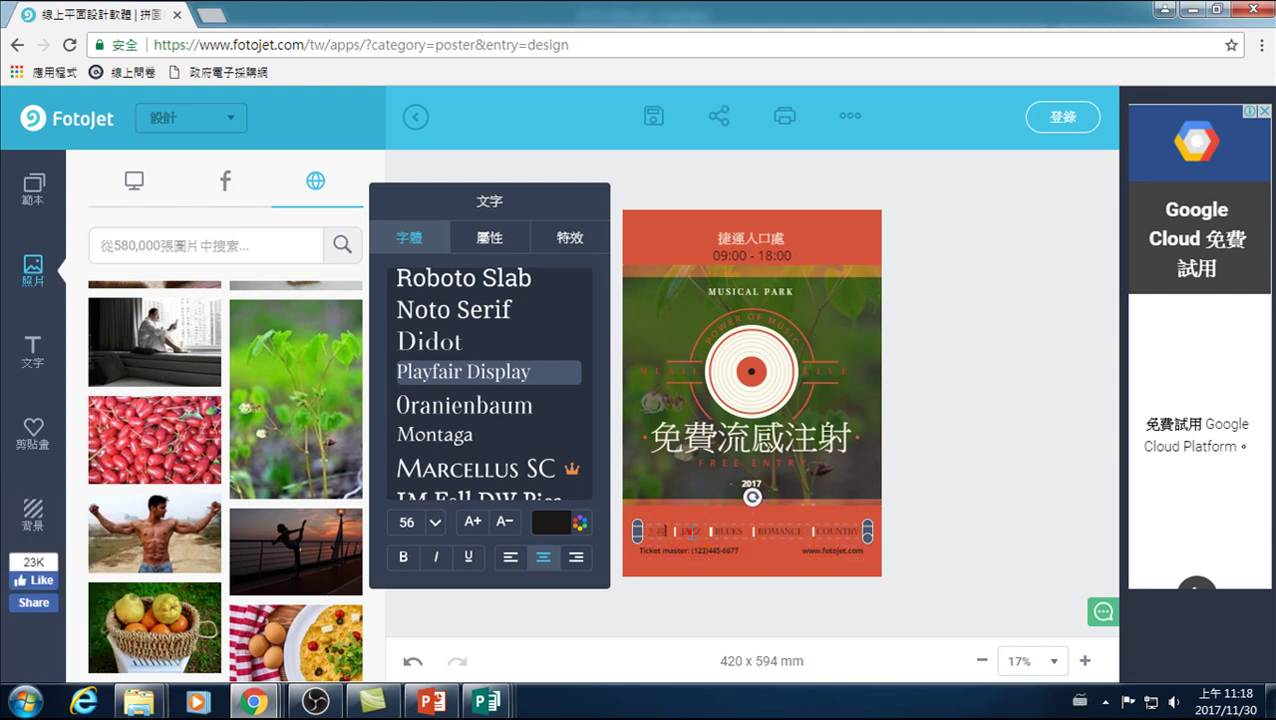
{"action": "double_click", "coordinate": [690, 531]}
{"action": "type", "text": "中"}
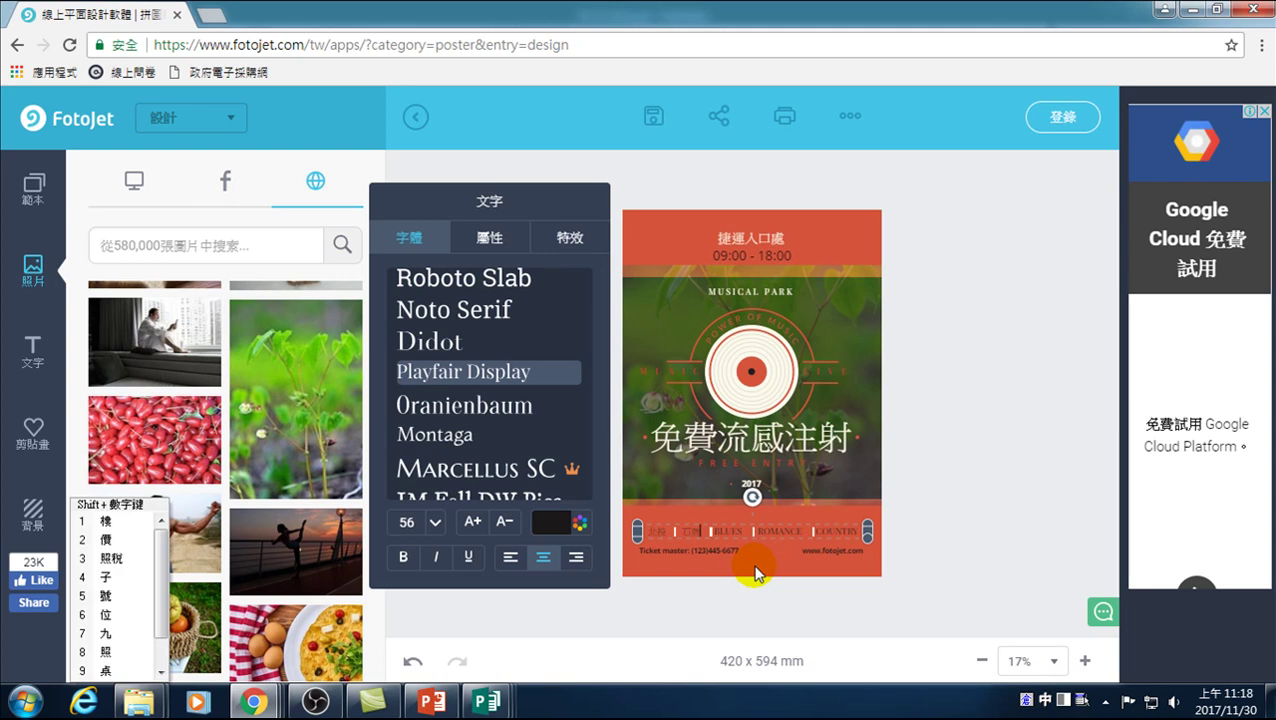
{"action": "key", "text": "Escape"}
{"action": "key", "text": "ctrl+space"}
- Replace BLUES with a Chinese word using the IME
{"action": "double_click", "coordinate": [719, 531]}
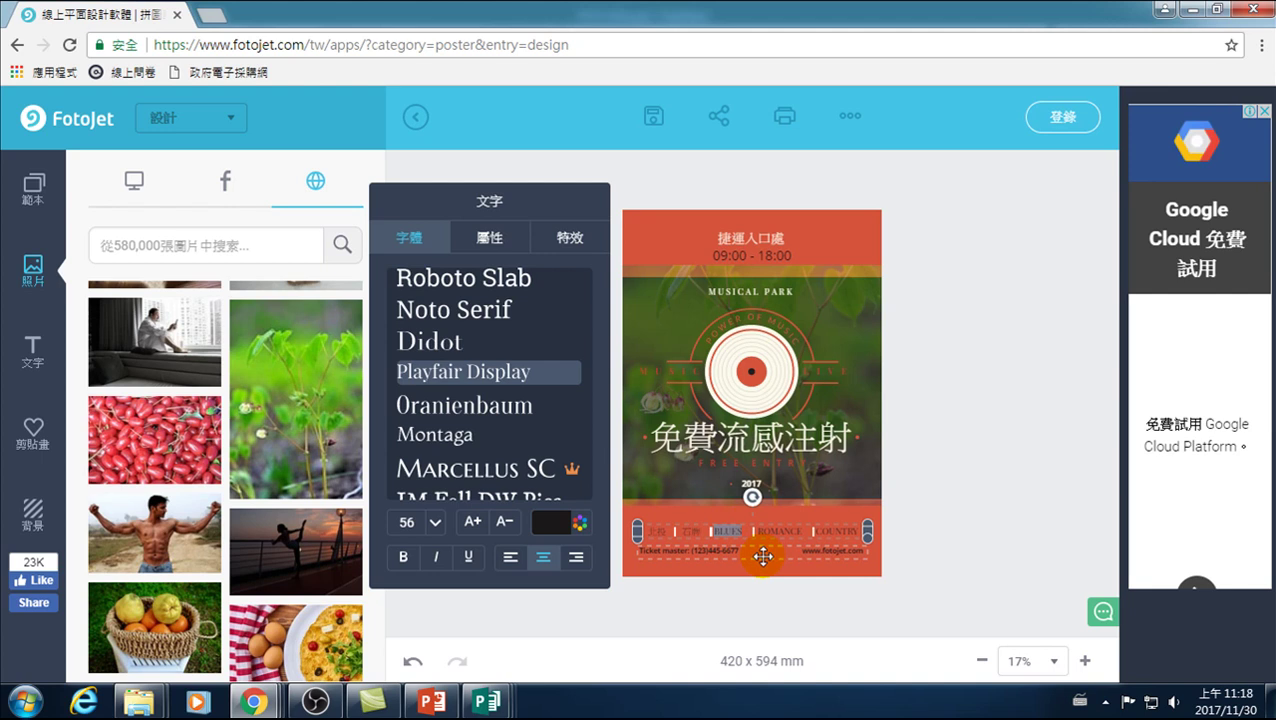
{"action": "key", "text": "BackSpace"}
{"action": "key", "text": "ctrl+space"}
{"action": "type", "text": "tri"}
{"action": "key", "text": "BackSpace"}
{"action": "key", "text": "ctrl+space"}
{"action": "key", "text": "ctrl+space"}
{"action": "type", "text": "tino"}
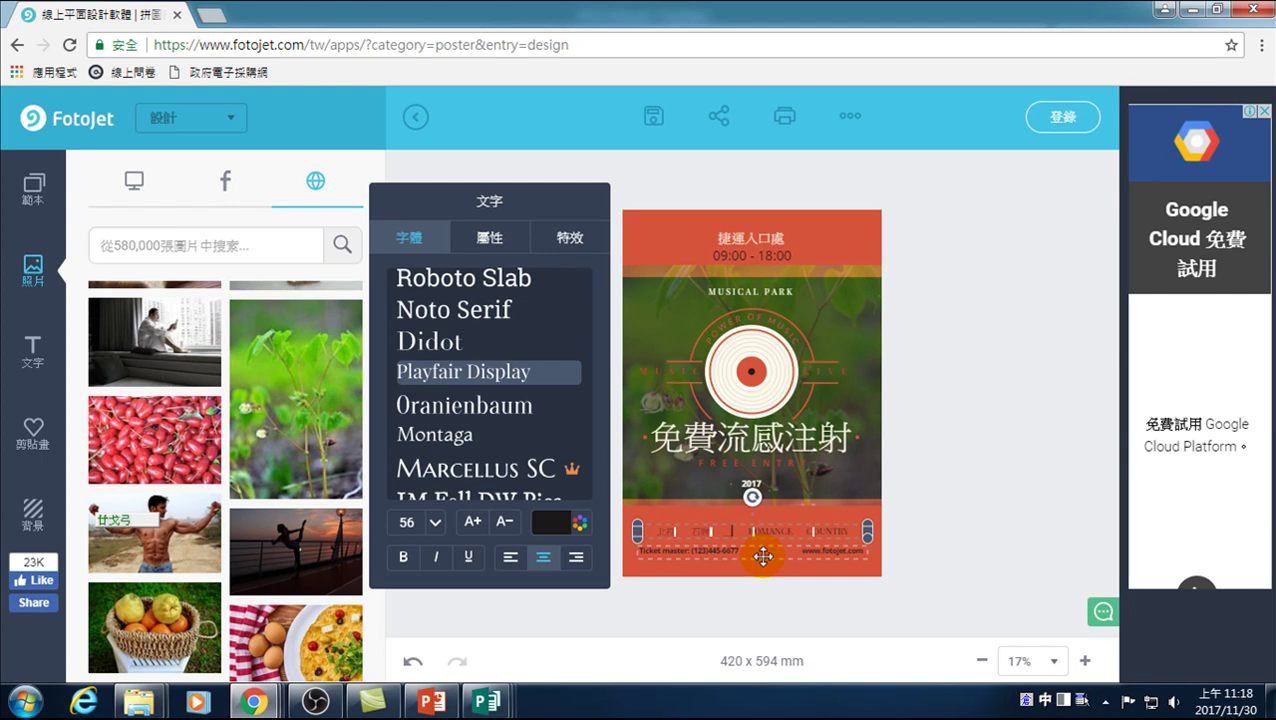
{"action": "key", "text": "space"}
{"action": "key", "text": "Escape"}
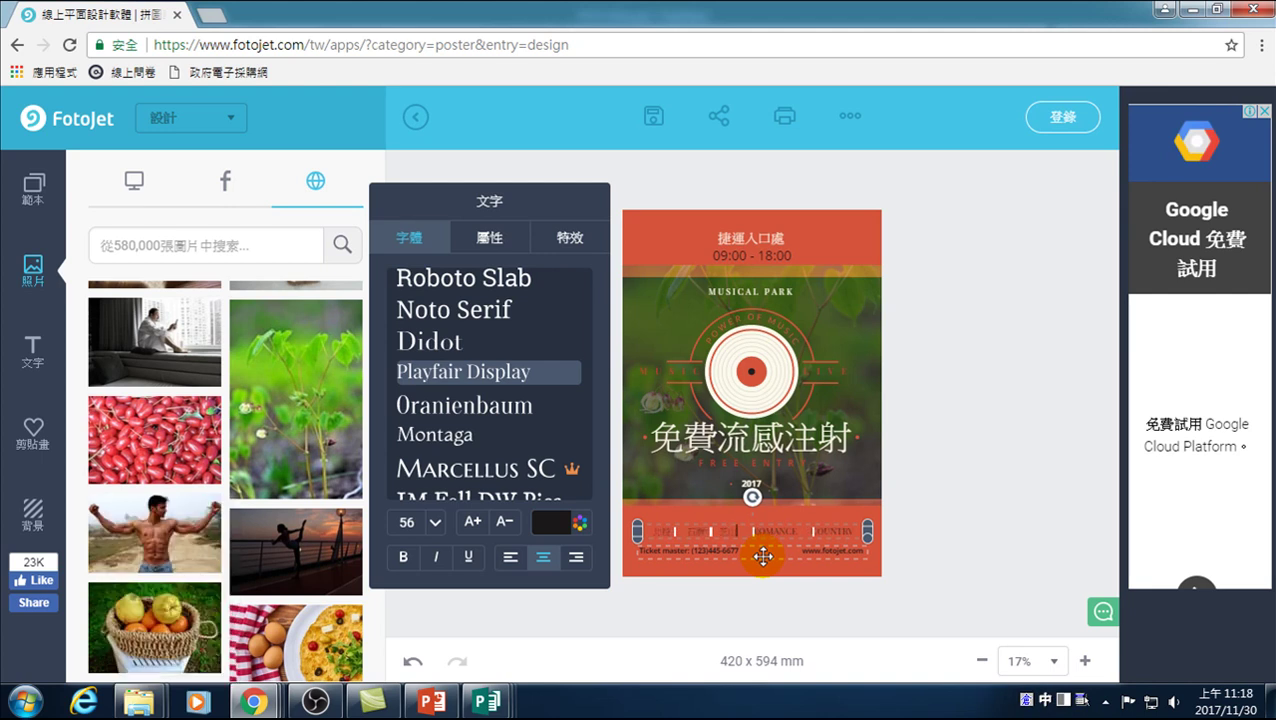
{"action": "key", "text": "ctrl+space"}
- Reselect the genre line to check its text settings, then deselect it
{"action": "left_click", "coordinate": [980, 503]}
{"action": "left_click", "coordinate": [787, 534]}
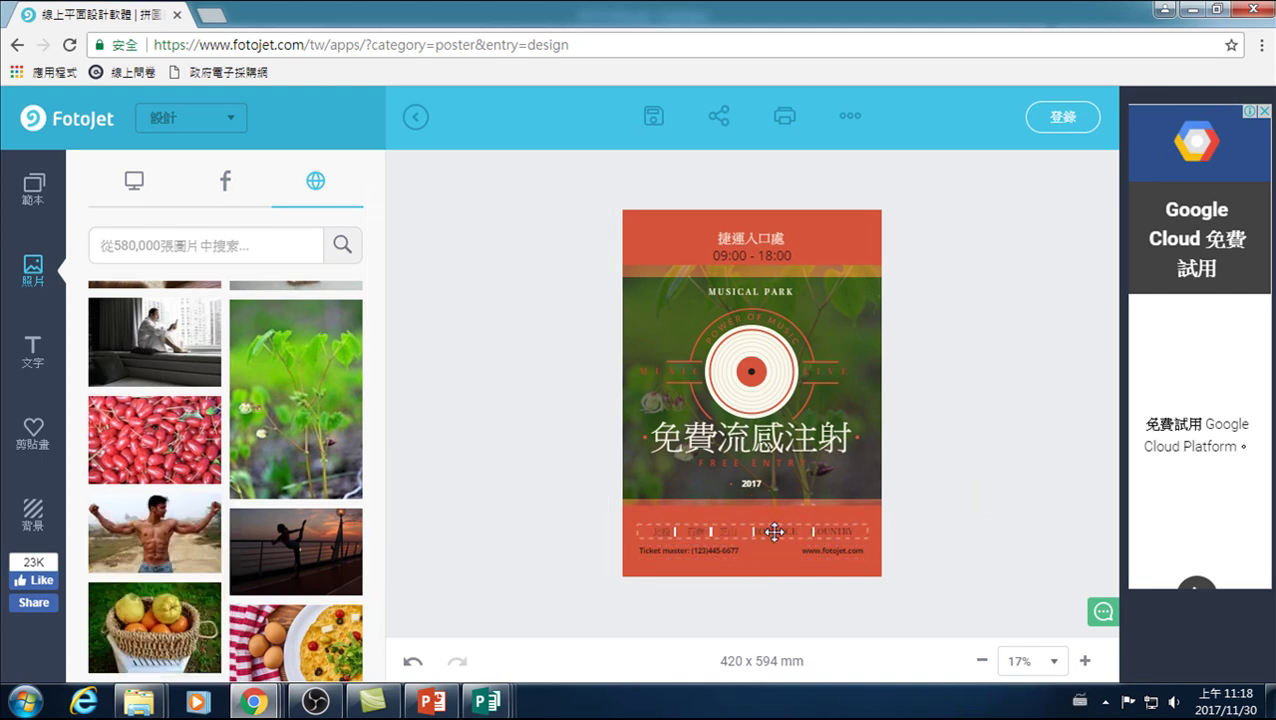
{"action": "left_click", "coordinate": [762, 531]}
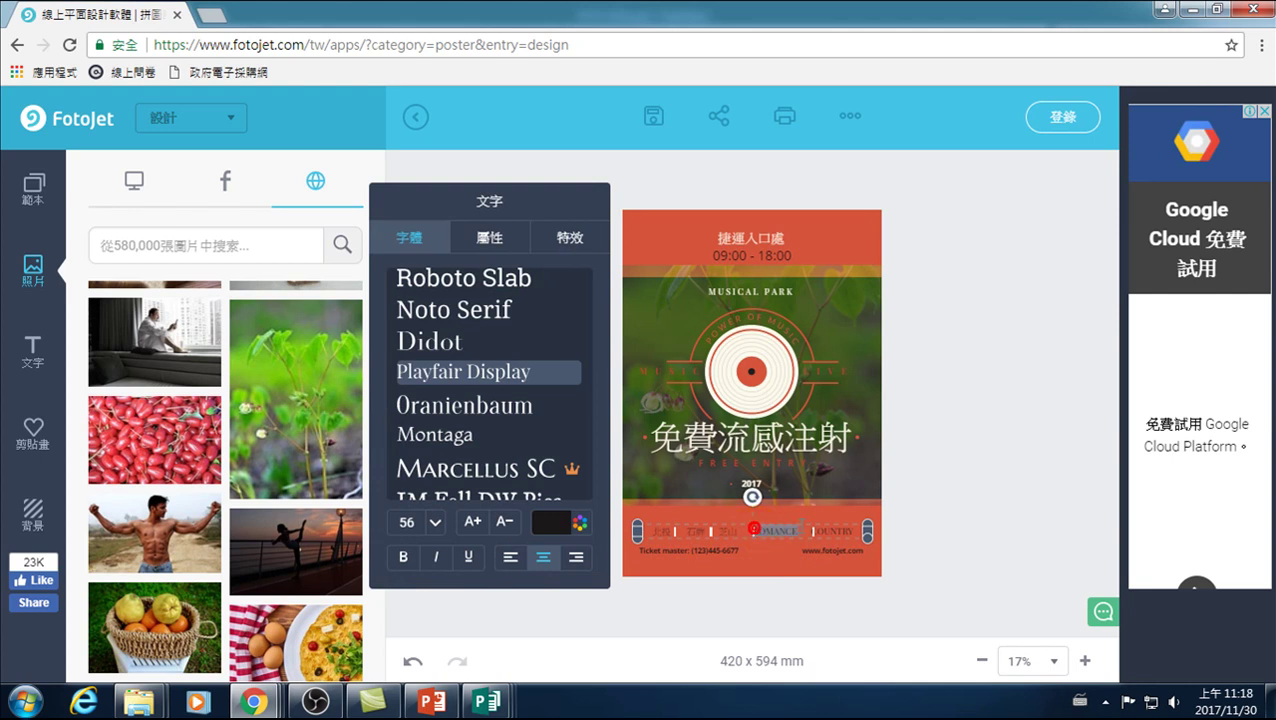
{"action": "left_click", "coordinate": [933, 485]}
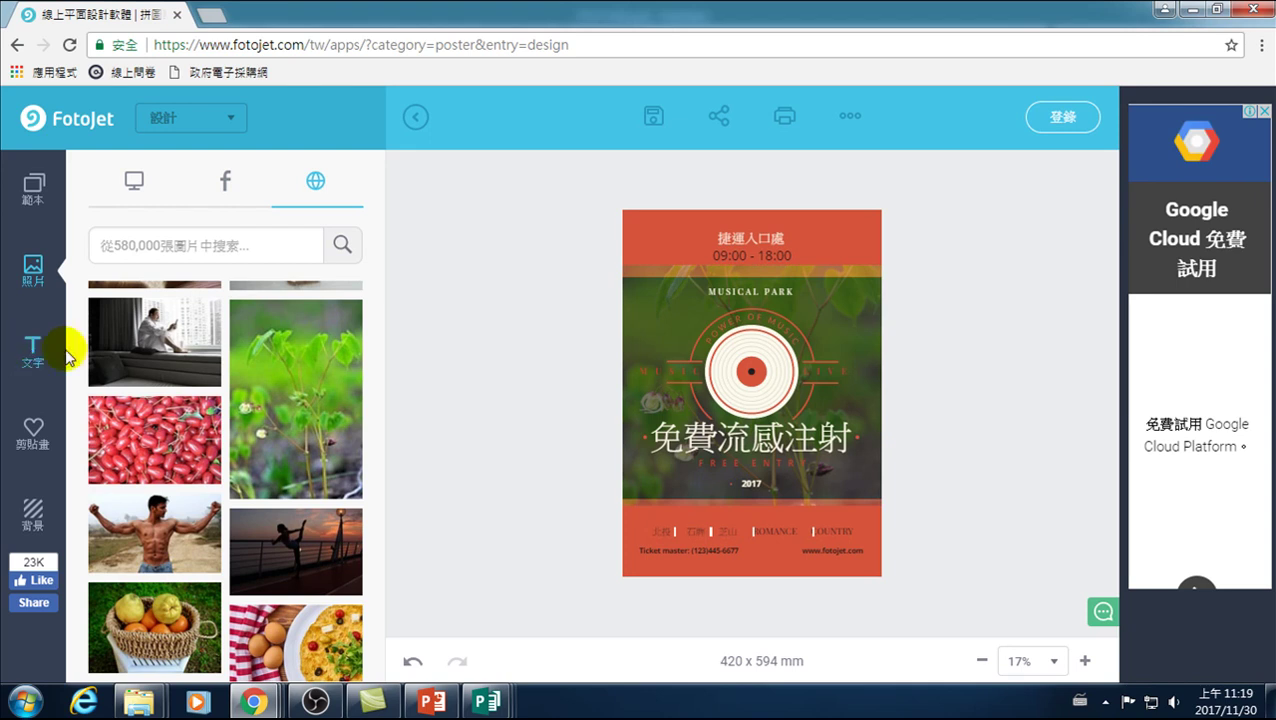
- Add the black-and-yellow styled text and enter 流感注射 as its title
{"action": "left_click", "coordinate": [536, 370]}
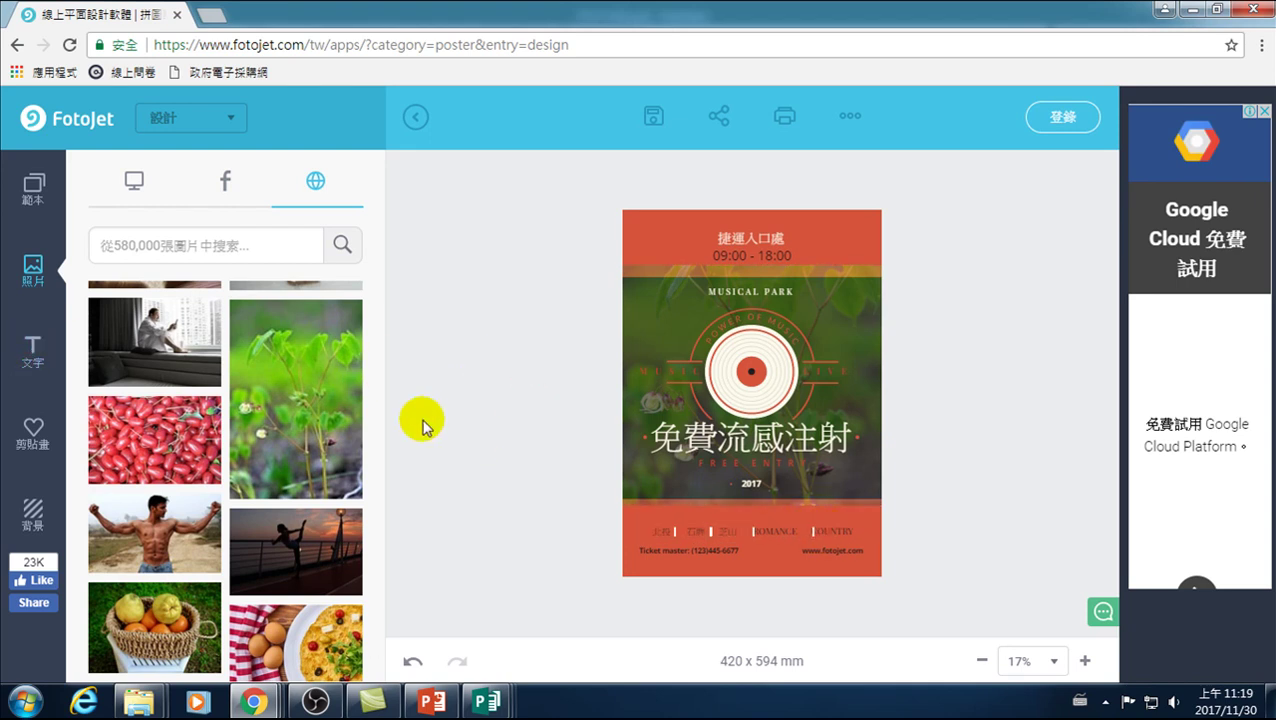
{"action": "left_click", "coordinate": [33, 348]}
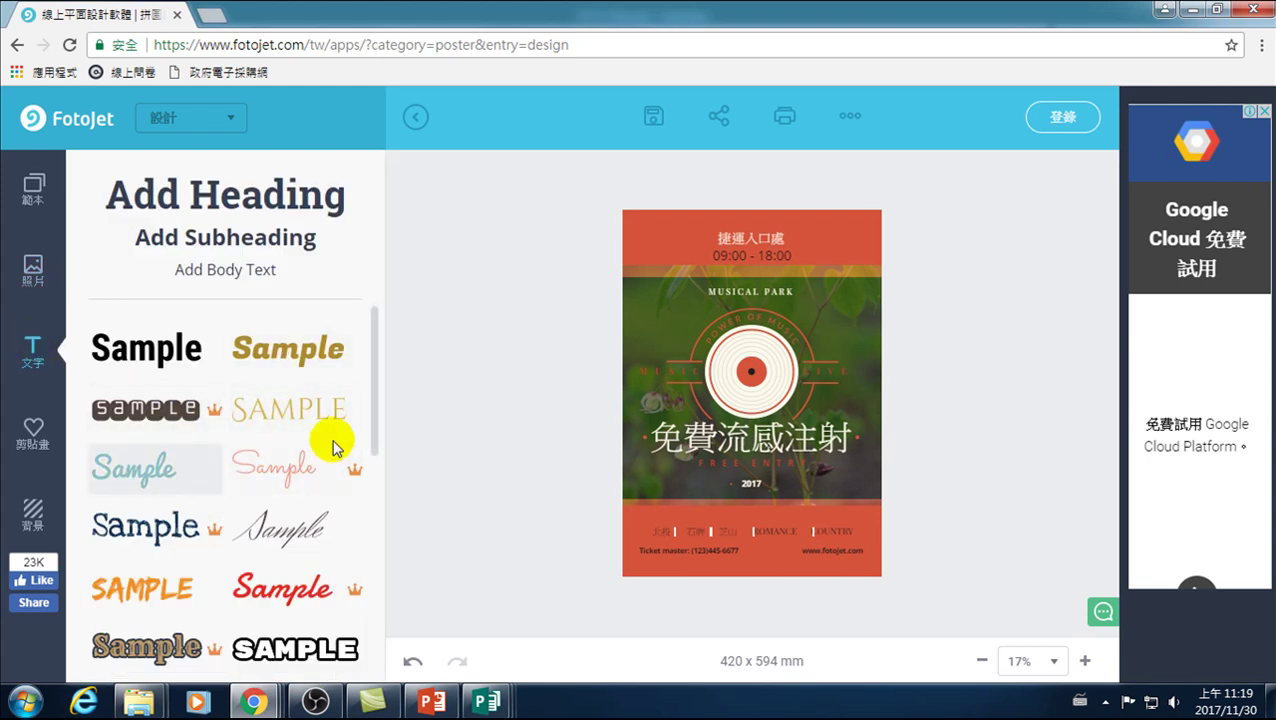
{"action": "left_click_drag", "start_coordinate": [377, 401], "coordinate": [381, 605]}
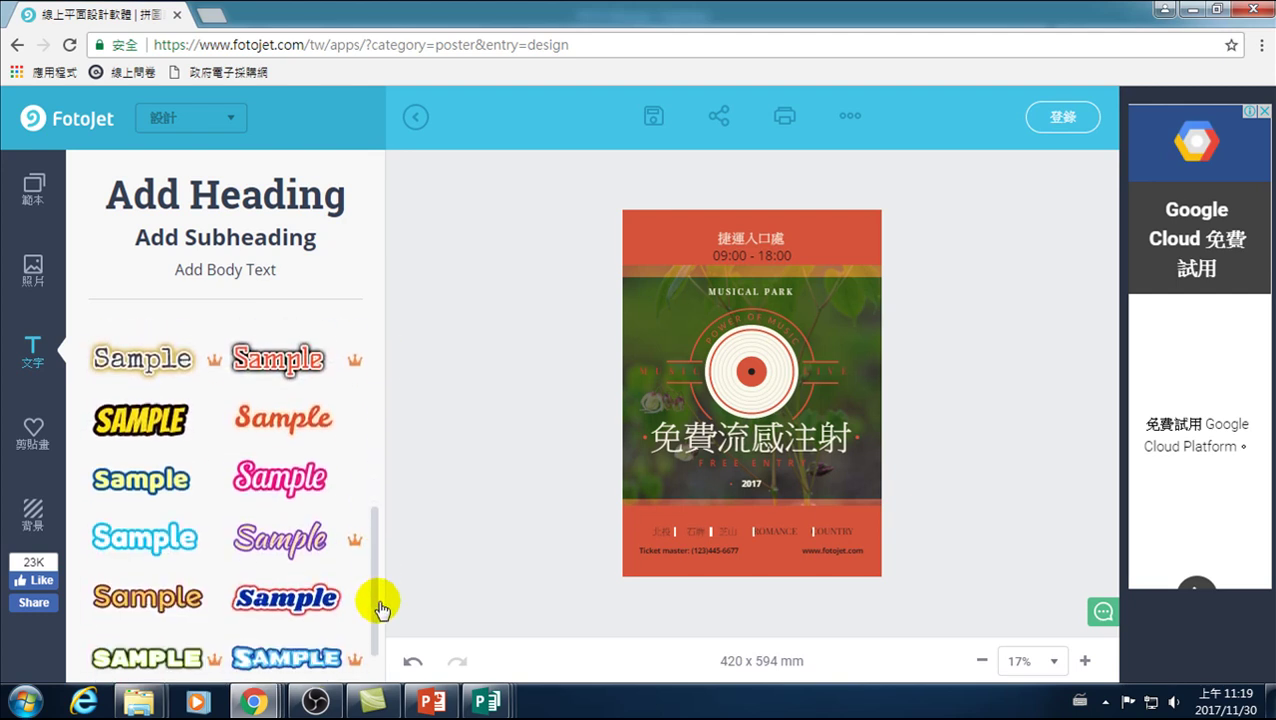
{"action": "left_click", "coordinate": [145, 418]}
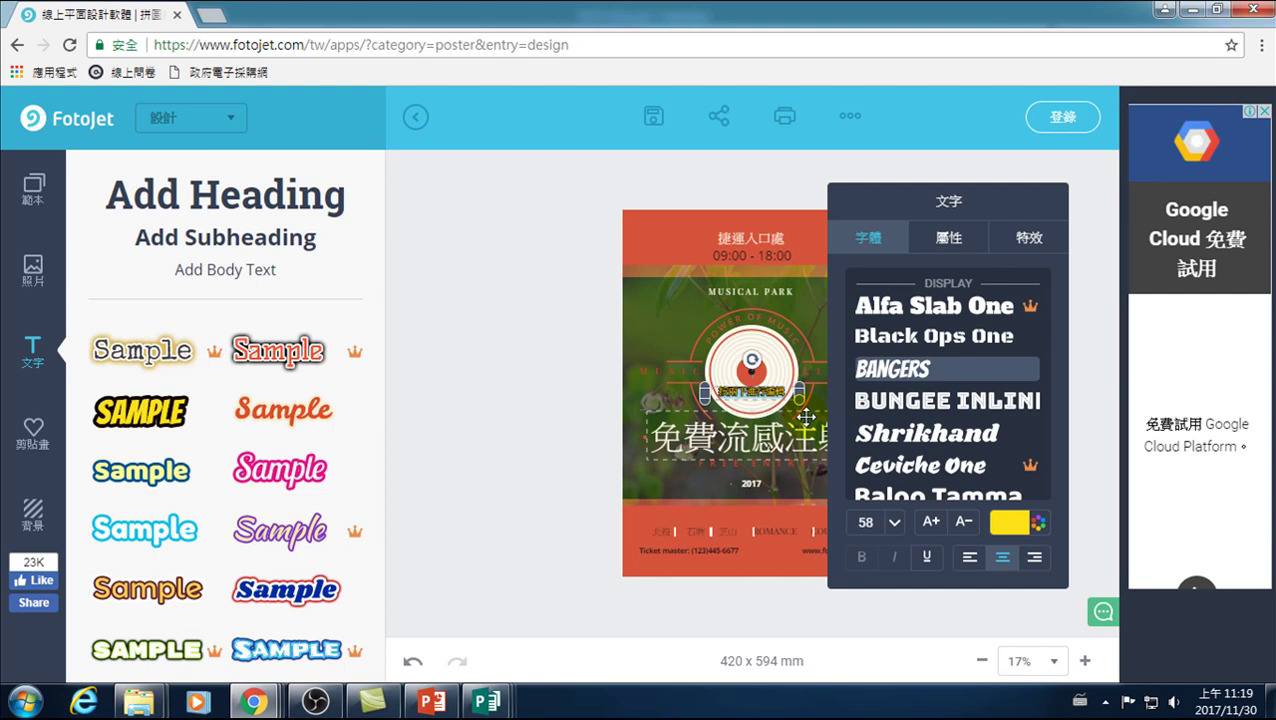
{"action": "type", "text": "e03"}
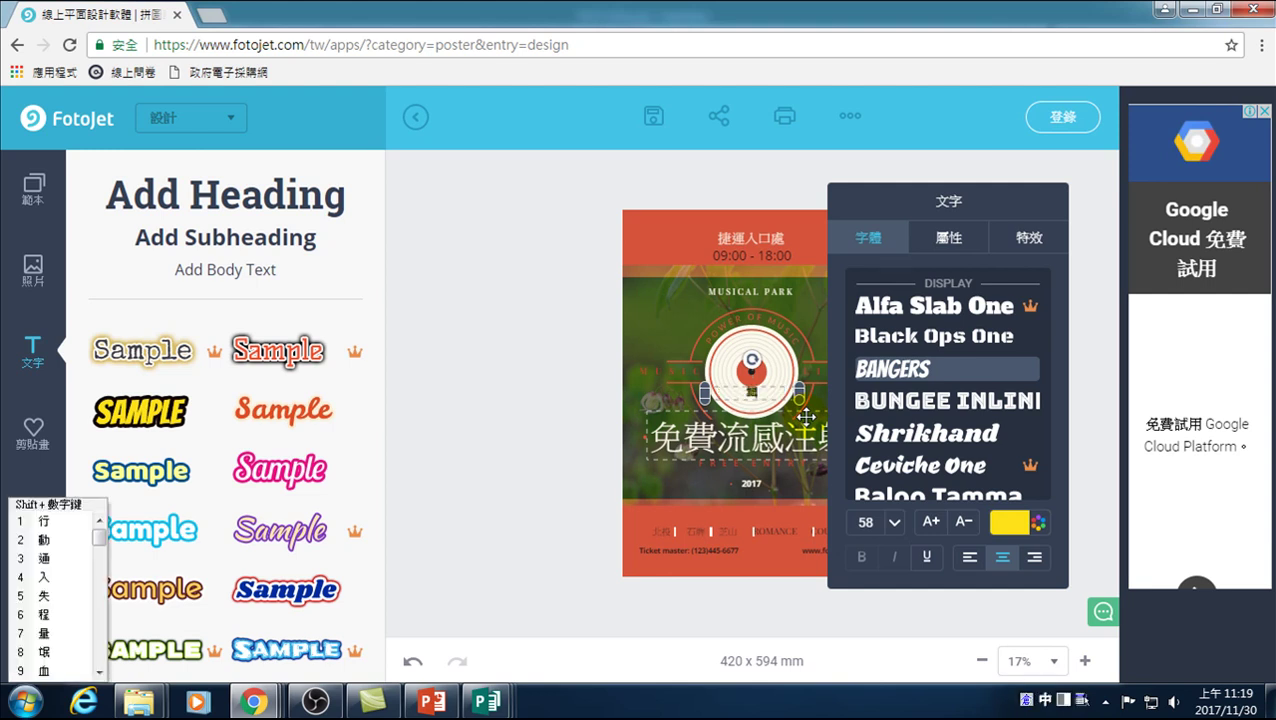
{"action": "type", "text": "2"}
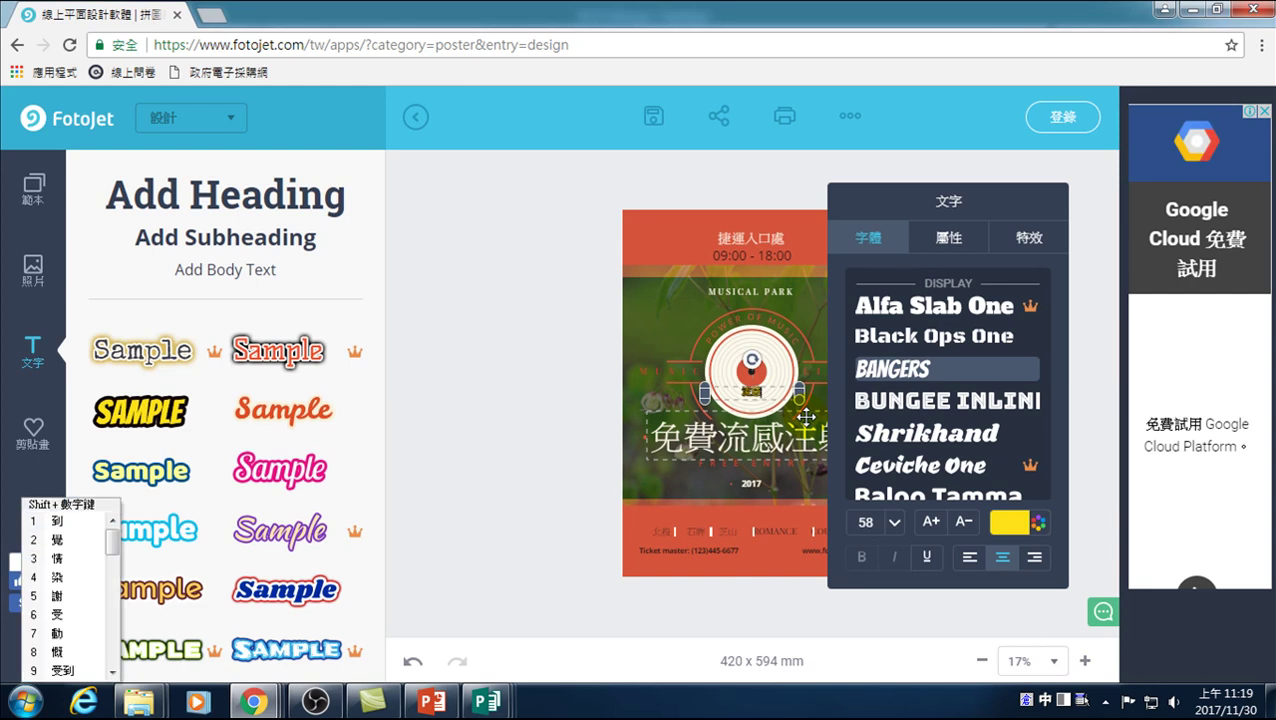
{"action": "type", "text": "www"}
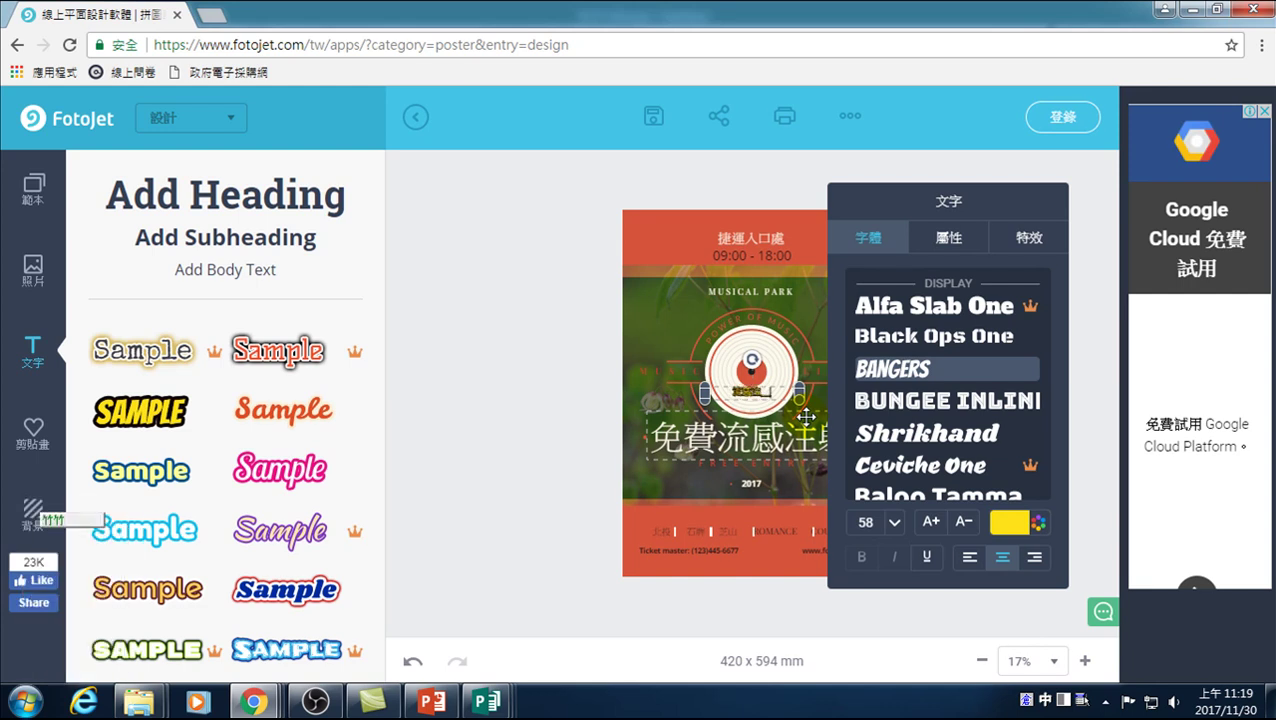
{"action": "key", "text": "Escape"}
- Enlarge 流感注射 to size 192, move it above the heading, and select 免費流感注射
{"action": "left_click", "coordinate": [704, 385]}
{"action": "left_click_drag", "start_coordinate": [704, 385], "coordinate": [551, 296]}
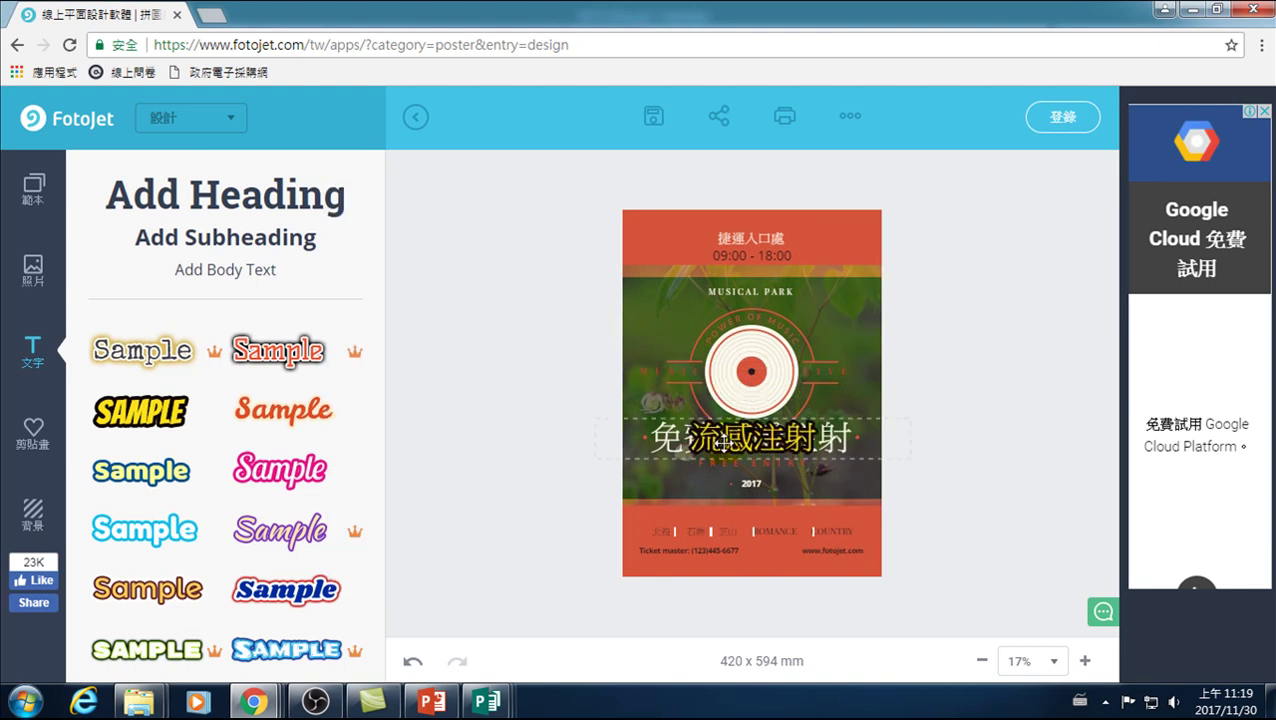
{"action": "left_click_drag", "start_coordinate": [743, 437], "coordinate": [743, 397]}
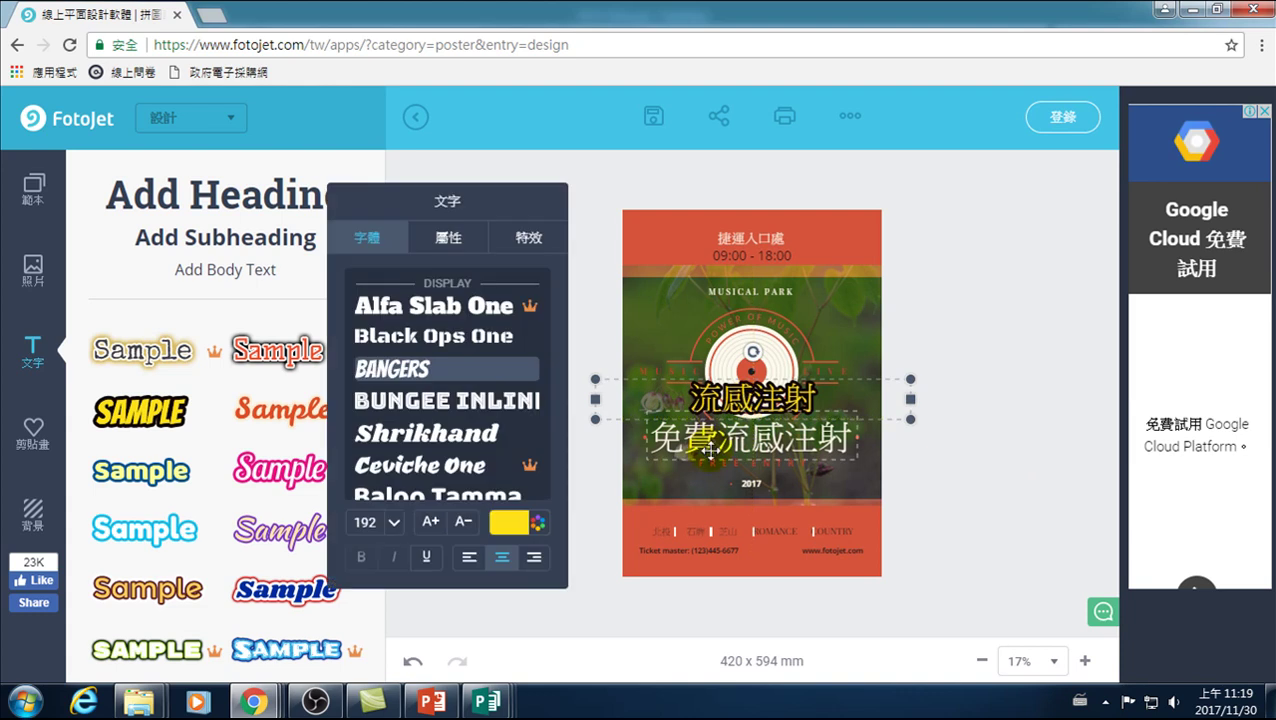
{"action": "left_click", "coordinate": [706, 447]}
- Delete the old 免費流感注射 heading and move 流感注射 down into its place
{"action": "key", "text": "Delete"}
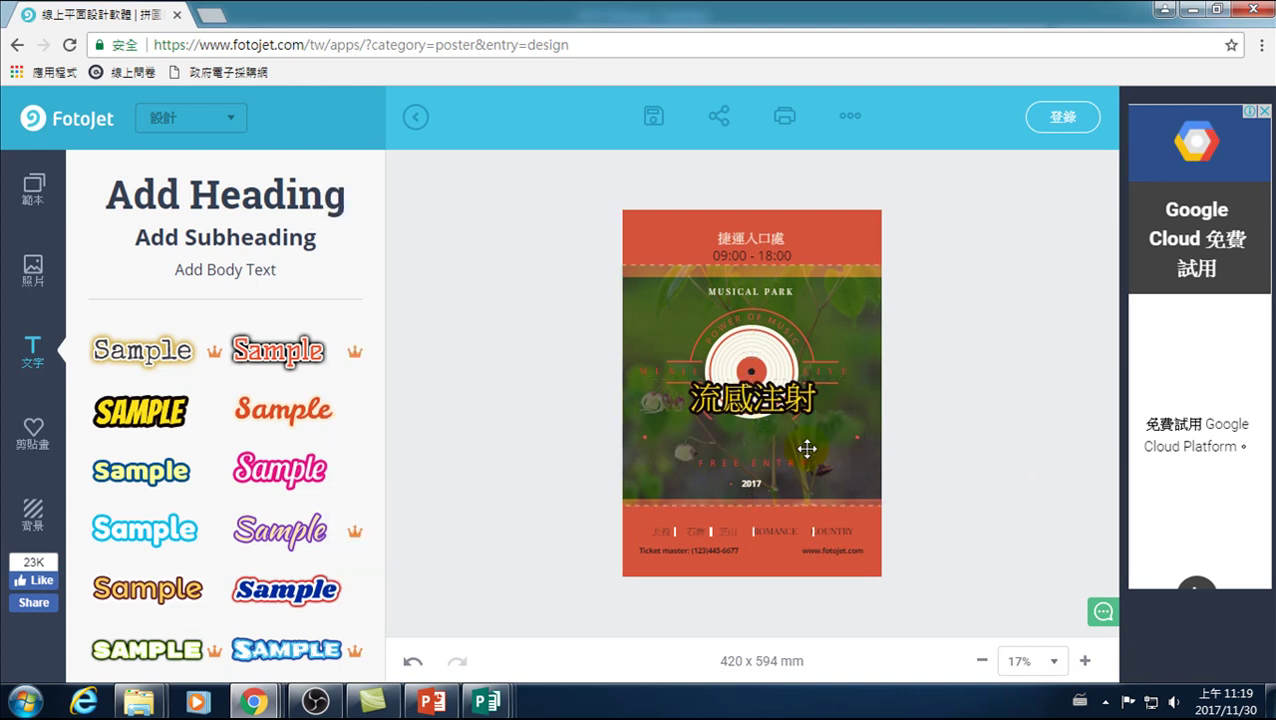
{"action": "left_click", "coordinate": [740, 398]}
{"action": "left_click_drag", "start_coordinate": [738, 398], "coordinate": [735, 435]}
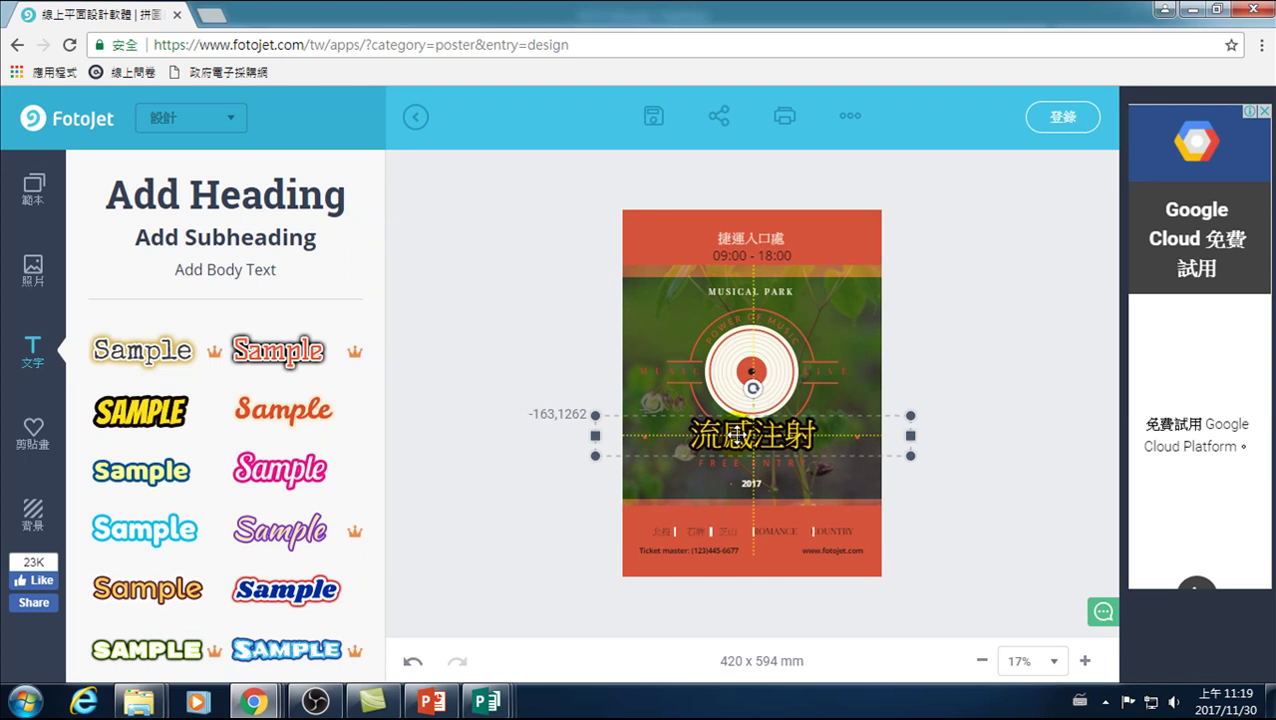
{"action": "left_click_drag", "start_coordinate": [735, 435], "coordinate": [735, 436]}
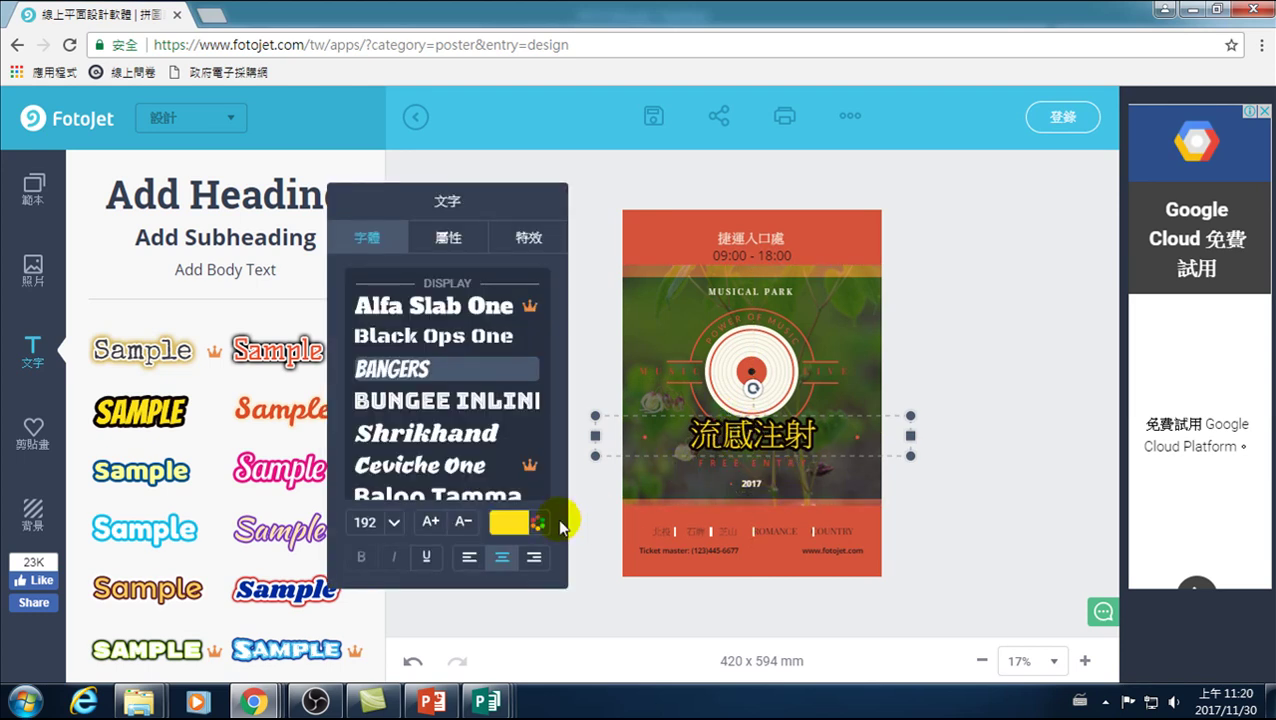
- Change the 流感注射 title text colour to white
{"action": "left_click", "coordinate": [508, 521]}
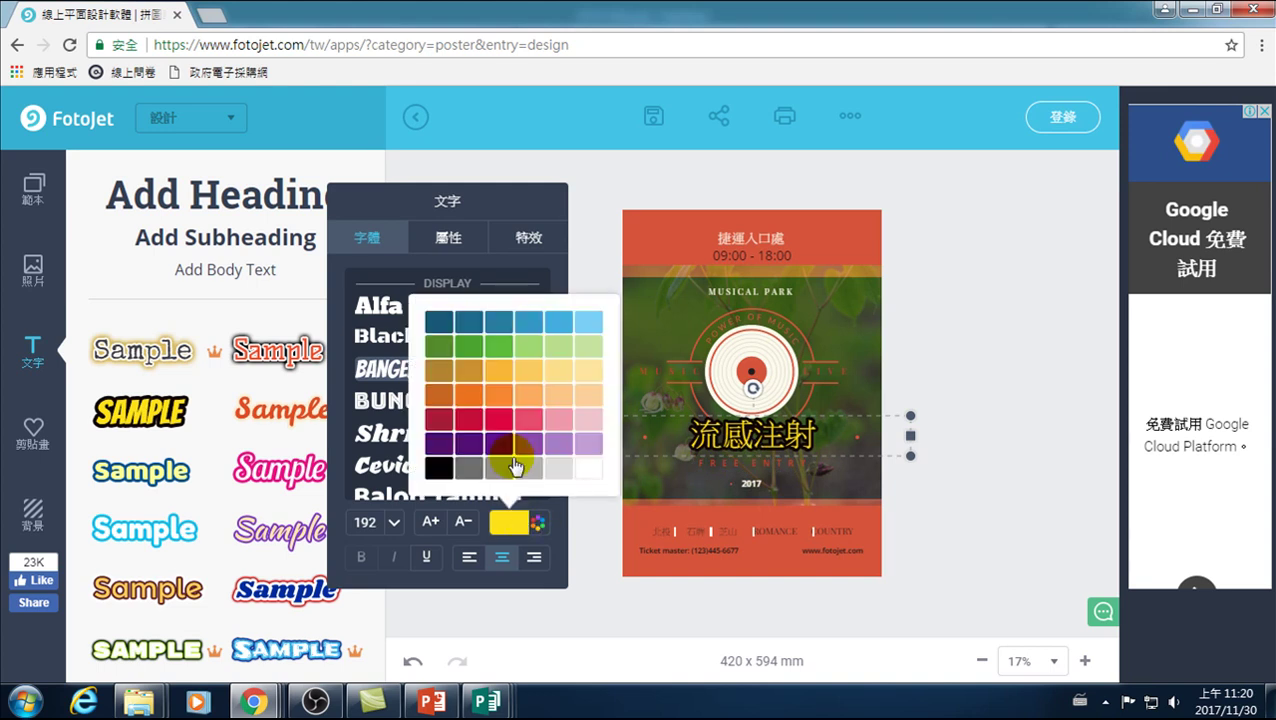
{"action": "left_click", "coordinate": [589, 467]}
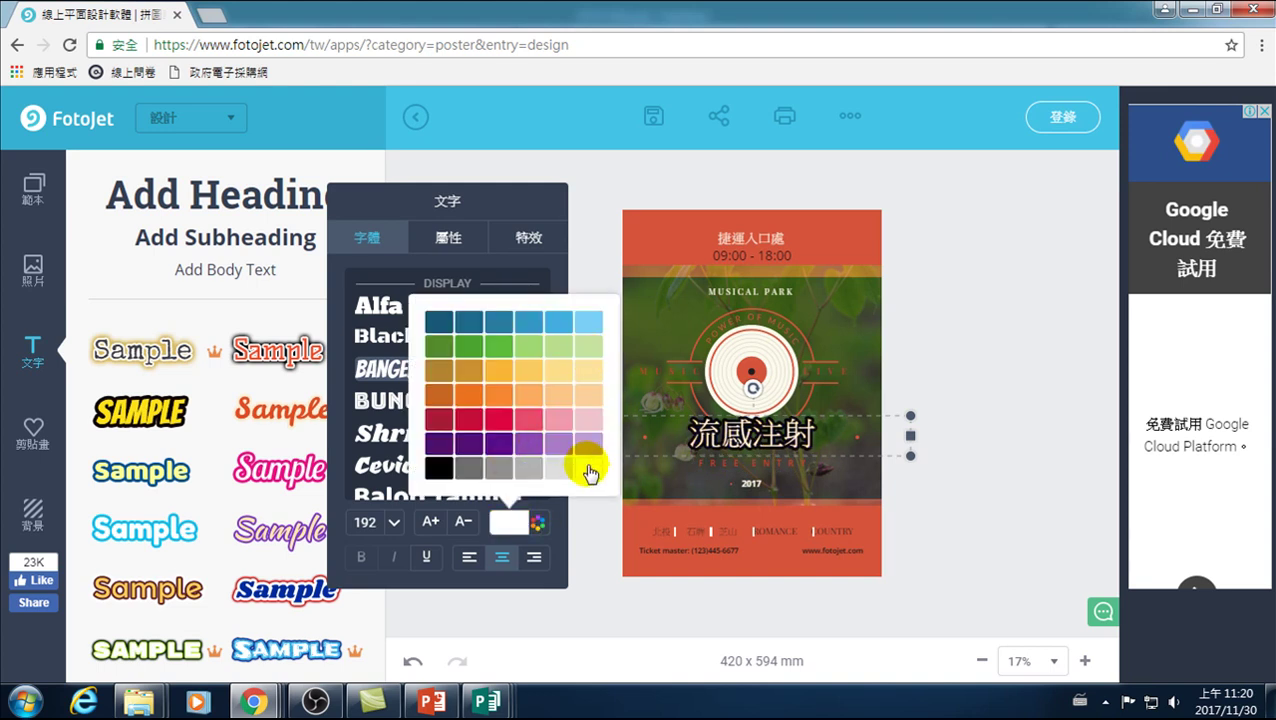
{"action": "left_click", "coordinate": [508, 521]}
{"action": "left_click", "coordinate": [508, 521]}
{"action": "left_click", "coordinate": [462, 533]}
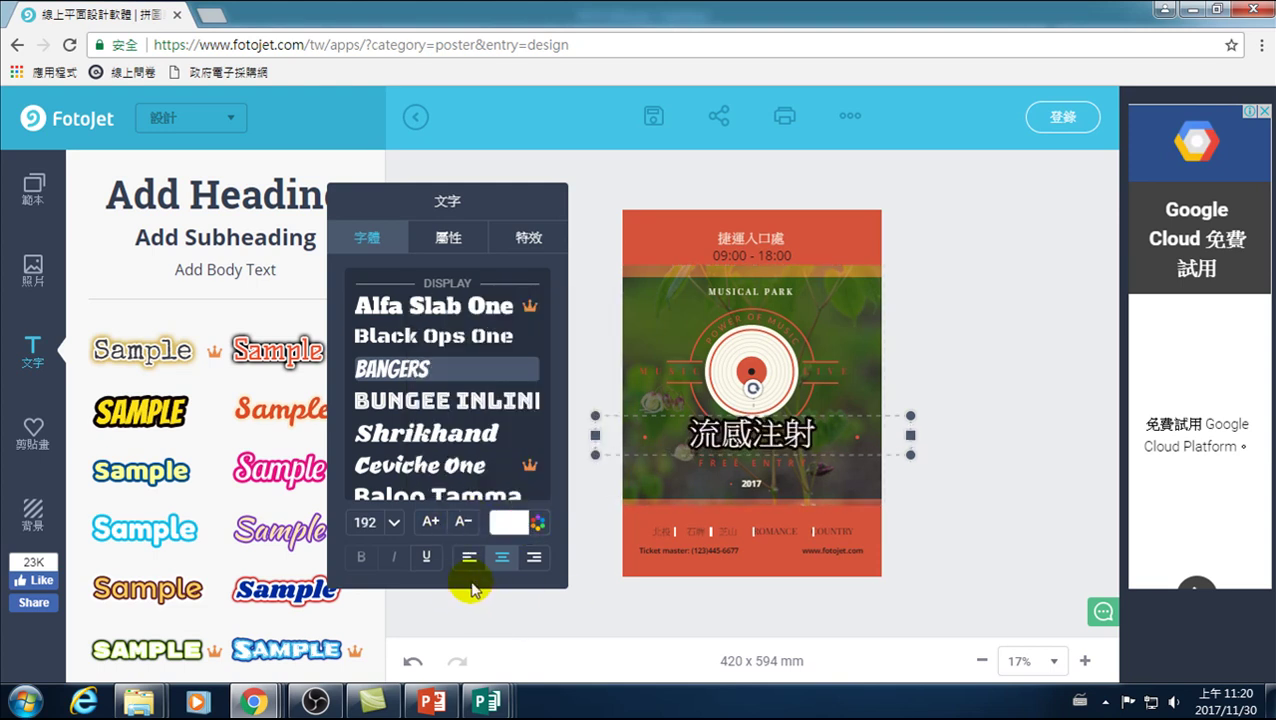
- Keep the title centre-aligned, narrow its box from both sides, and centre it on the poster
{"action": "left_click", "coordinate": [469, 557]}
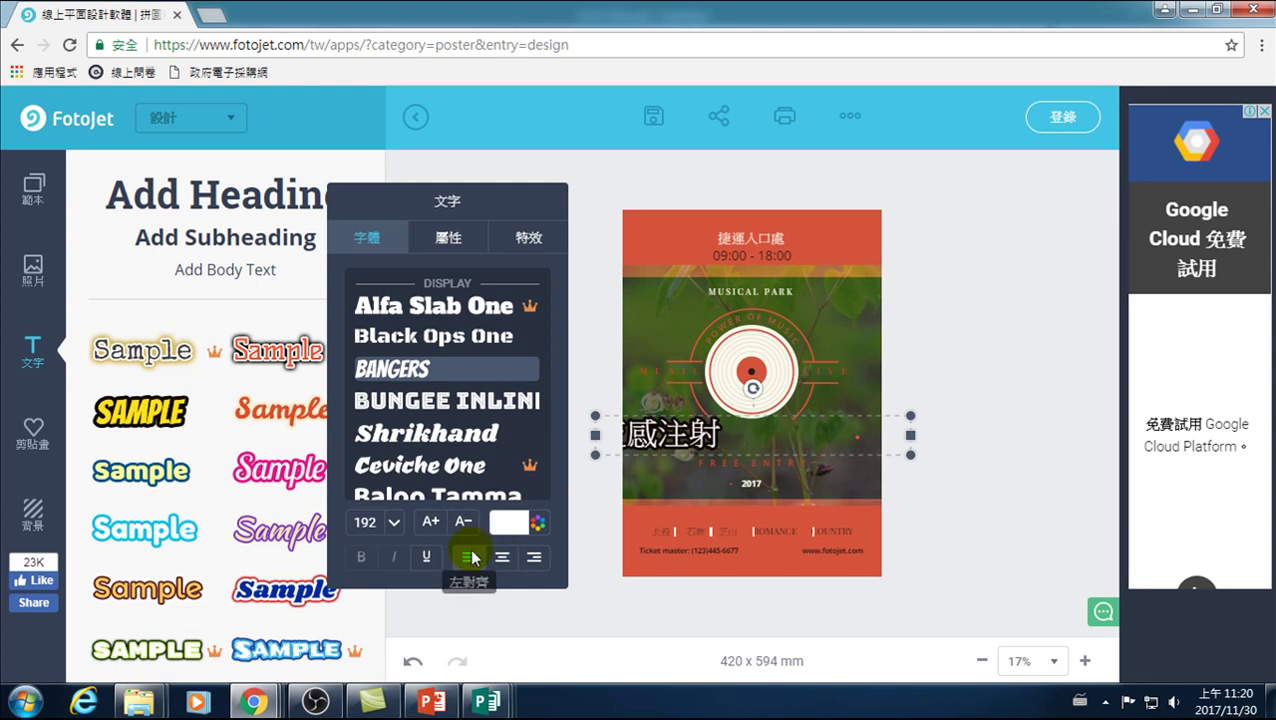
{"action": "left_click", "coordinate": [534, 557]}
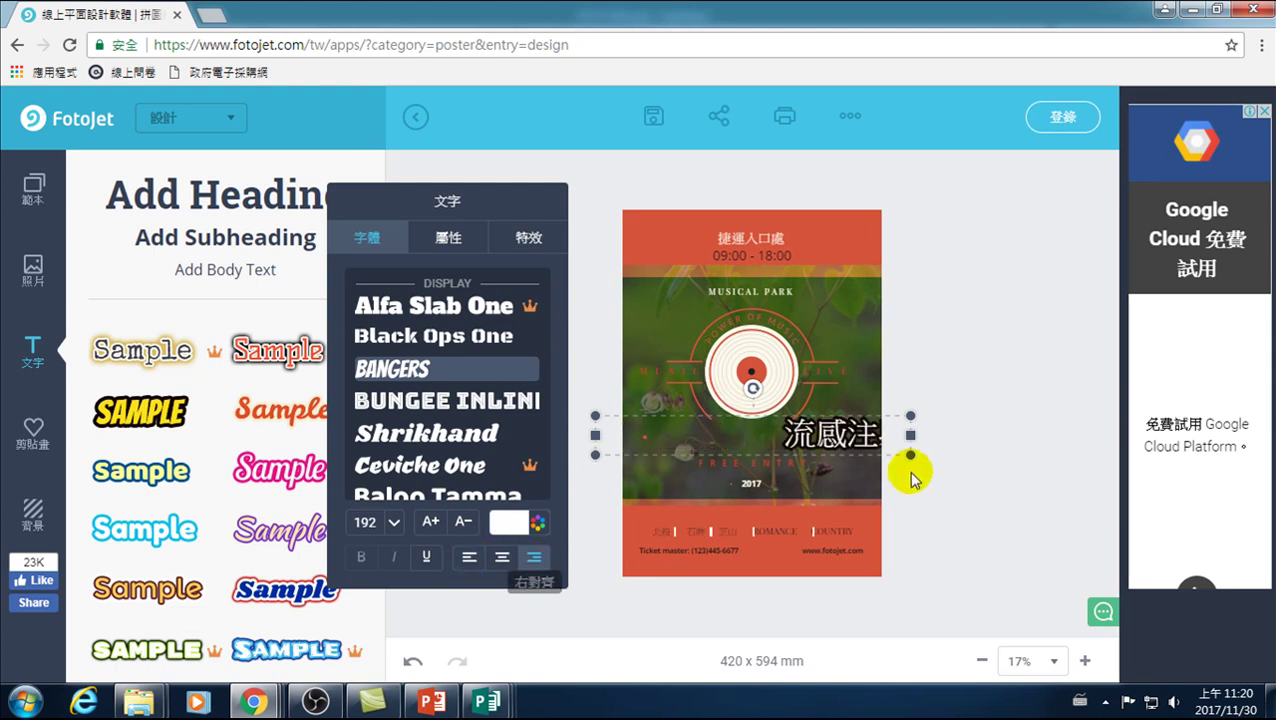
{"action": "left_click", "coordinate": [500, 561]}
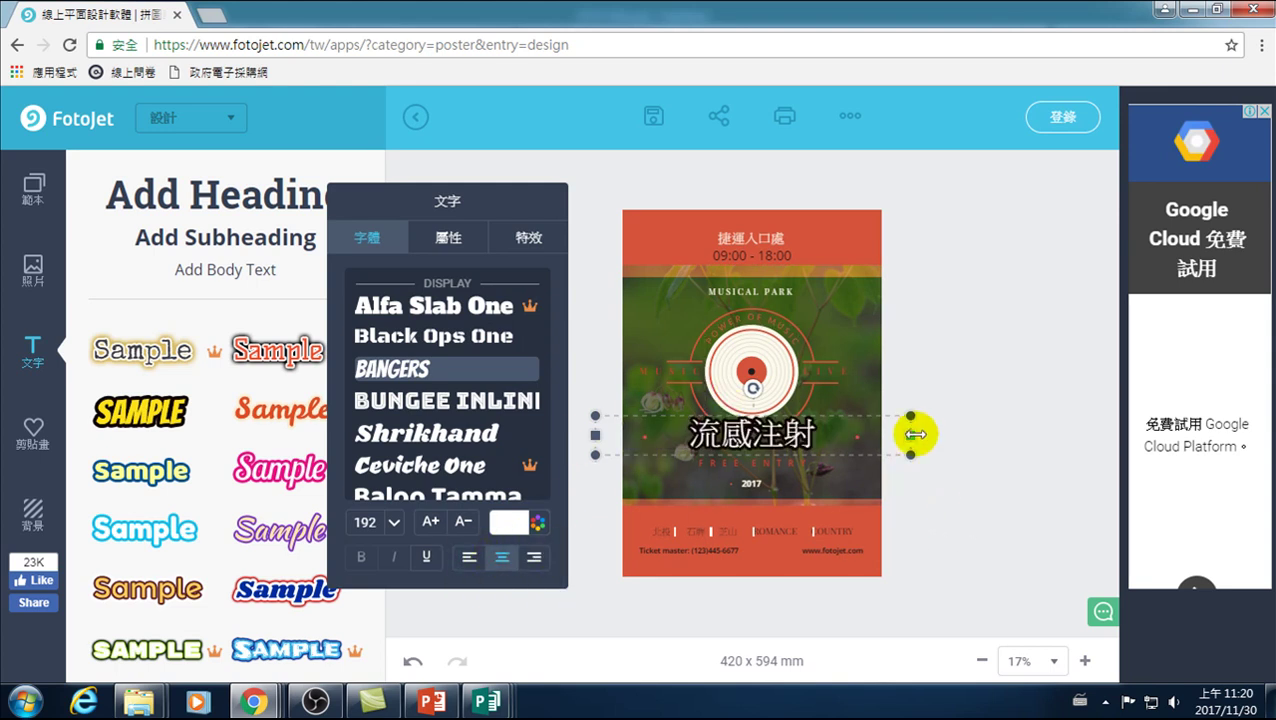
{"action": "left_click_drag", "start_coordinate": [910, 435], "coordinate": [802, 437]}
{"action": "mouse_move", "coordinate": [595, 435]}
{"action": "left_mouse_down"}
{"action": "mouse_move", "coordinate": [690, 443]}
{"action": "mouse_move", "coordinate": [662, 435]}
{"action": "left_mouse_up"}
{"action": "mouse_move", "coordinate": [743, 427]}
{"action": "left_mouse_down"}
{"action": "mouse_move", "coordinate": [790, 429]}
{"action": "mouse_move", "coordinate": [779, 430]}
{"action": "left_mouse_up"}
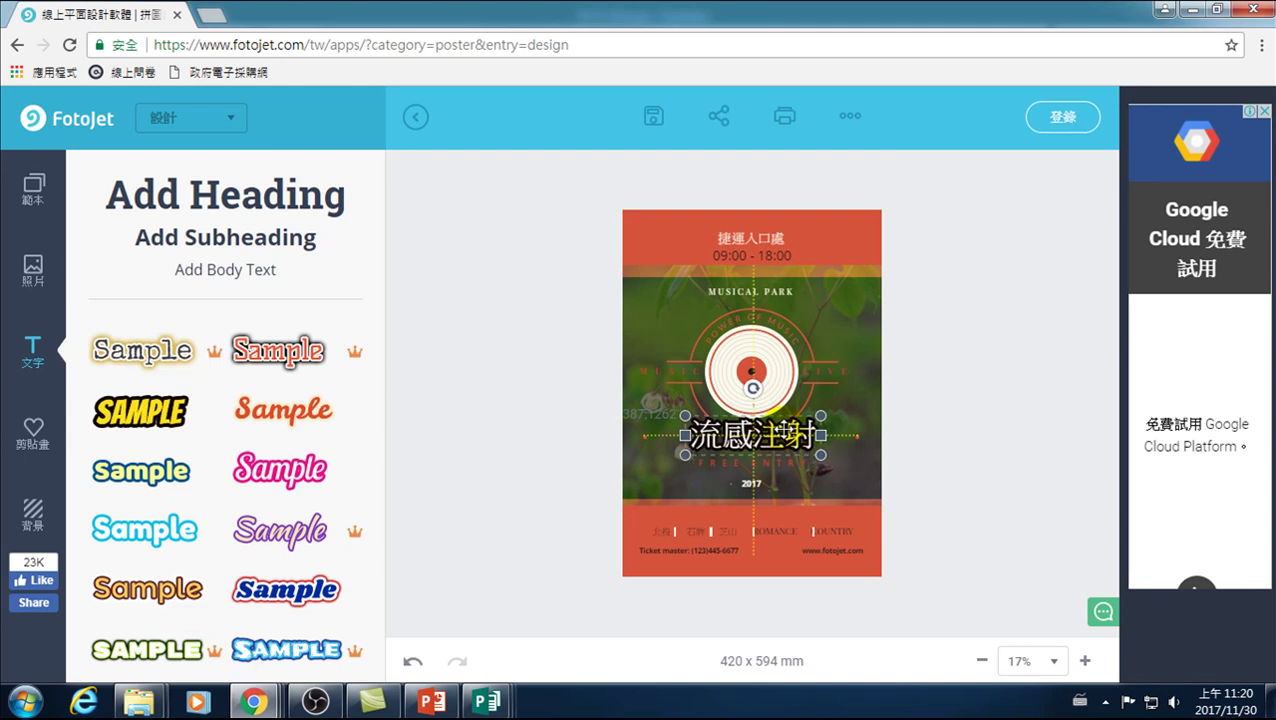
{"action": "left_click", "coordinate": [561, 427]}
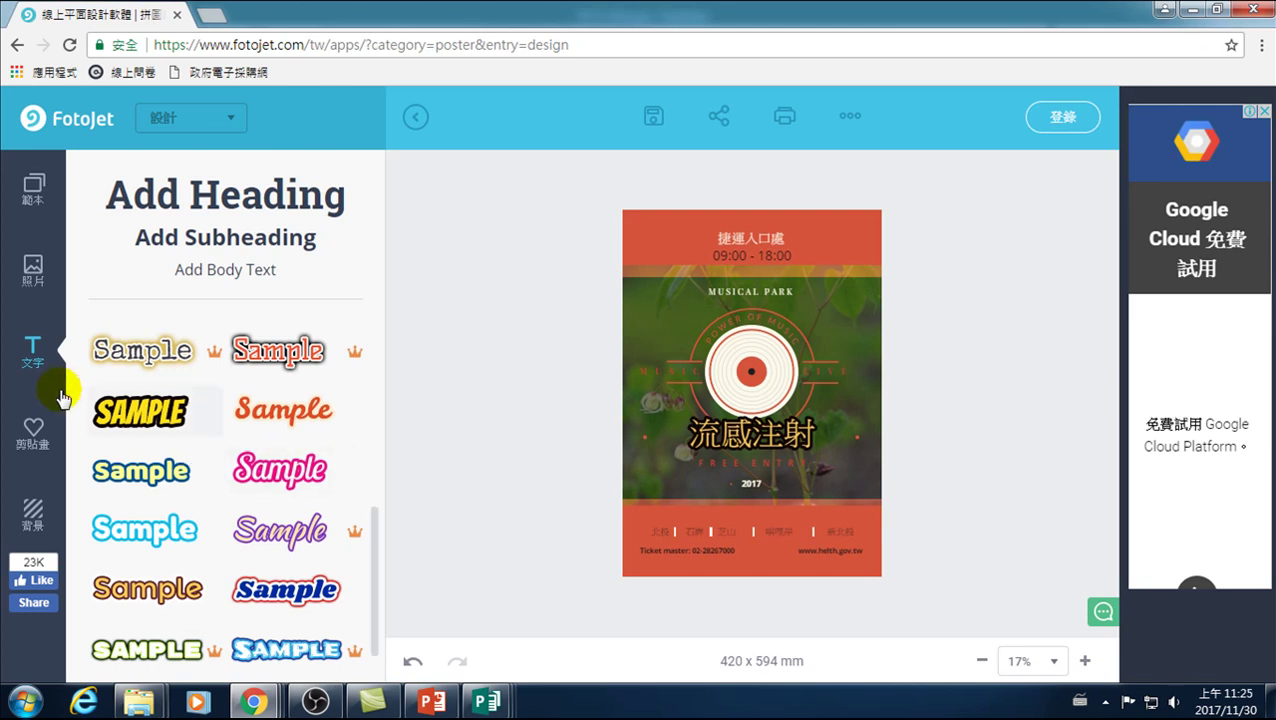
- Browse the shapes and icons clip art categories
{"action": "left_click", "coordinate": [33, 430]}
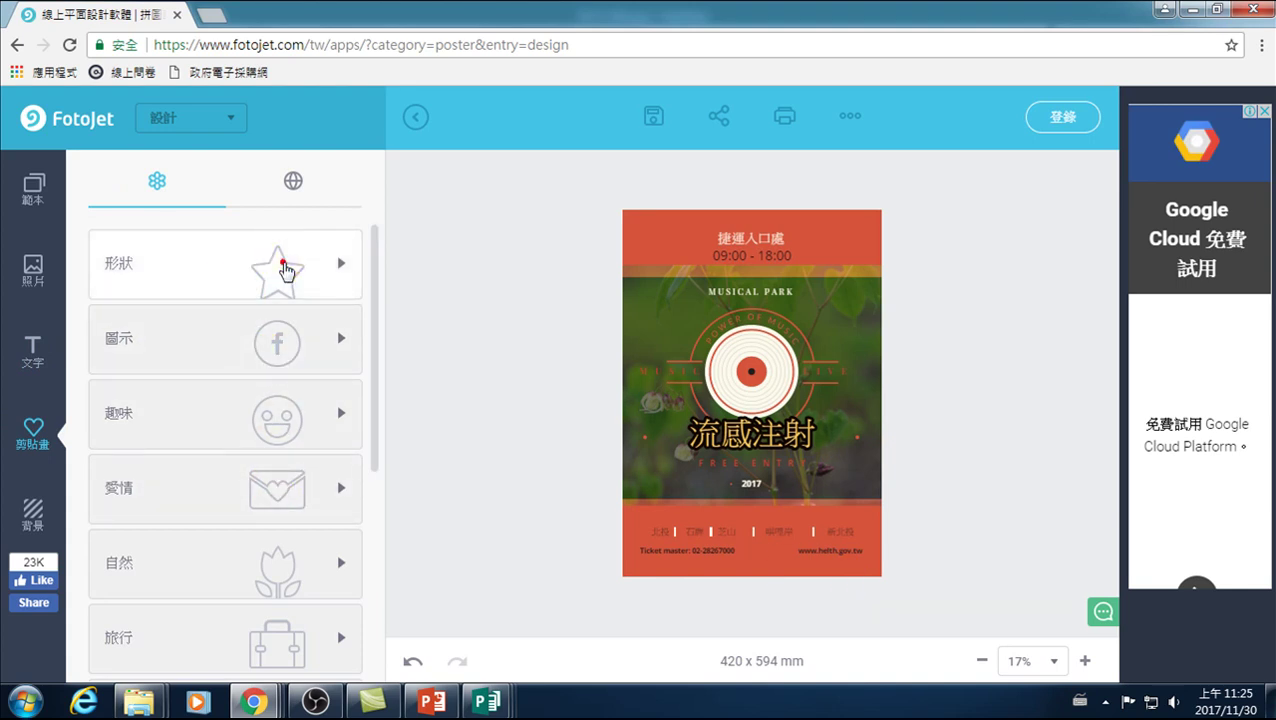
{"action": "left_click", "coordinate": [285, 268]}
{"action": "scroll", "coordinate": [191, 421], "scroll_direction": "down", "scroll_amount": 1}
{"action": "scroll", "coordinate": [199, 407], "scroll_direction": "down", "scroll_amount": 4}
{"action": "scroll", "coordinate": [205, 360], "scroll_direction": "down", "scroll_amount": 2}
{"action": "scroll", "coordinate": [200, 330], "scroll_direction": "up", "scroll_amount": 3}
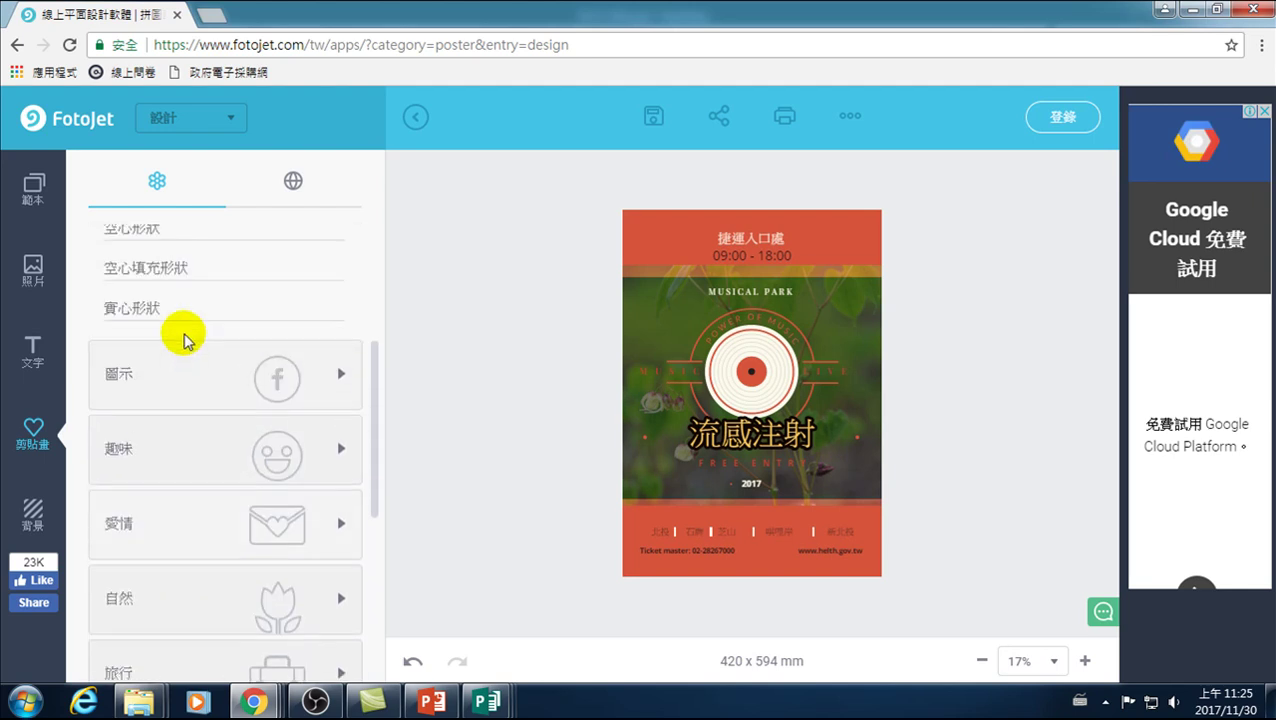
{"action": "scroll", "coordinate": [170, 400], "scroll_direction": "up", "scroll_amount": 1}
{"action": "left_click", "coordinate": [163, 405]}
{"action": "scroll", "coordinate": [220, 420], "scroll_direction": "down", "scroll_amount": 3}
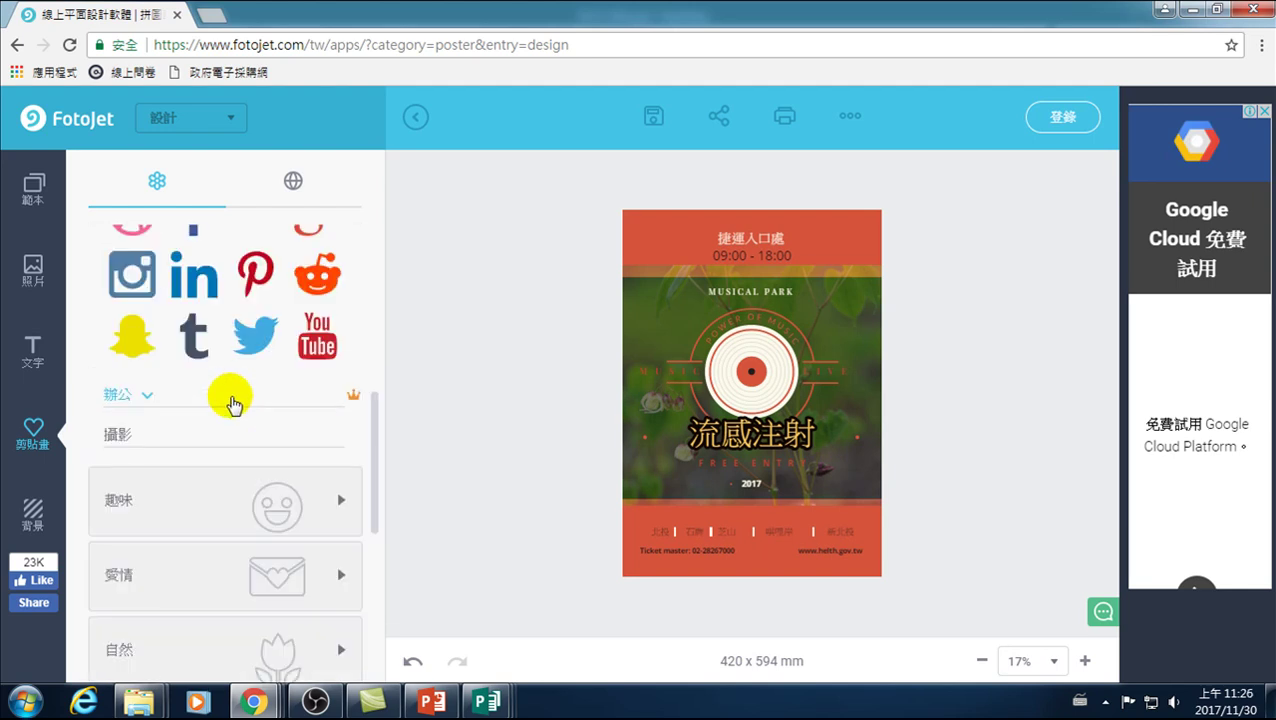
{"action": "scroll", "coordinate": [229, 399], "scroll_direction": "down", "scroll_amount": 3}
{"action": "scroll", "coordinate": [200, 350], "scroll_direction": "down", "scroll_amount": 2}
{"action": "scroll", "coordinate": [175, 340], "scroll_direction": "up", "scroll_amount": 5}
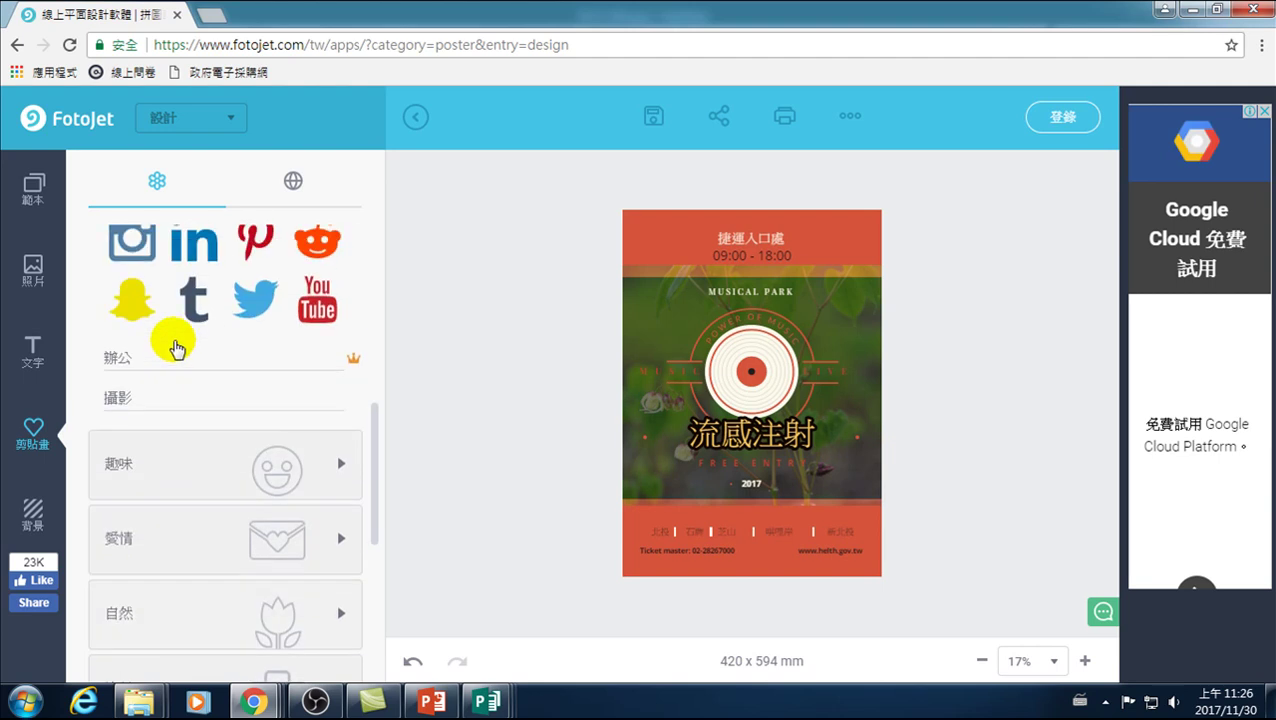
- Look through photography and fun sets, then add the first 自然 > 花朵 flower garland
{"action": "left_click", "coordinate": [132, 435]}
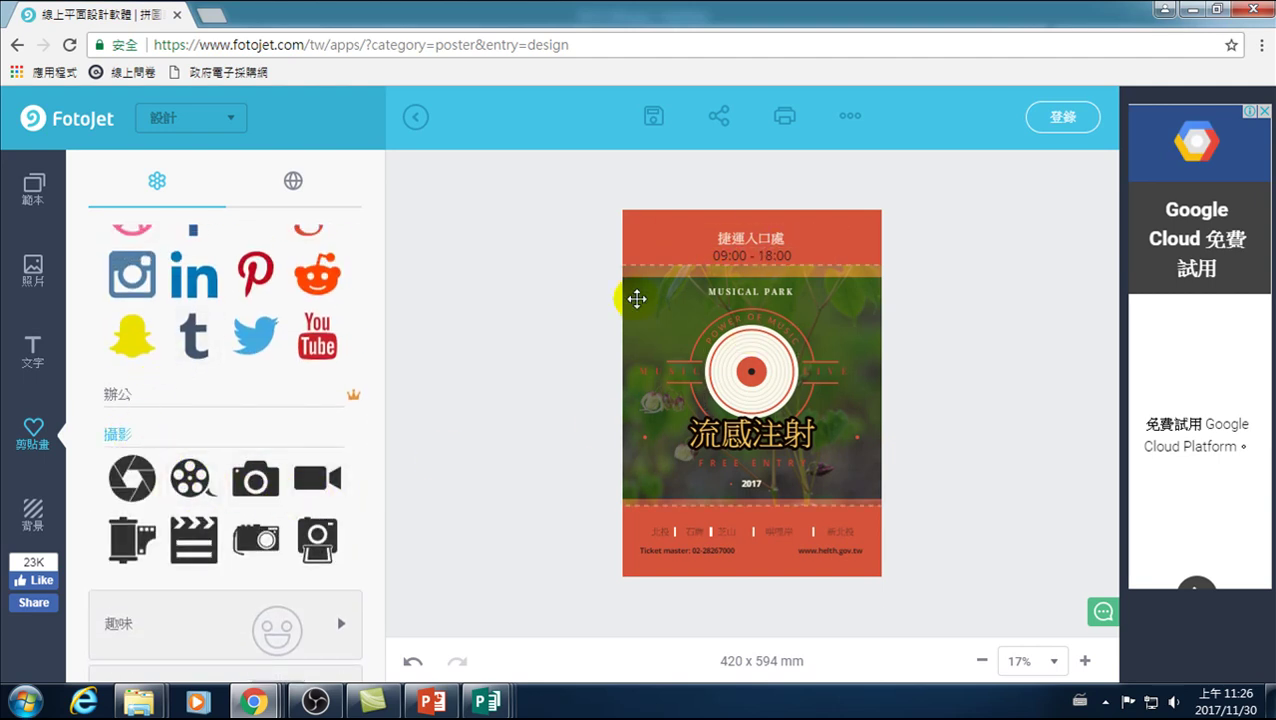
{"action": "scroll", "coordinate": [232, 507], "scroll_direction": "down", "scroll_amount": 3}
{"action": "mouse_move", "coordinate": [225, 450]}
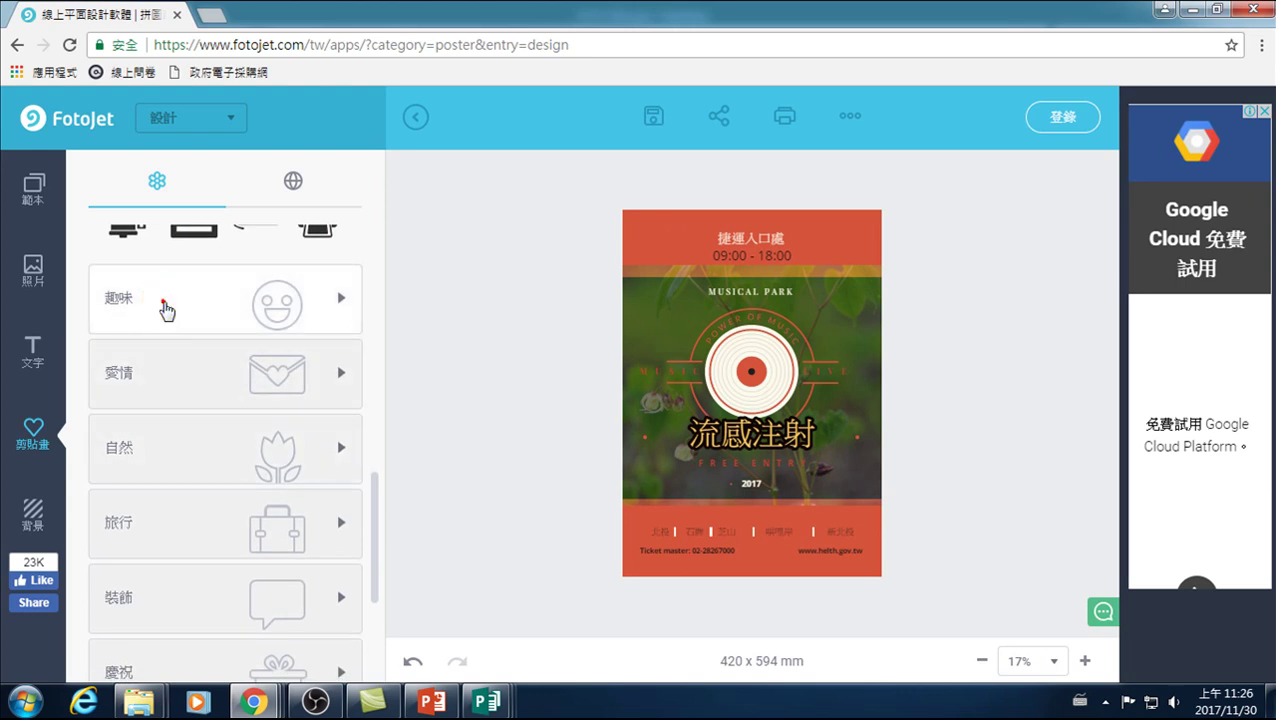
{"action": "left_click", "coordinate": [166, 310]}
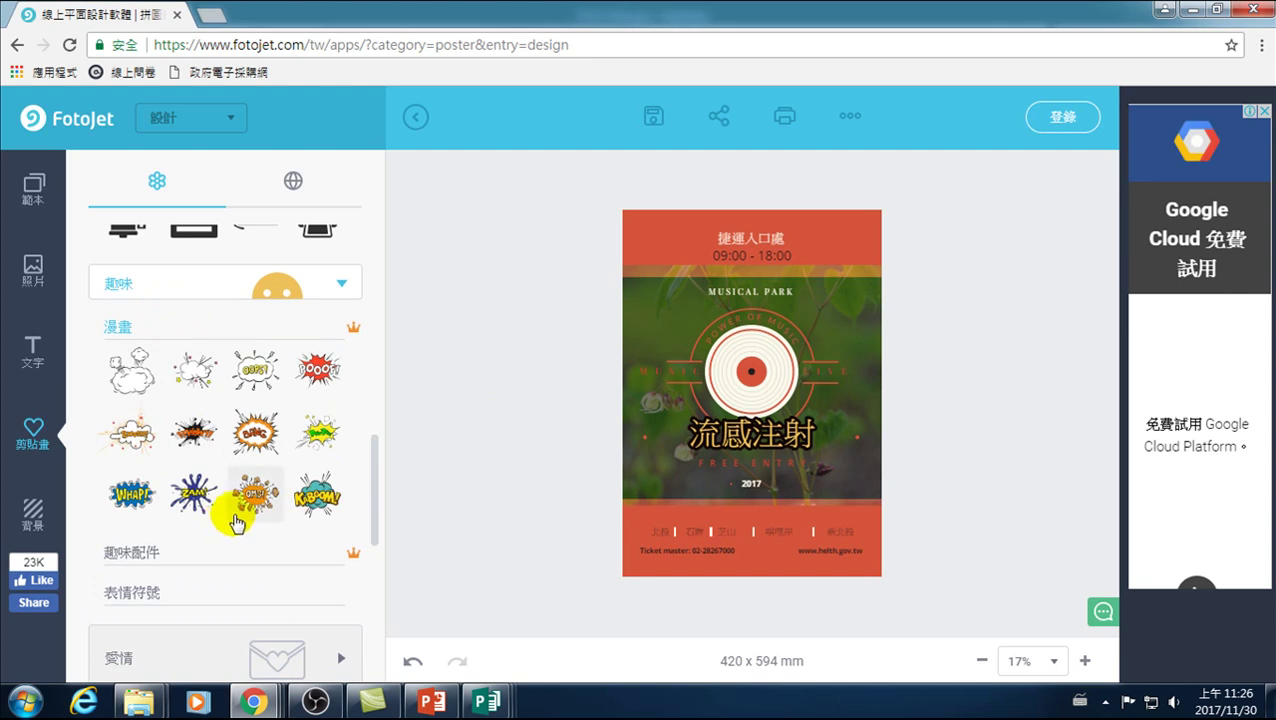
{"action": "scroll", "coordinate": [225, 500], "scroll_direction": "down", "scroll_amount": 4}
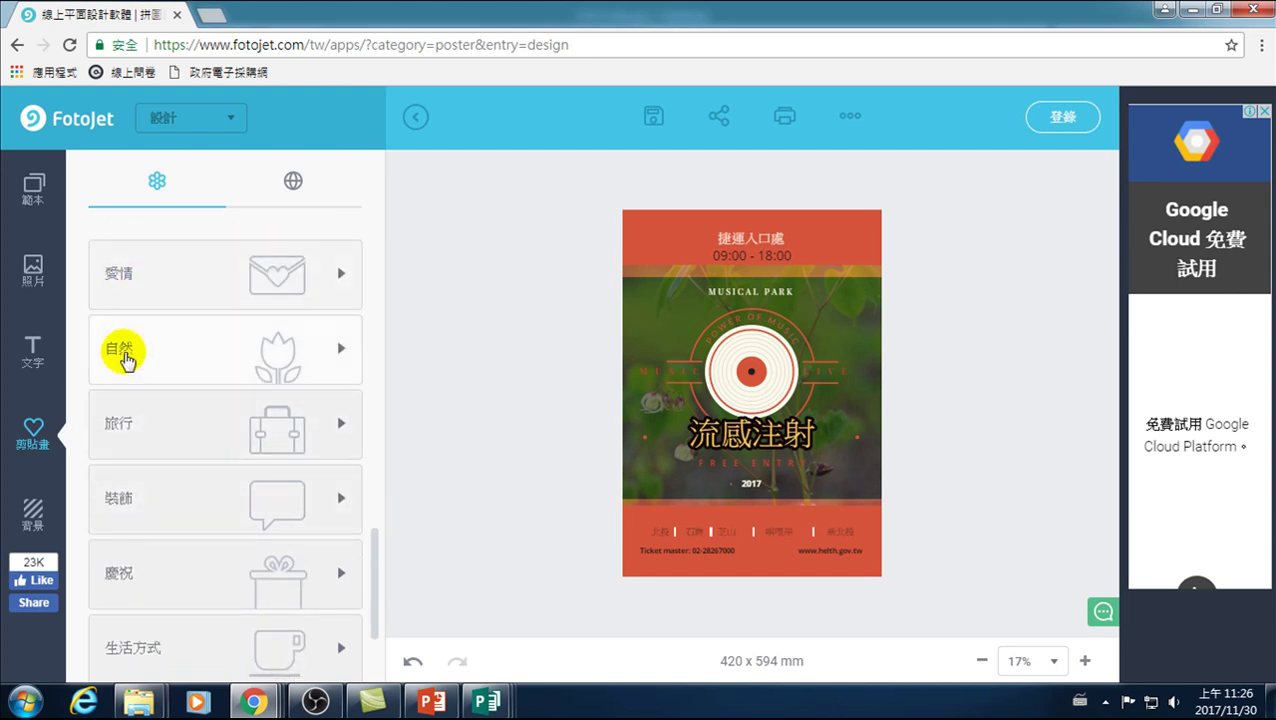
{"action": "left_click", "coordinate": [125, 355]}
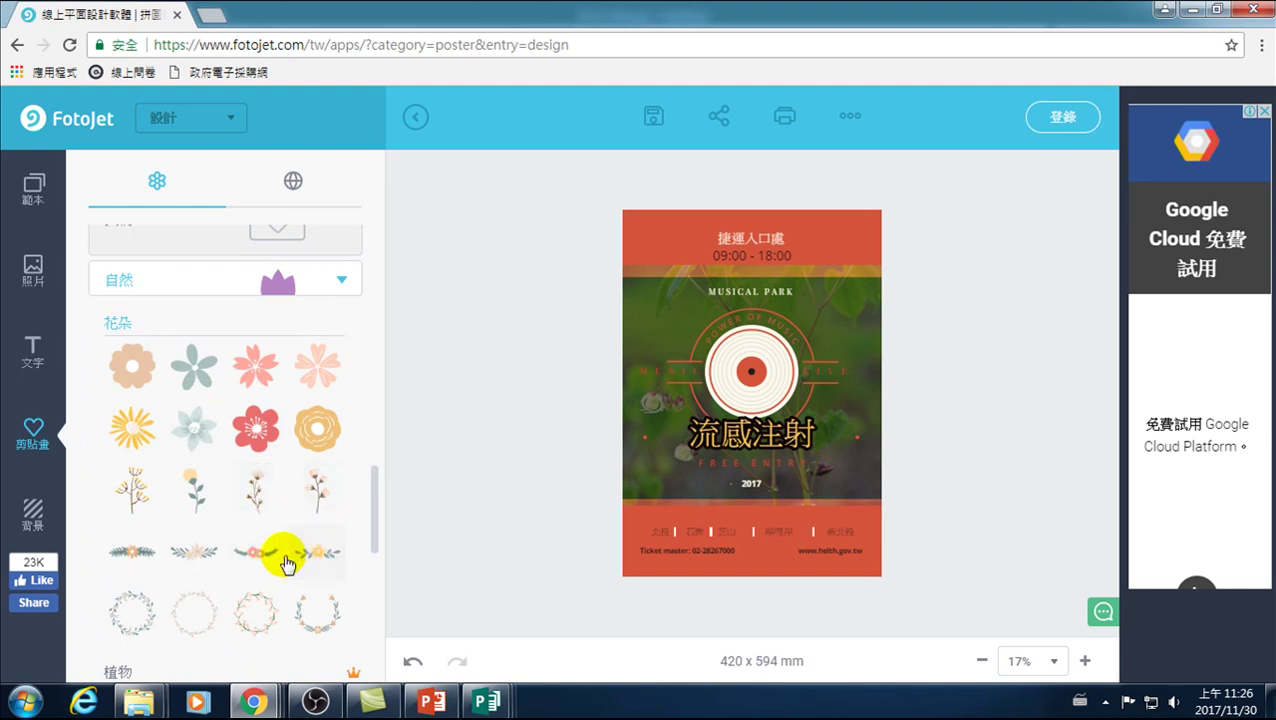
{"action": "scroll", "coordinate": [285, 565], "scroll_direction": "down", "scroll_amount": 1}
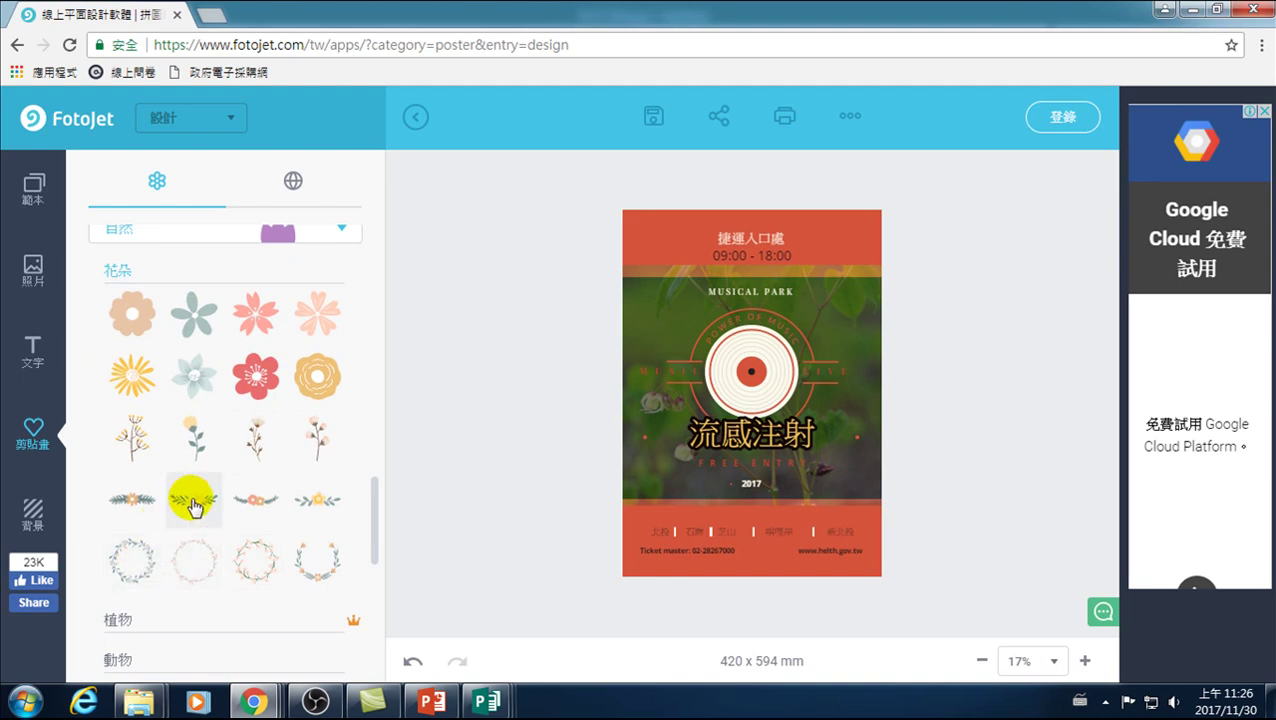
{"action": "left_click", "coordinate": [150, 498]}
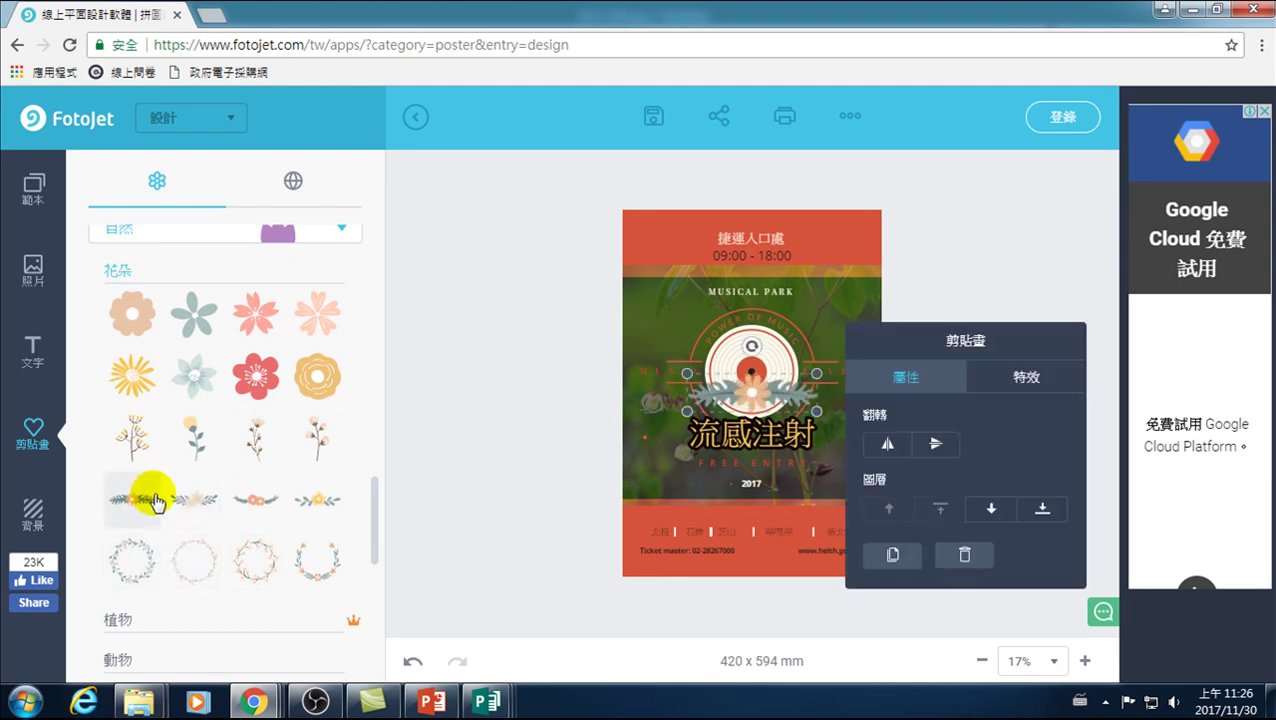
- Move the flower garland to the top-right beside the 捷運入口處 header
{"action": "mouse_move", "coordinate": [750, 396]}
{"action": "left_mouse_down"}
{"action": "mouse_move", "coordinate": [659, 223]}
{"action": "mouse_move", "coordinate": [638, 249]}
{"action": "mouse_move", "coordinate": [588, 230]}
{"action": "mouse_move", "coordinate": [650, 248]}
{"action": "left_mouse_up"}
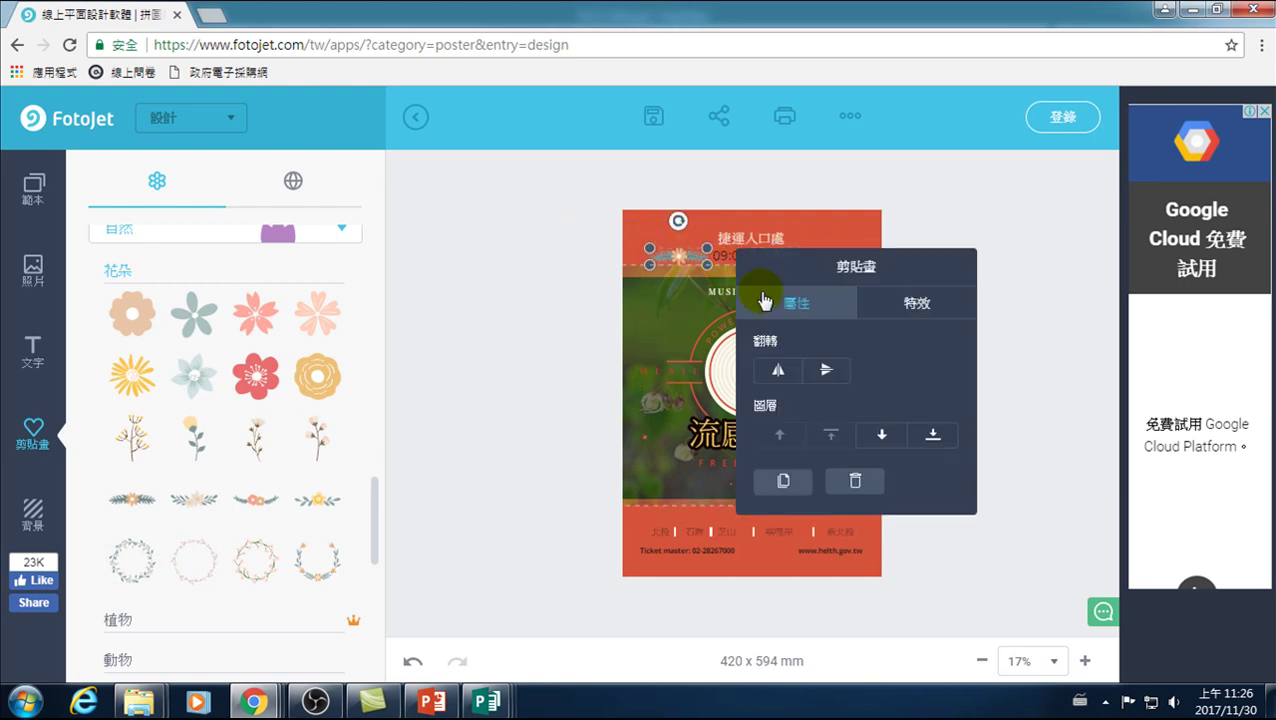
{"action": "left_click", "coordinate": [946, 224]}
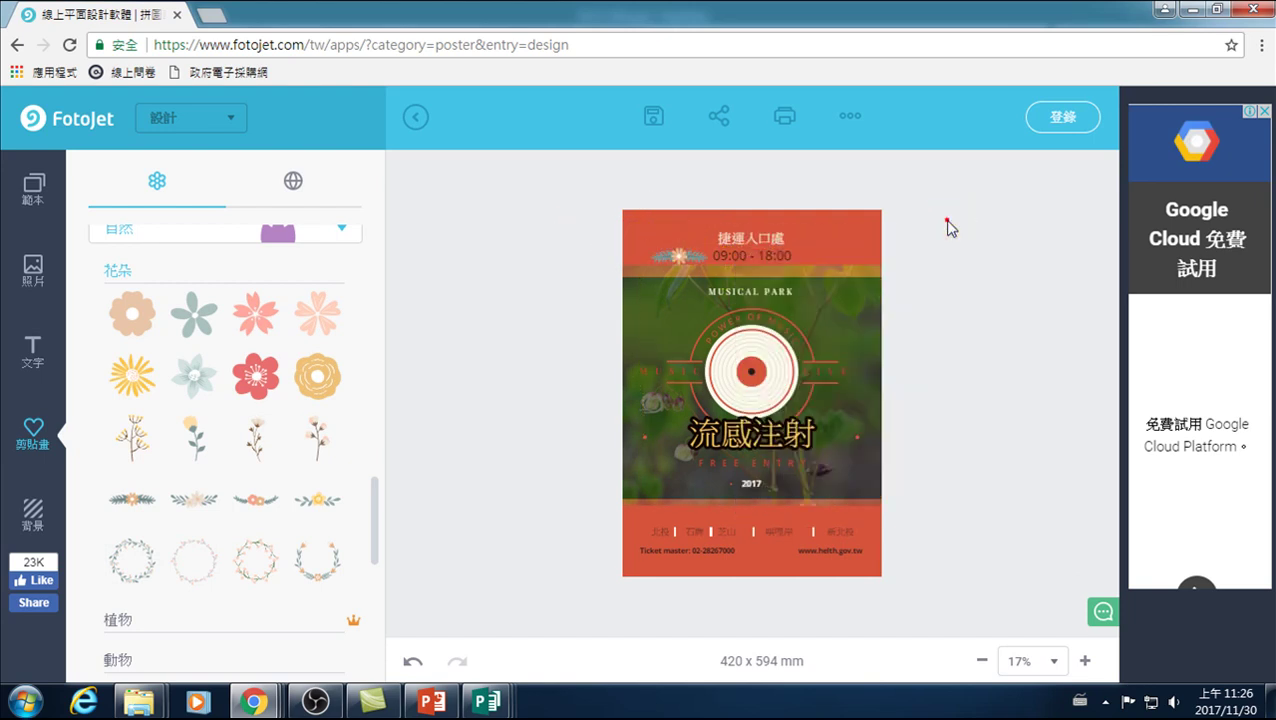
{"action": "left_click", "coordinate": [692, 256]}
{"action": "left_click_drag", "start_coordinate": [692, 256], "coordinate": [848, 251]}
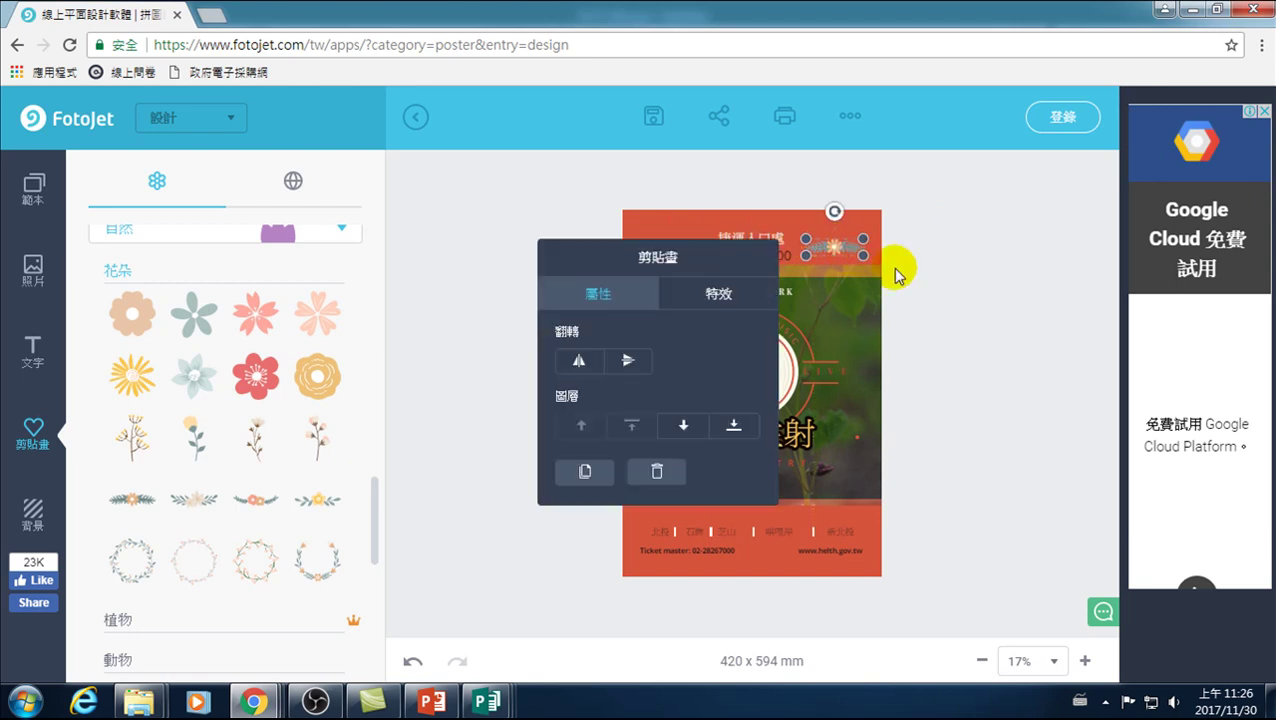
{"action": "left_click", "coordinate": [843, 245]}
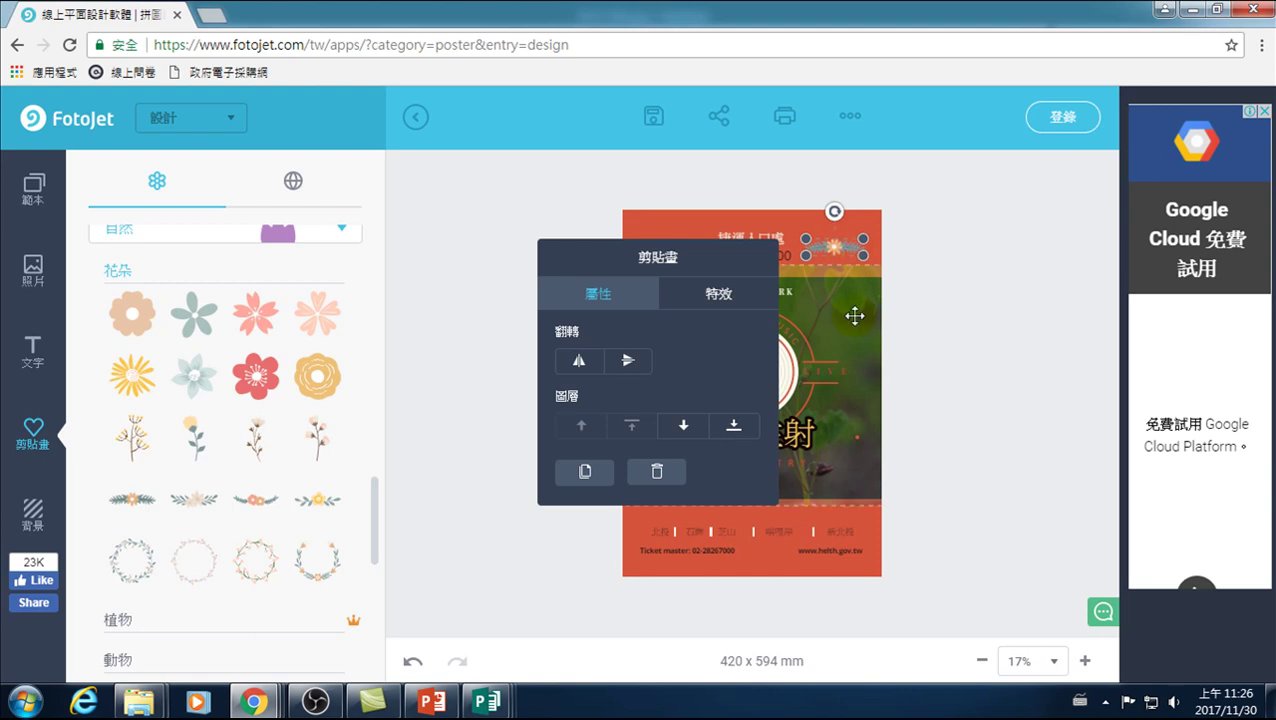
{"action": "left_click", "coordinate": [932, 318]}
{"action": "left_click", "coordinate": [844, 246]}
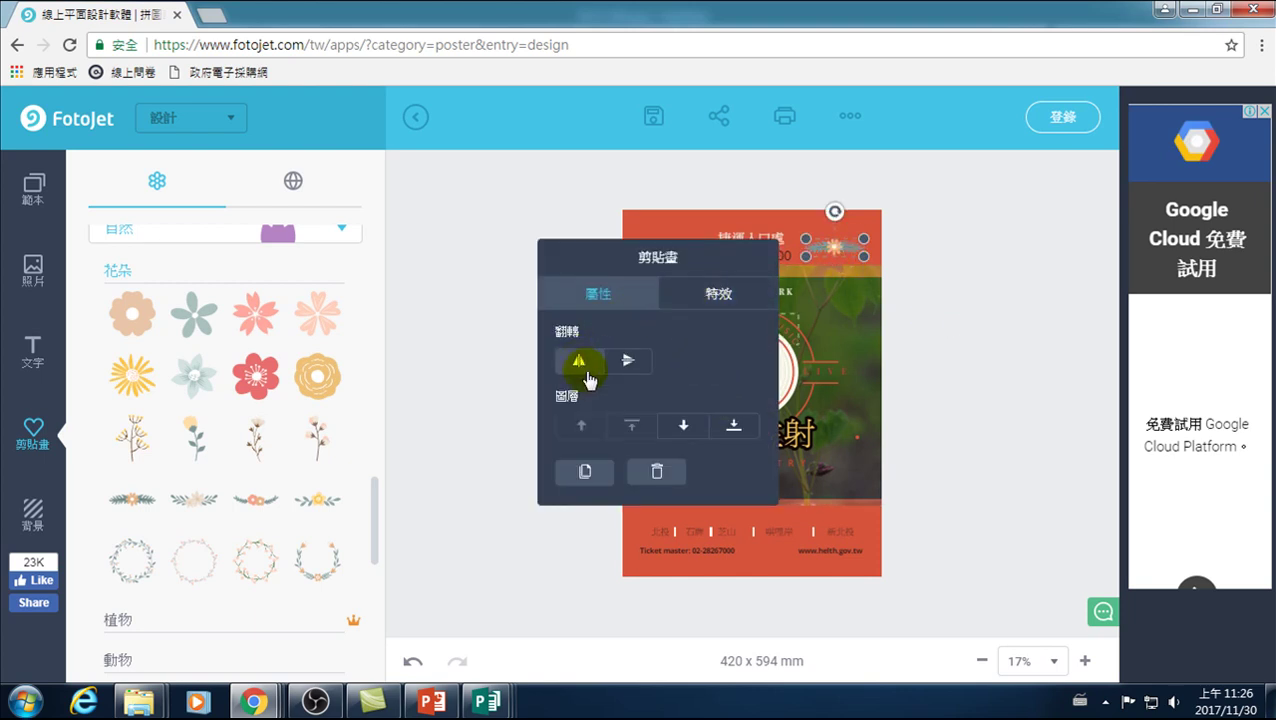
- Duplicate the garland, place the copy at the top-left, and nudge the right one inward
{"action": "left_click", "coordinate": [584, 476]}
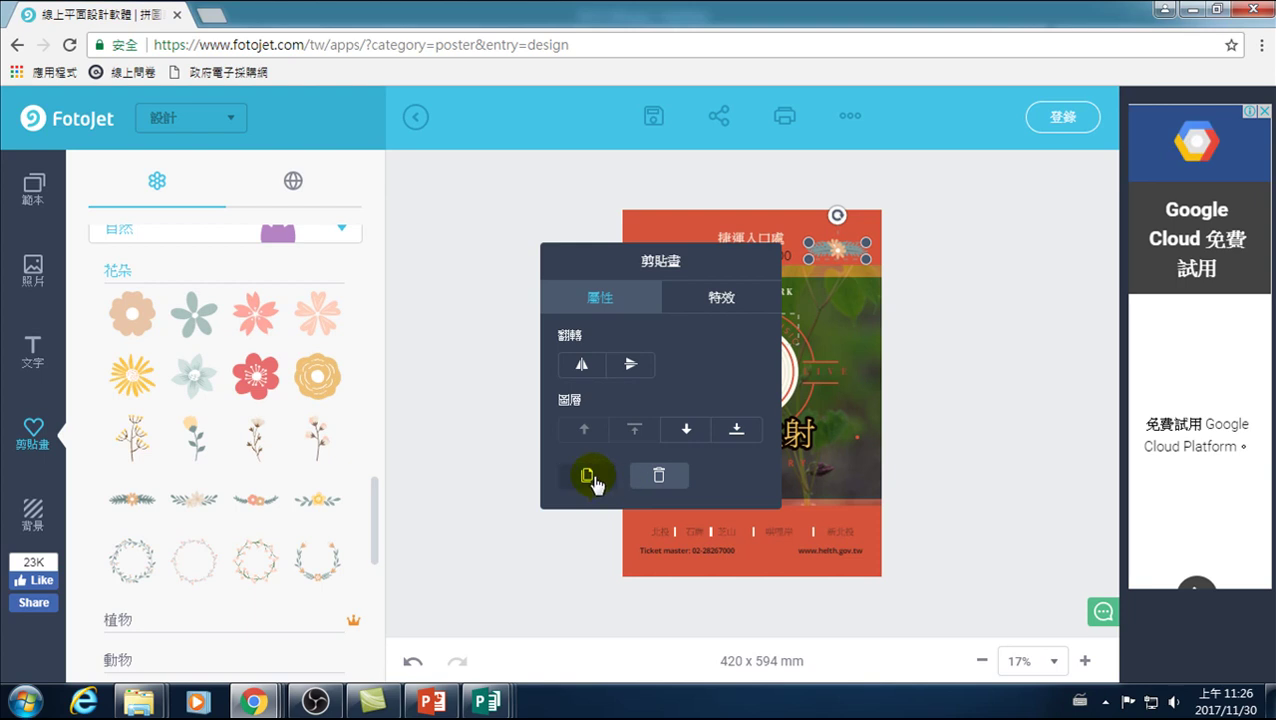
{"action": "left_click", "coordinate": [932, 292]}
{"action": "left_click", "coordinate": [838, 242]}
{"action": "left_click_drag", "start_coordinate": [838, 242], "coordinate": [672, 246]}
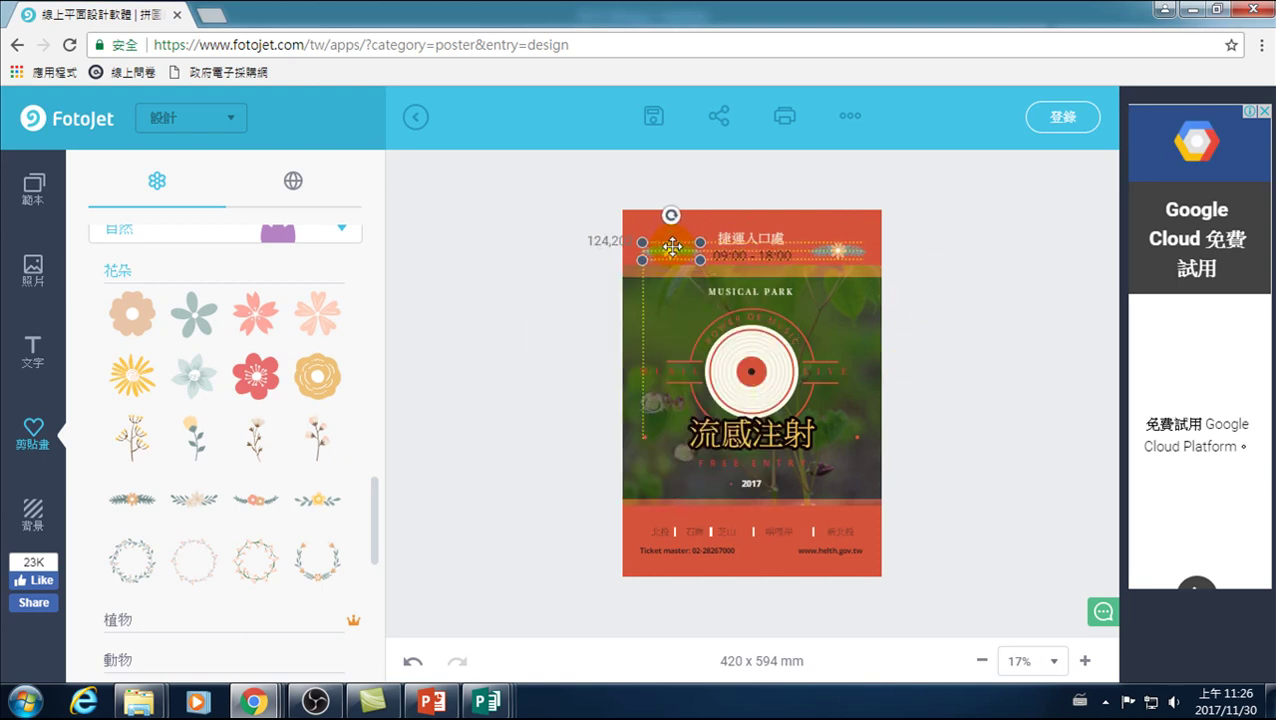
{"action": "left_click", "coordinate": [1015, 242]}
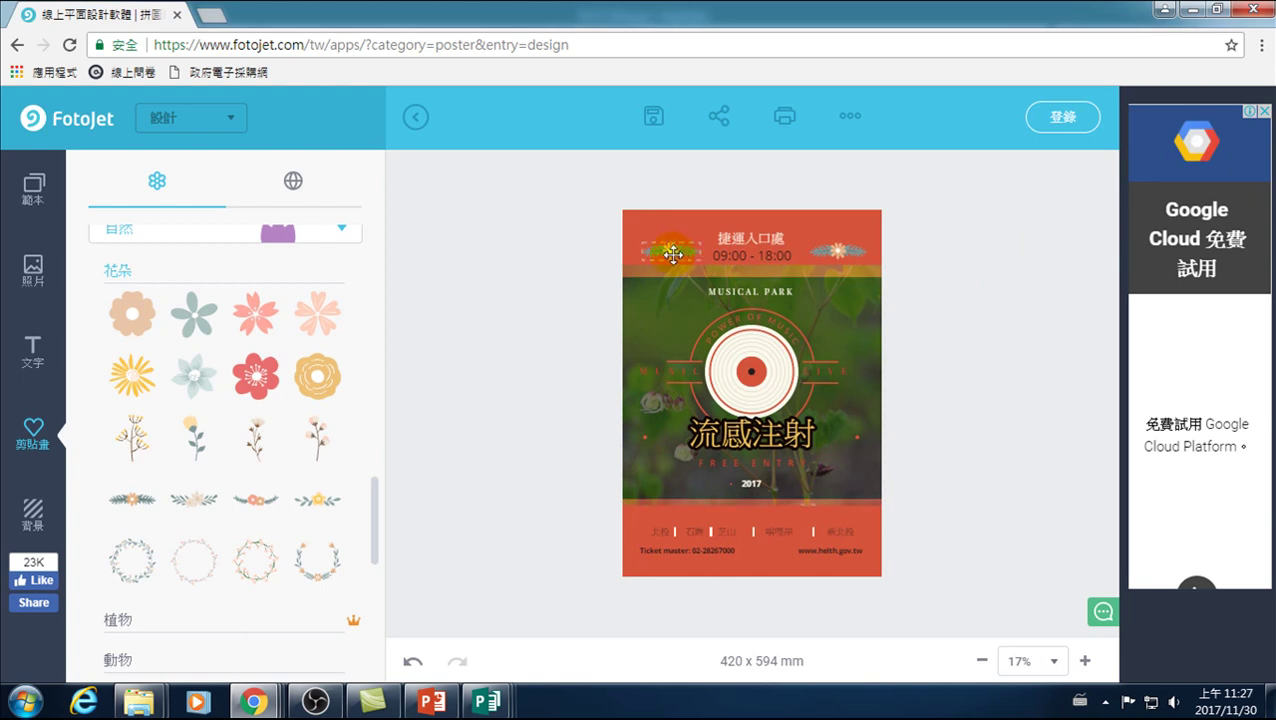
{"action": "left_click_drag", "start_coordinate": [835, 247], "coordinate": [829, 240]}
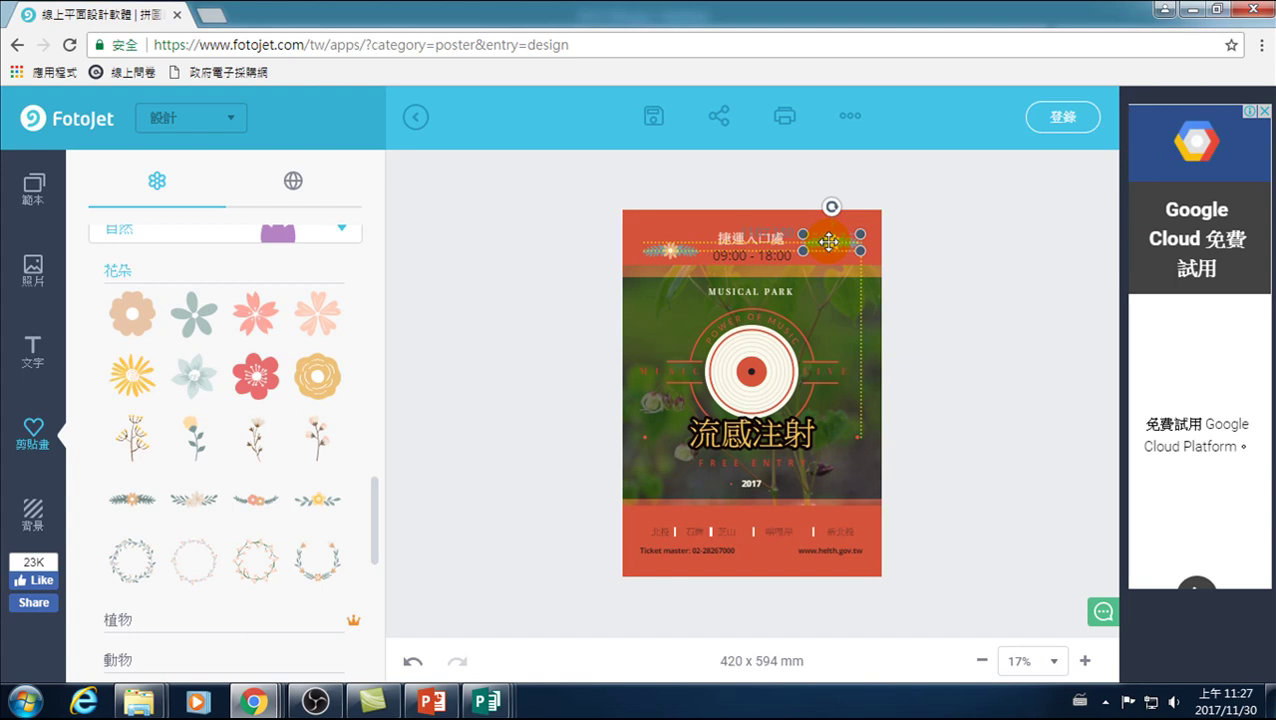
- Nudge the left garland closer to the header
{"action": "left_click", "coordinate": [496, 240]}
{"action": "left_click_drag", "start_coordinate": [662, 246], "coordinate": [667, 242]}
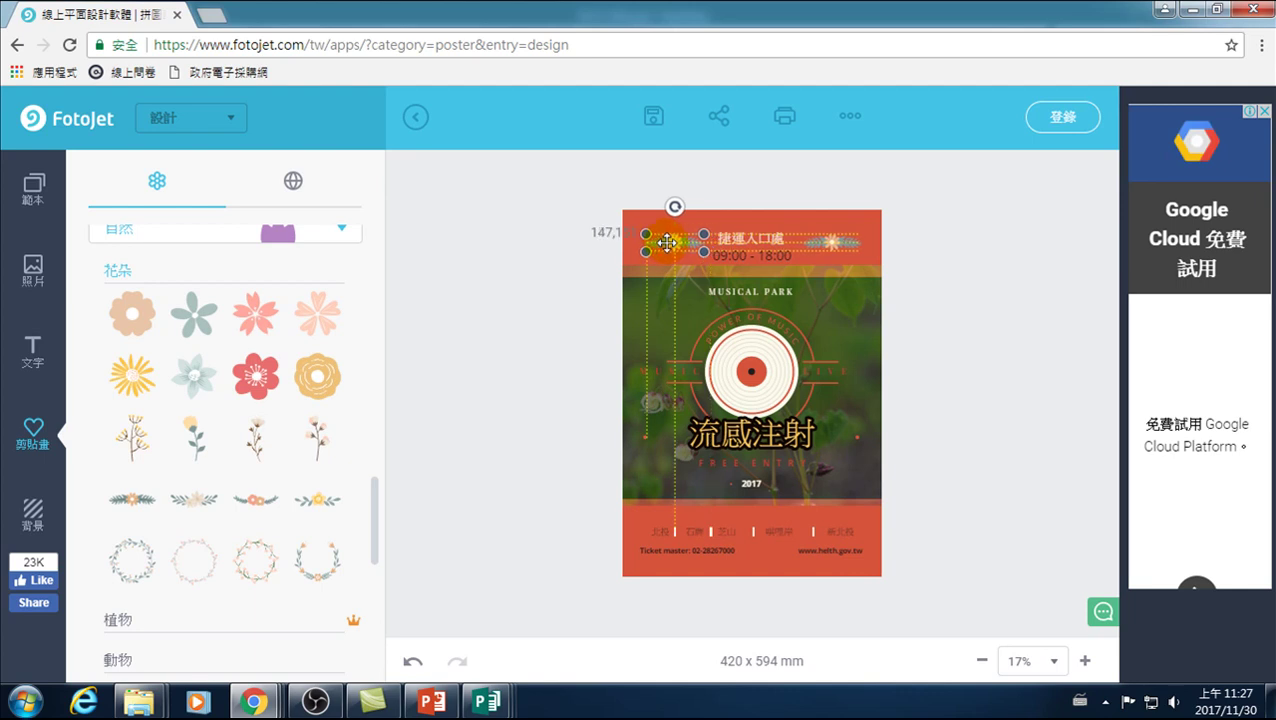
{"action": "left_click", "coordinate": [1030, 245]}
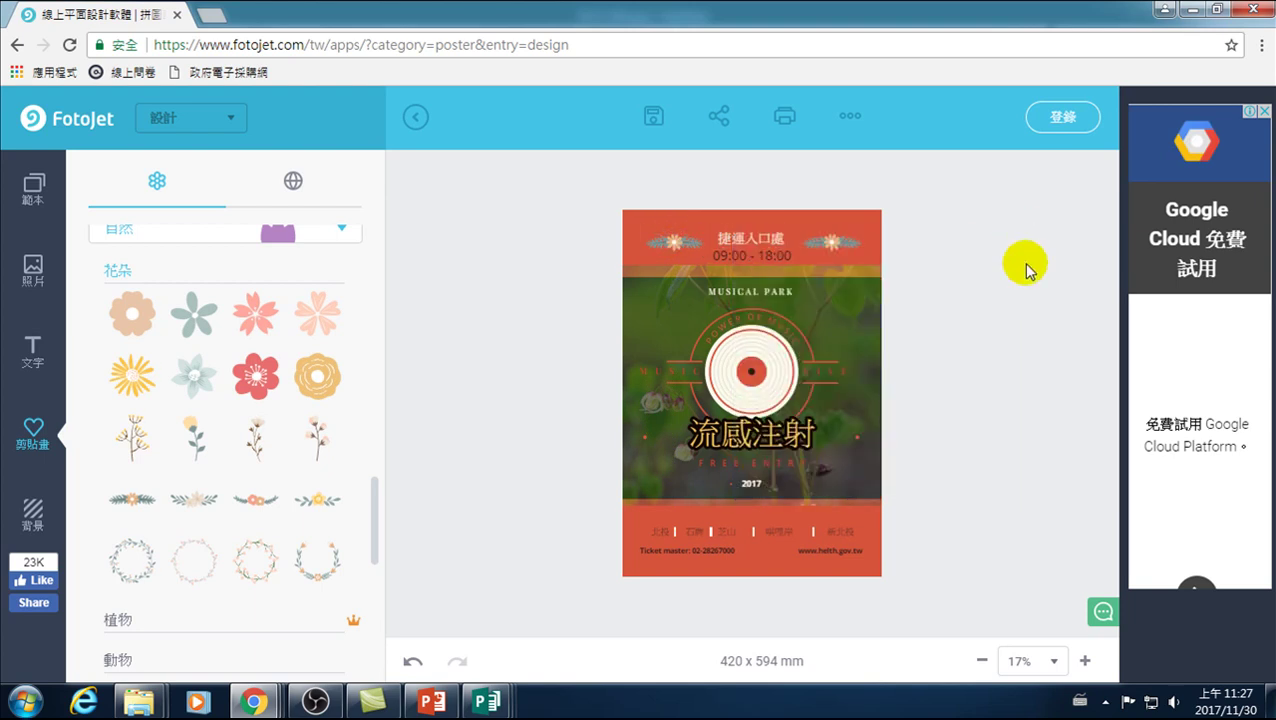
{"action": "left_click", "coordinate": [826, 243]}
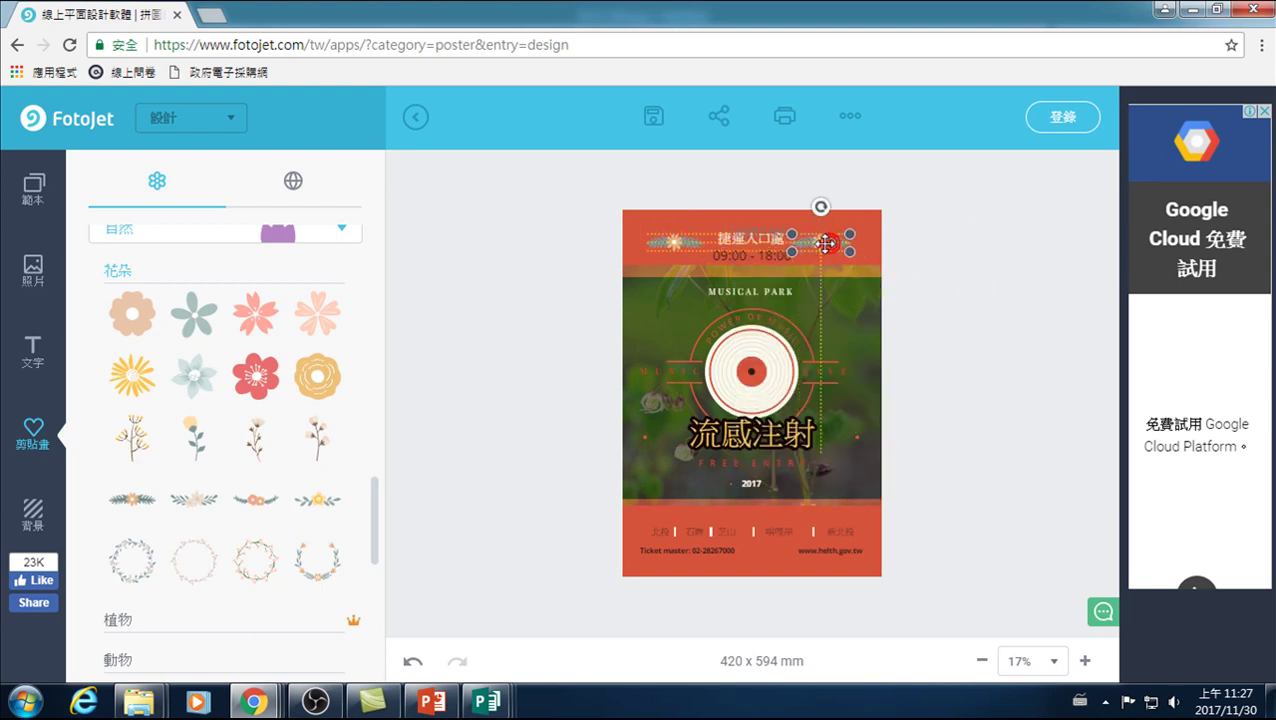
{"action": "left_click", "coordinate": [826, 243]}
{"action": "left_click", "coordinate": [955, 254]}
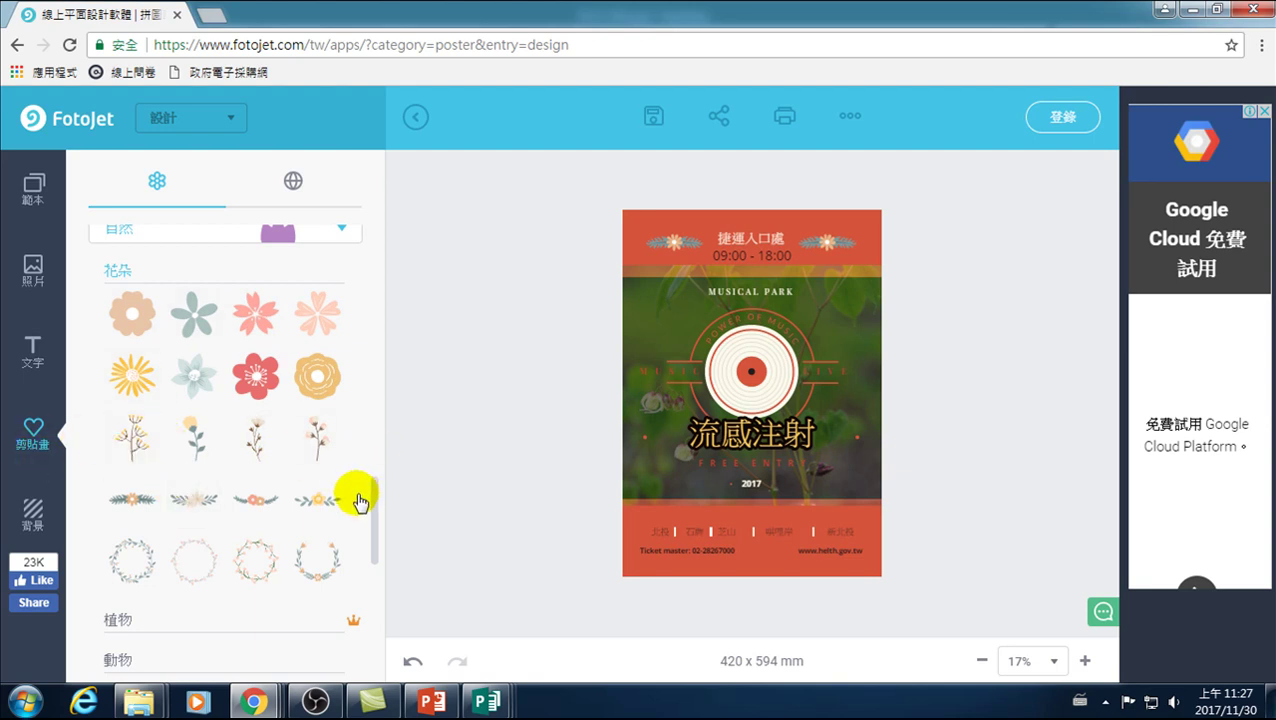
- Collapse the flowers set, browse the 節日 holiday clip art, and show the Background panel
{"action": "left_click_drag", "start_coordinate": [374, 494], "coordinate": [372, 452]}
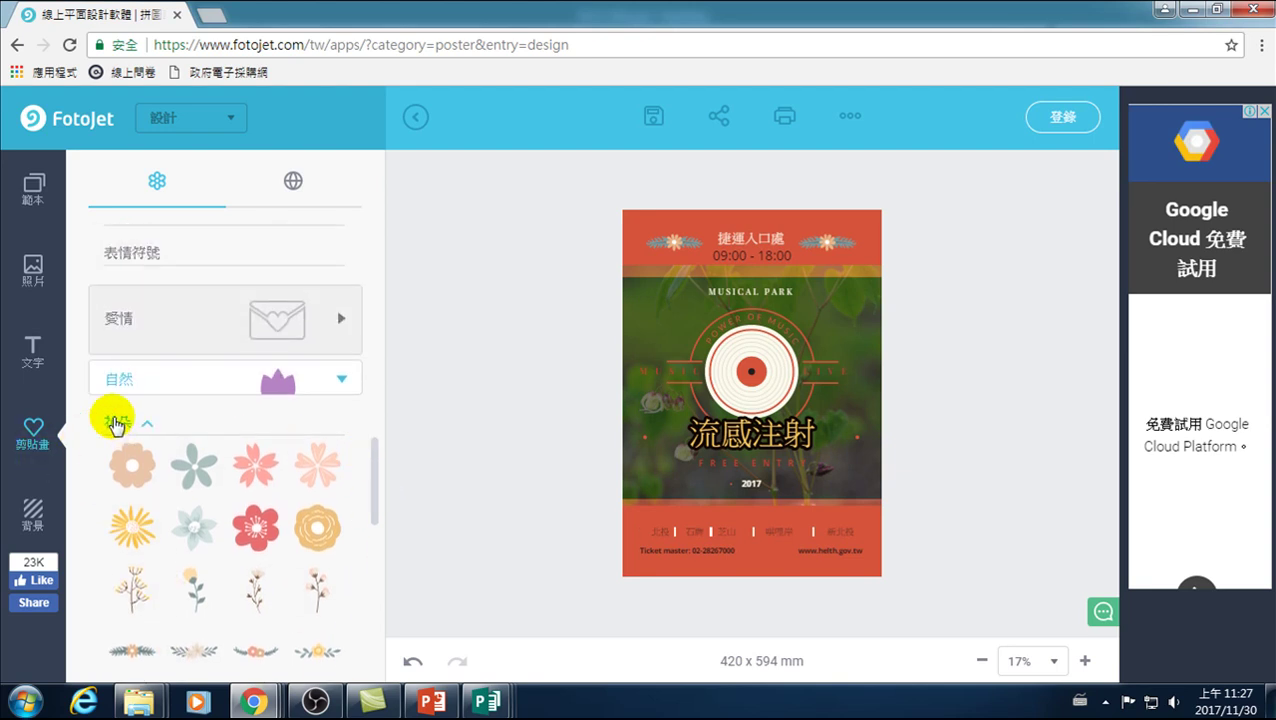
{"action": "left_click", "coordinate": [114, 420]}
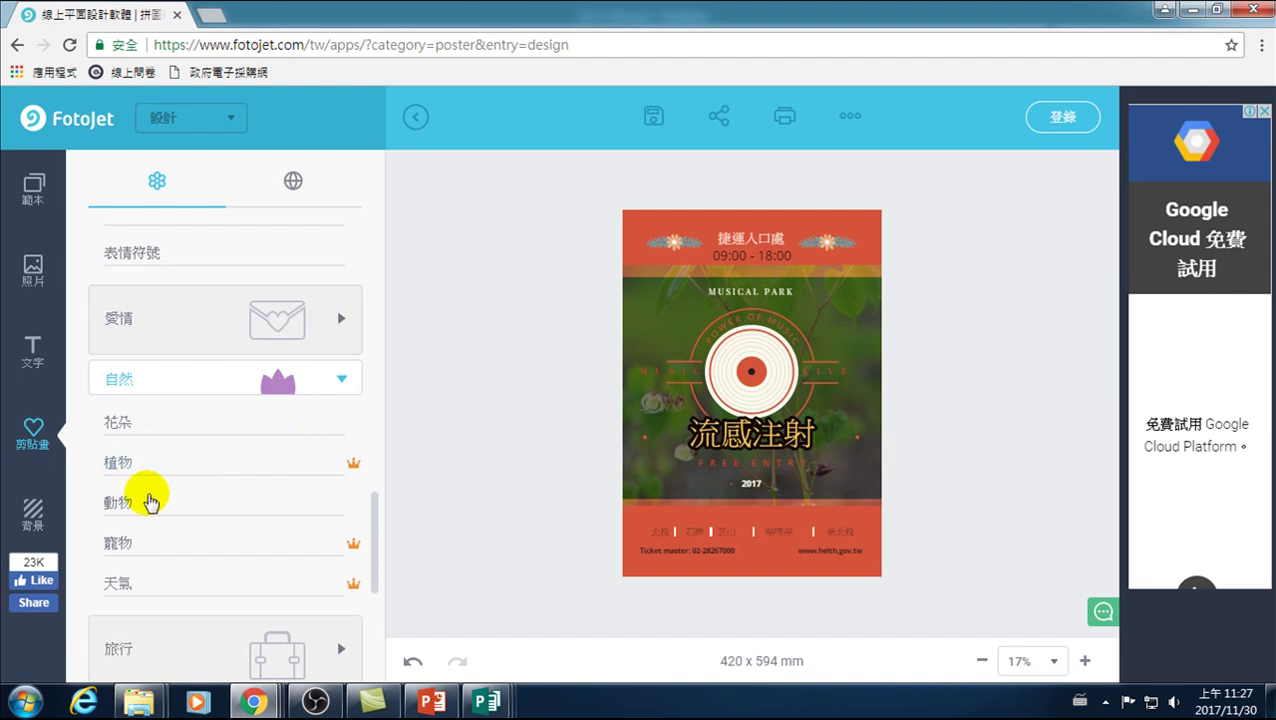
{"action": "scroll", "coordinate": [125, 436], "scroll_direction": "down", "scroll_amount": 5}
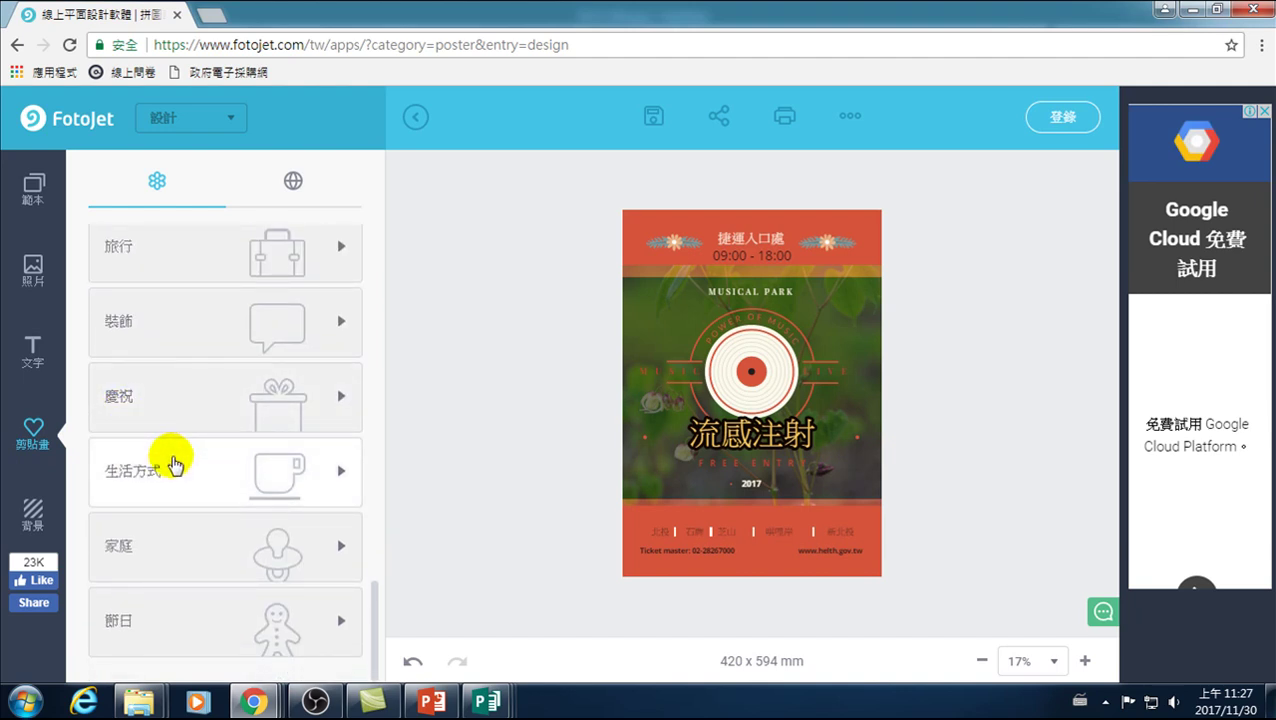
{"action": "left_click", "coordinate": [148, 612]}
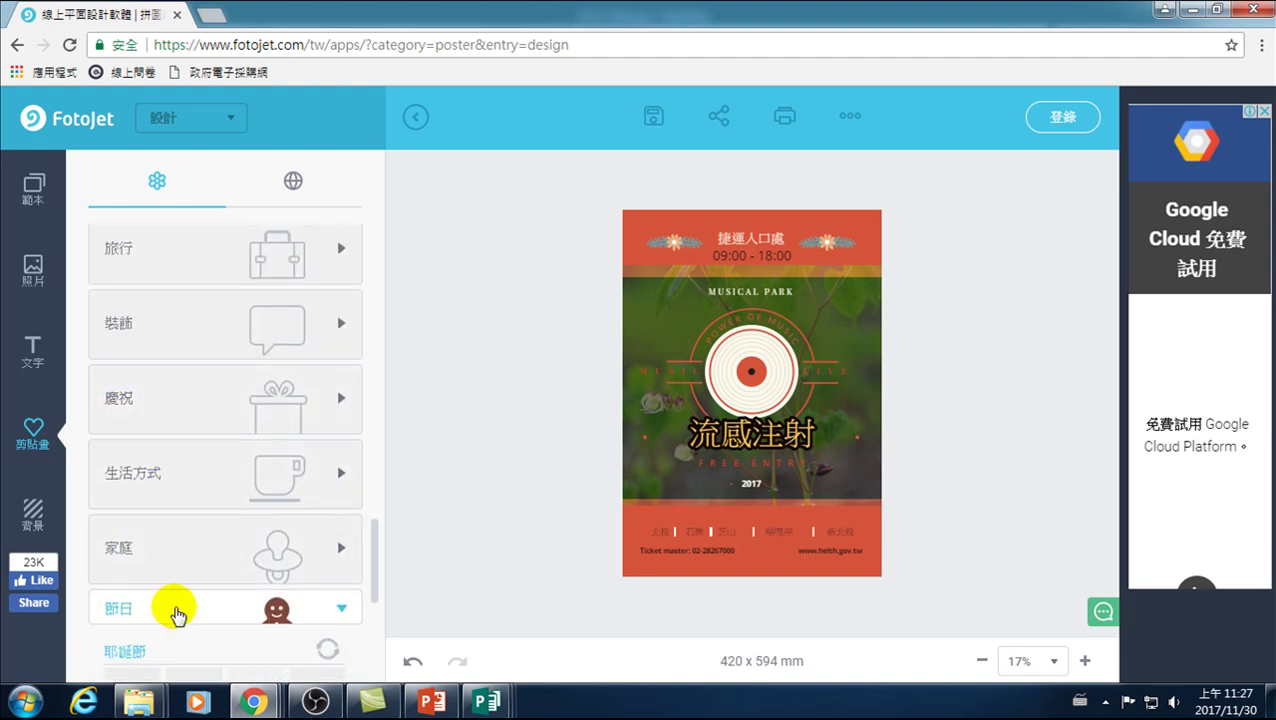
{"action": "left_click", "coordinate": [29, 514]}
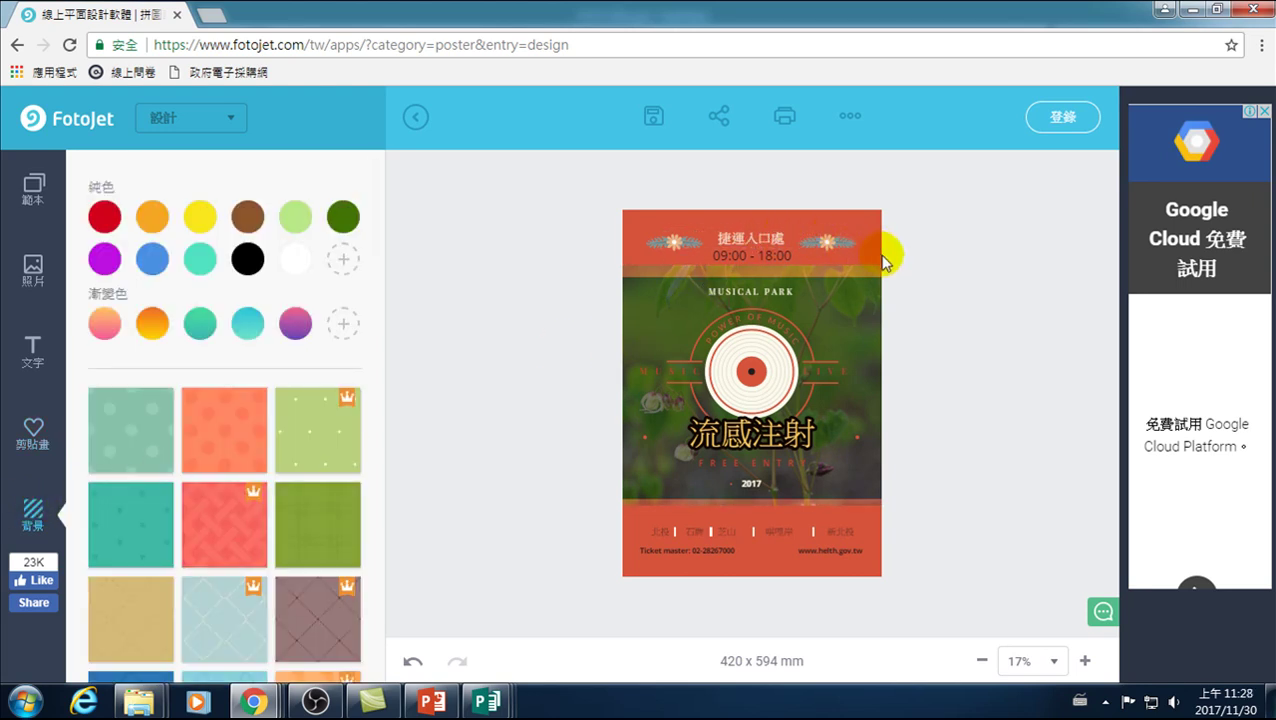
- Try yellow, light green and orange polka-dot poster backgrounds
{"action": "left_click", "coordinate": [199, 216]}
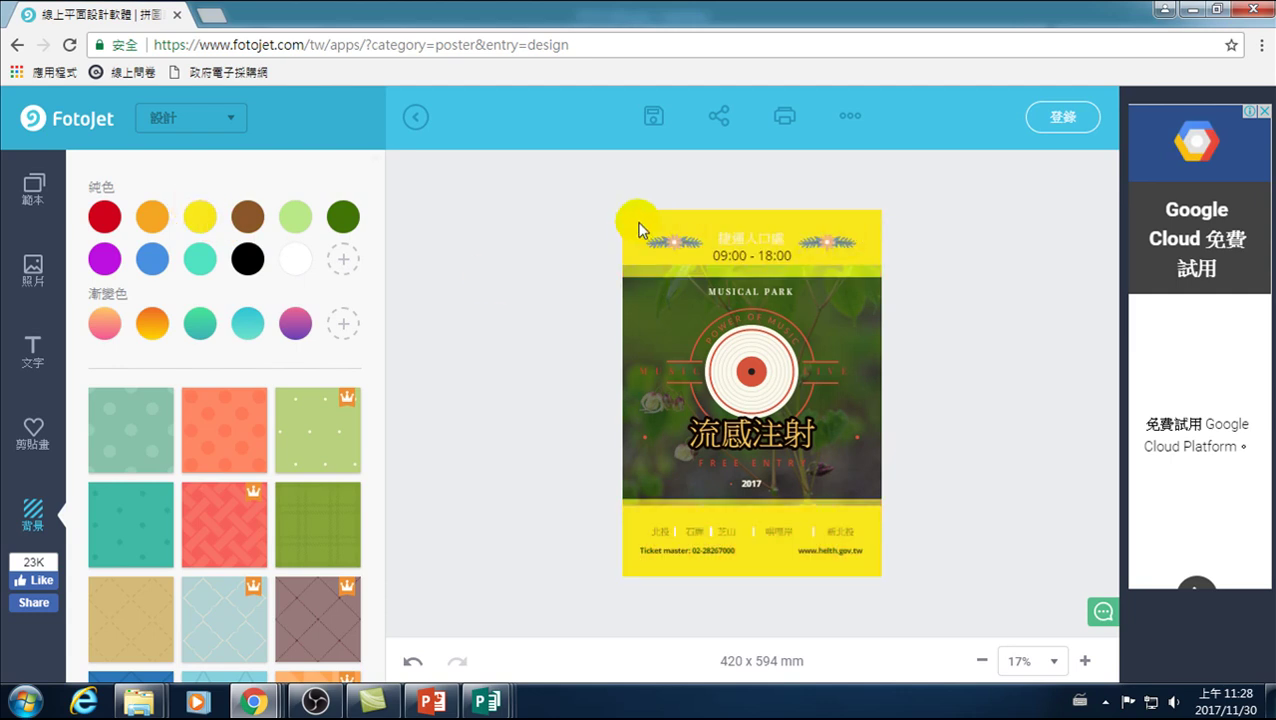
{"action": "left_click", "coordinate": [296, 216]}
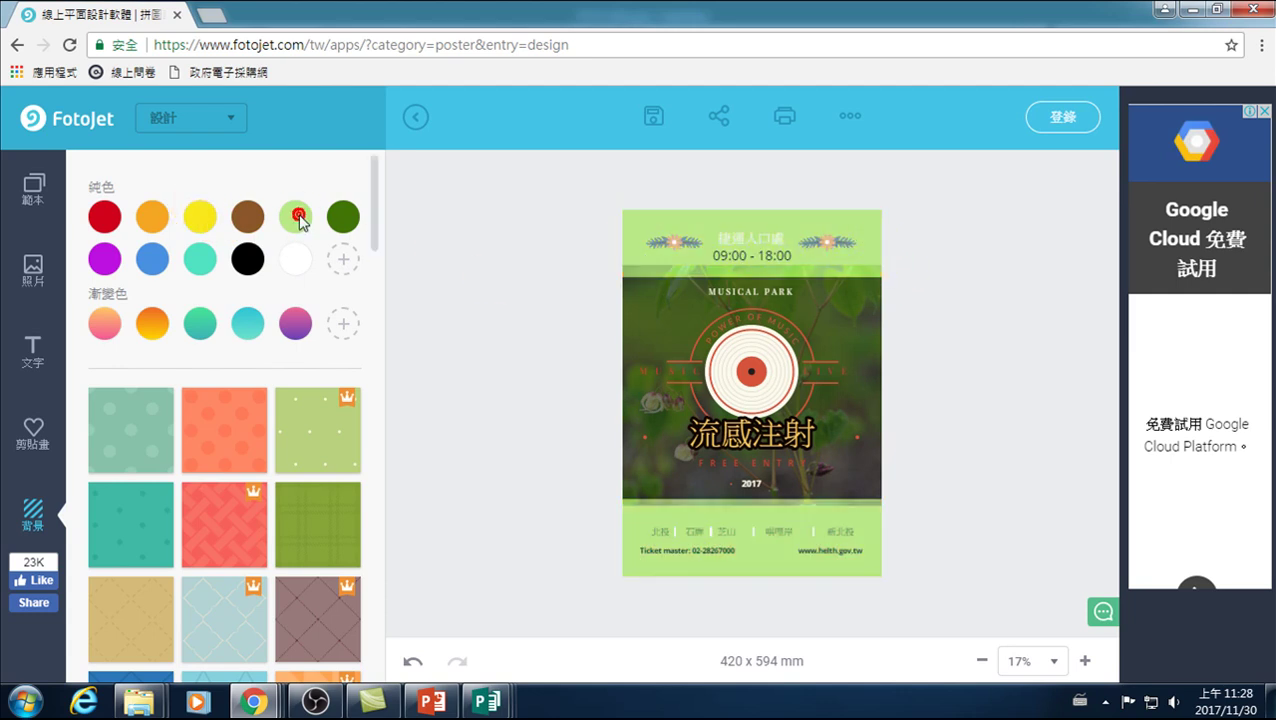
{"action": "left_click", "coordinate": [225, 432]}
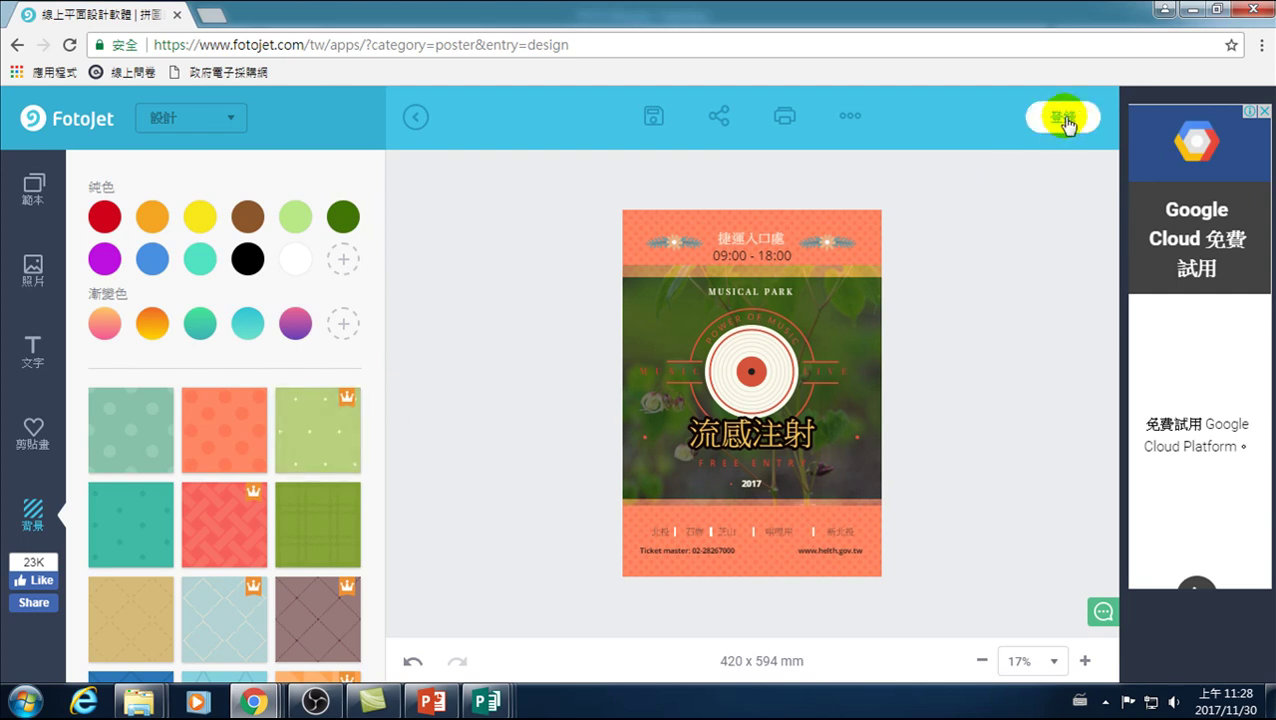
- Apply the teal hexagon pattern, then try a premium pattern that triggers the Plus prompt
{"action": "scroll", "coordinate": [250, 470], "scroll_direction": "down", "scroll_amount": 4}
{"action": "scroll", "coordinate": [222, 490], "scroll_direction": "down", "scroll_amount": 1}
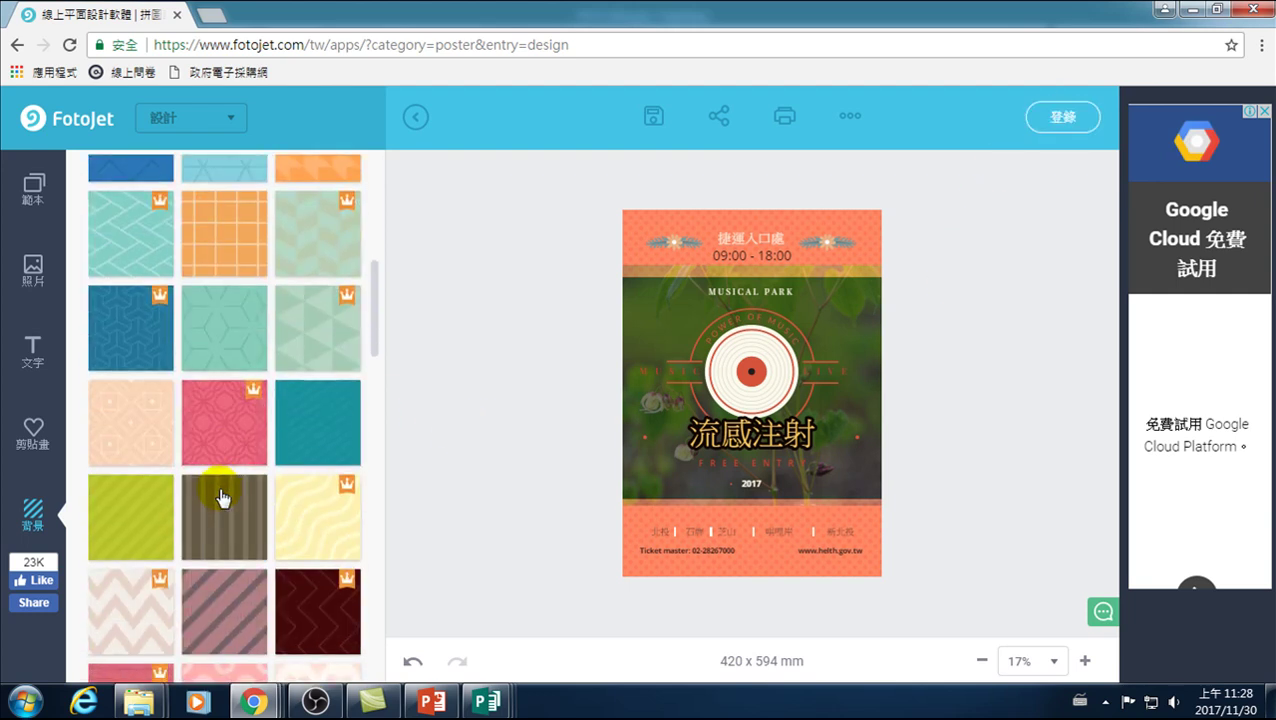
{"action": "left_click", "coordinate": [210, 345]}
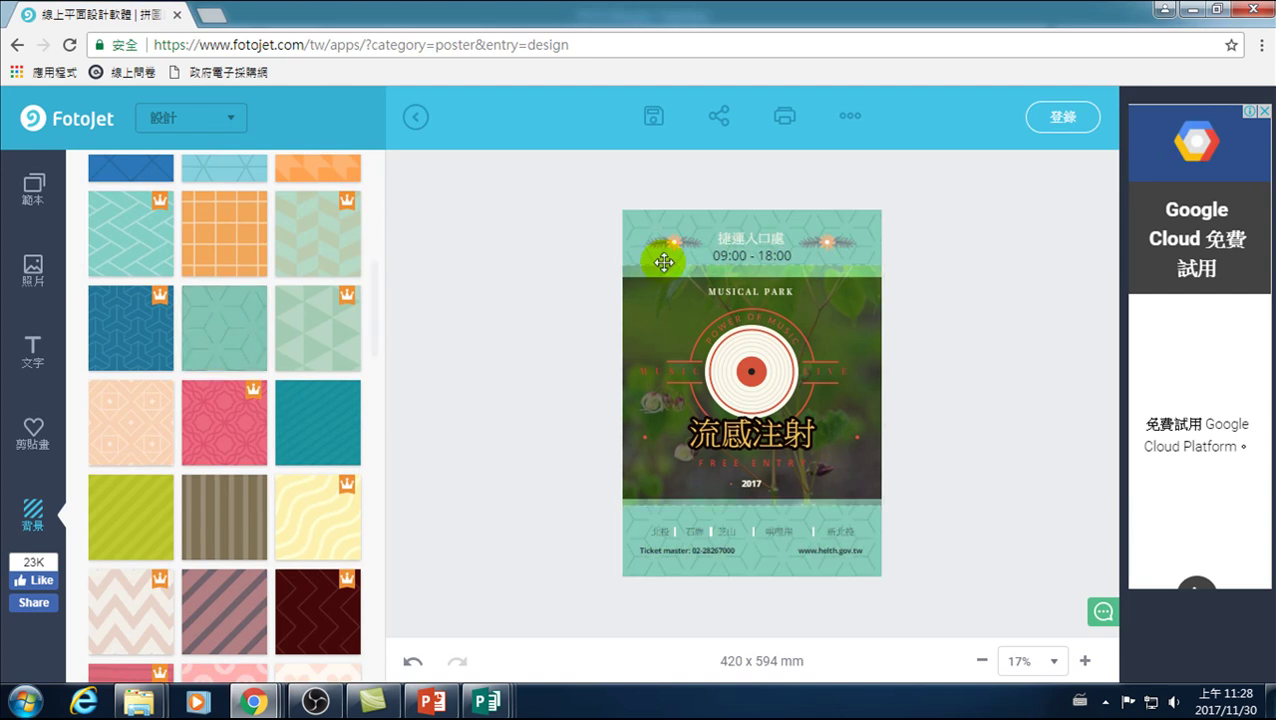
{"action": "left_click", "coordinate": [926, 318]}
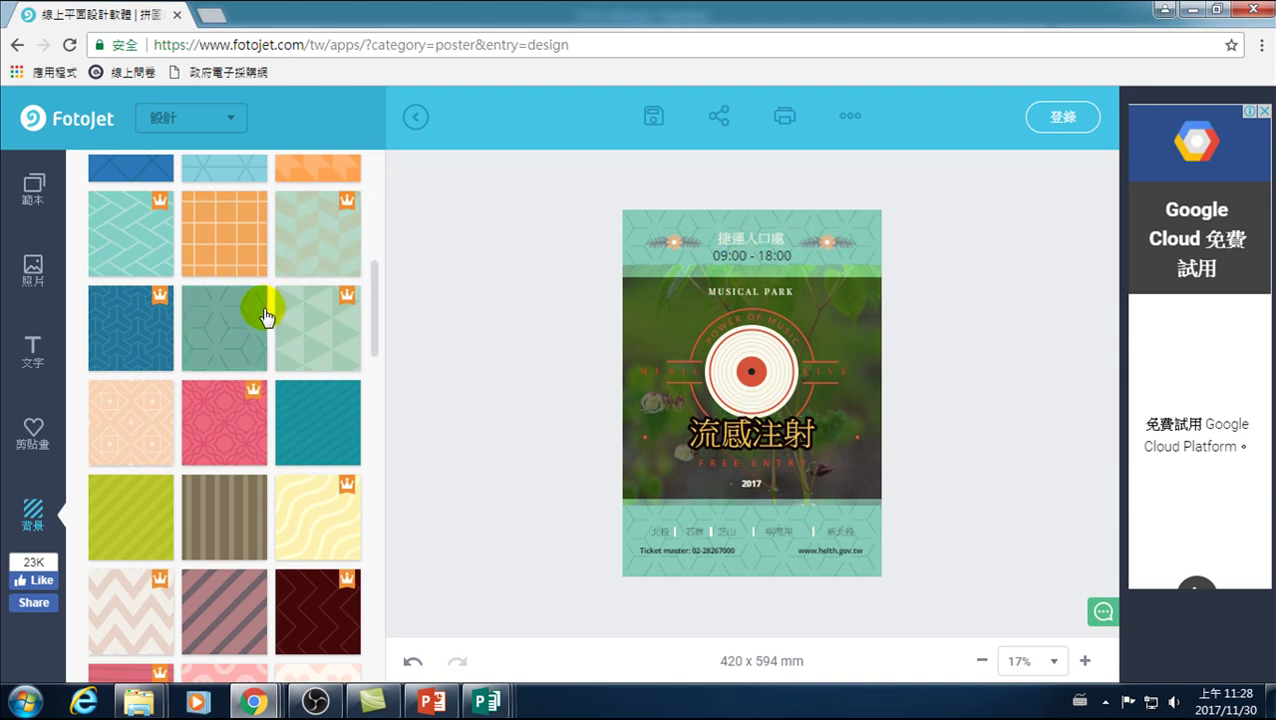
{"action": "scroll", "coordinate": [228, 455], "scroll_direction": "up", "scroll_amount": 4}
{"action": "scroll", "coordinate": [228, 455], "scroll_direction": "up", "scroll_amount": 1}
{"action": "left_click", "coordinate": [221, 453]}
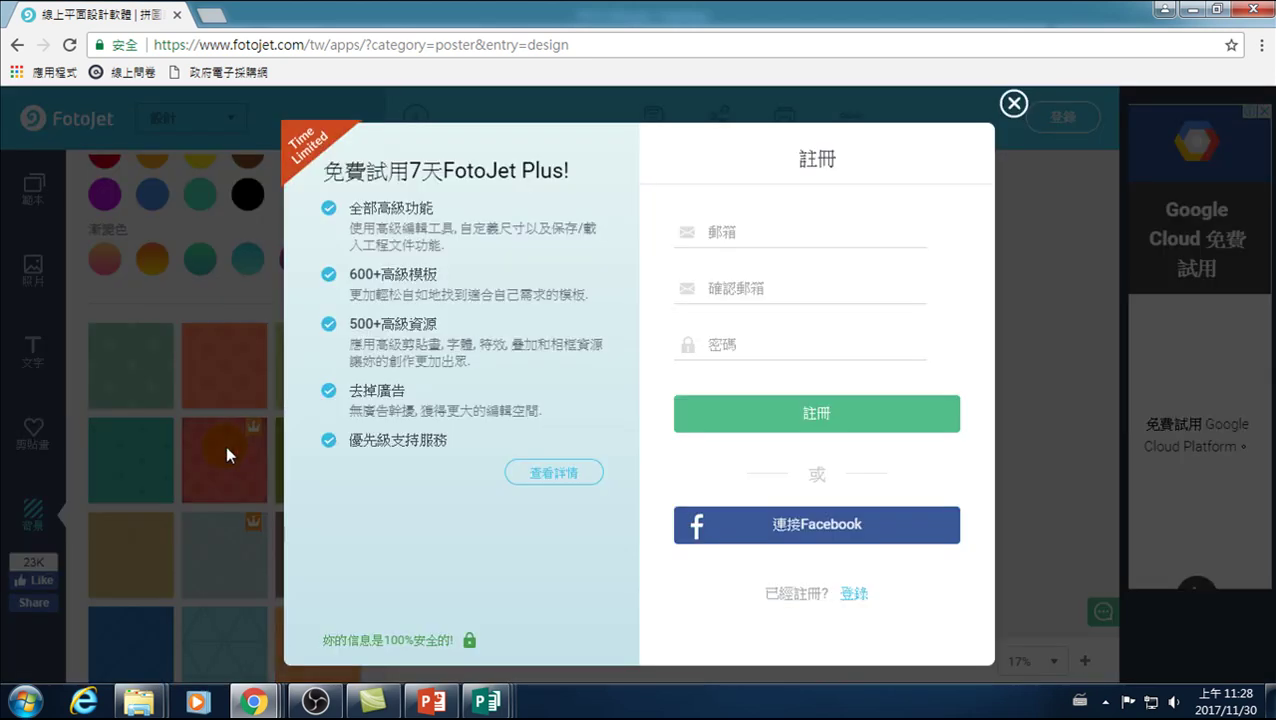
- Dismiss the FotoJet Plus sign-up prompt and try the red patterned background
{"action": "left_click", "coordinate": [1013, 103]}
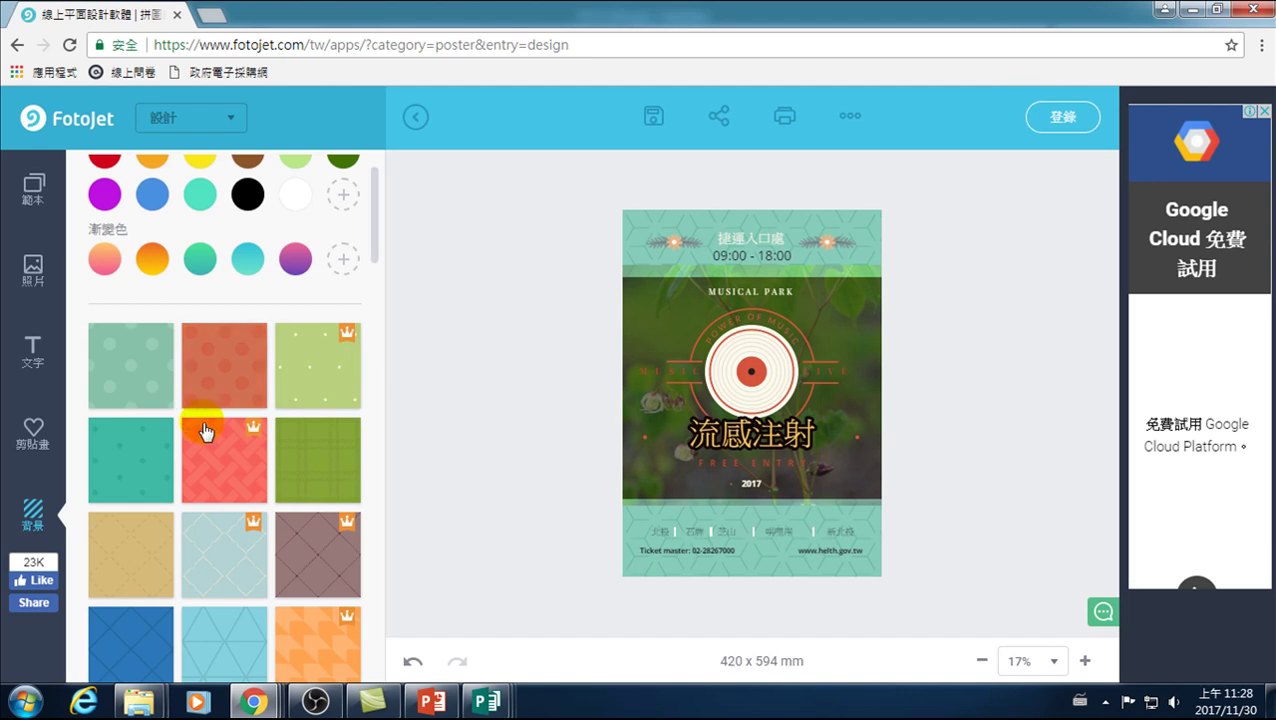
{"action": "scroll", "coordinate": [225, 437], "scroll_direction": "down", "scroll_amount": 3}
{"action": "scroll", "coordinate": [230, 492], "scroll_direction": "down", "scroll_amount": 3}
{"action": "scroll", "coordinate": [195, 460], "scroll_direction": "down", "scroll_amount": 2}
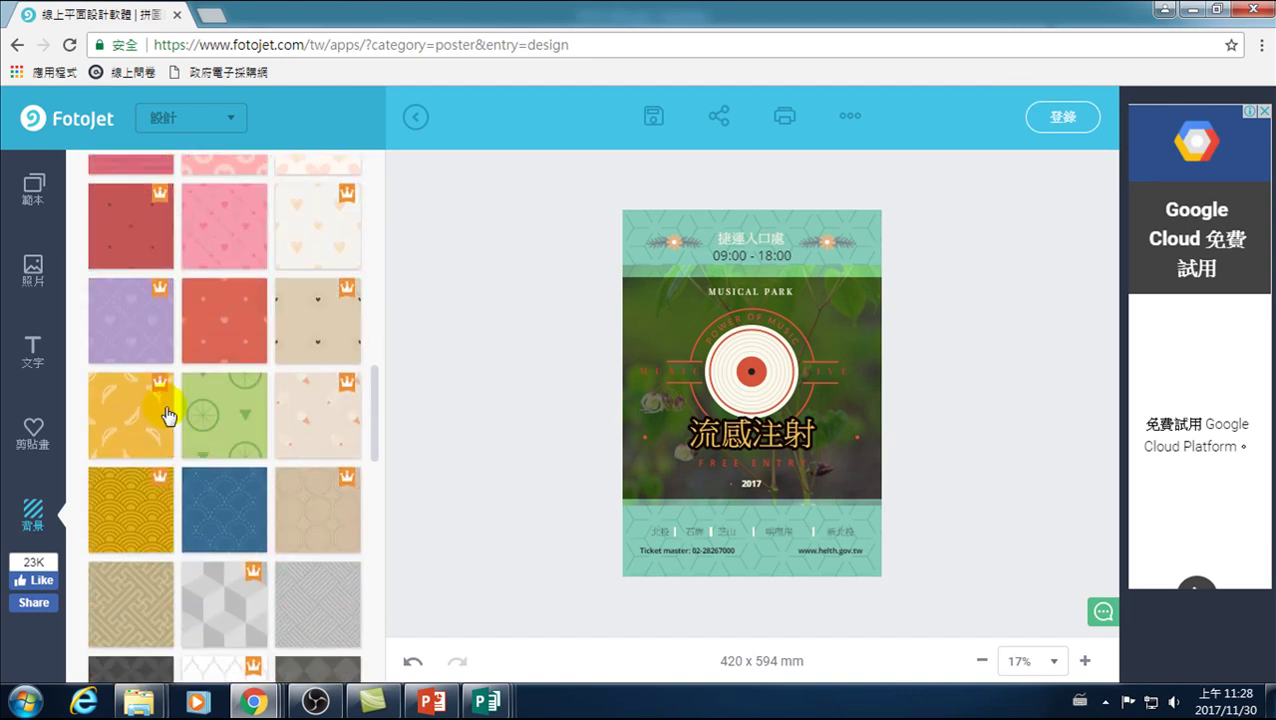
{"action": "left_click", "coordinate": [229, 321]}
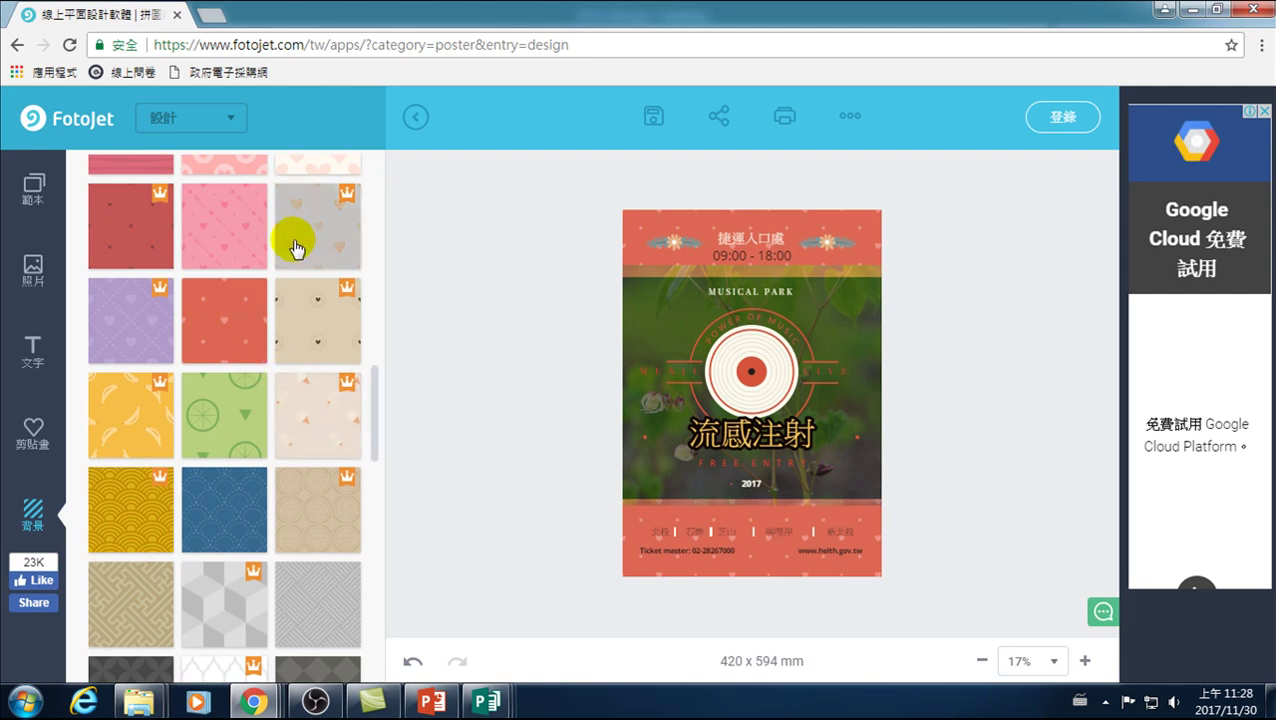
- Try the peach pattern, then apply the pink hearts pattern background
{"action": "scroll", "coordinate": [278, 245], "scroll_direction": "up", "scroll_amount": 2}
{"action": "scroll", "coordinate": [278, 245], "scroll_direction": "up", "scroll_amount": 3}
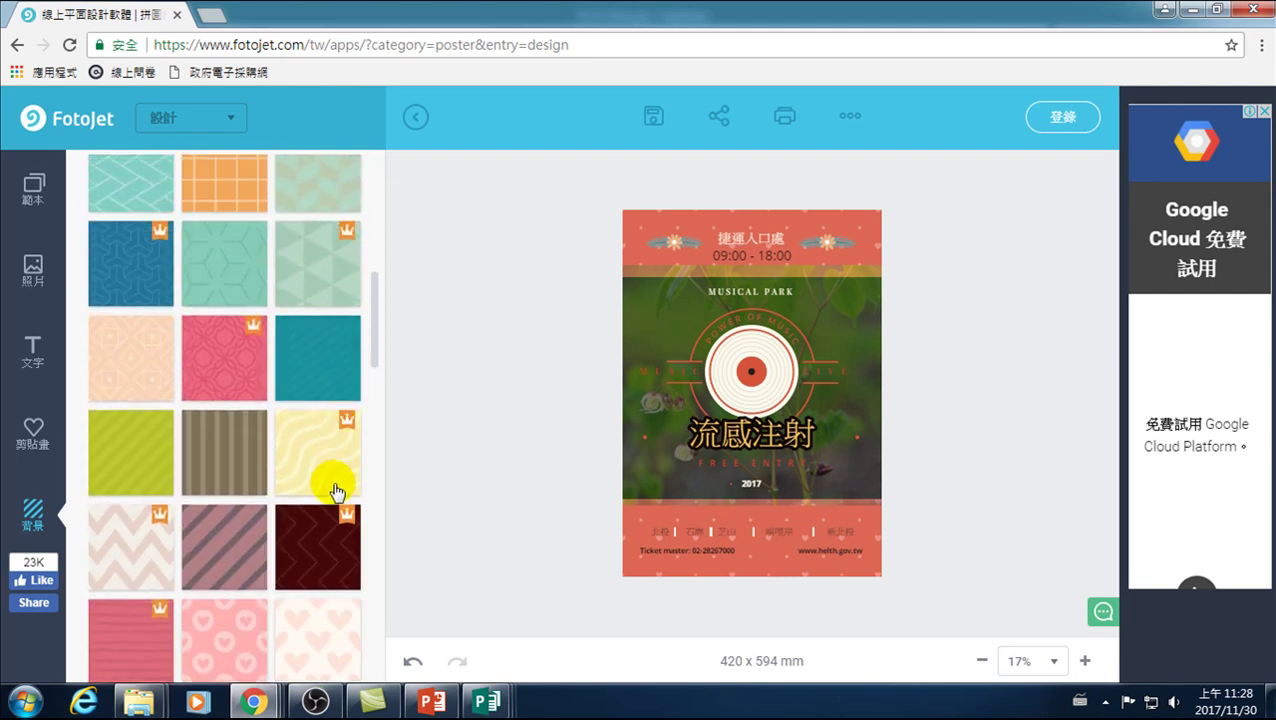
{"action": "left_click", "coordinate": [128, 358]}
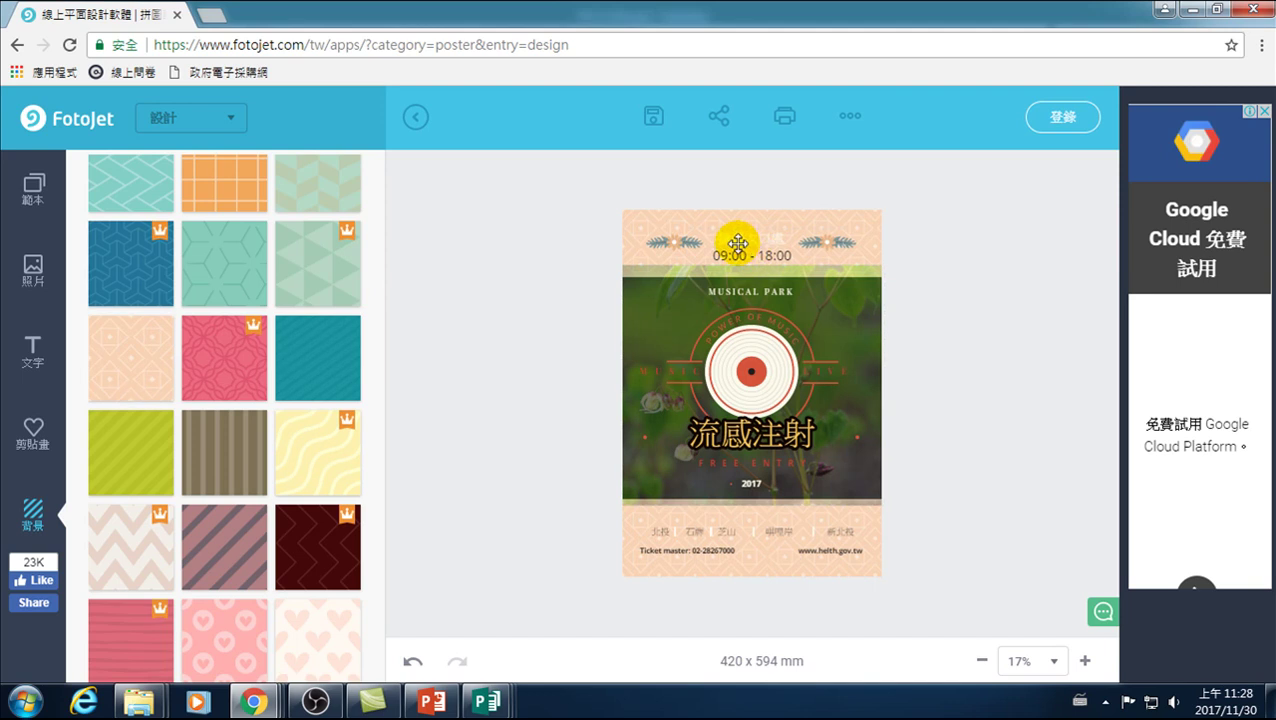
{"action": "scroll", "coordinate": [219, 402], "scroll_direction": "down", "scroll_amount": 5}
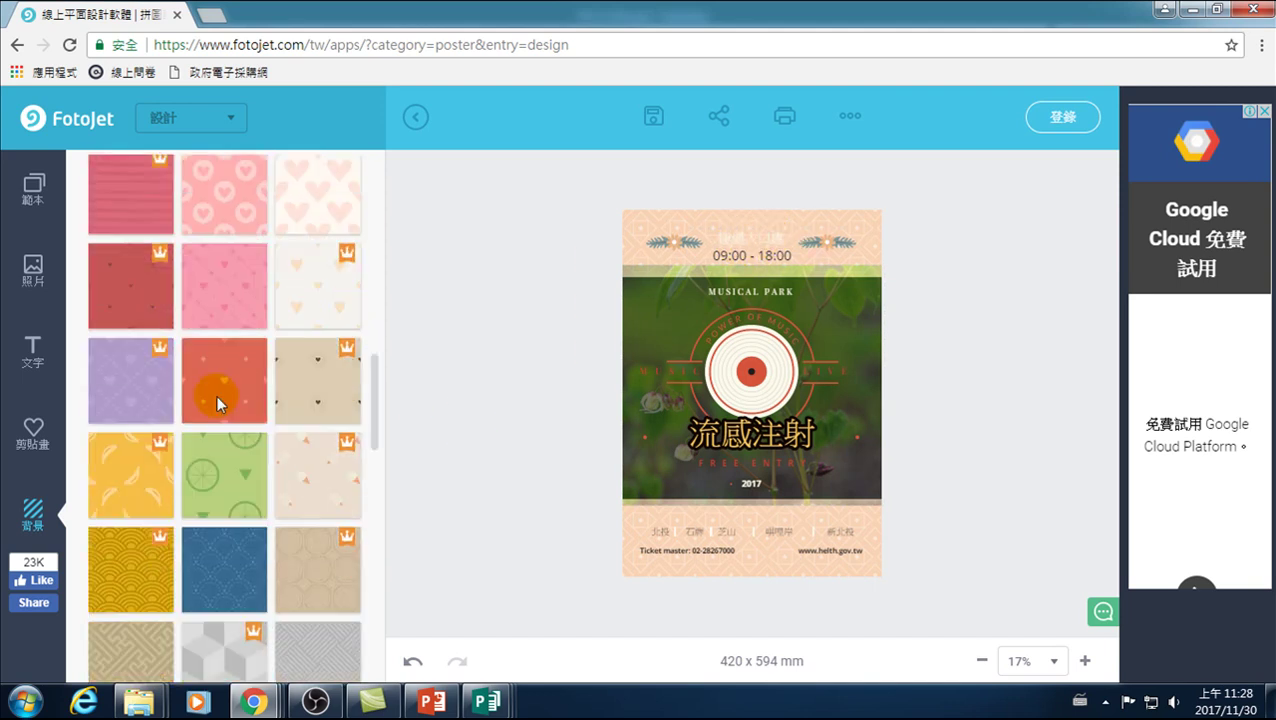
{"action": "scroll", "coordinate": [220, 430], "scroll_direction": "down", "scroll_amount": 5}
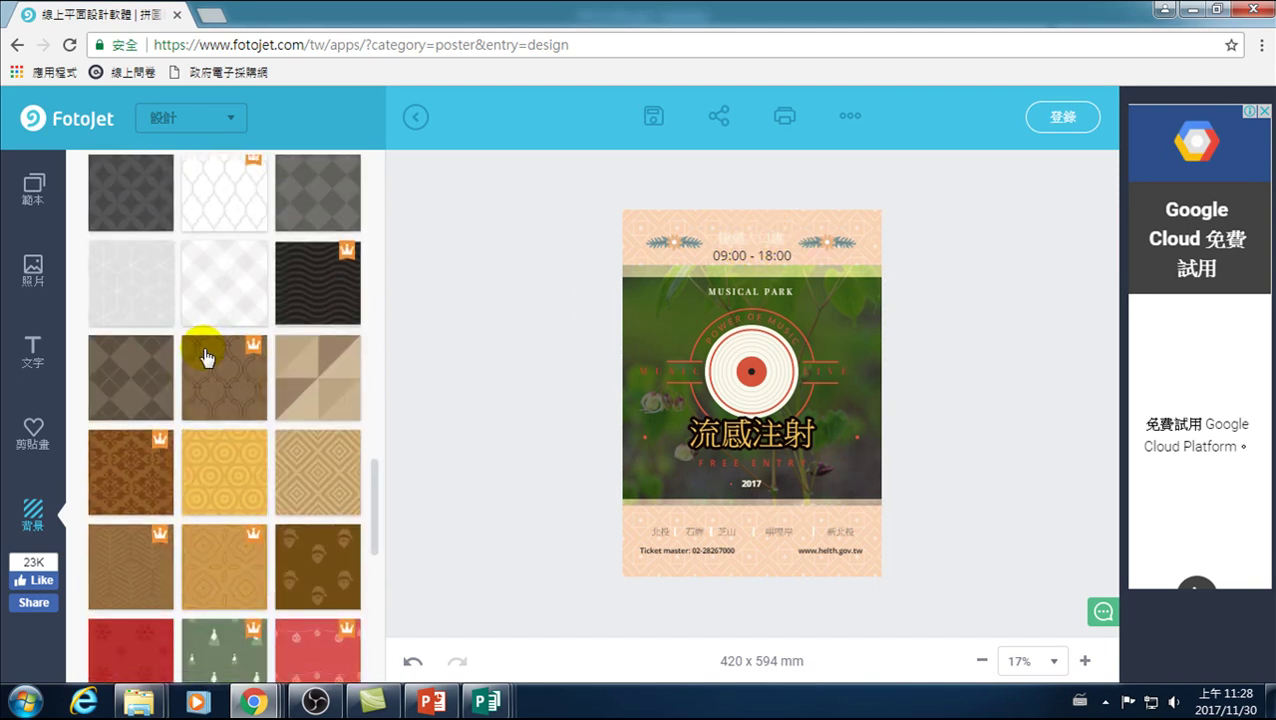
{"action": "scroll", "coordinate": [195, 480], "scroll_direction": "up", "scroll_amount": 3}
{"action": "scroll", "coordinate": [210, 340], "scroll_direction": "up", "scroll_amount": 2}
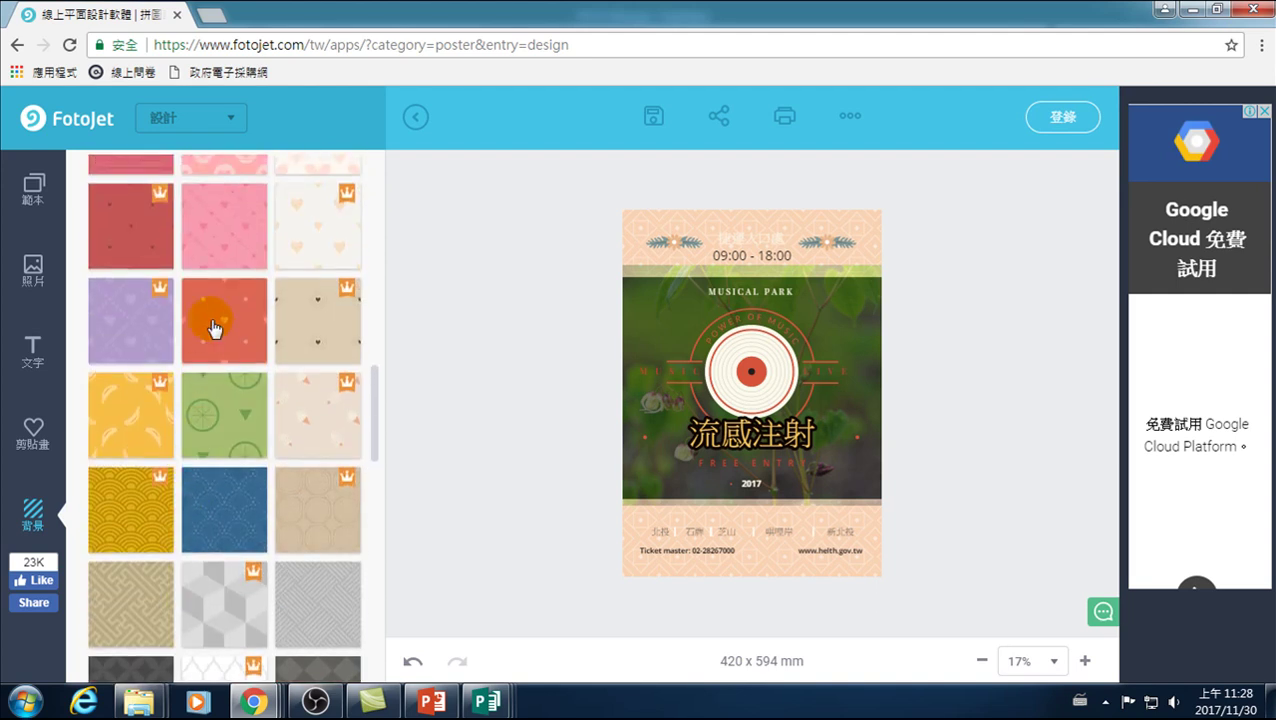
{"action": "left_click", "coordinate": [228, 237]}
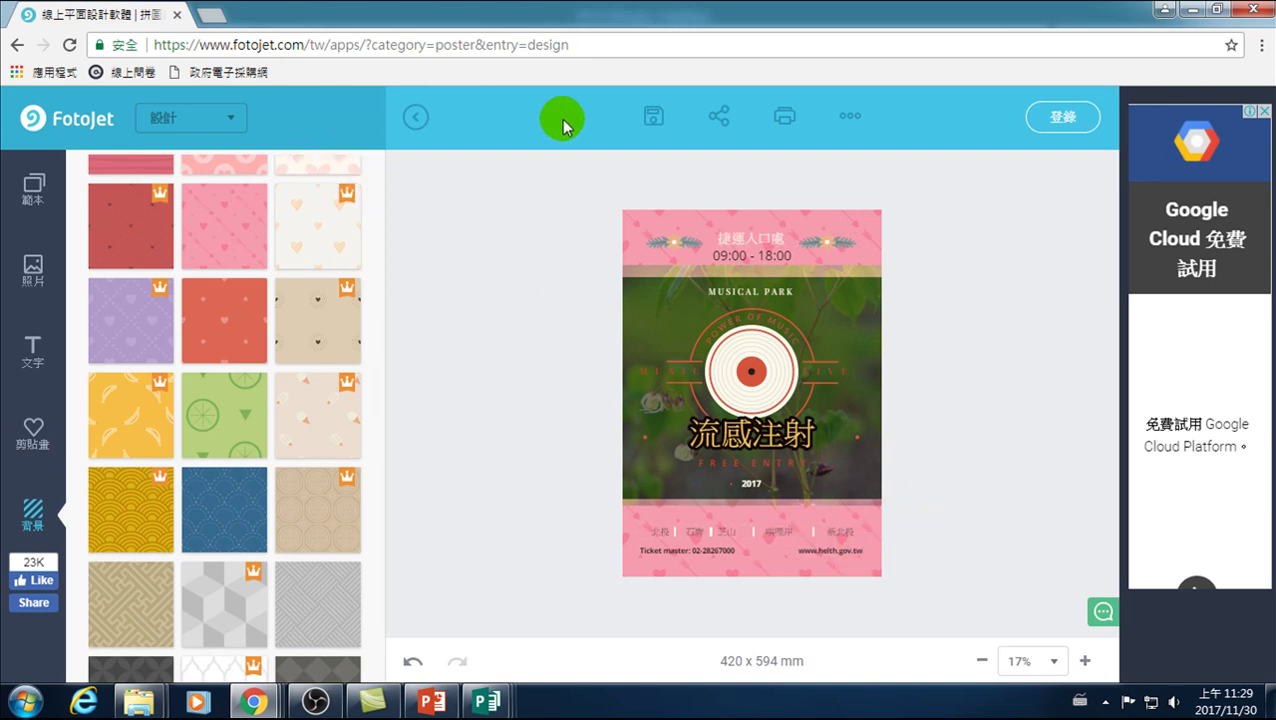
- Set the save format to PNG at the small 1587 x 2245 px size
{"action": "left_click", "coordinate": [654, 120]}
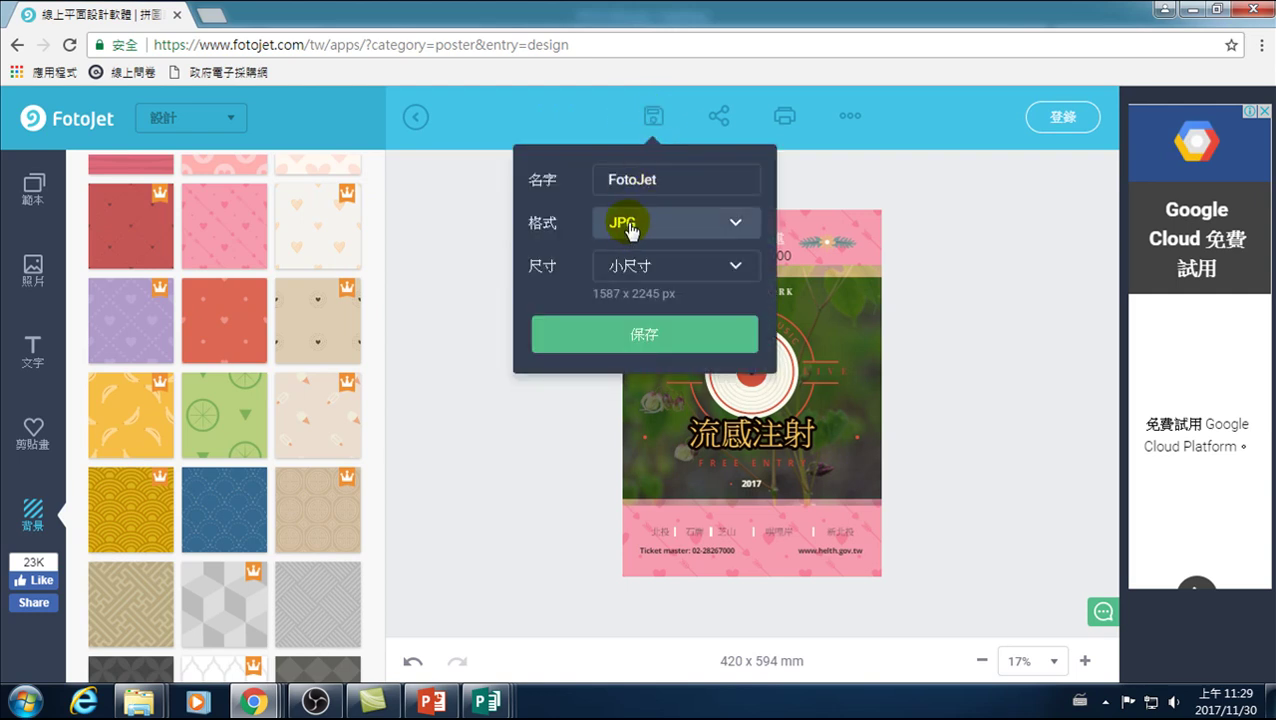
{"action": "left_click", "coordinate": [705, 224]}
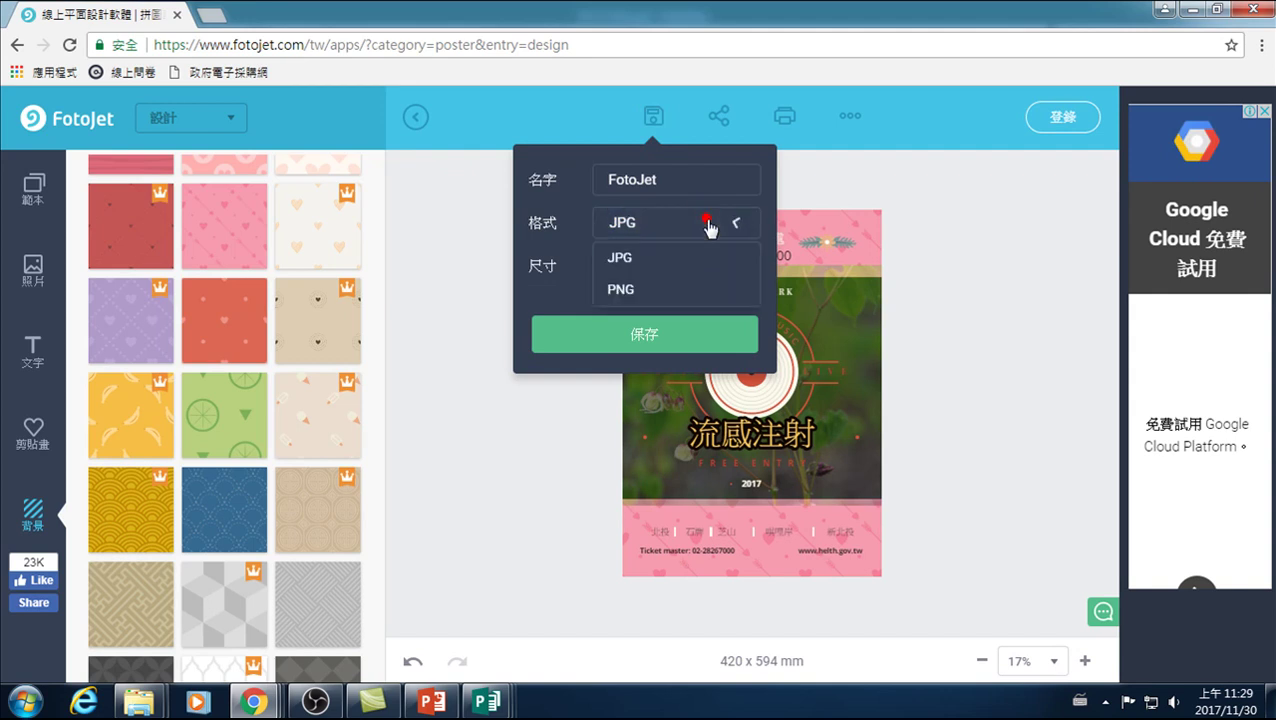
{"action": "left_click", "coordinate": [630, 288]}
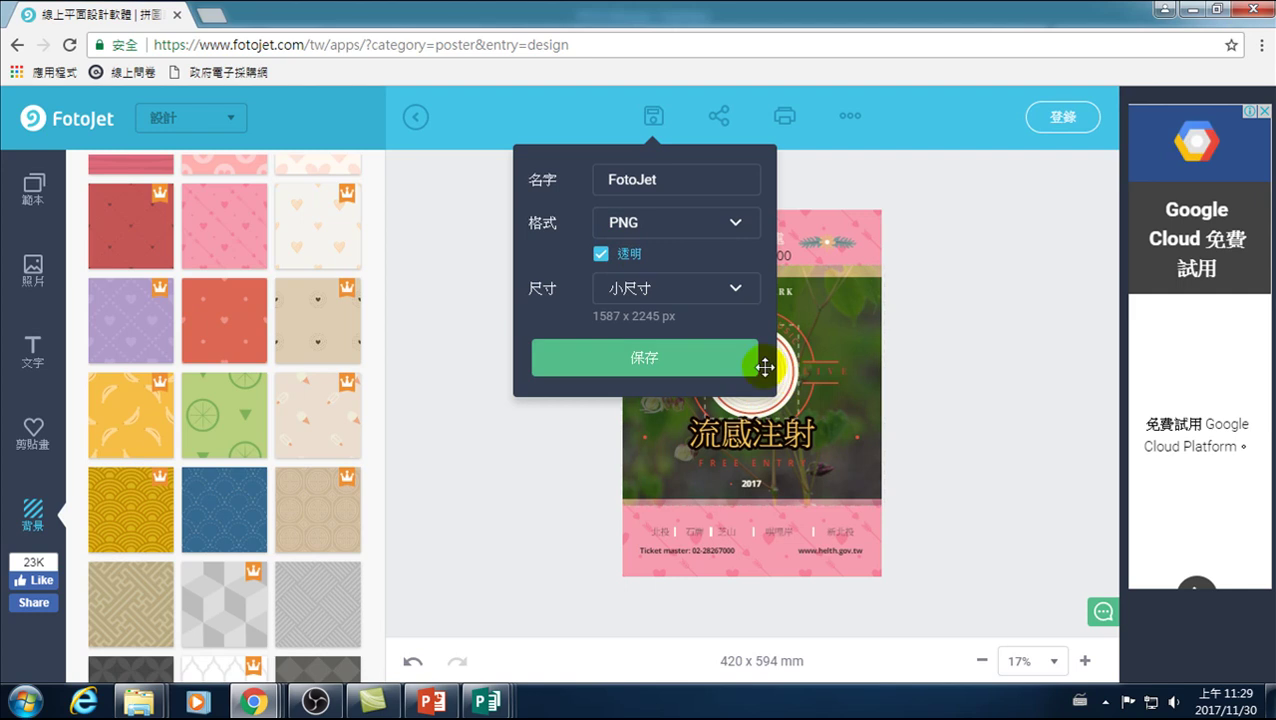
{"action": "left_click", "coordinate": [664, 290]}
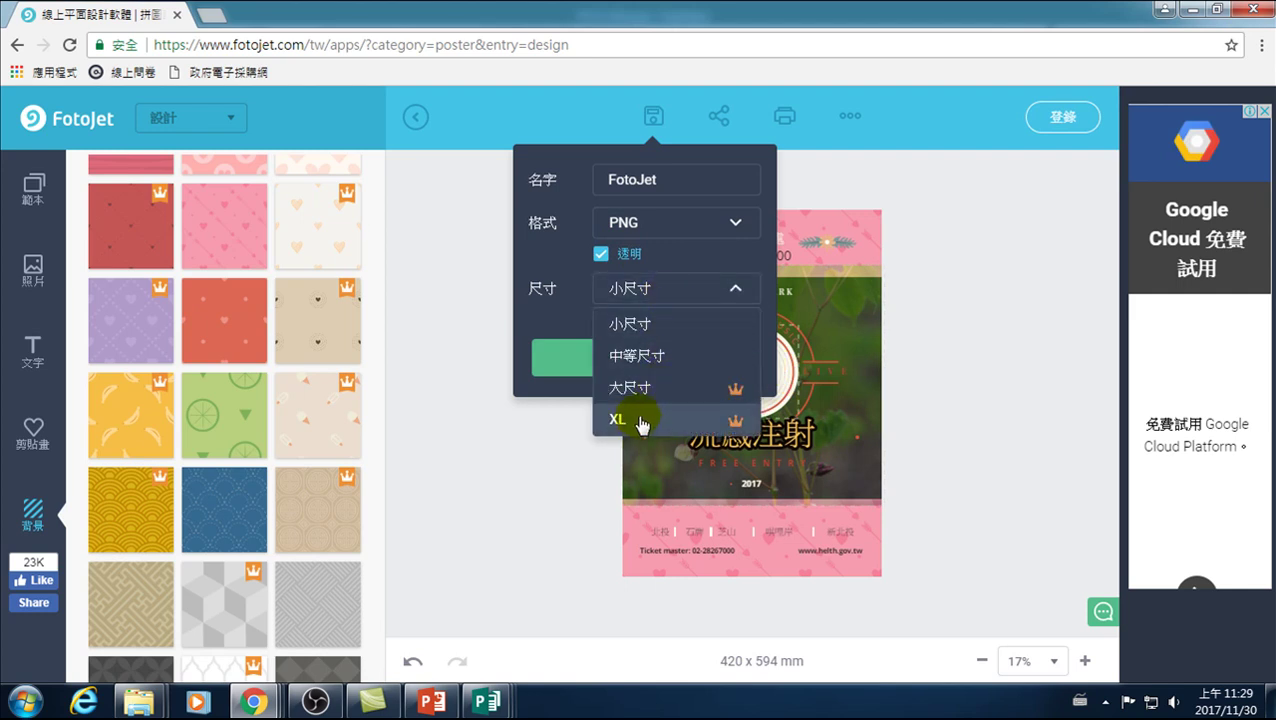
{"action": "left_click", "coordinate": [645, 324]}
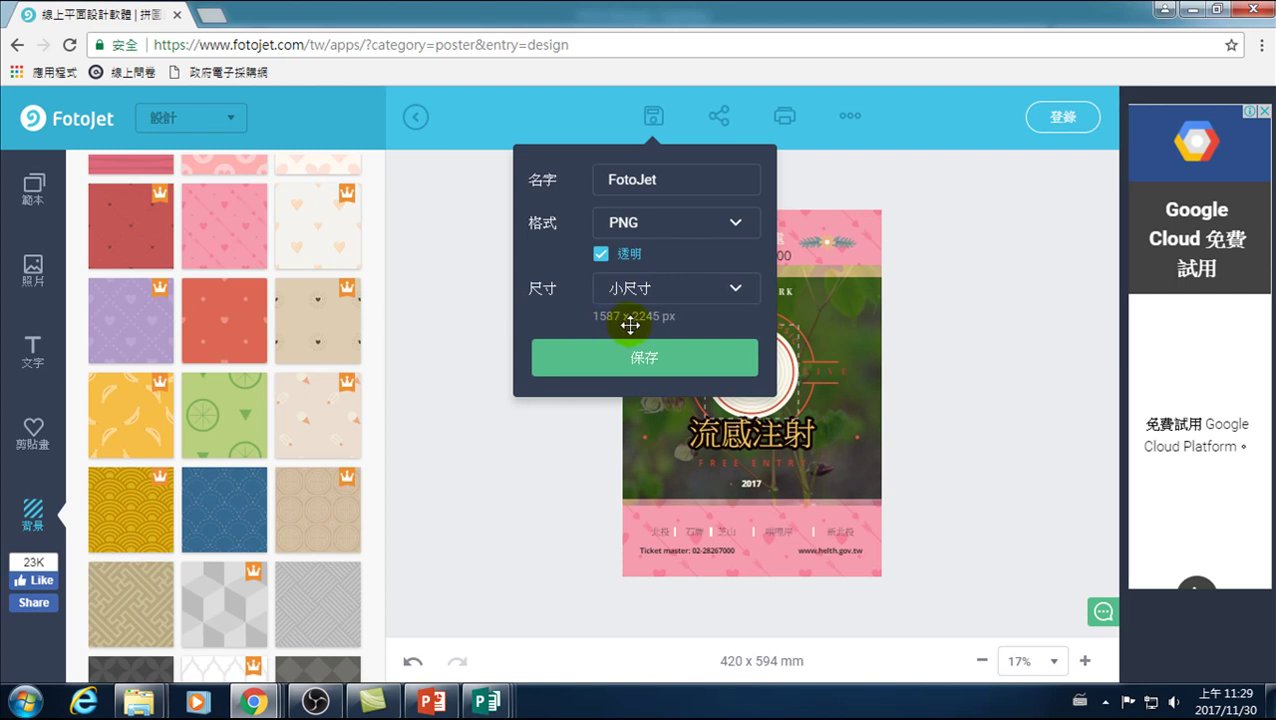
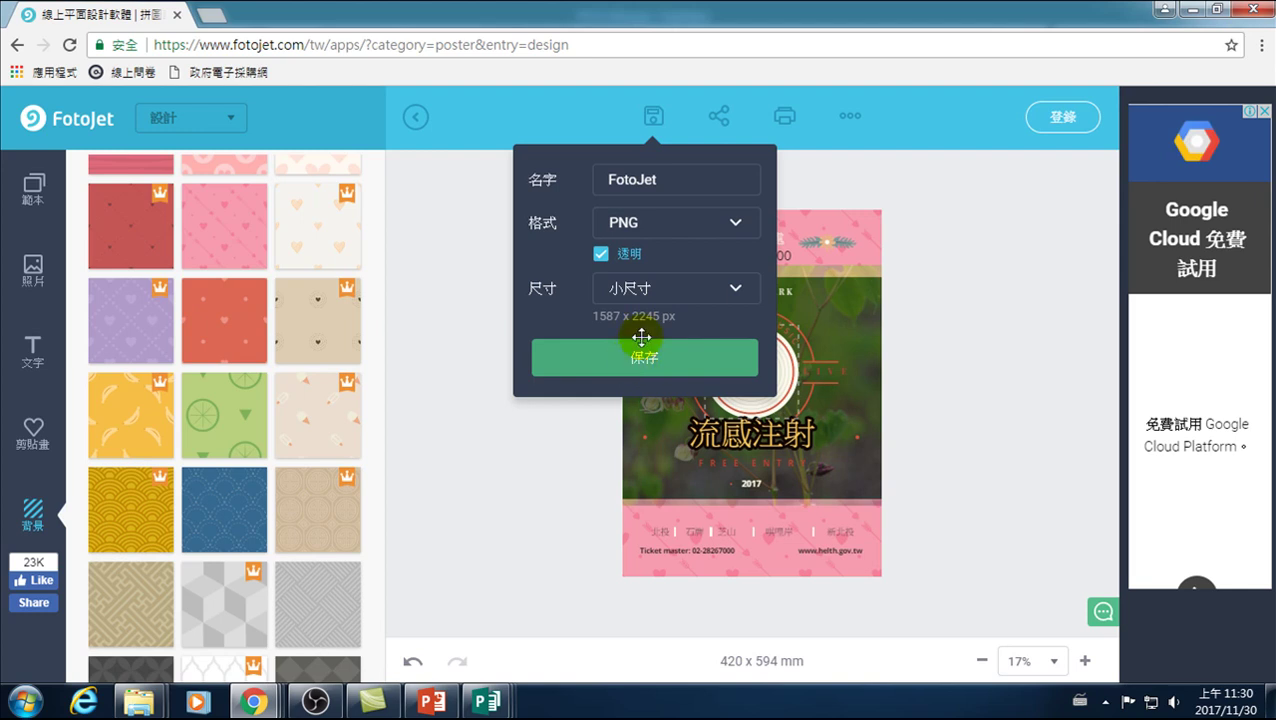
- Export the poster as a medium-size 2479 x 3507 px PNG, downloading FotoJet.png for free
{"action": "left_click", "coordinate": [686, 290]}
{"action": "left_click", "coordinate": [637, 358]}
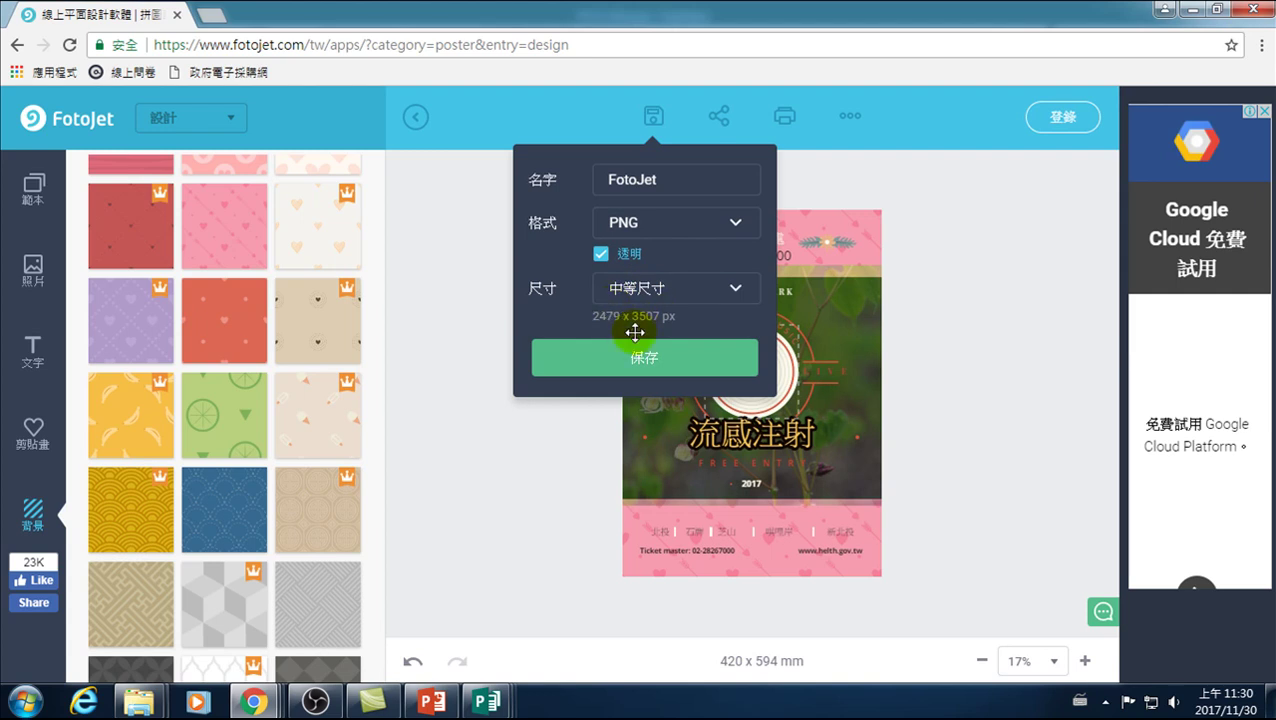
{"action": "left_click", "coordinate": [636, 362]}
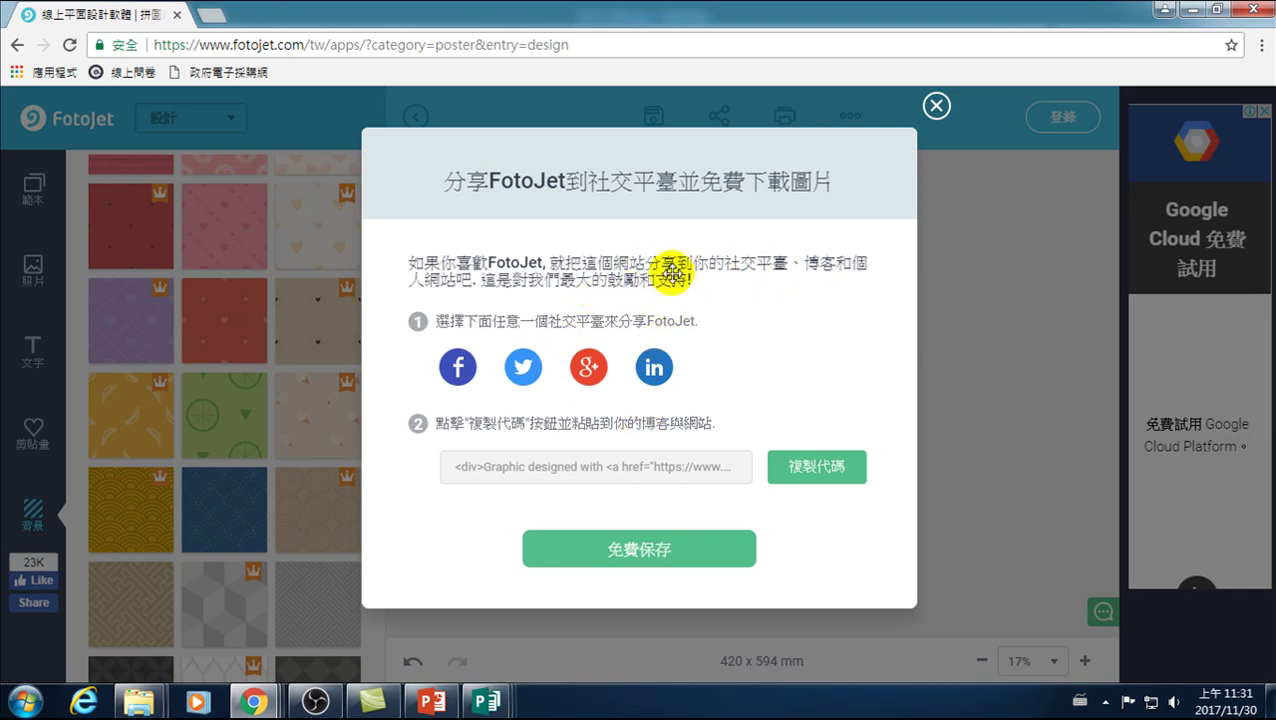
{"action": "left_click", "coordinate": [641, 551]}
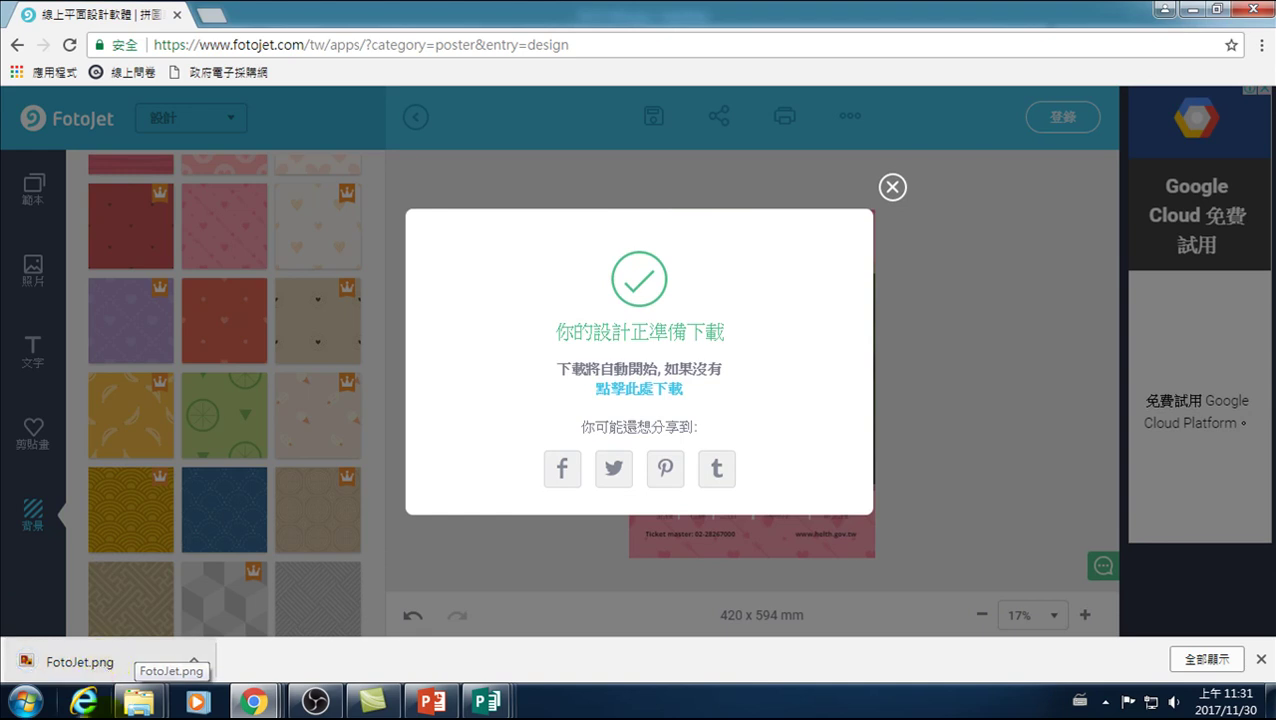
{"action": "mouse_move", "coordinate": [139, 702]}
{"action": "left_click", "coordinate": [307, 637]}
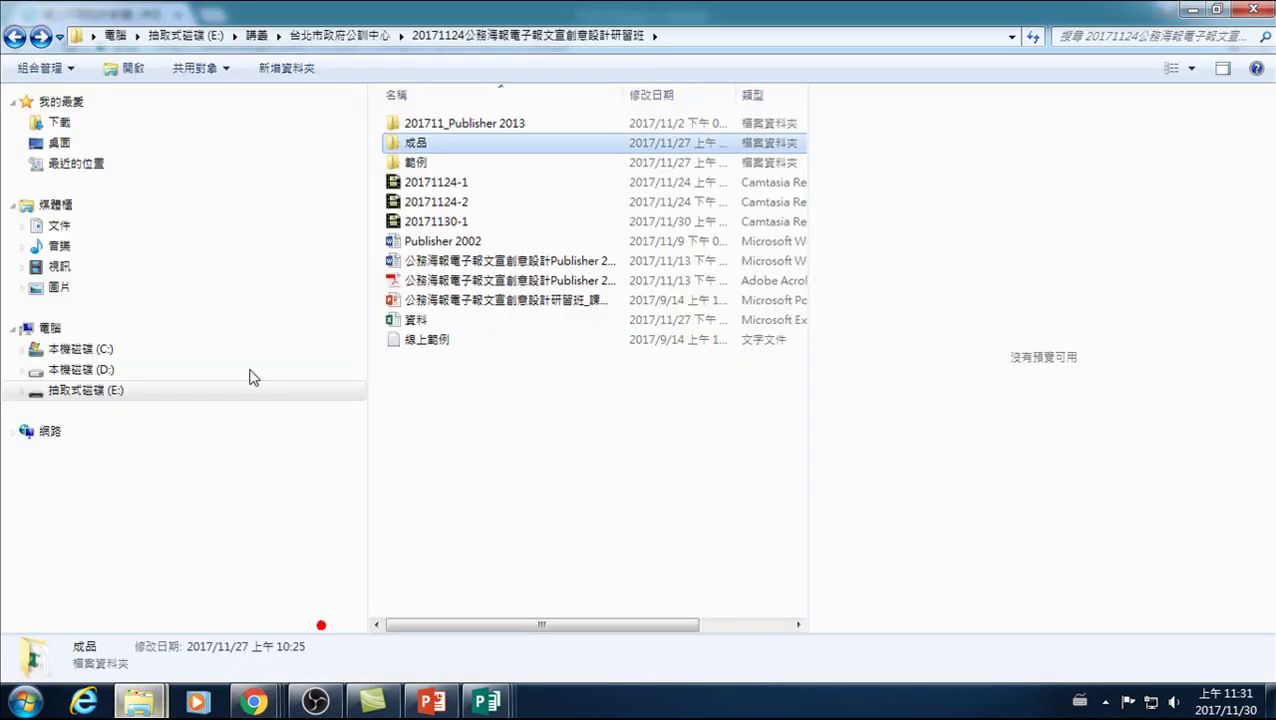
- In Downloads, view FotoJet.png in Photo Viewer and confirm it is 2479 x 3507 px, 3.37 MB
{"action": "left_click", "coordinate": [62, 124]}
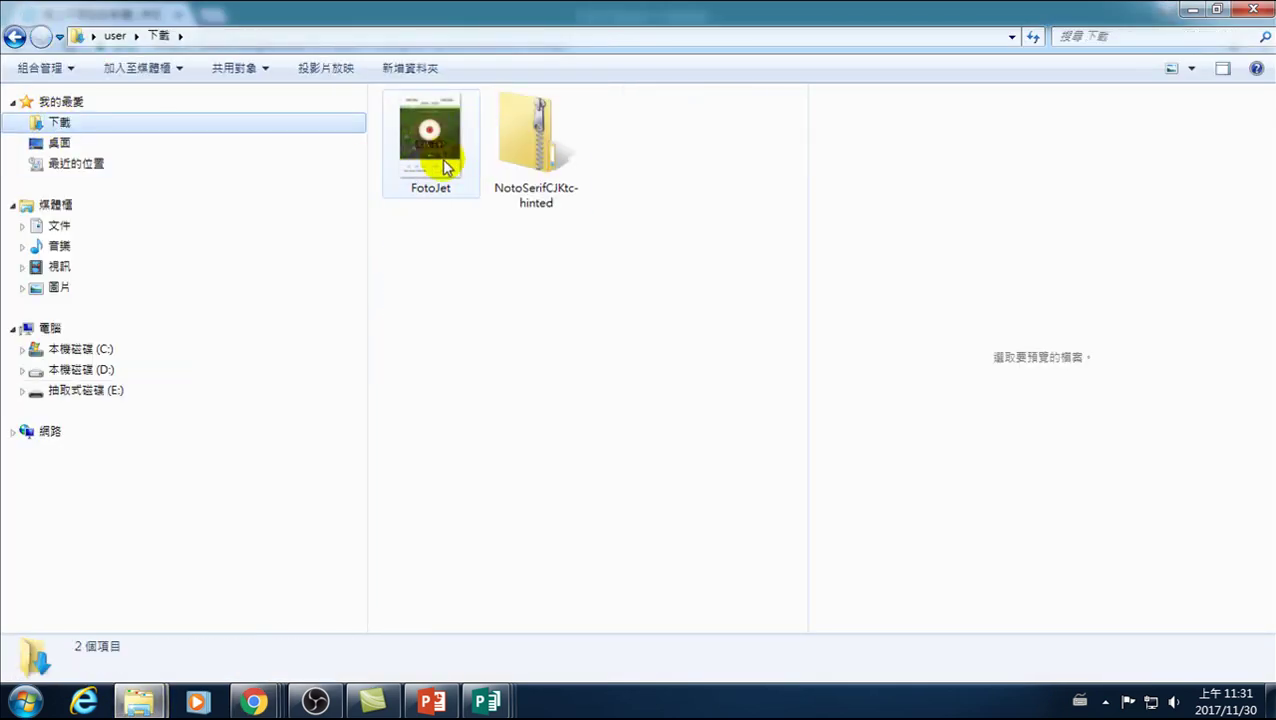
{"action": "left_click", "coordinate": [447, 120]}
{"action": "double_click", "coordinate": [447, 120]}
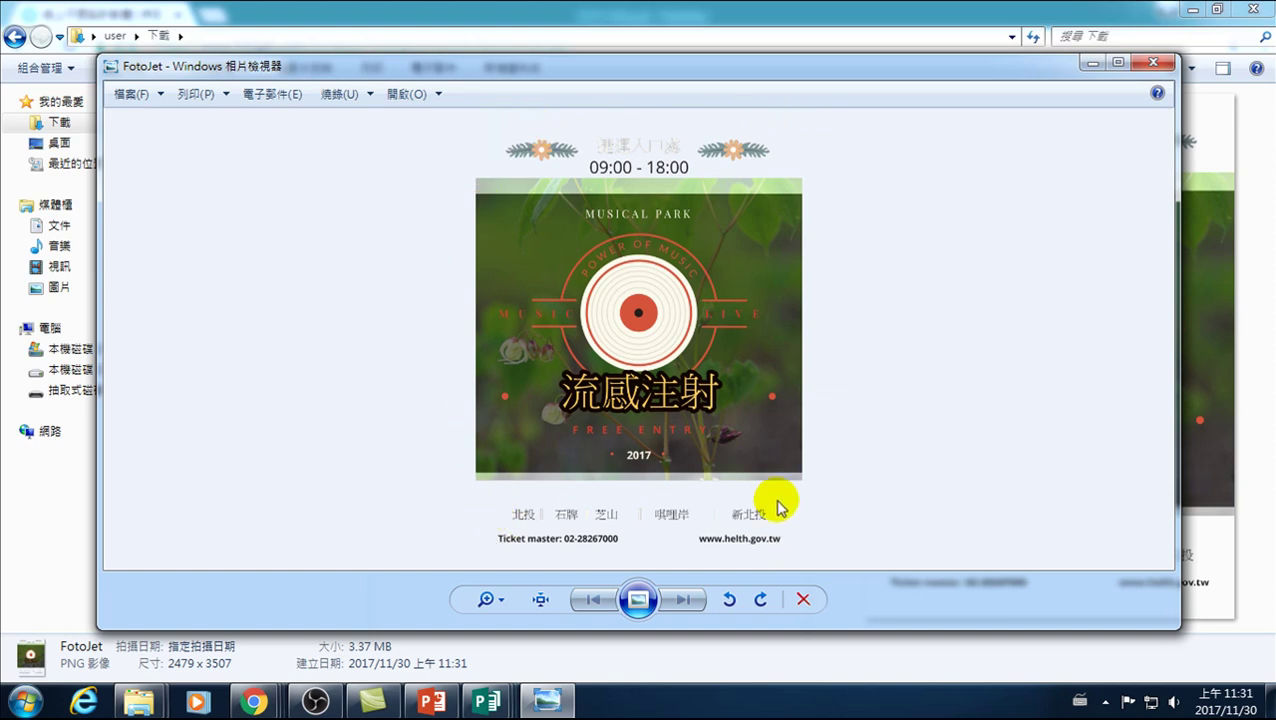
{"action": "left_click", "coordinate": [1153, 62]}
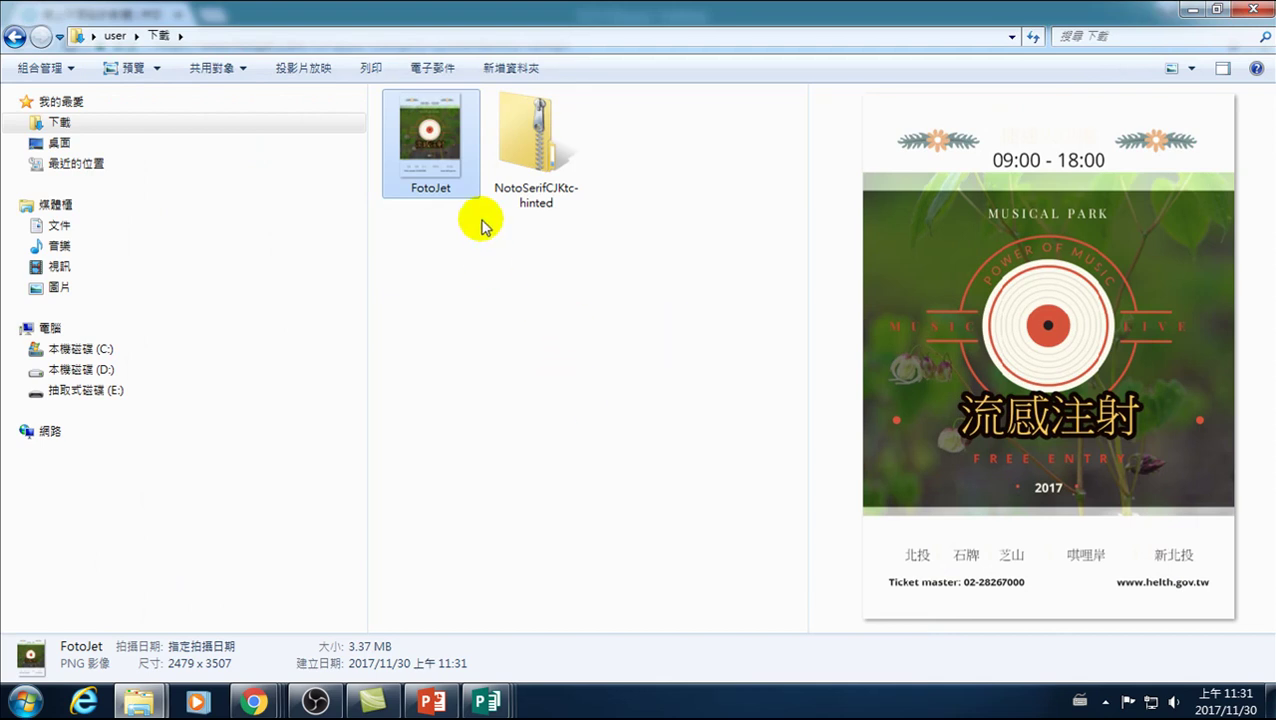
{"action": "left_click", "coordinate": [428, 152]}
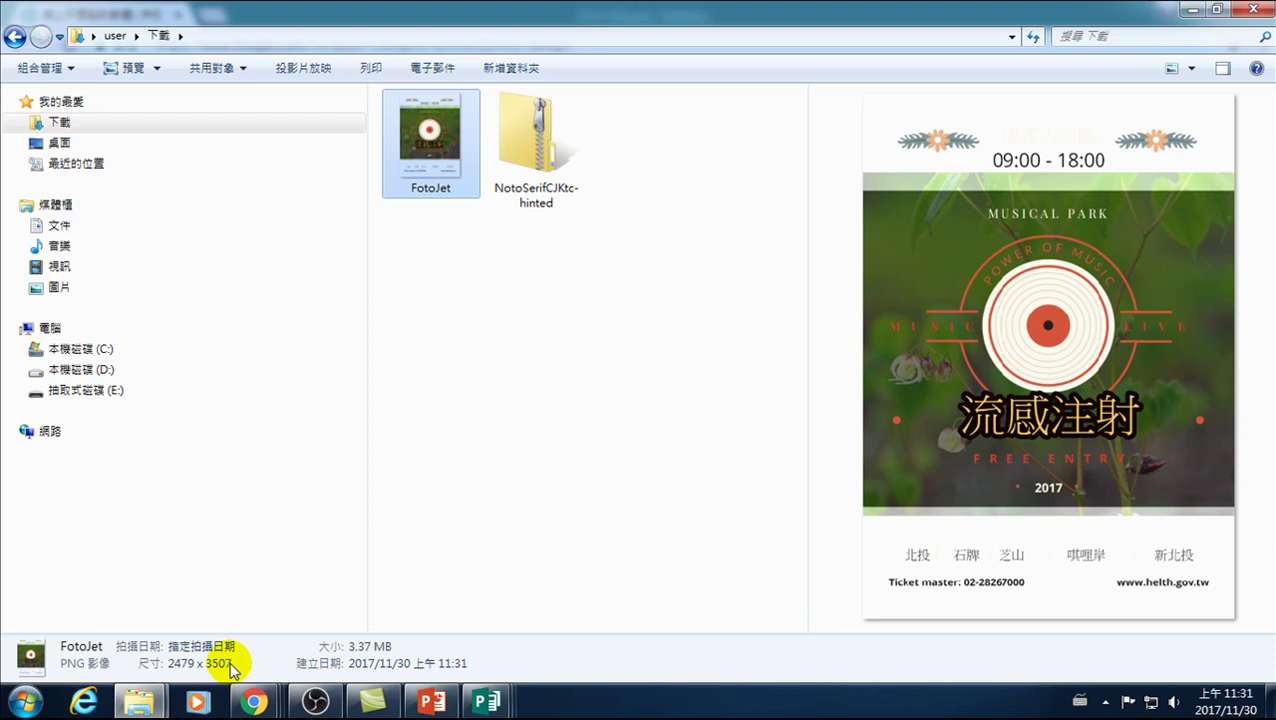
{"action": "left_click", "coordinate": [254, 701]}
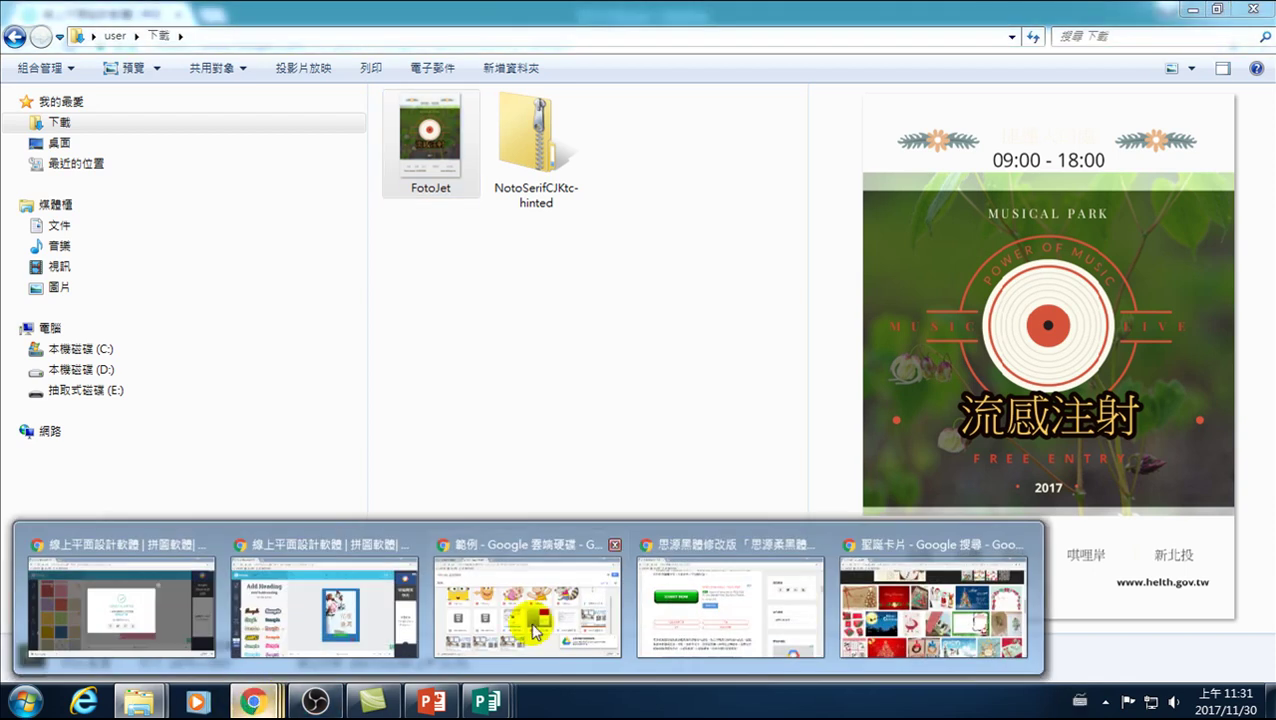
- Dismiss the download prompt and export the poster again as a medium-size JPG
{"action": "left_click", "coordinate": [215, 615]}
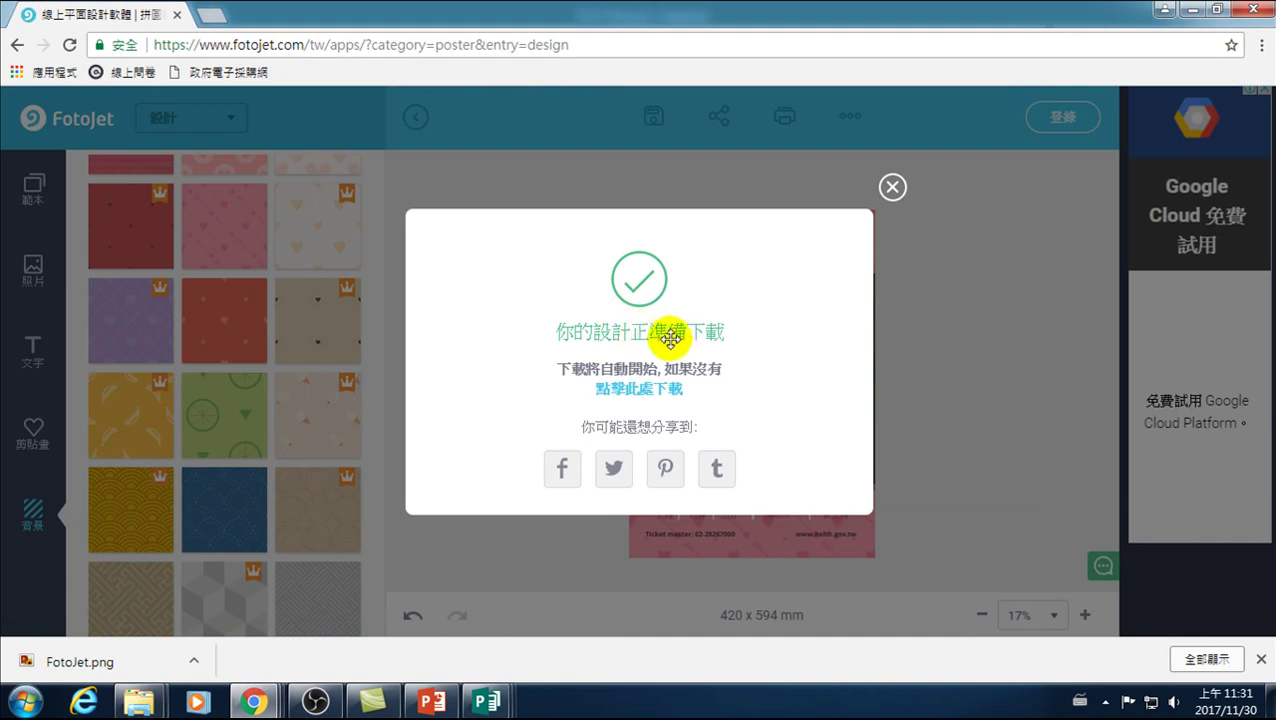
{"action": "left_click", "coordinate": [892, 187]}
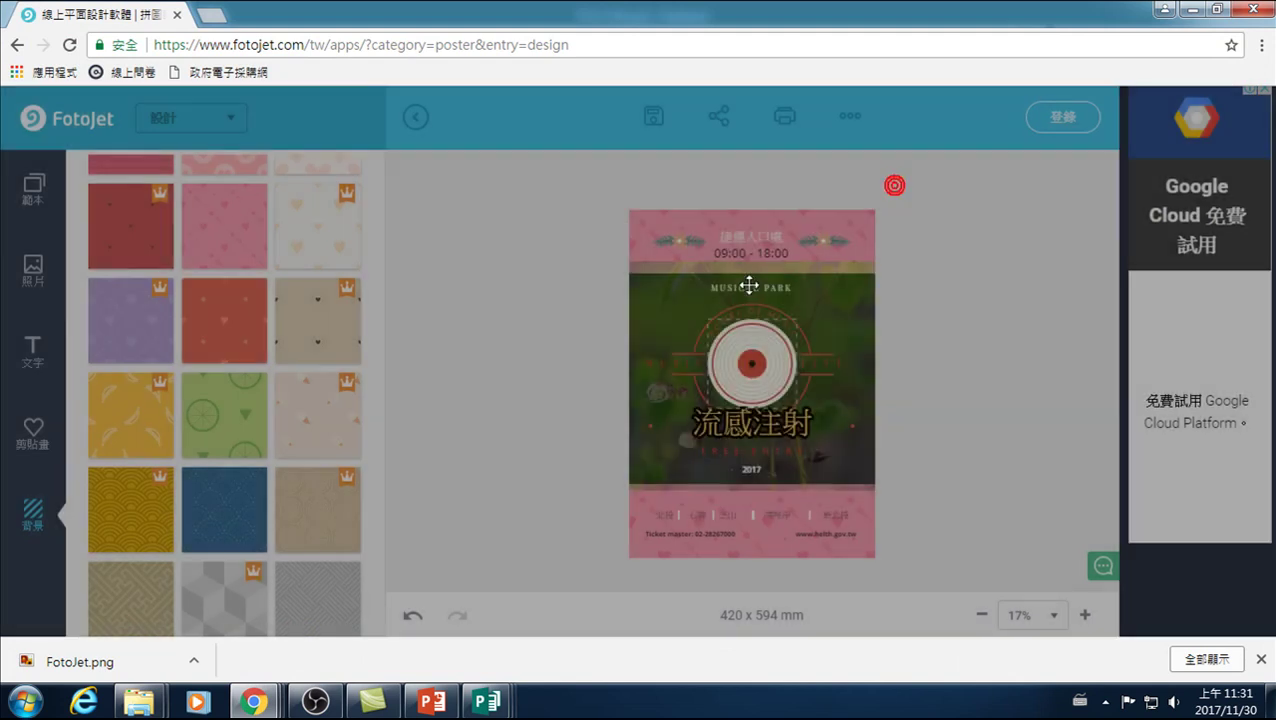
{"action": "left_click", "coordinate": [655, 117]}
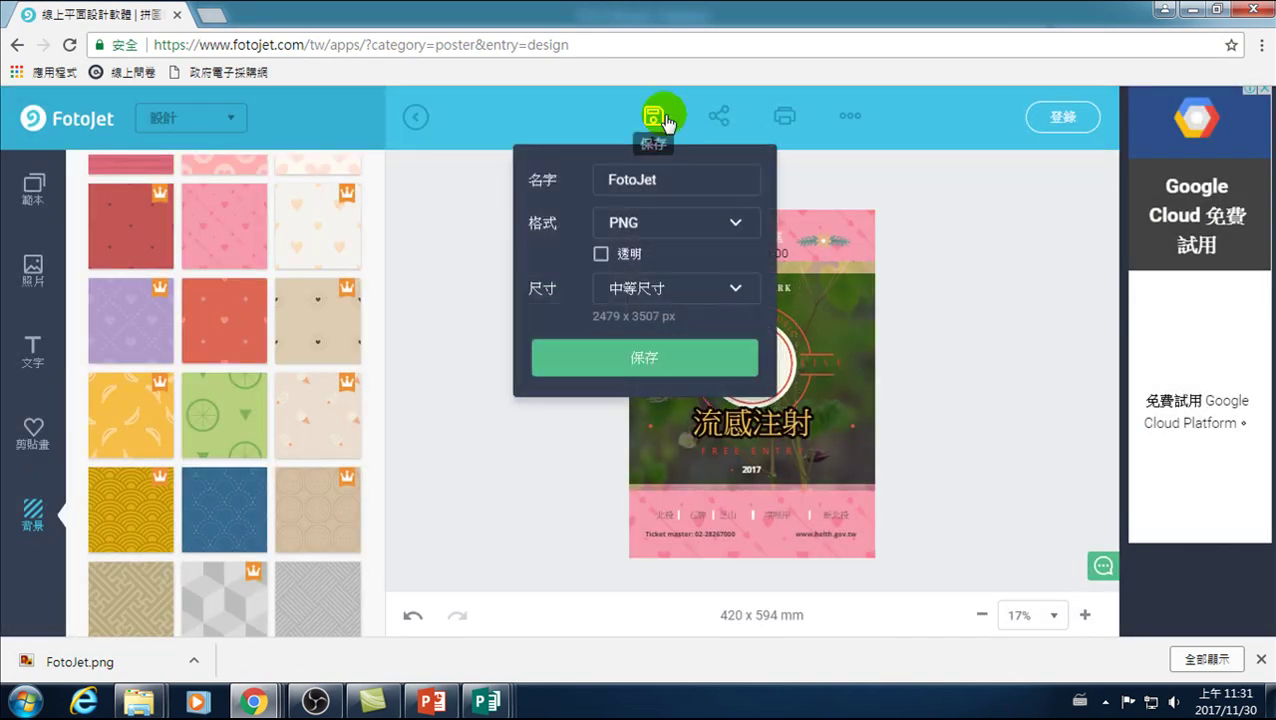
{"action": "left_click", "coordinate": [637, 224]}
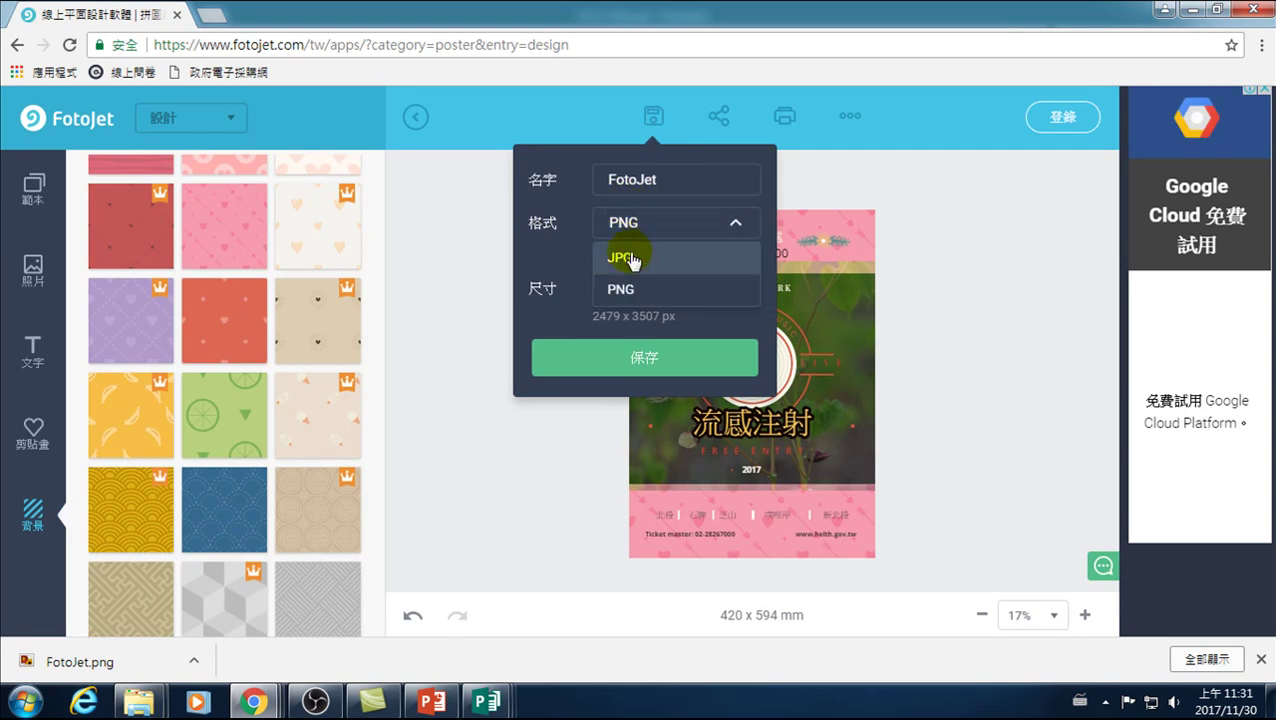
{"action": "left_click", "coordinate": [620, 258]}
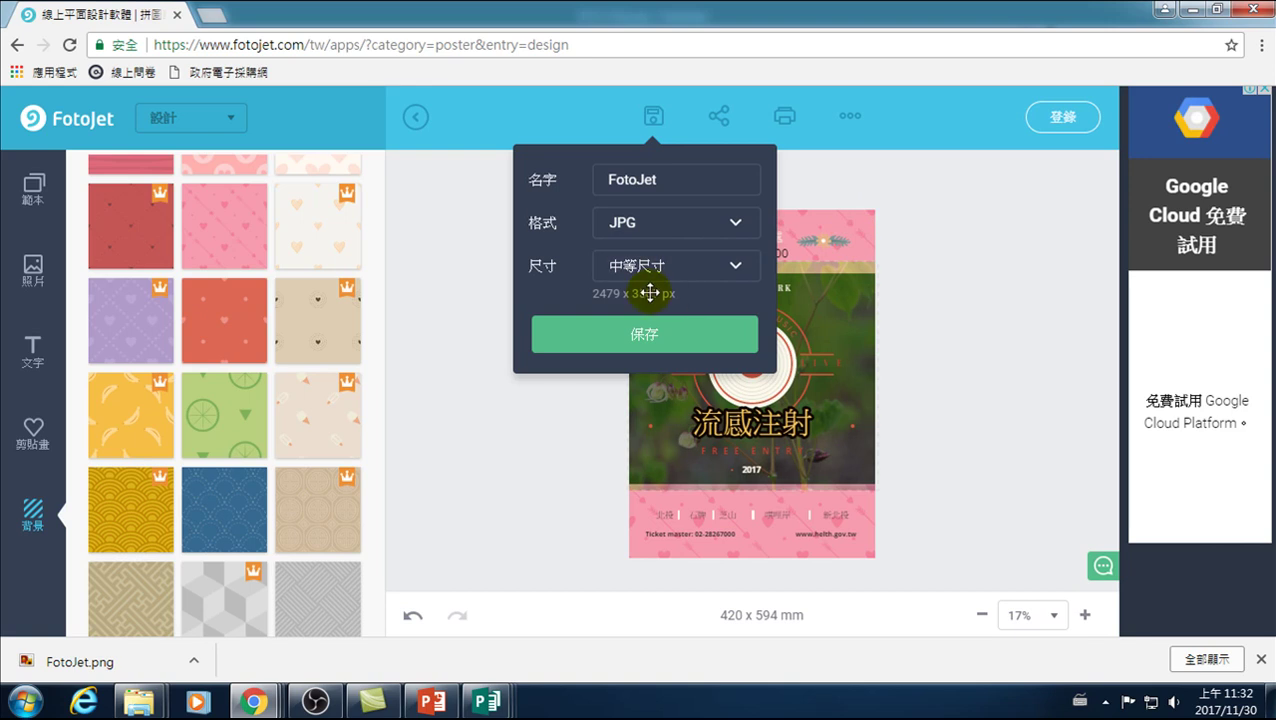
{"action": "left_click", "coordinate": [637, 337]}
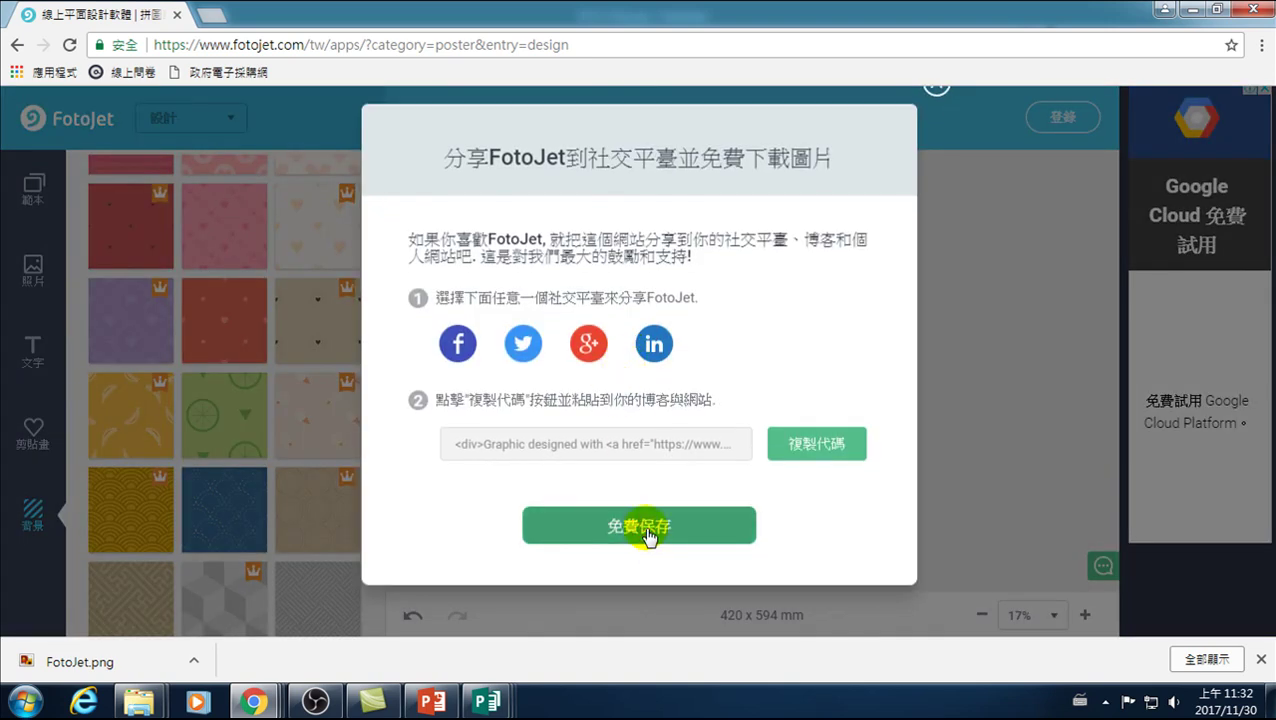
{"action": "left_click", "coordinate": [642, 530]}
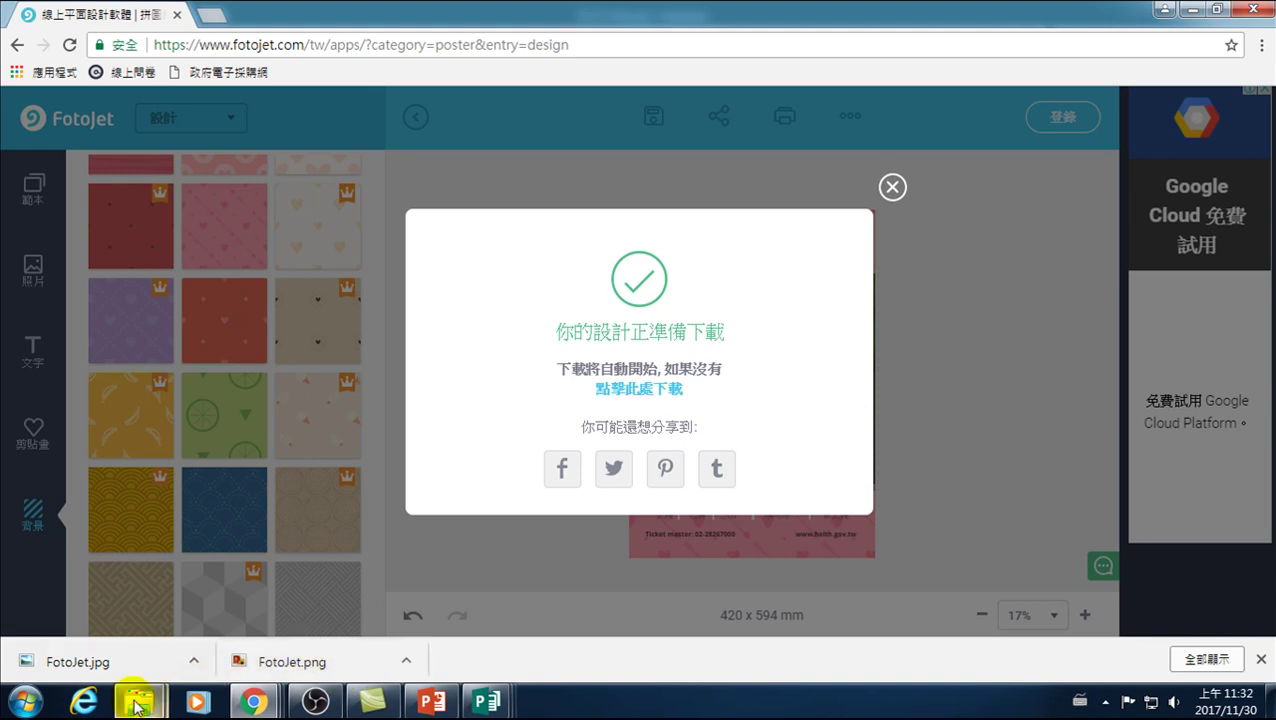
{"action": "mouse_move", "coordinate": [139, 701]}
{"action": "left_click", "coordinate": [296, 626]}
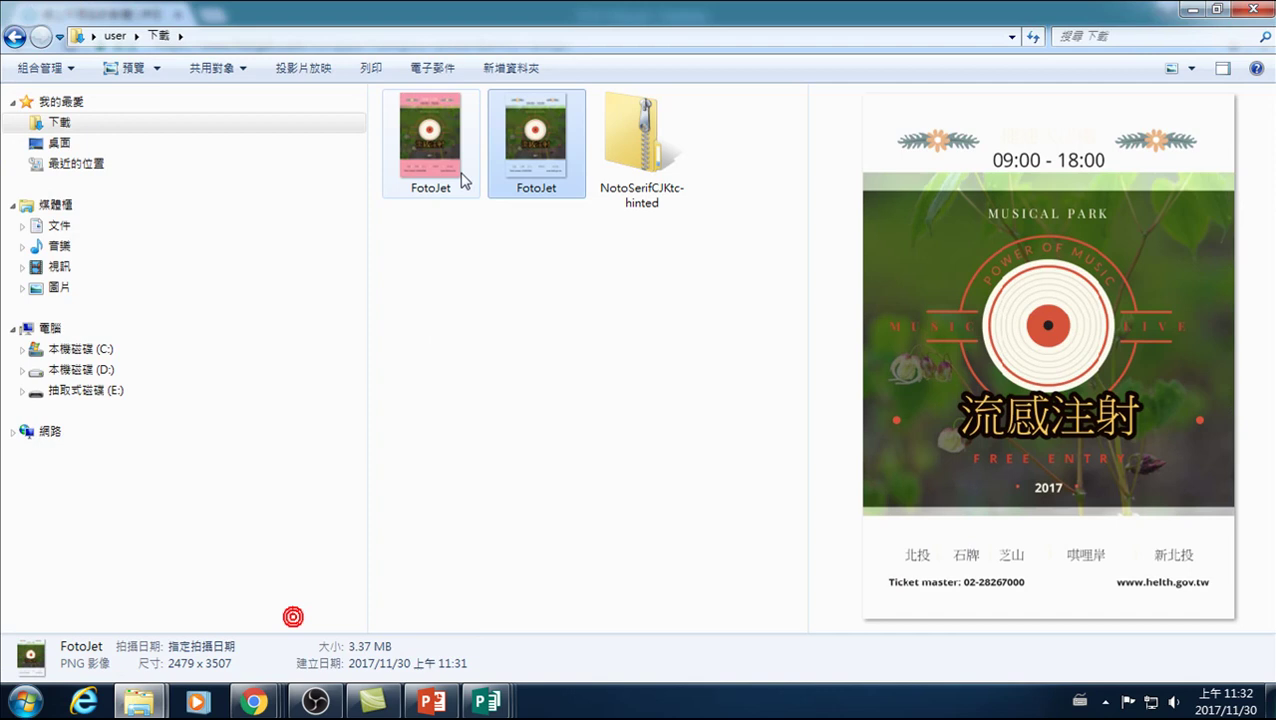
- Compare the FotoJet JPG and PNG previews in Downloads: the JPG keeps the pink background
{"action": "left_click", "coordinate": [430, 132]}
{"action": "left_click", "coordinate": [535, 140]}
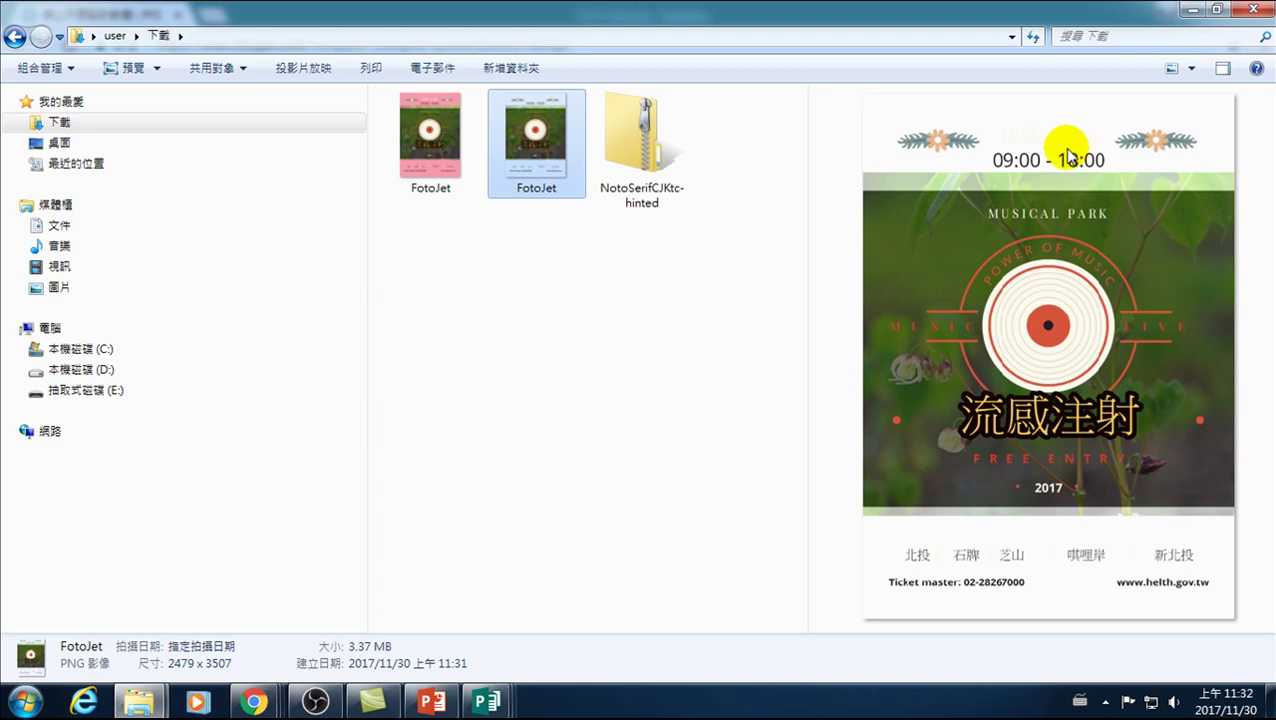
{"action": "left_click", "coordinate": [428, 140]}
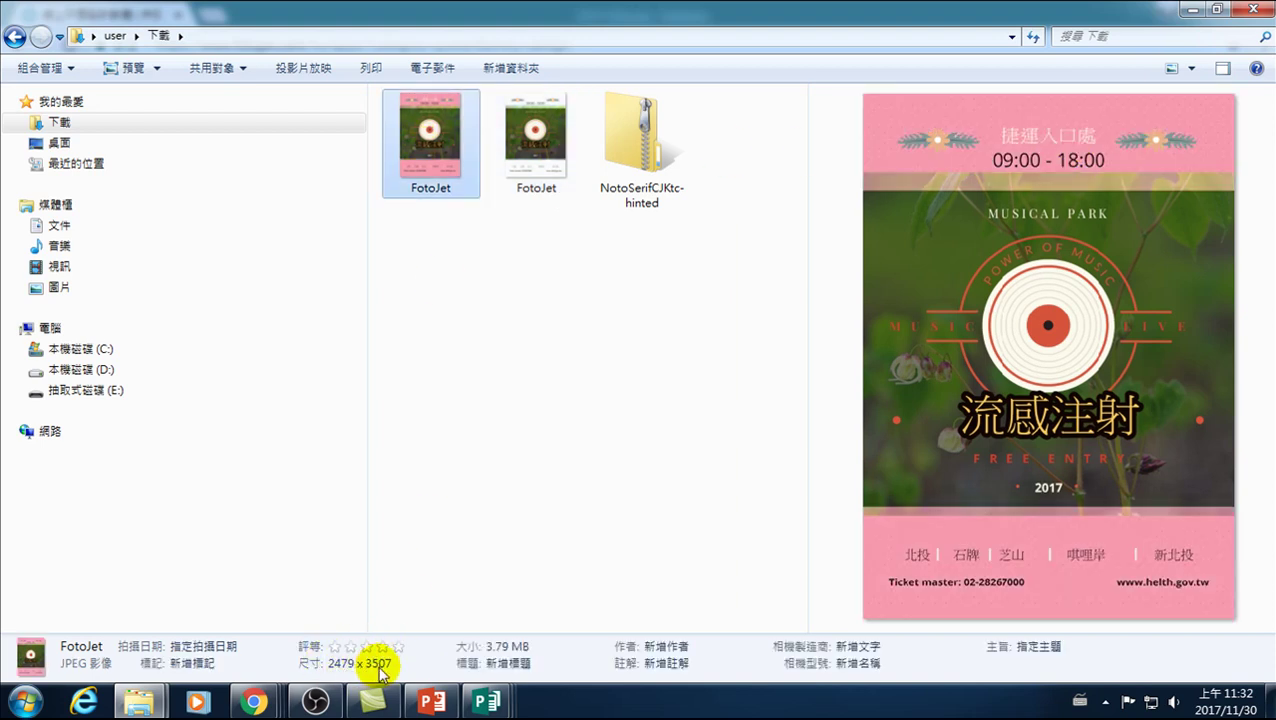
{"action": "left_click", "coordinate": [499, 656]}
{"action": "left_click", "coordinate": [530, 150]}
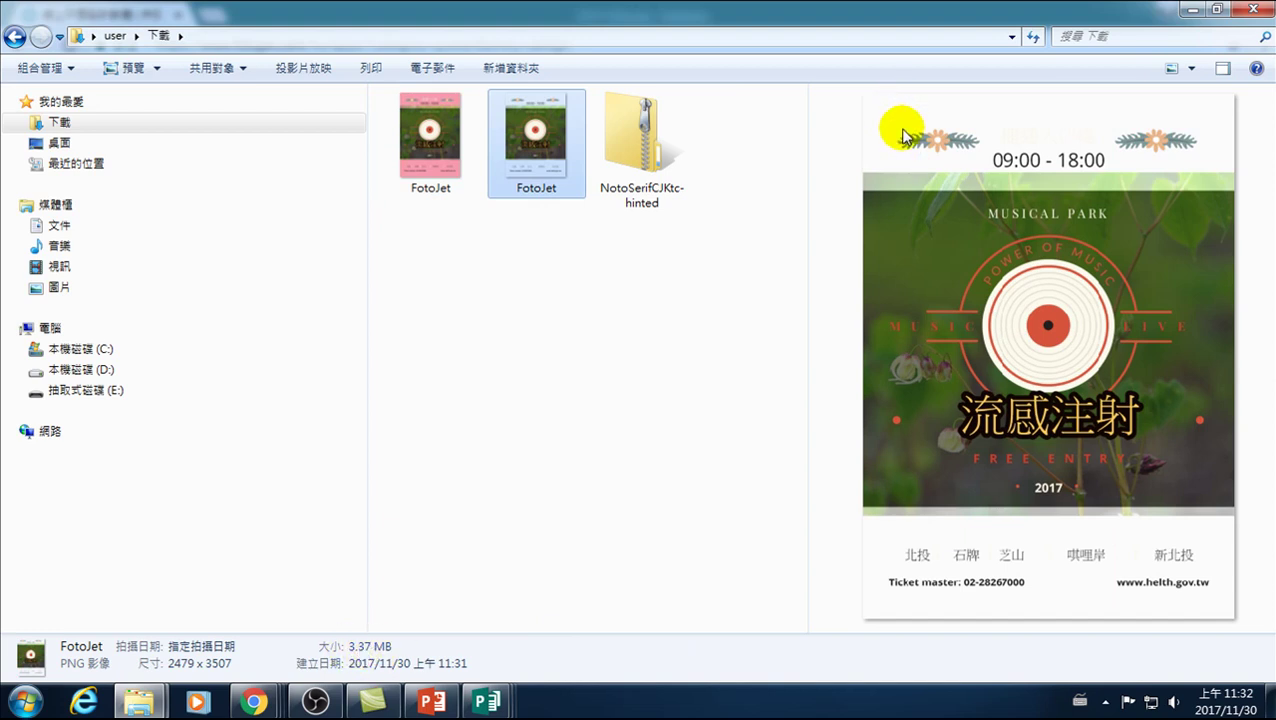
{"action": "left_click", "coordinate": [418, 160]}
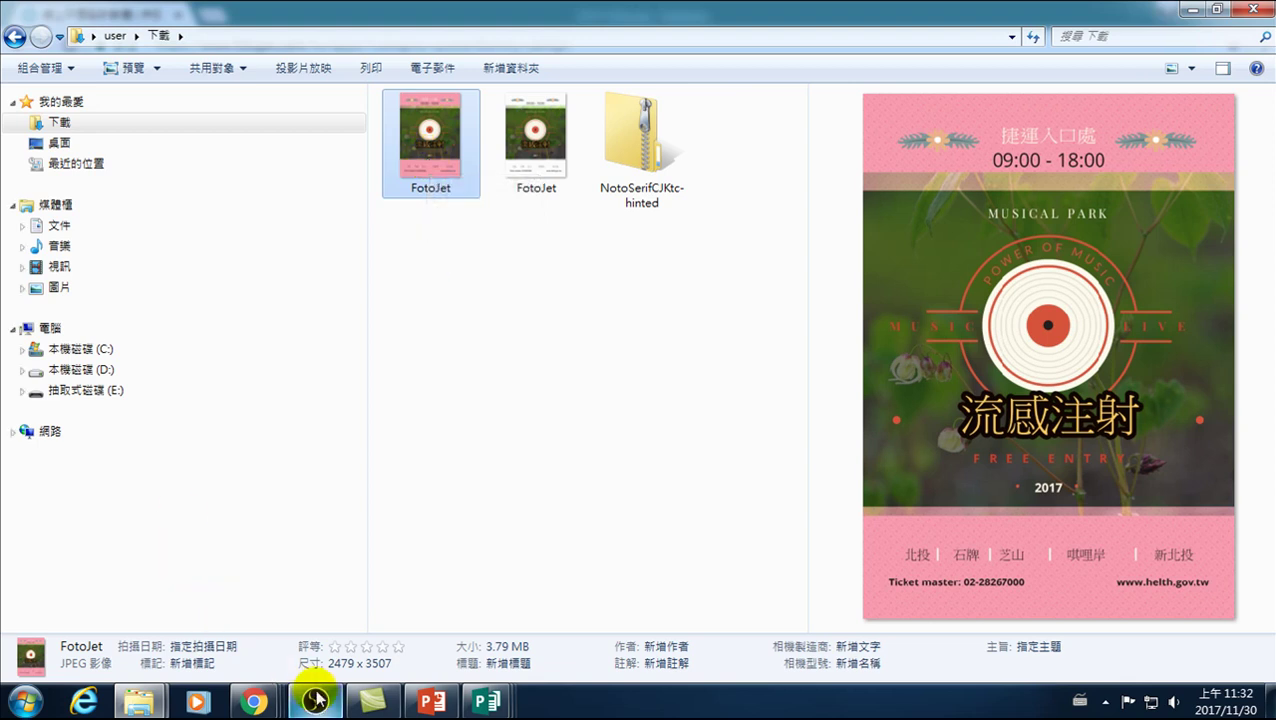
{"action": "left_click", "coordinate": [254, 702]}
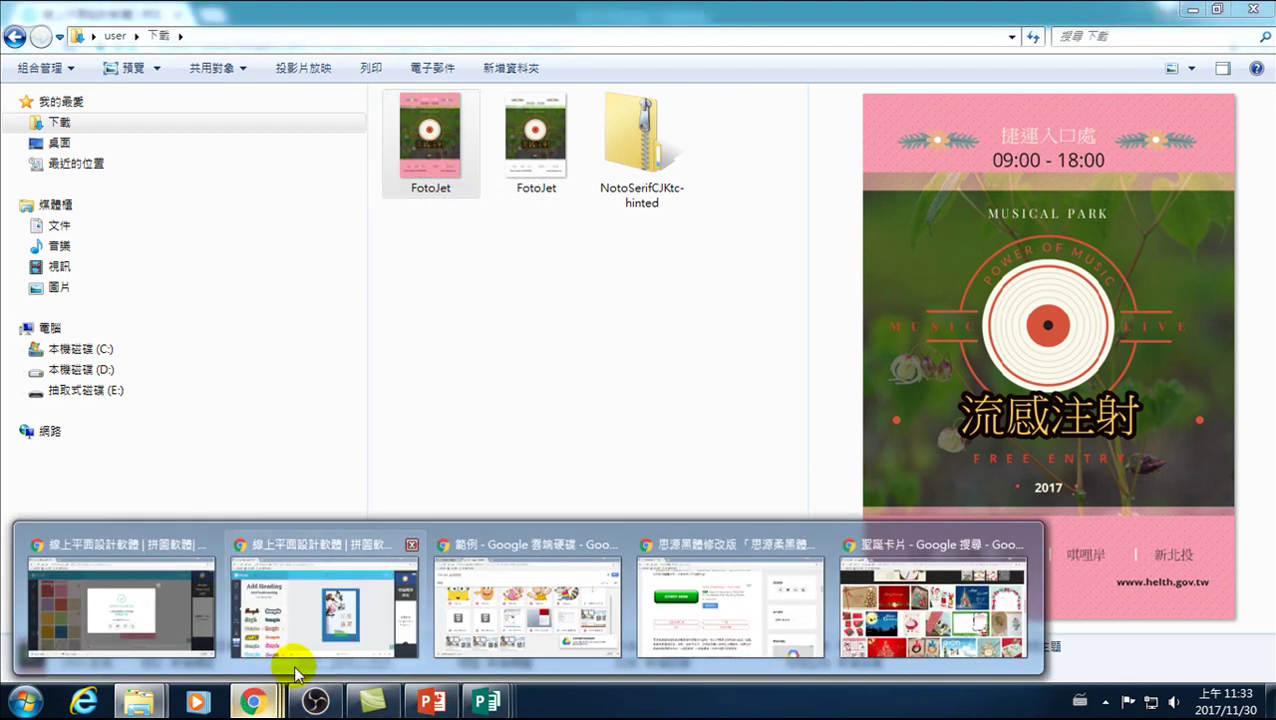
- Close FotoJet's download dialog and look through the Clipart and Background panels
{"action": "left_click", "coordinate": [181, 636]}
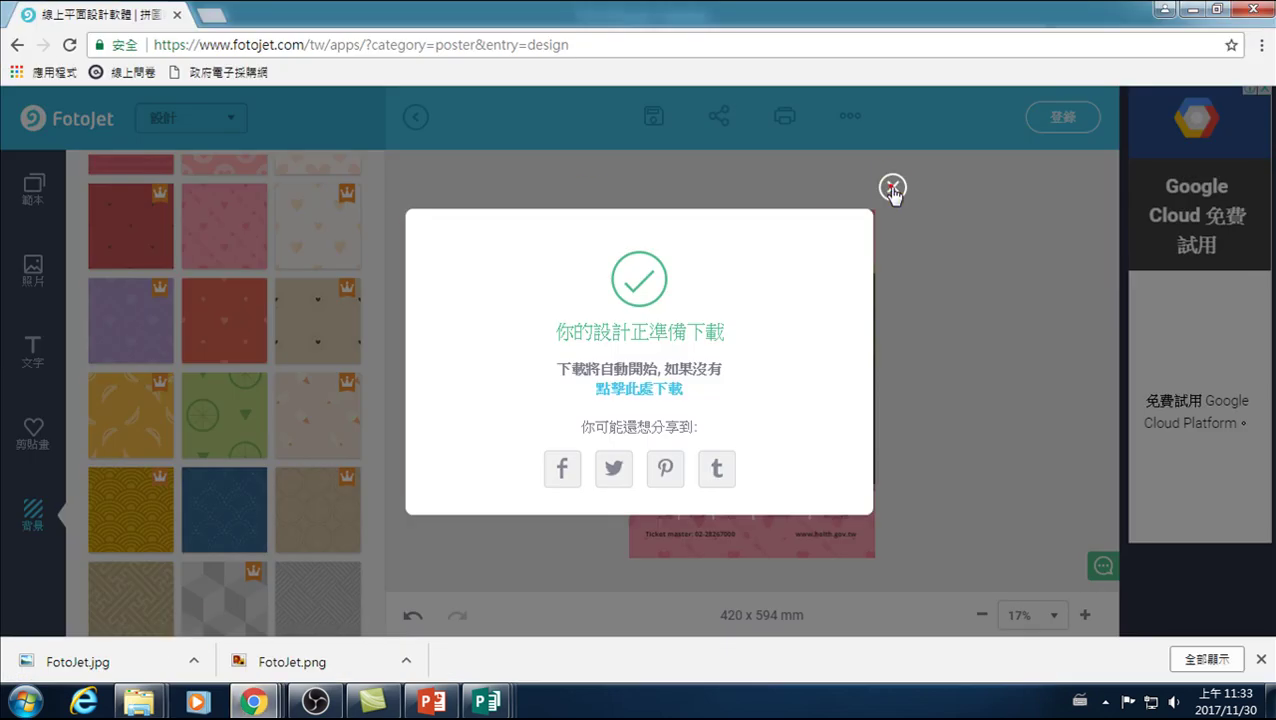
{"action": "left_click", "coordinate": [891, 190]}
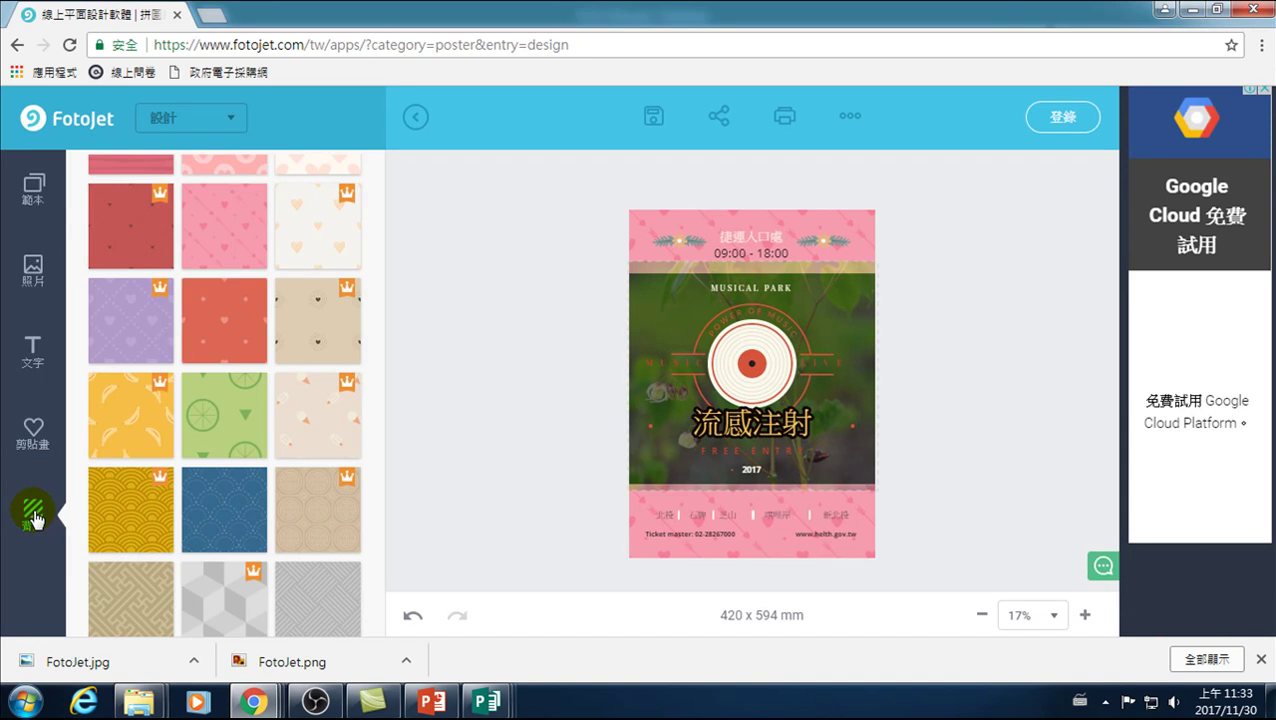
{"action": "left_click", "coordinate": [33, 430]}
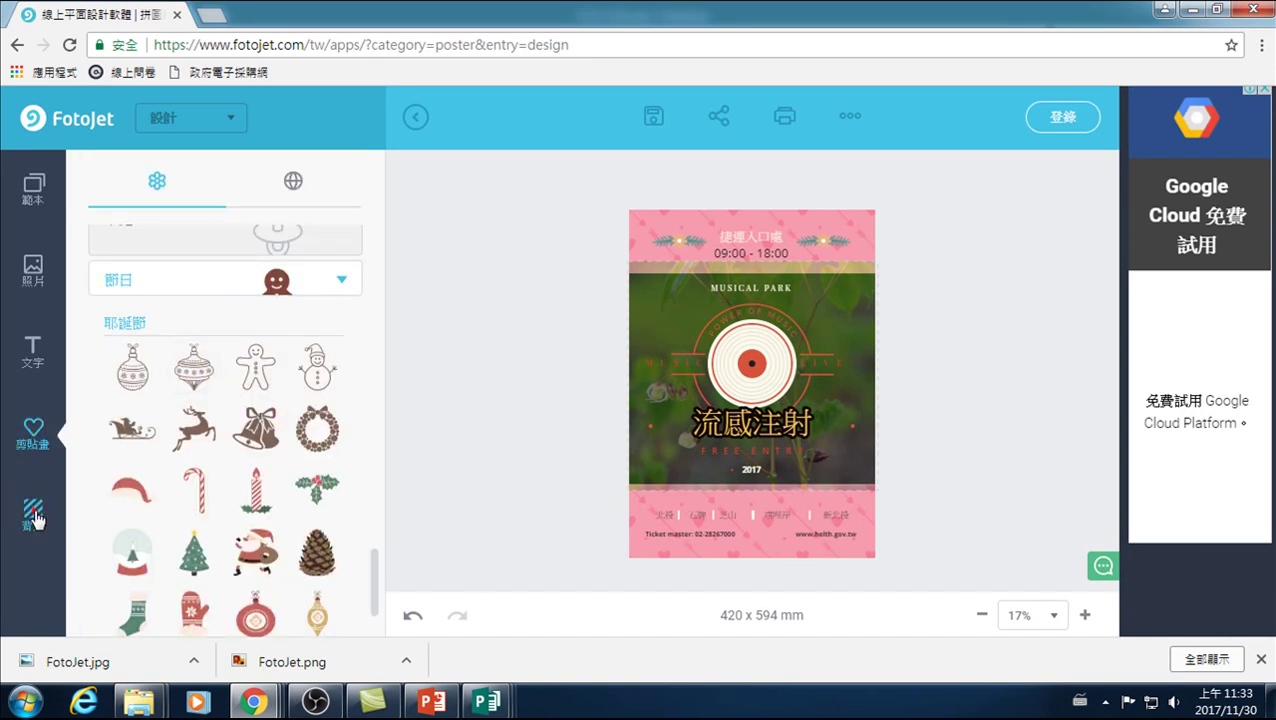
{"action": "left_click", "coordinate": [33, 512]}
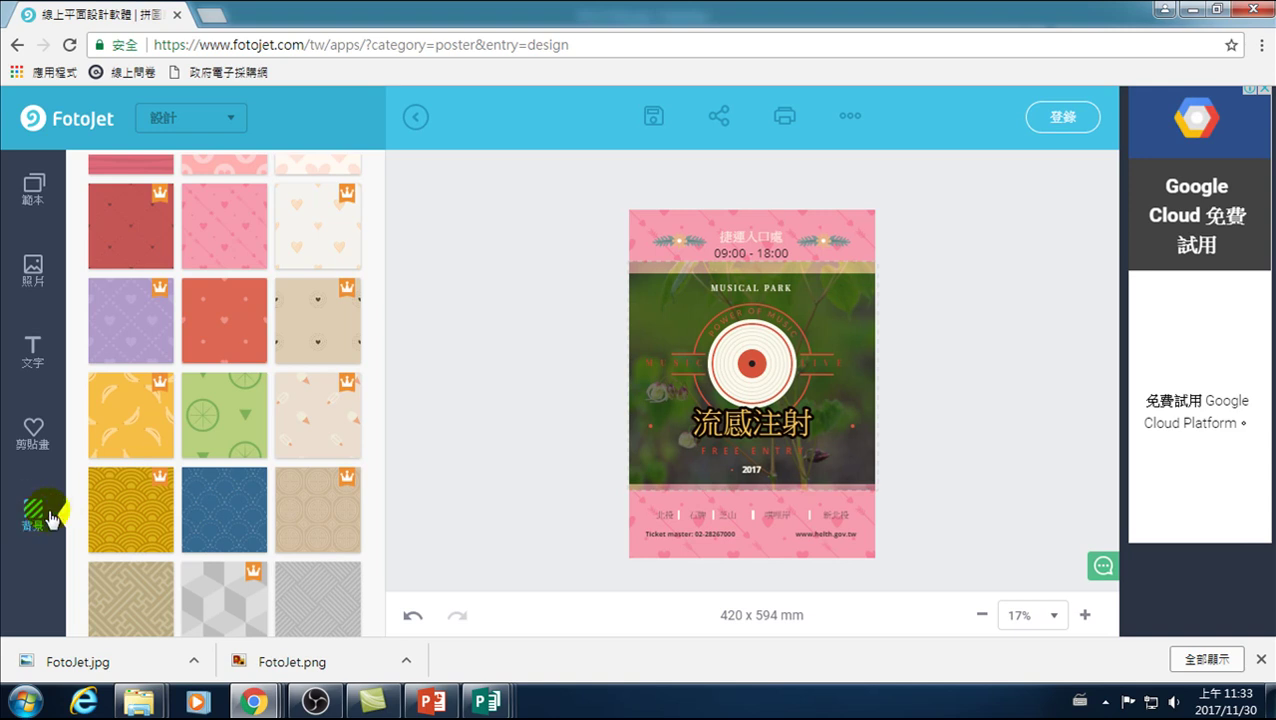
{"action": "left_click", "coordinate": [653, 118]}
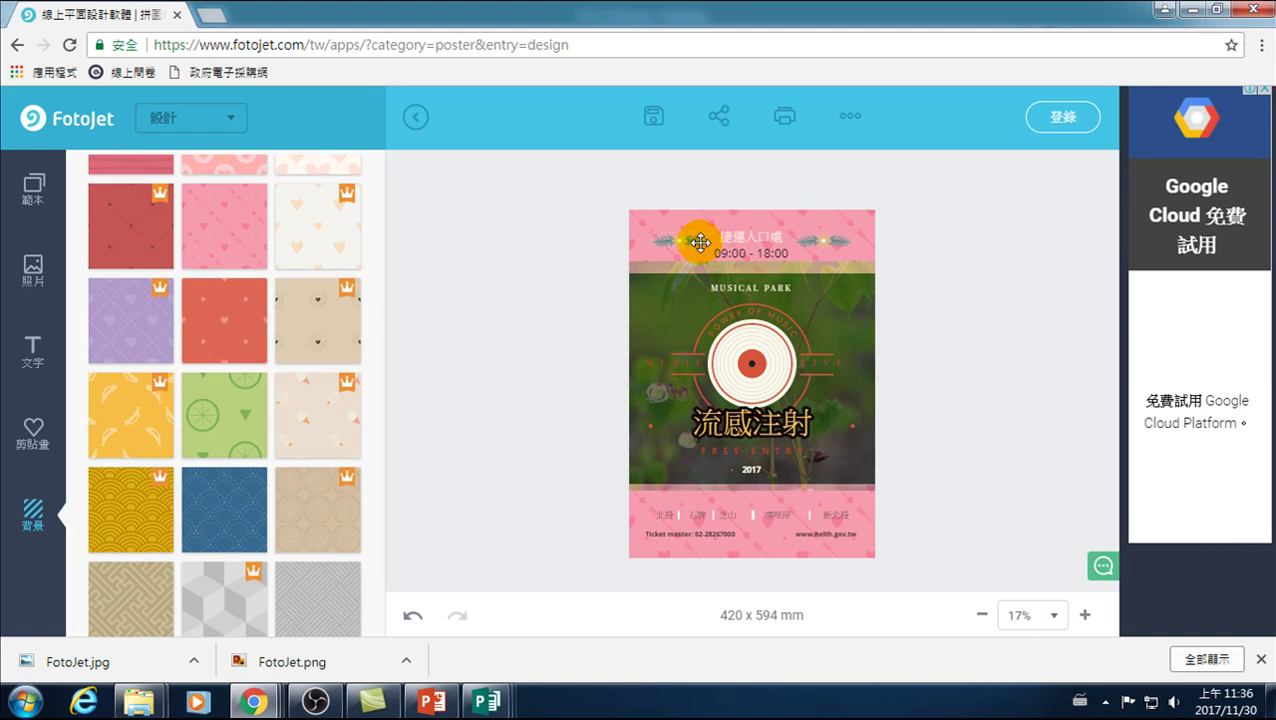
{"action": "left_click", "coordinate": [717, 116]}
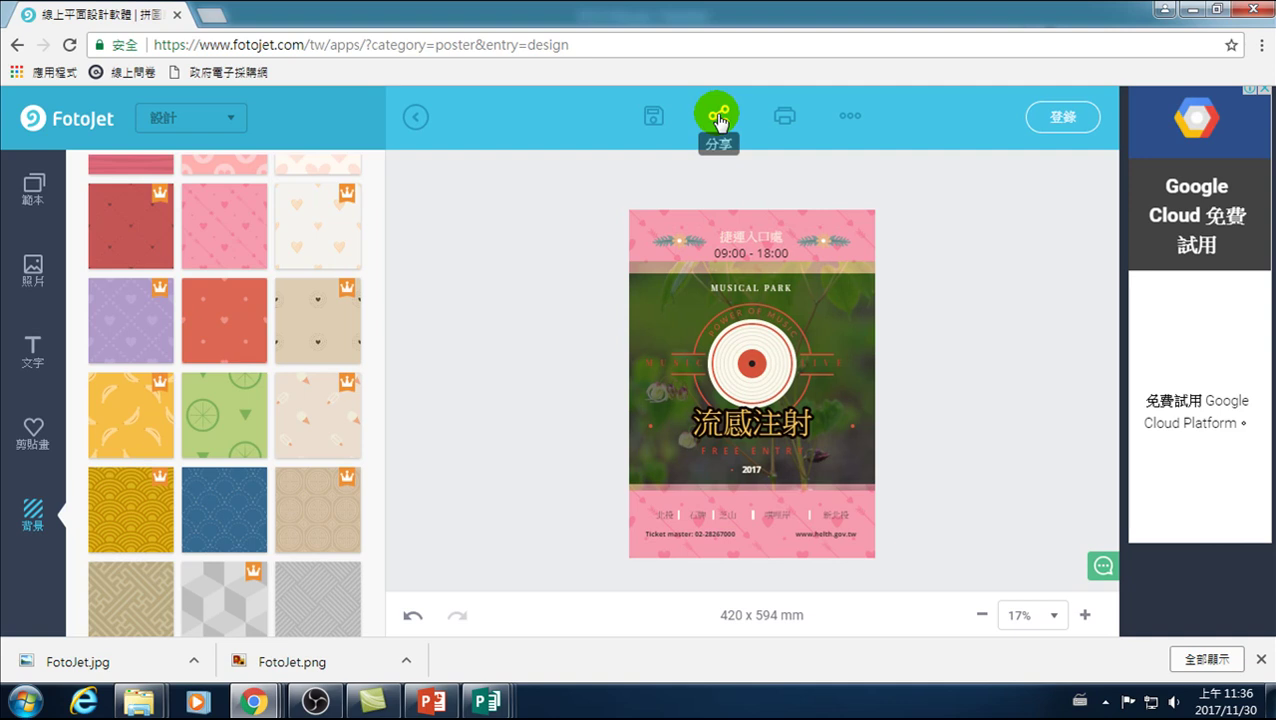
- Start sharing the poster to Facebook, then close the share window
{"action": "left_click", "coordinate": [718, 117]}
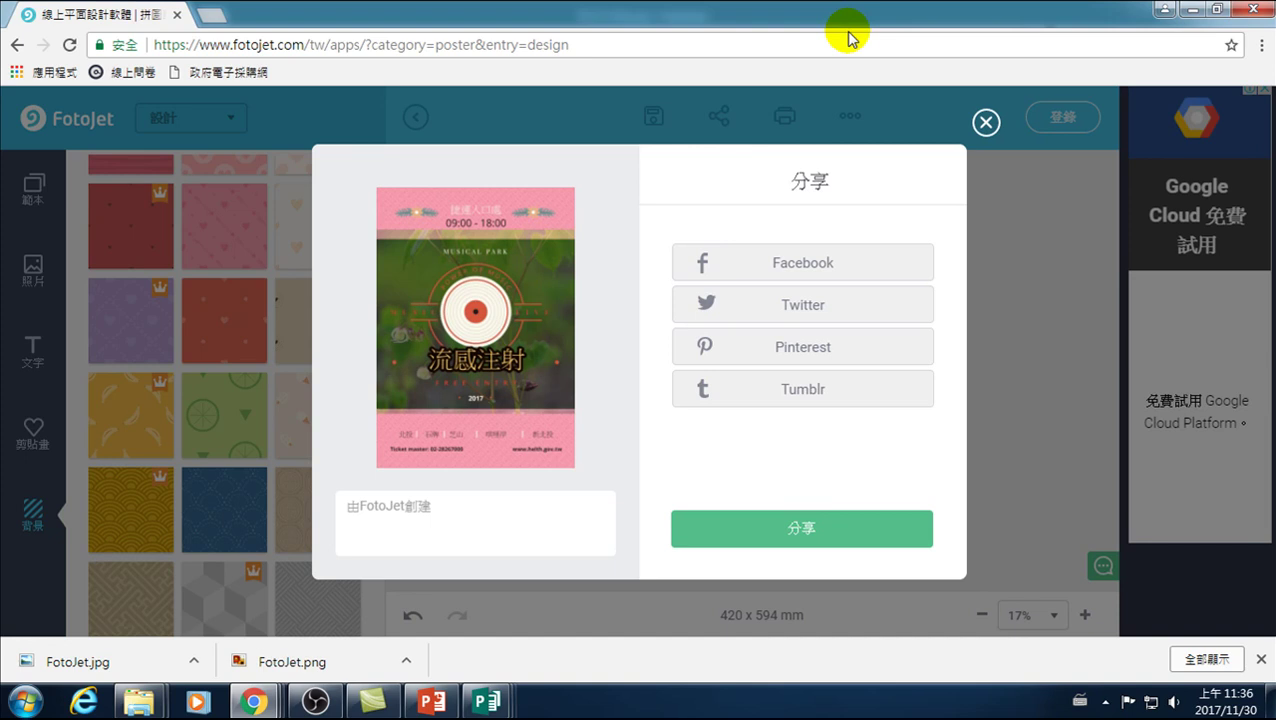
{"action": "left_click", "coordinate": [806, 262]}
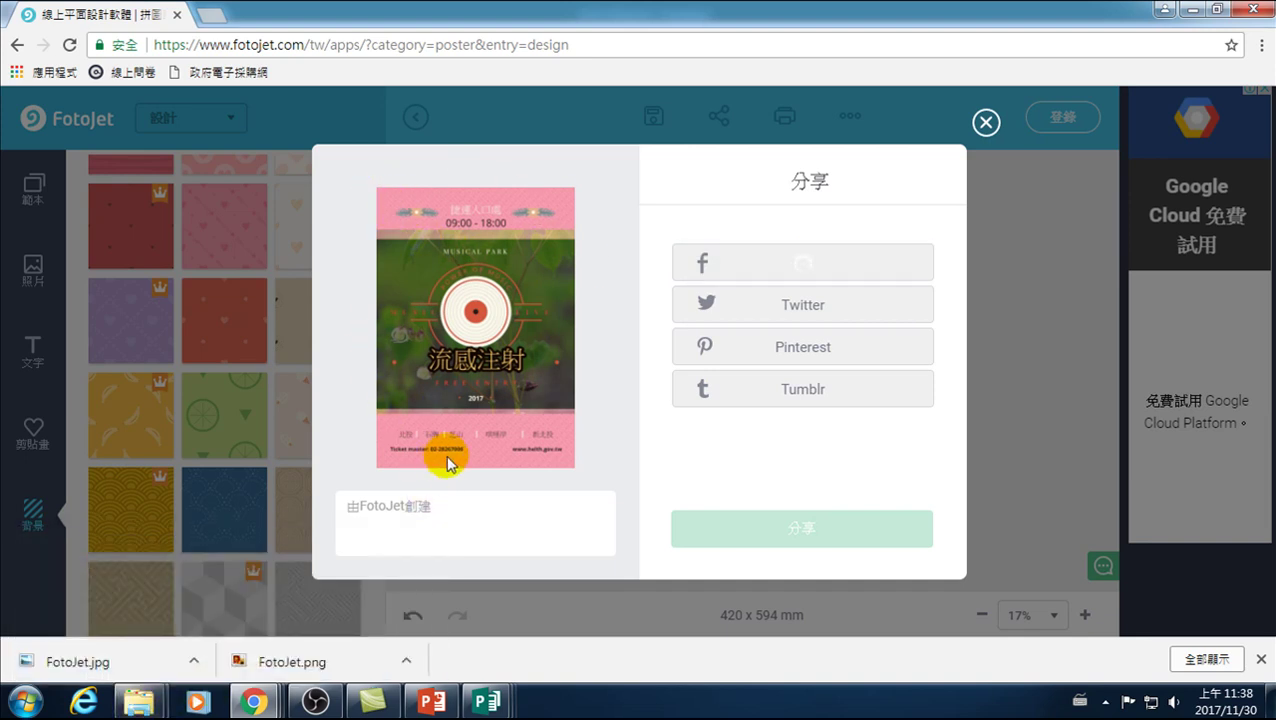
{"action": "left_click", "coordinate": [986, 122]}
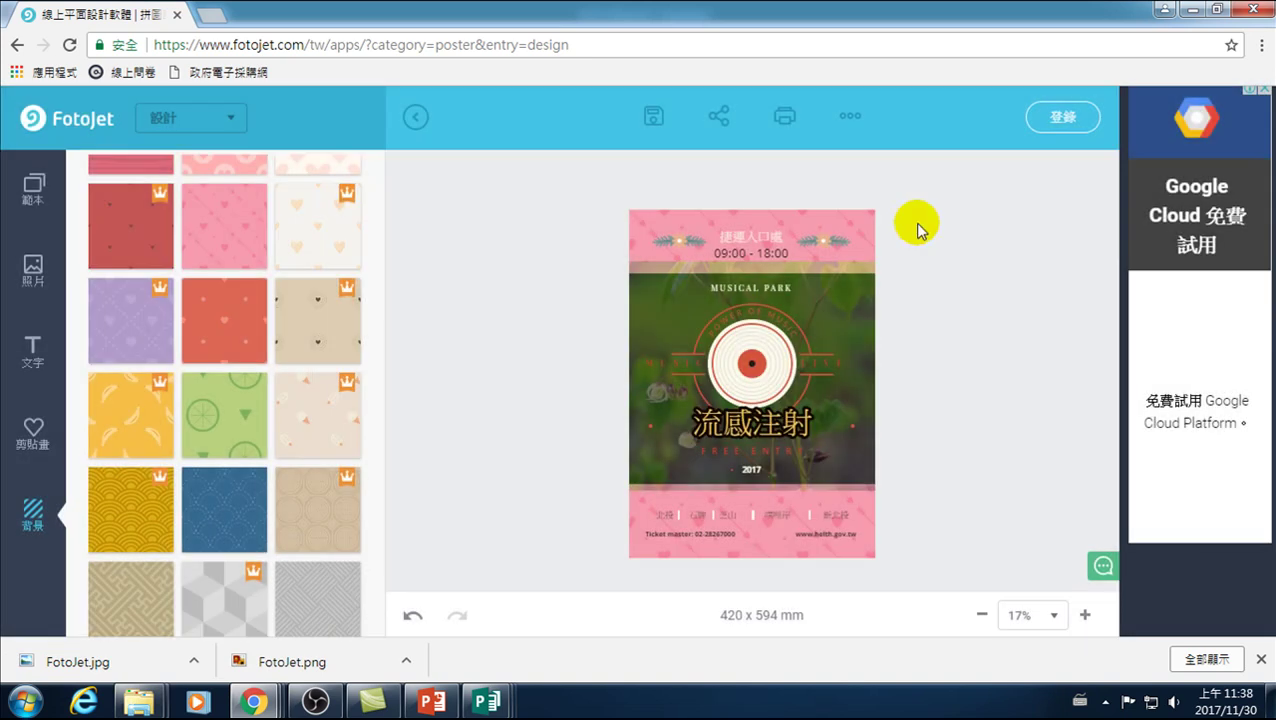
- Share the poster to Facebook after logging in and approving permissions, then open the post
{"action": "left_click", "coordinate": [725, 117]}
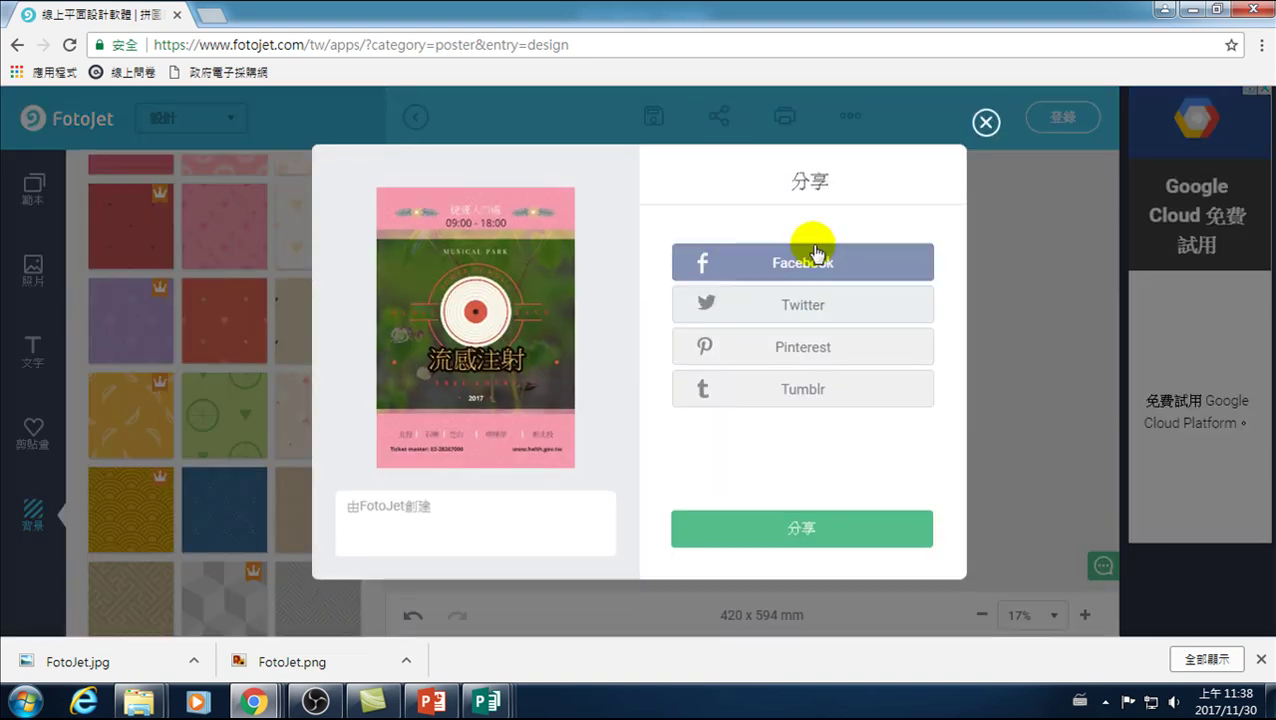
{"action": "left_click", "coordinate": [815, 255]}
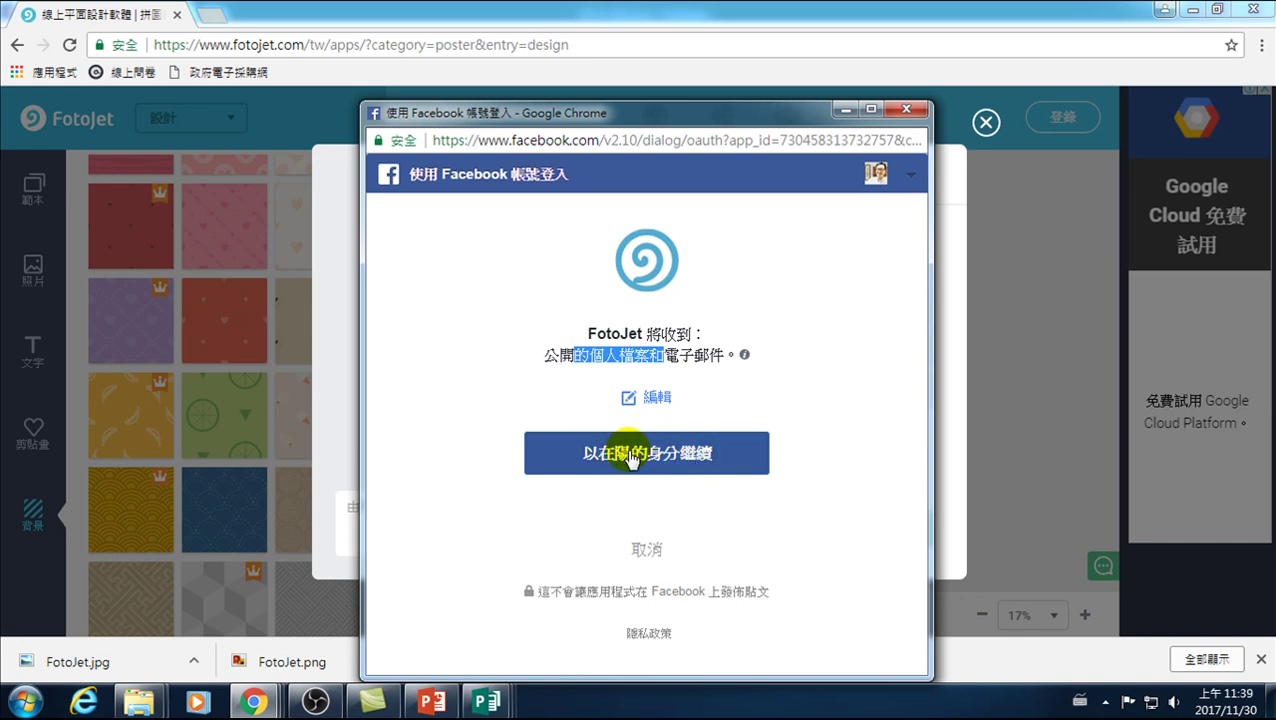
{"action": "left_click", "coordinate": [643, 455]}
{"action": "left_click", "coordinate": [647, 452]}
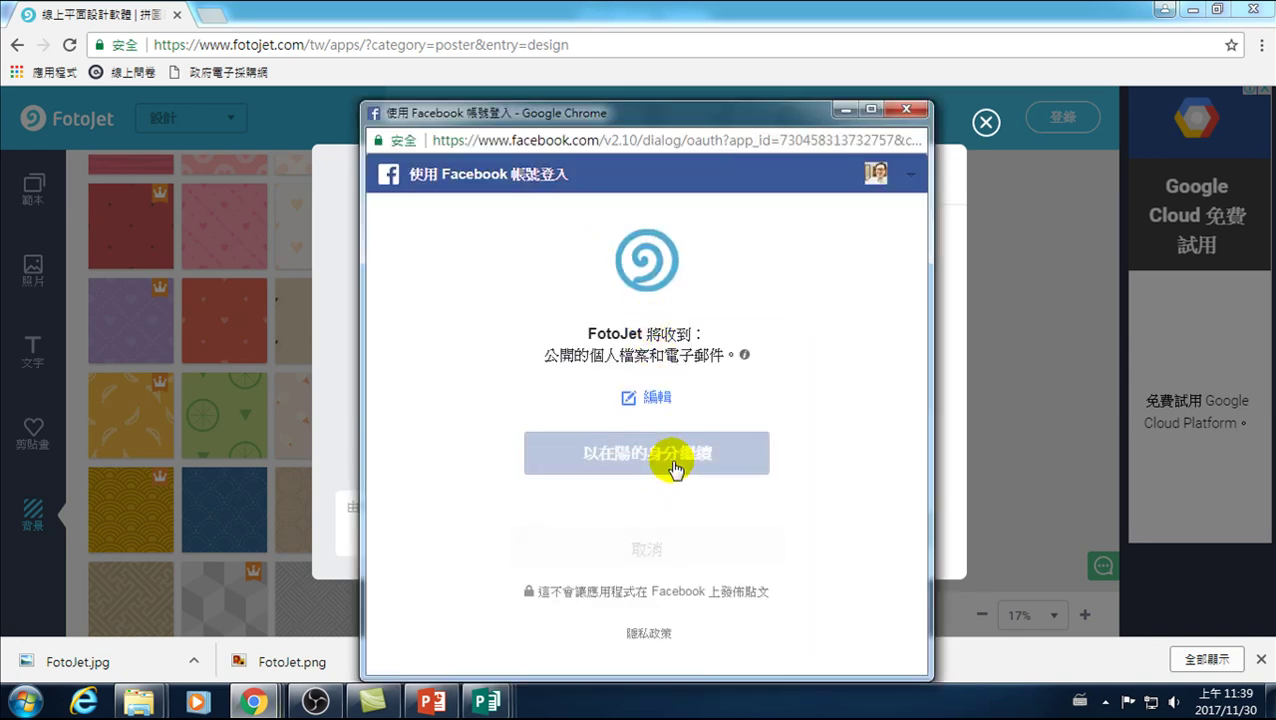
{"action": "key", "text": "Return"}
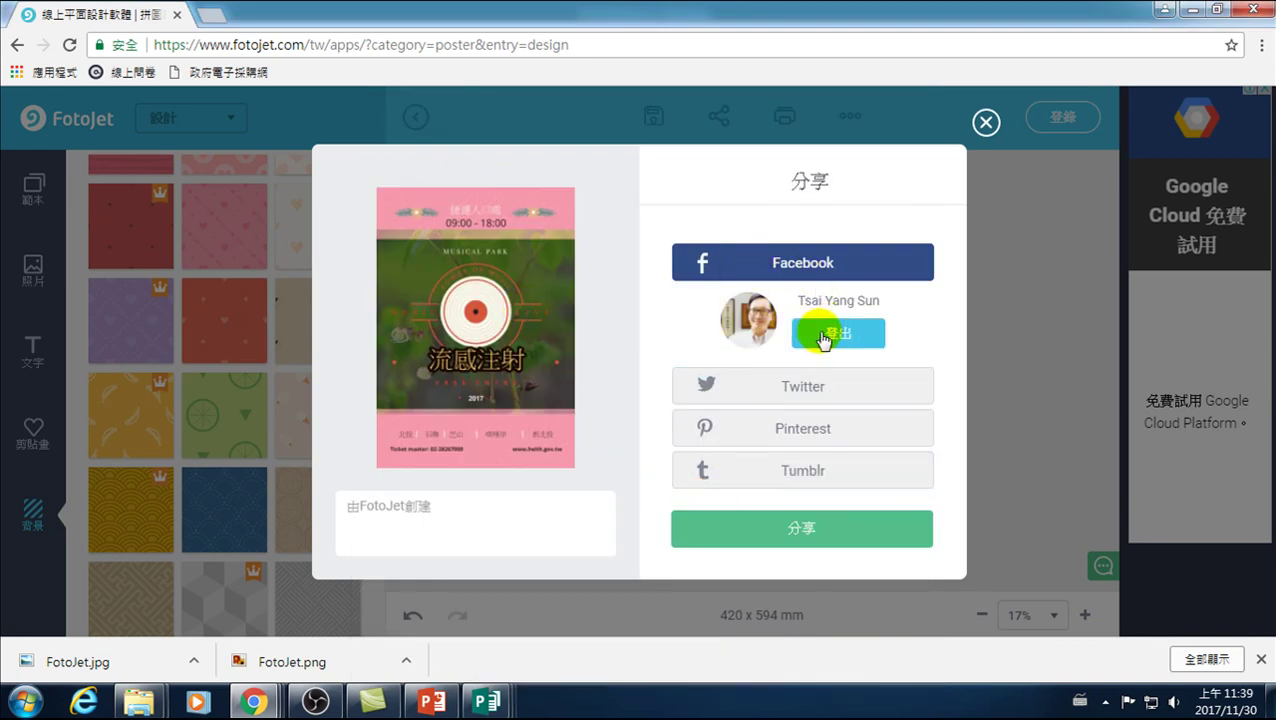
{"action": "left_click", "coordinate": [808, 535]}
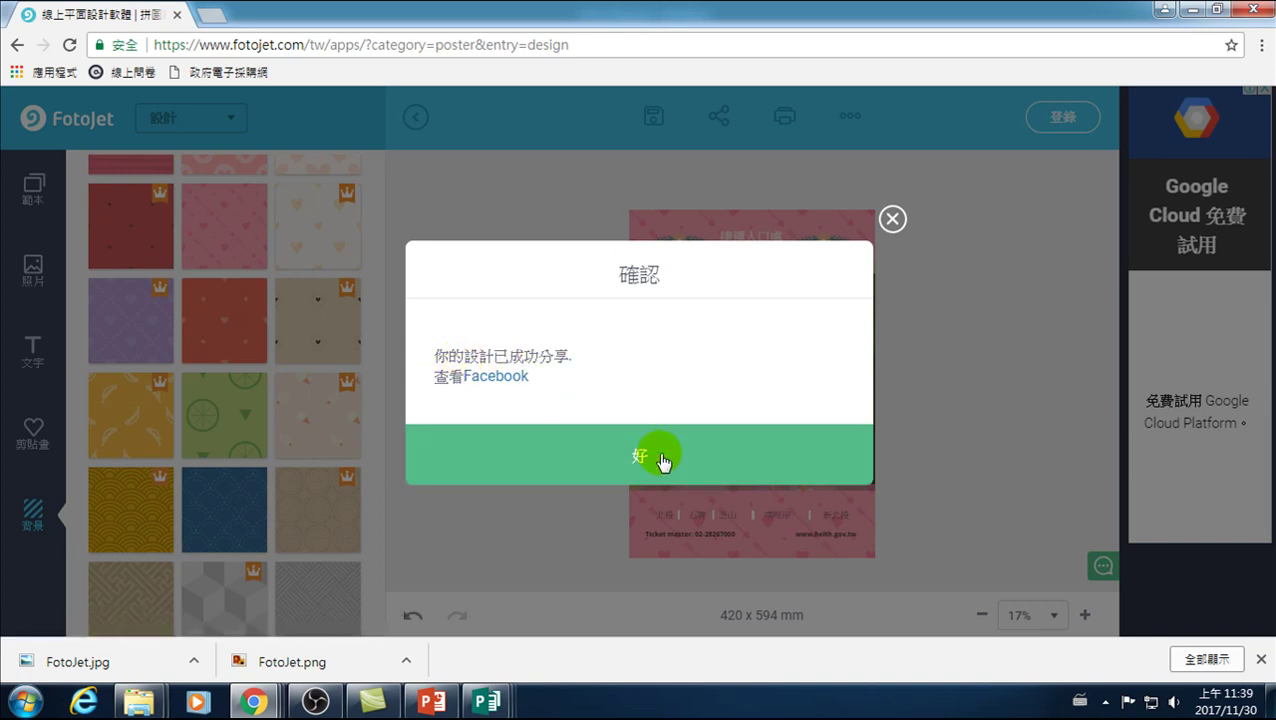
{"action": "left_click", "coordinate": [489, 377]}
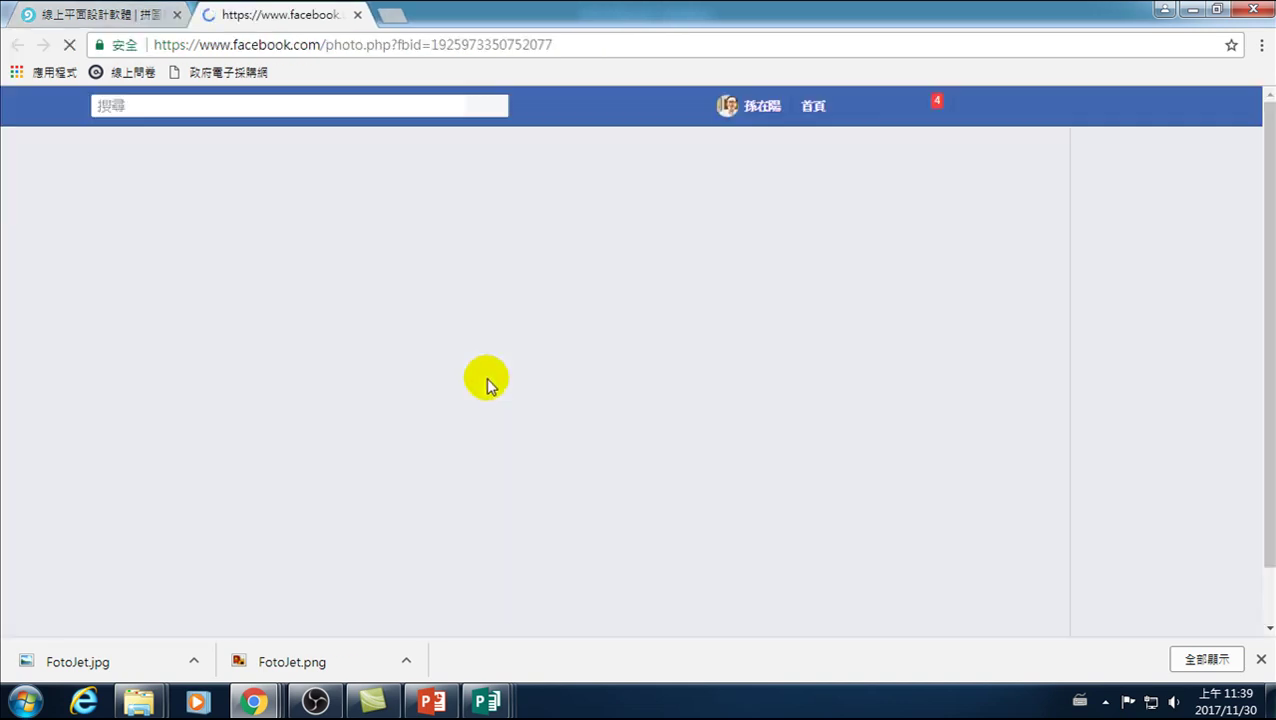
- Open the posted 流感注射 poster in Facebook's full photo viewer
{"action": "left_click", "coordinate": [457, 389]}
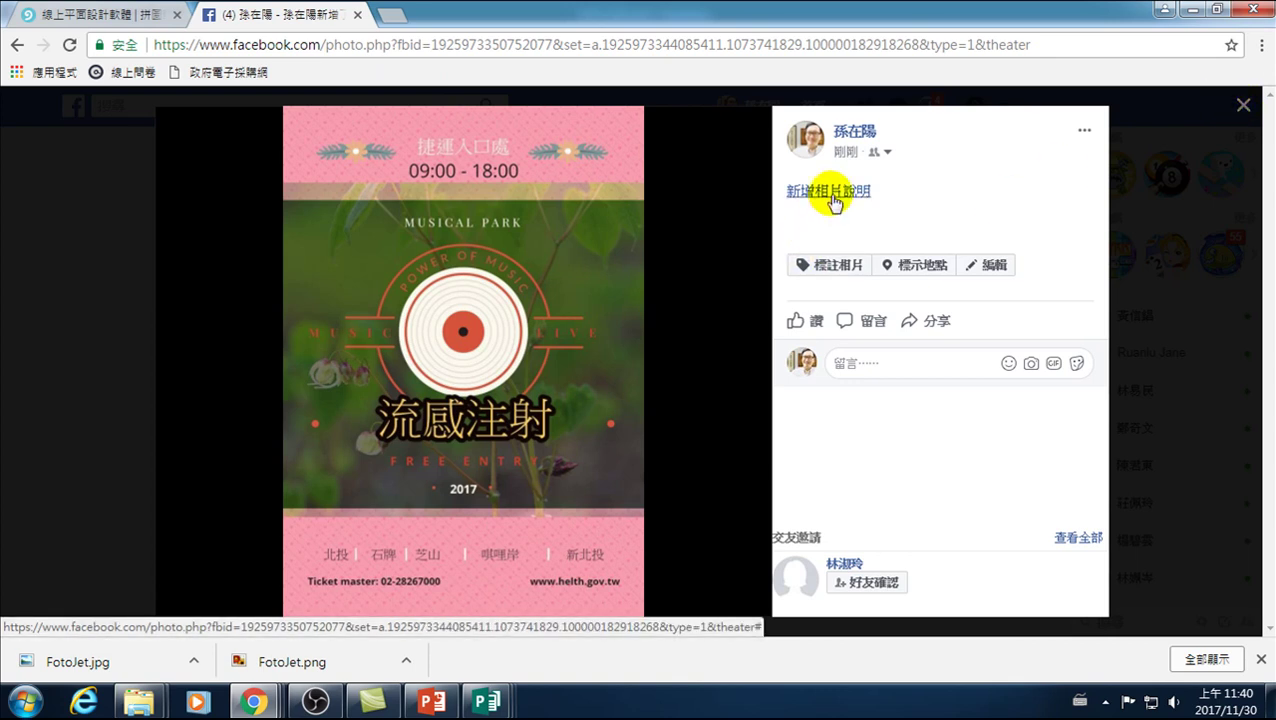
{"action": "mouse_move", "coordinate": [463, 360]}
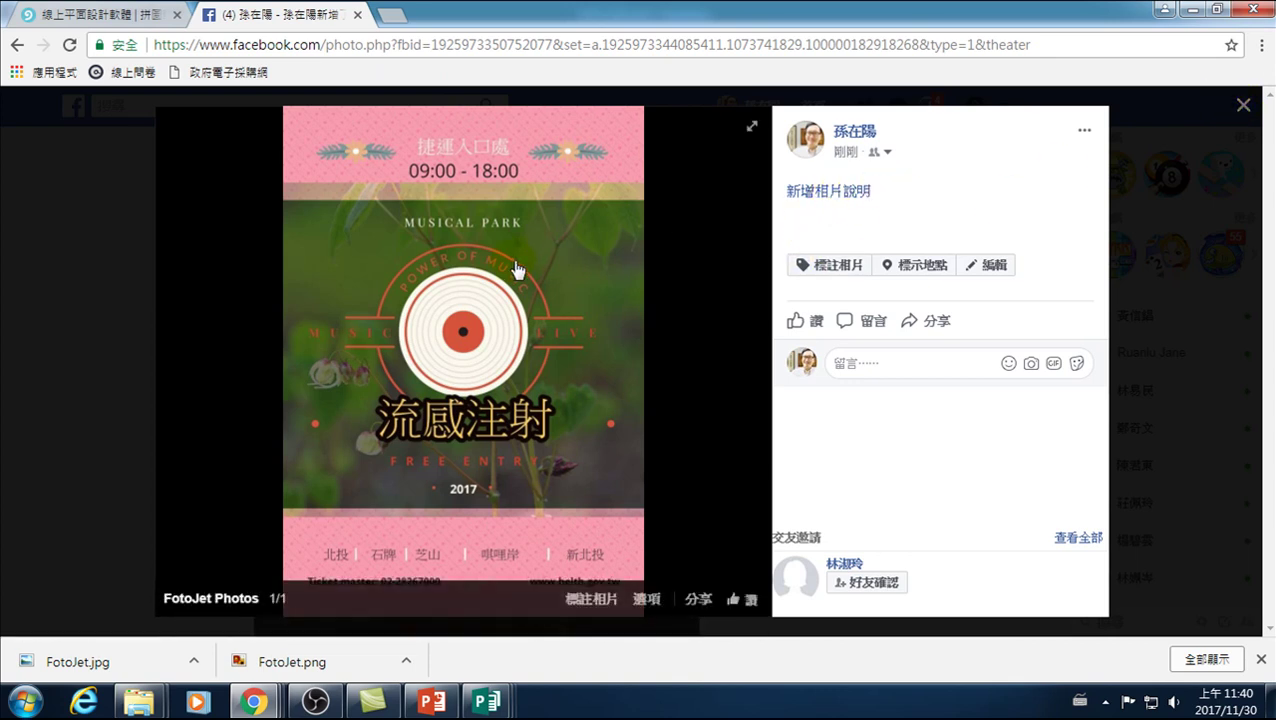
{"action": "left_click", "coordinate": [836, 208]}
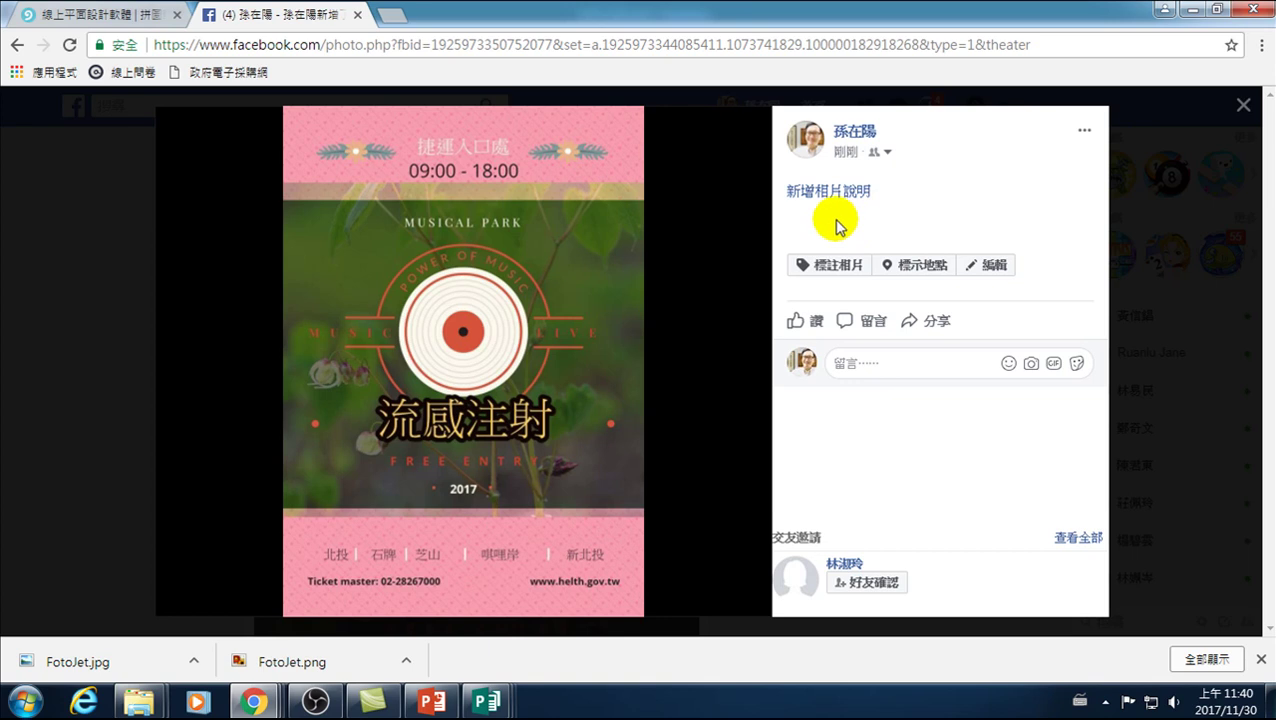
- Caption the photo 昨天在石牌捷運站看到免費流感疫苗注射活動。 and save the edit
{"action": "left_click", "coordinate": [828, 262]}
{"action": "left_click", "coordinate": [816, 132]}
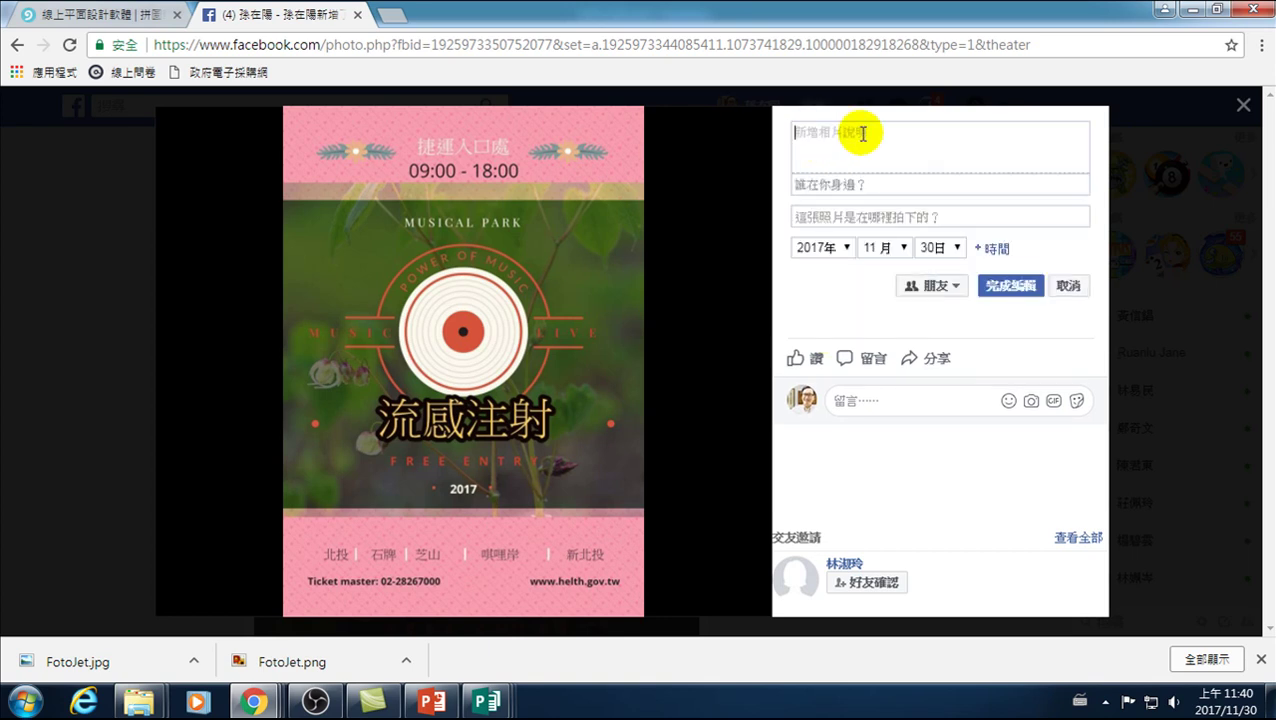
{"action": "type", "text": "昨天在石牌"}
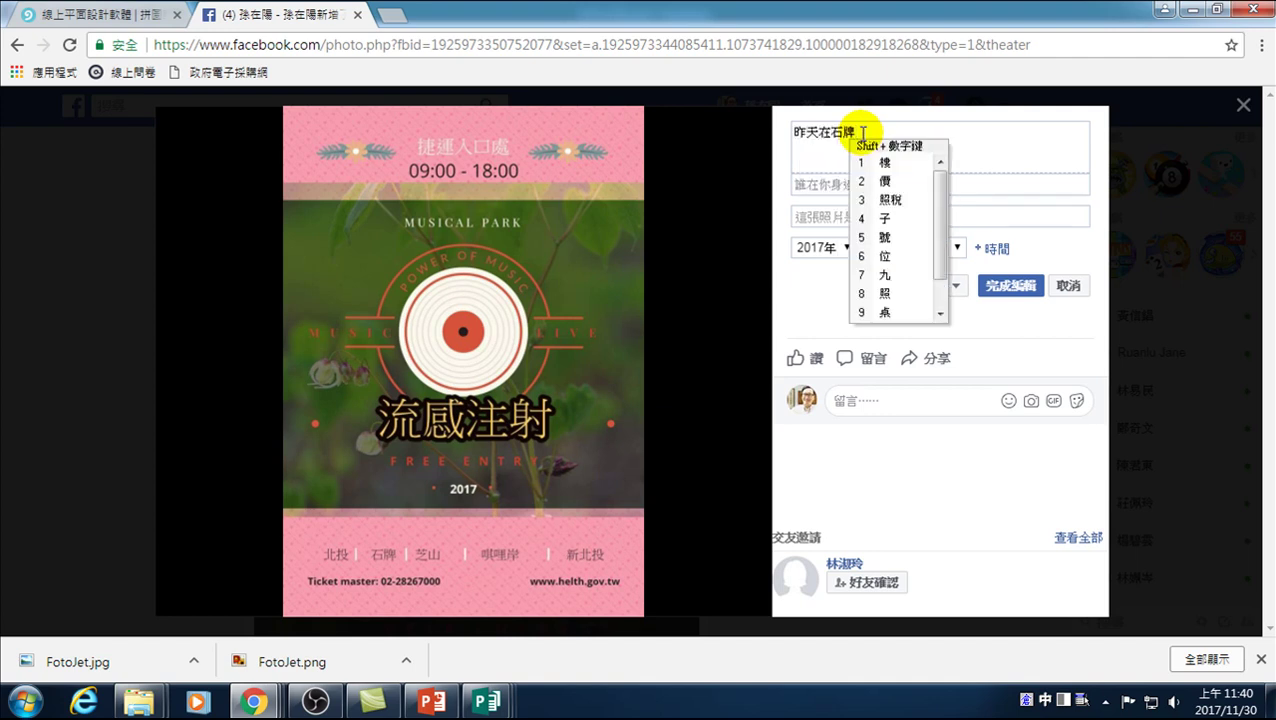
{"action": "type", "text": "捷"}
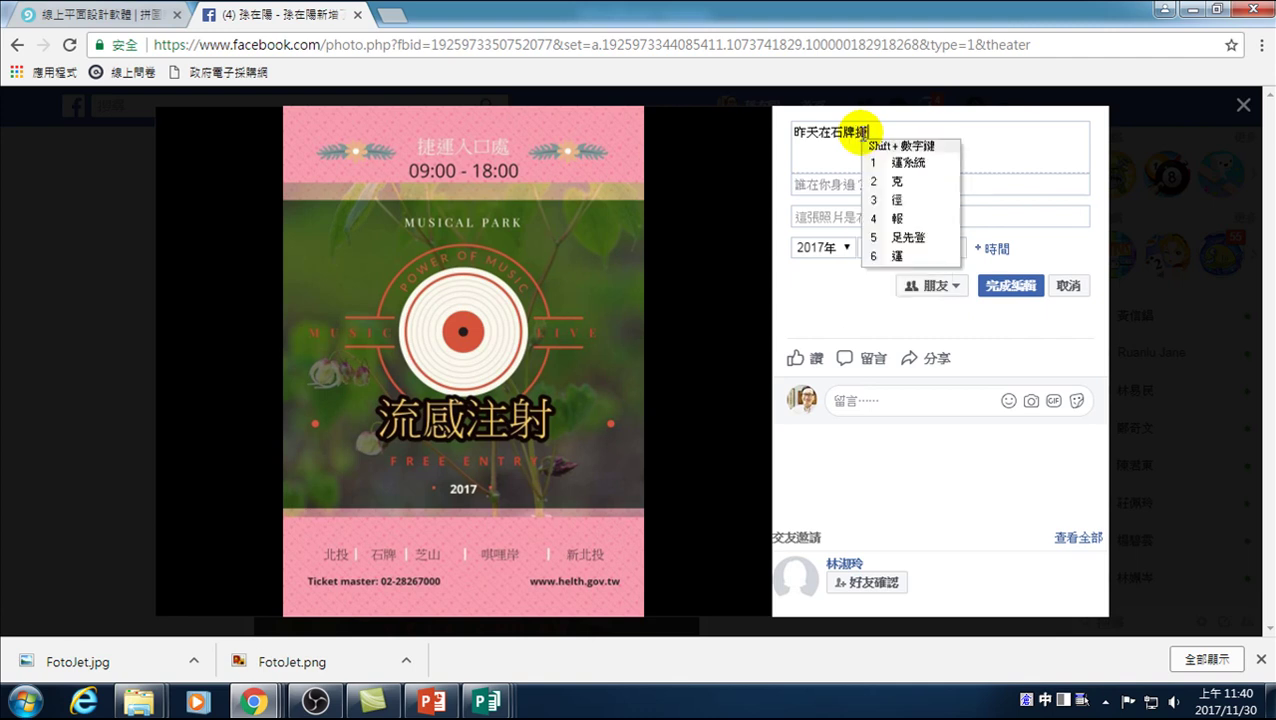
{"action": "type", "text": "運"}
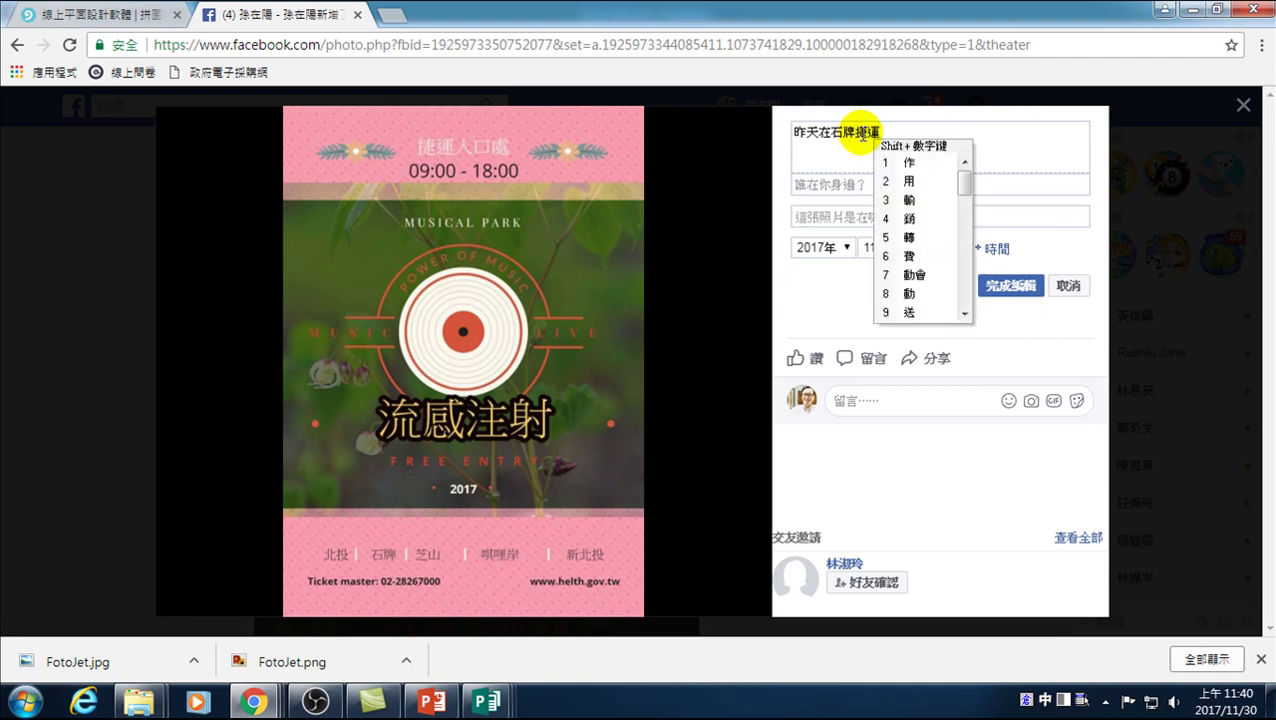
{"action": "type", "text": "站"}
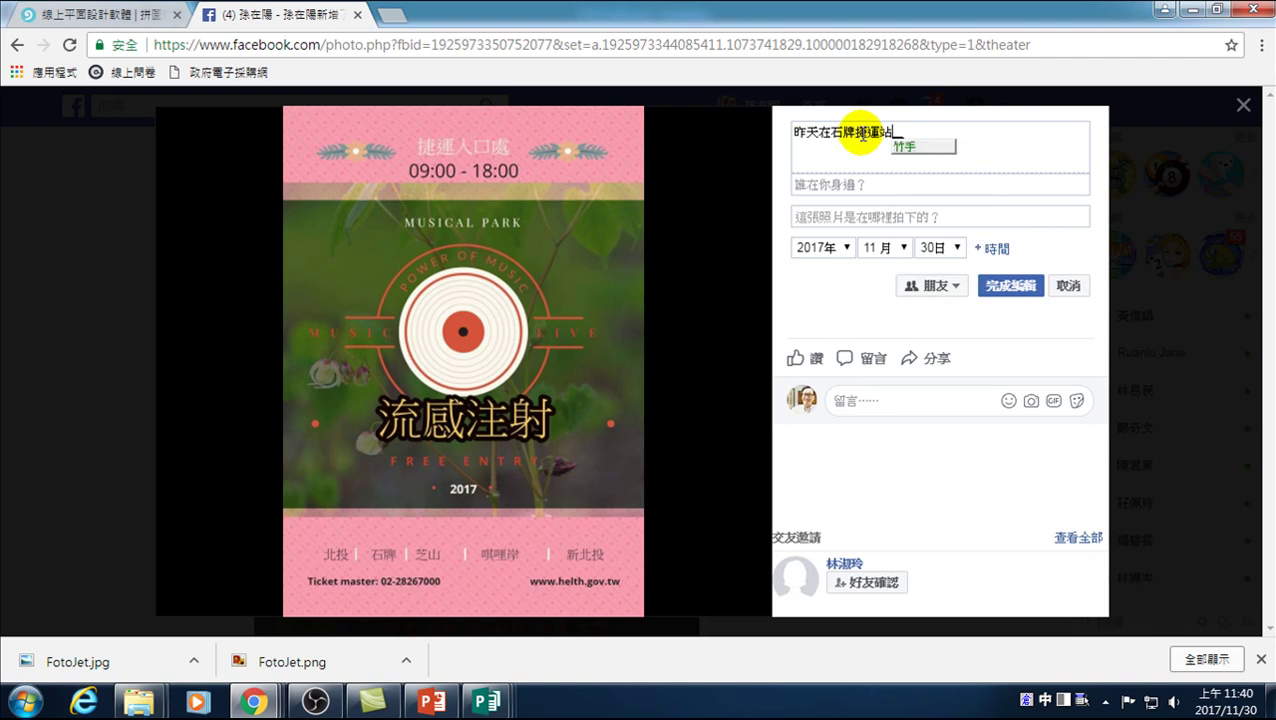
{"action": "type", "text": "看到"}
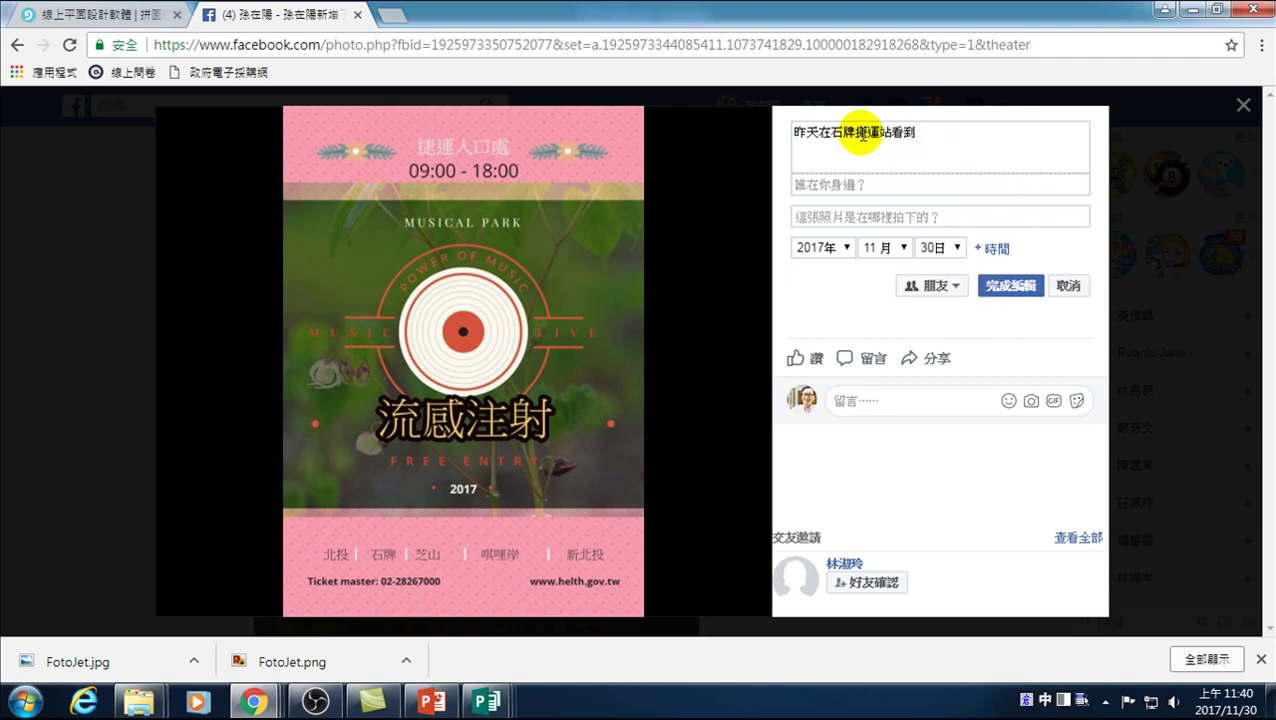
{"action": "type", "text": "免費"}
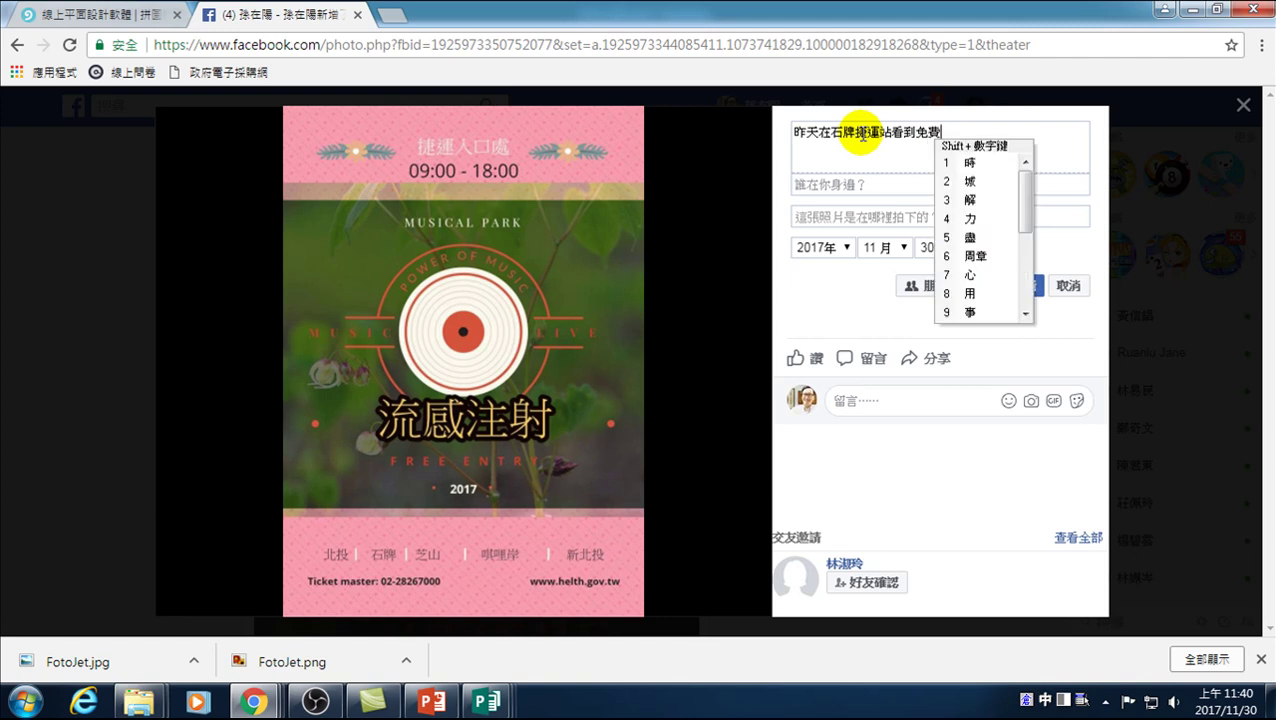
{"action": "type", "text": "流感"}
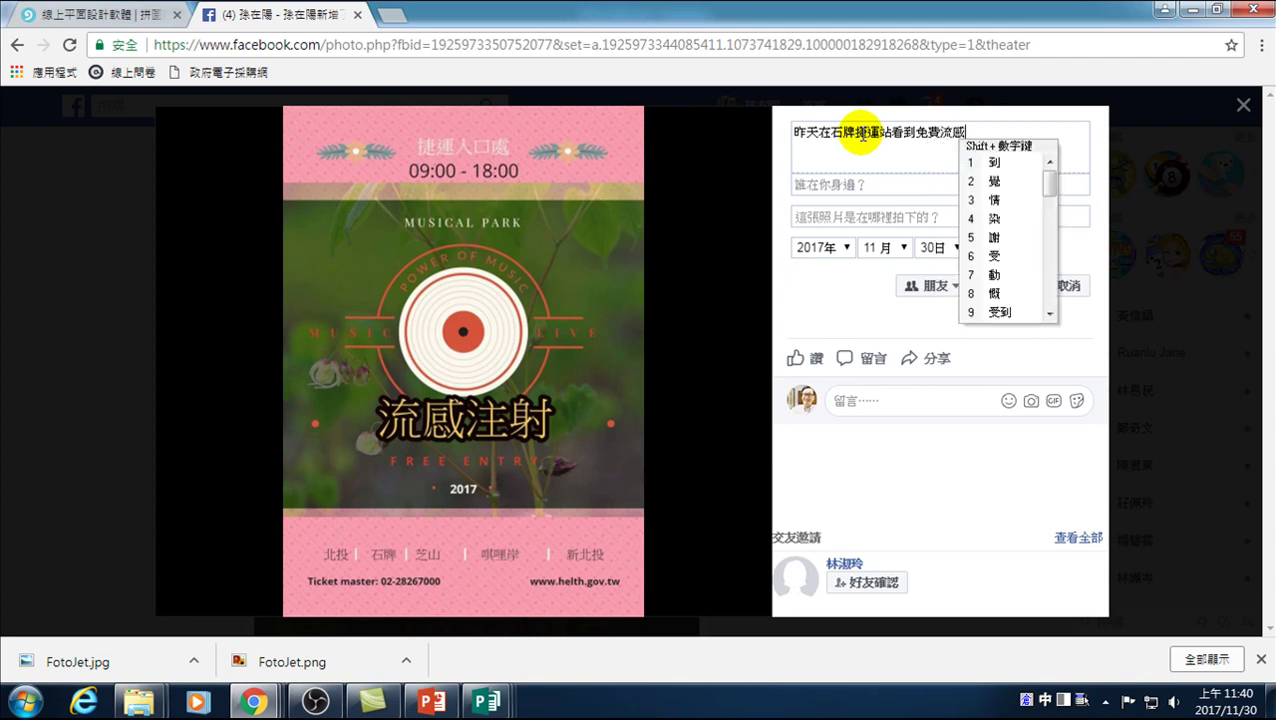
{"action": "type", "text": "疫"}
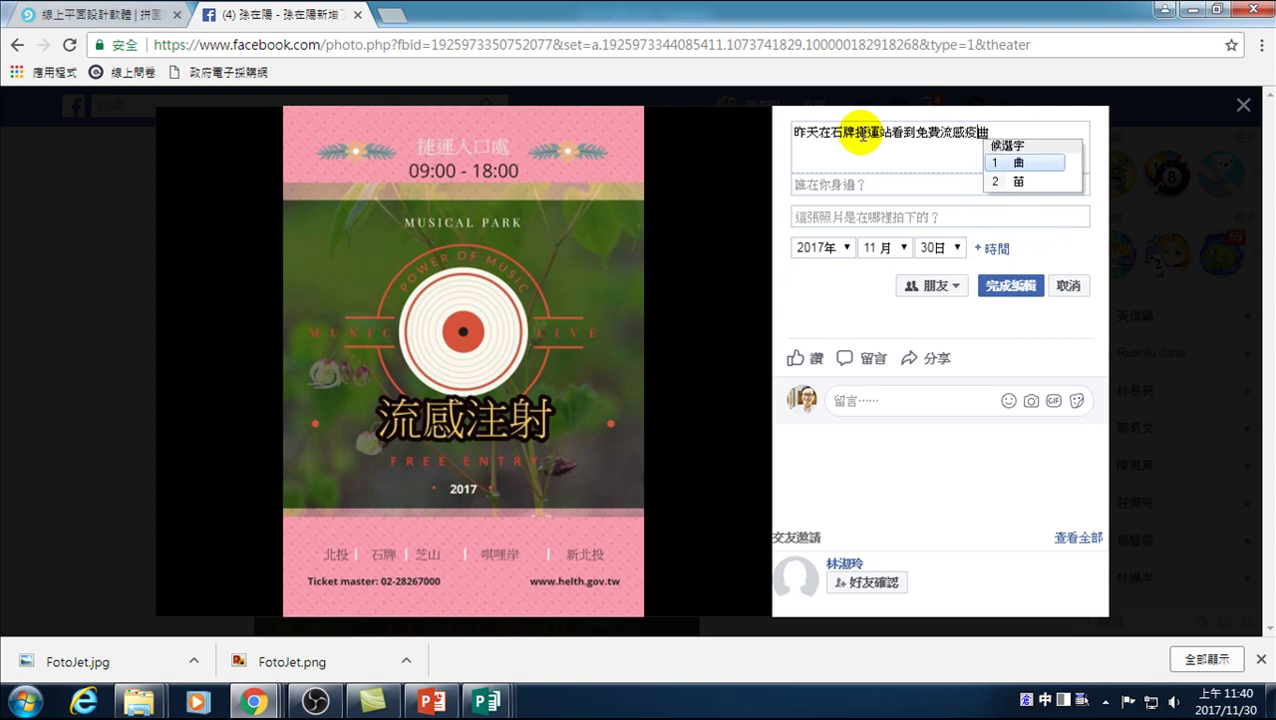
{"action": "type", "text": "苗注"}
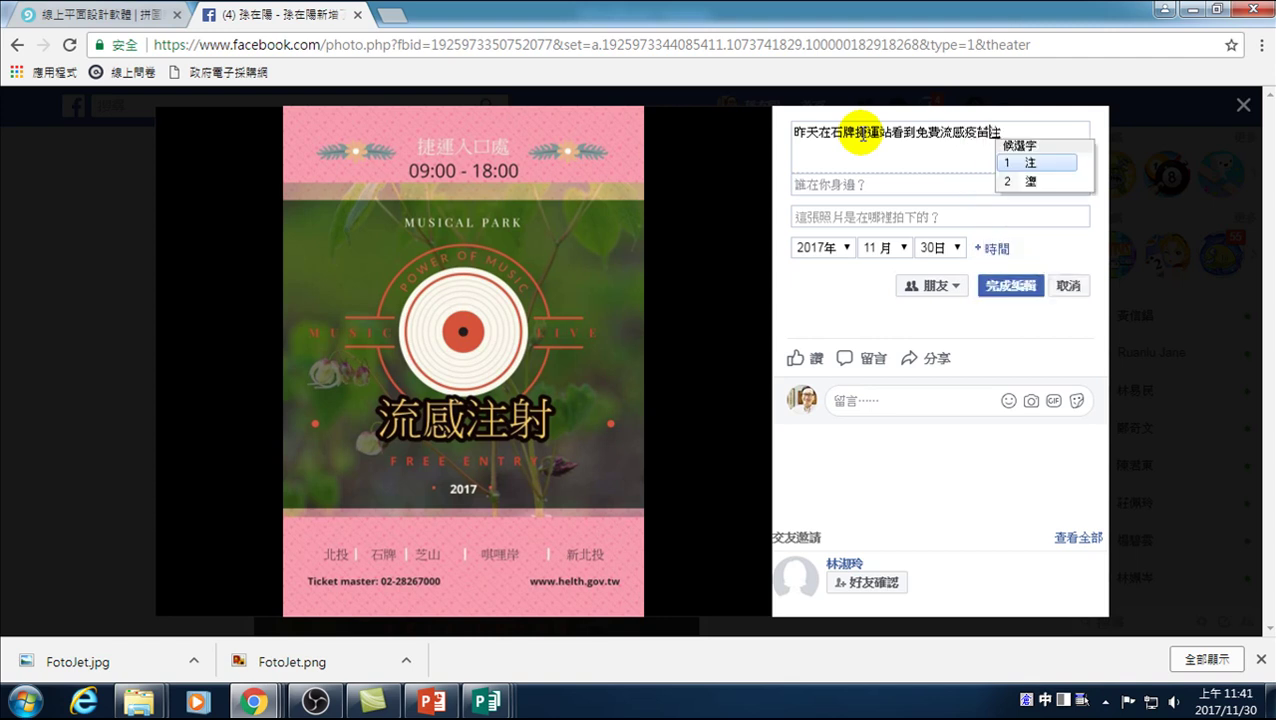
{"action": "type", "text": "射"}
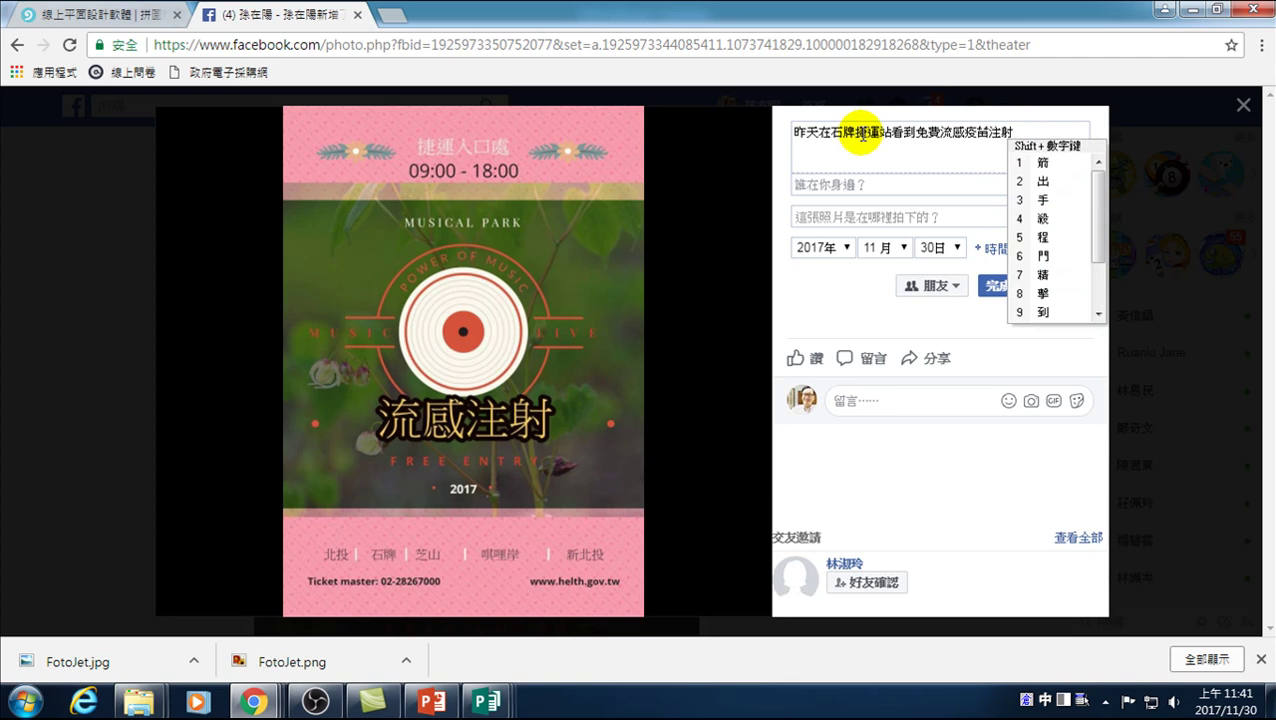
{"action": "type", "text": "活動。"}
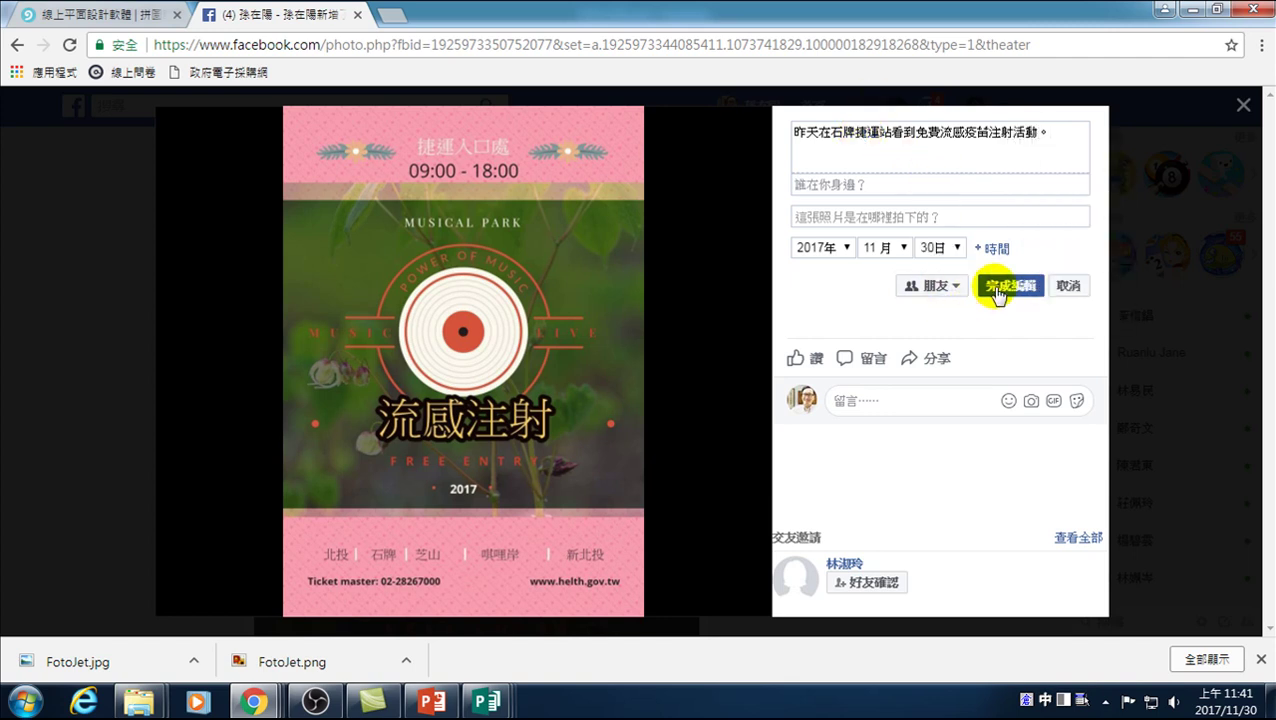
{"action": "left_click", "coordinate": [1002, 287]}
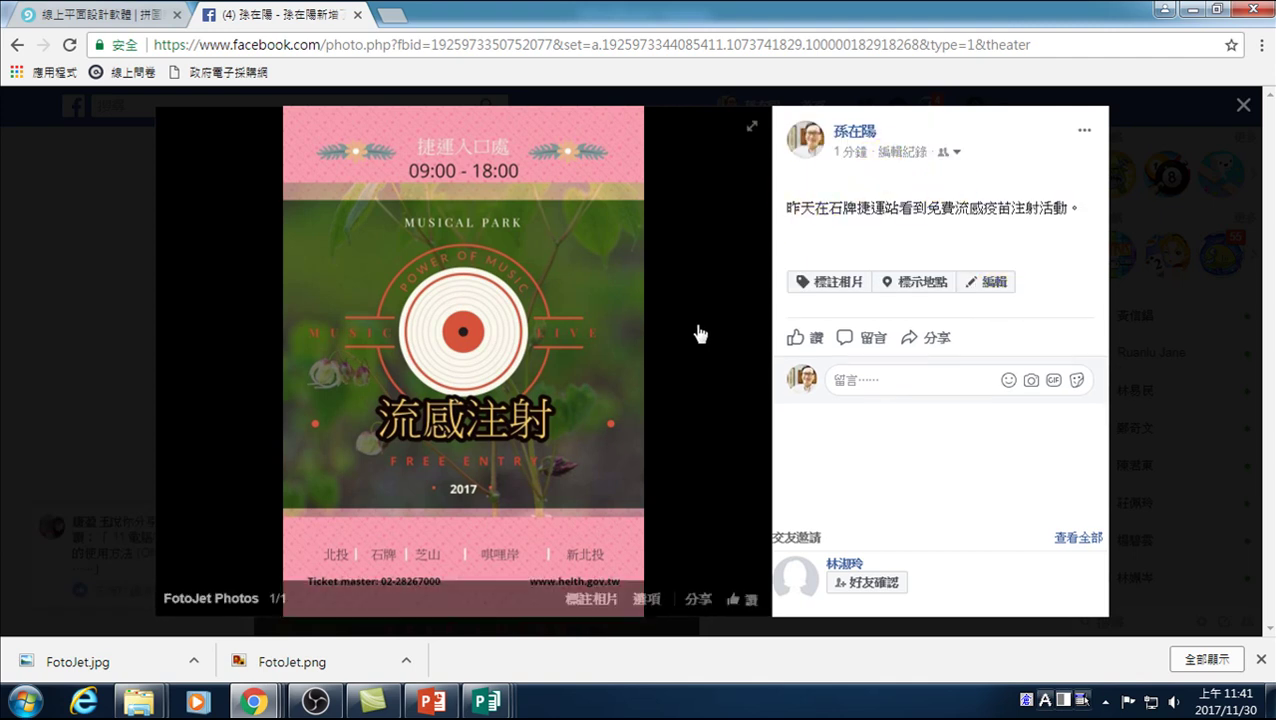
- Close the photo viewer, scroll the post, and open then dismiss the notifications list
{"action": "left_click", "coordinate": [1243, 104]}
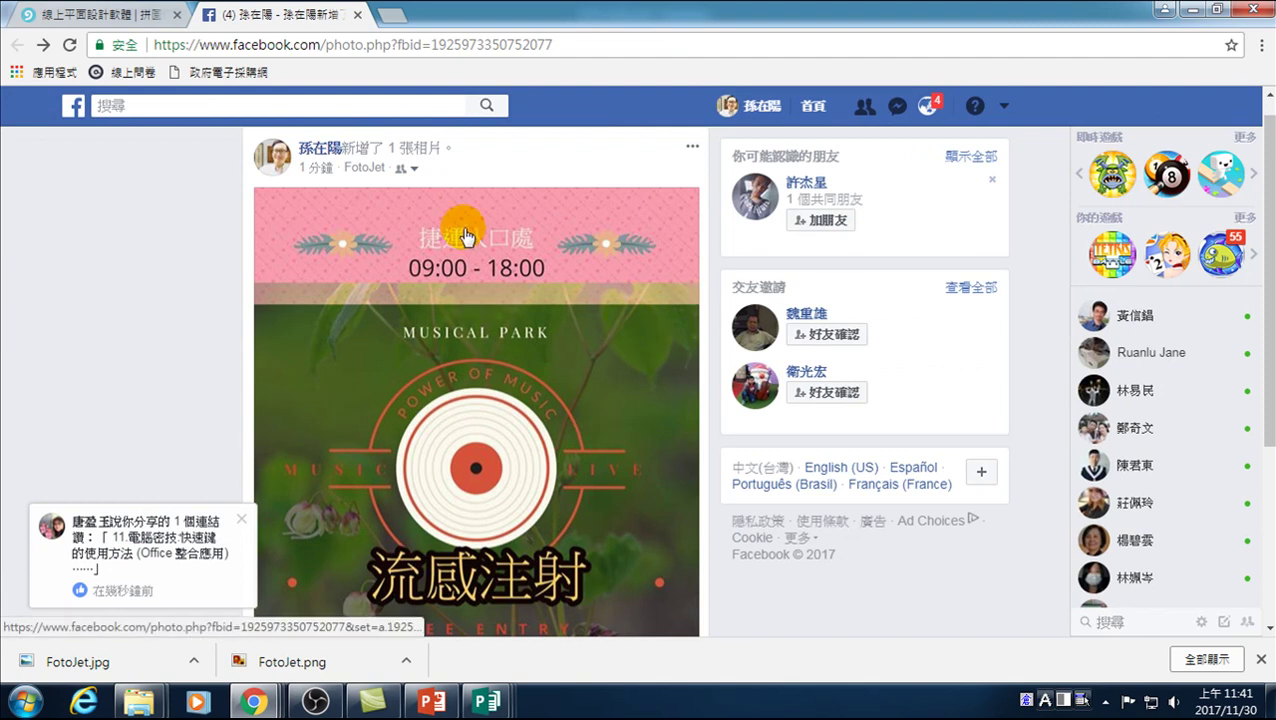
{"action": "scroll", "coordinate": [440, 440], "scroll_direction": "down", "scroll_amount": 1}
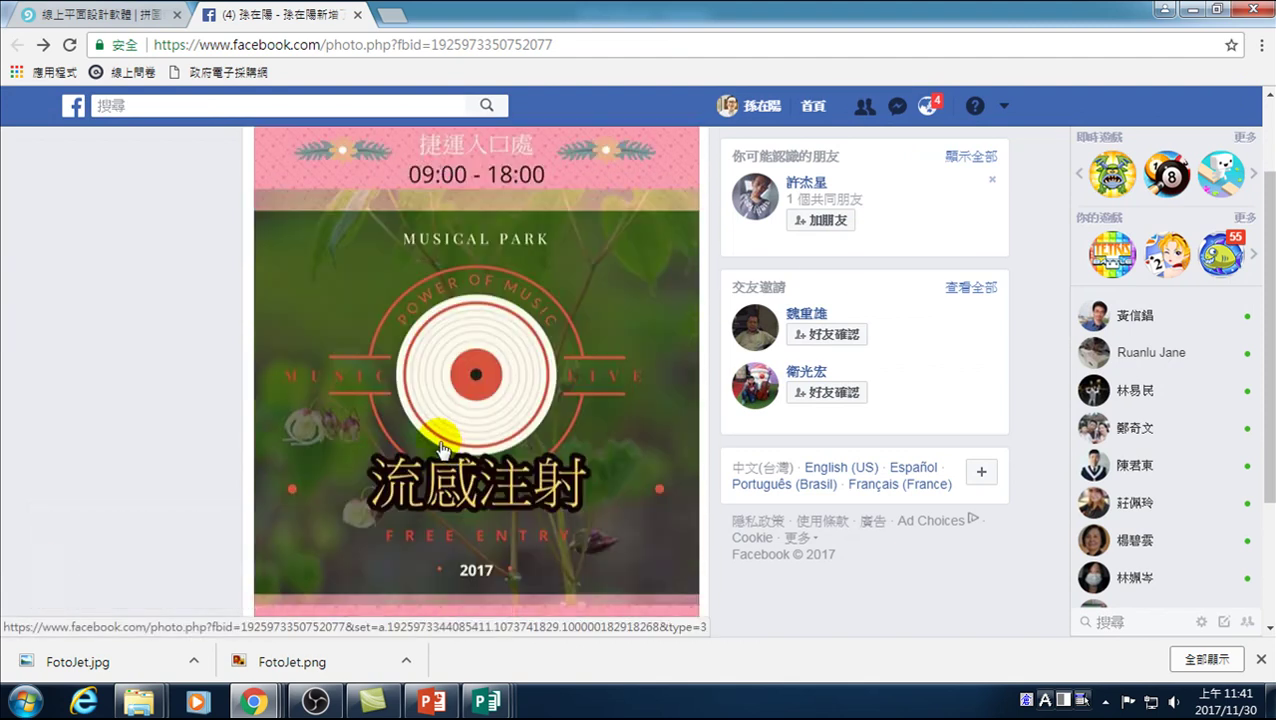
{"action": "scroll", "coordinate": [450, 460], "scroll_direction": "up", "scroll_amount": 1}
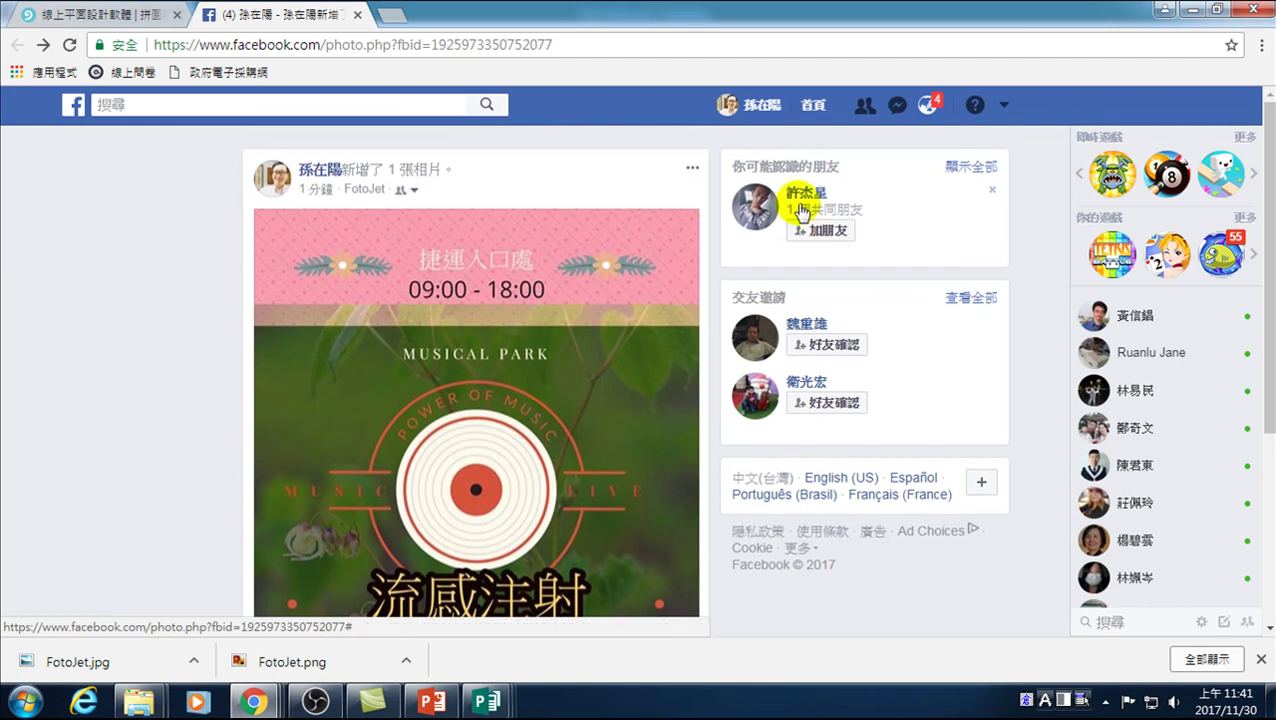
{"action": "left_click", "coordinate": [938, 108]}
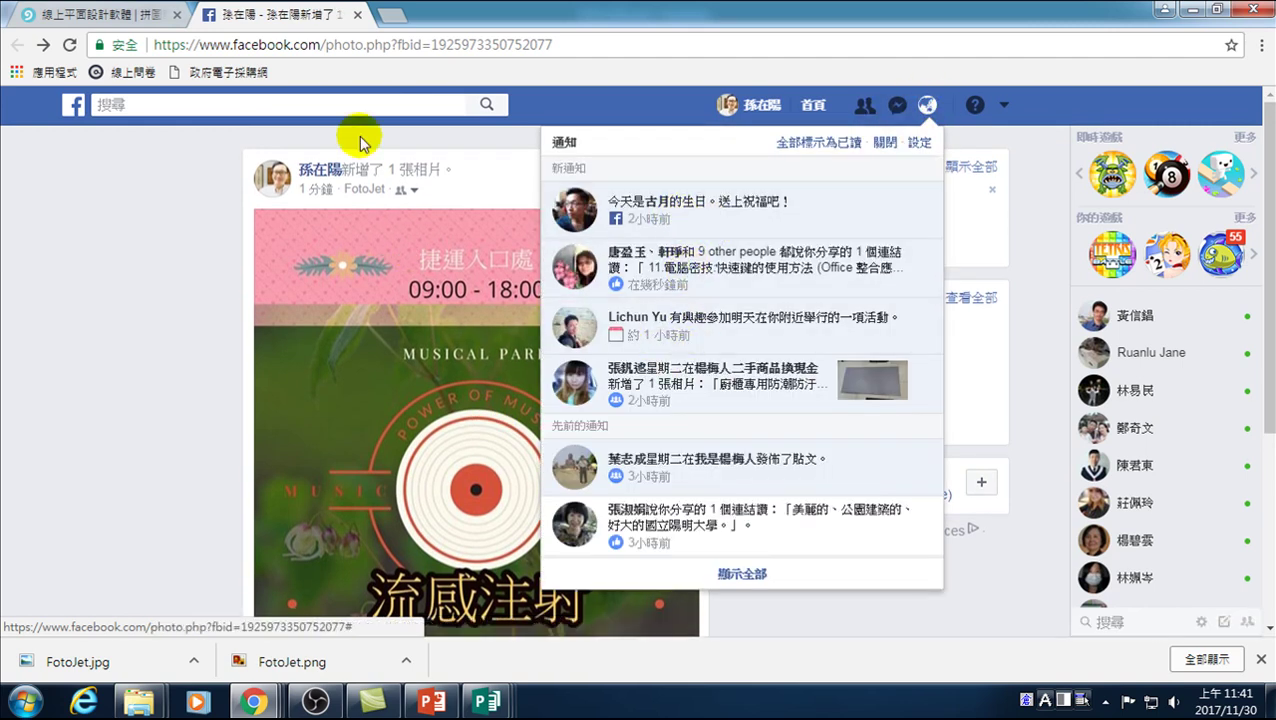
{"action": "left_click", "coordinate": [191, 275]}
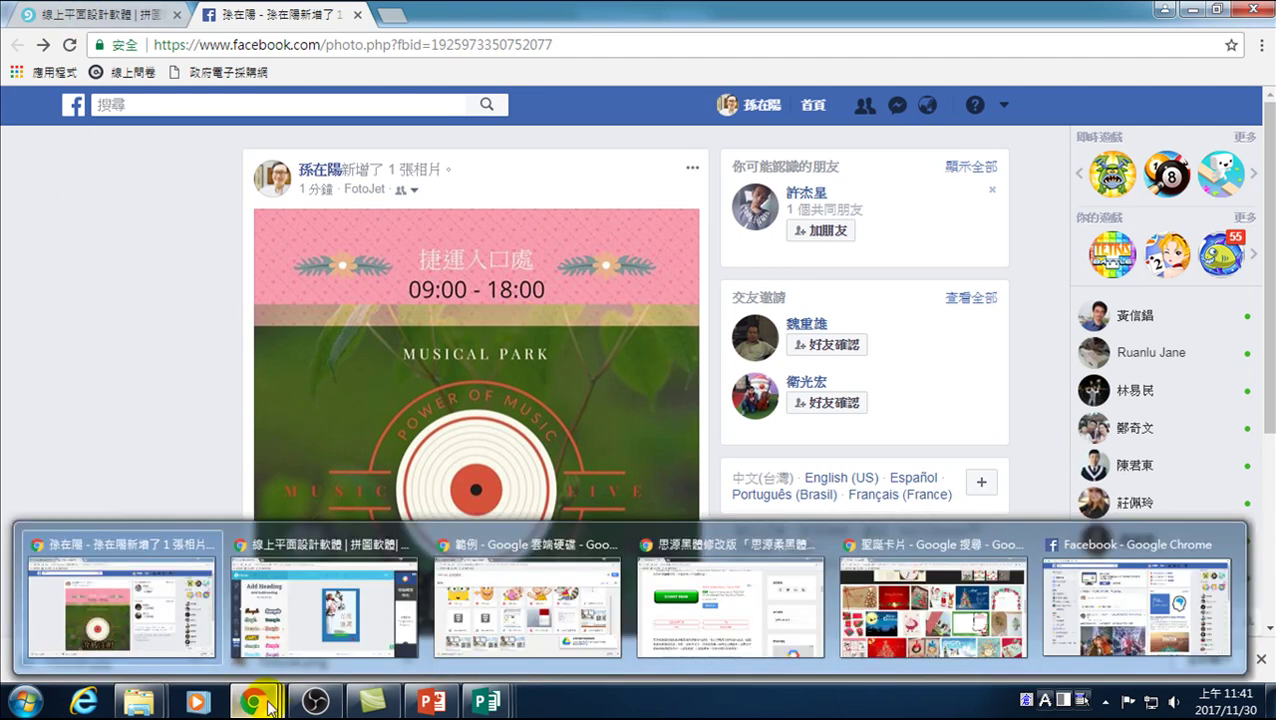
{"action": "mouse_move", "coordinate": [254, 702]}
{"action": "left_click", "coordinate": [190, 588]}
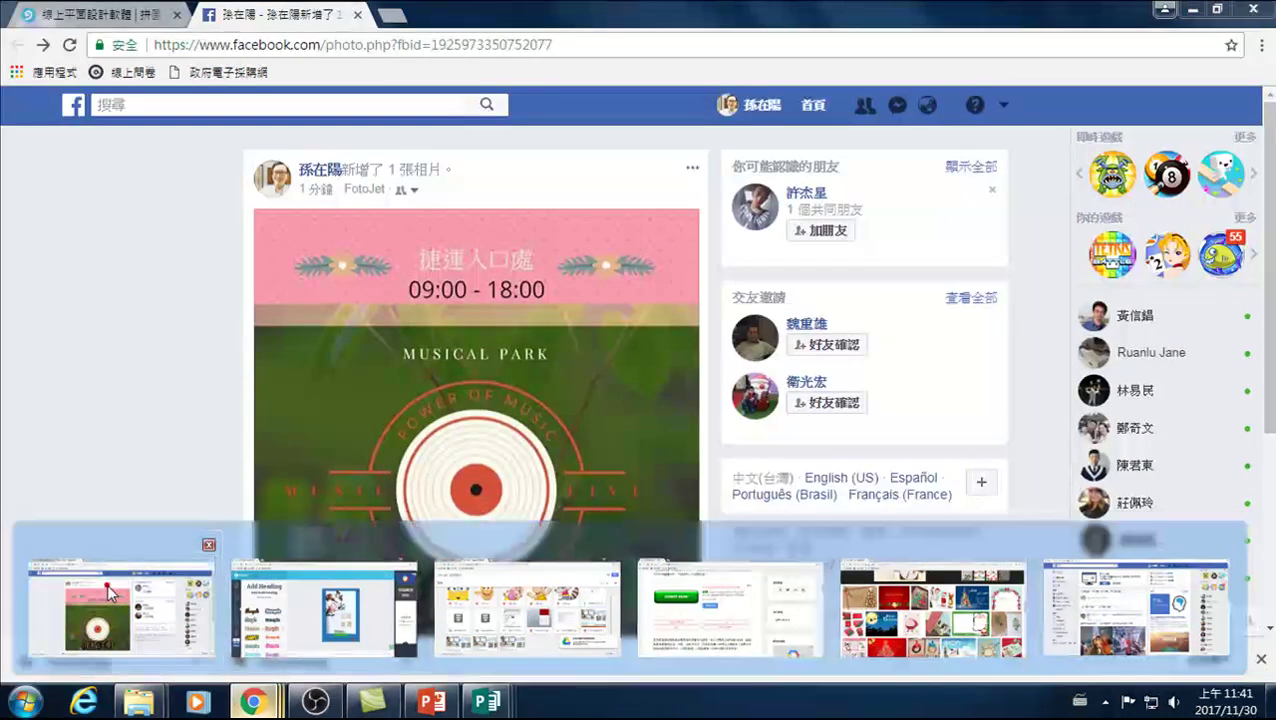
- In FotoJet, dismiss the share confirmation and browse Photos for a computer image, then cancel
{"action": "left_click", "coordinate": [108, 16]}
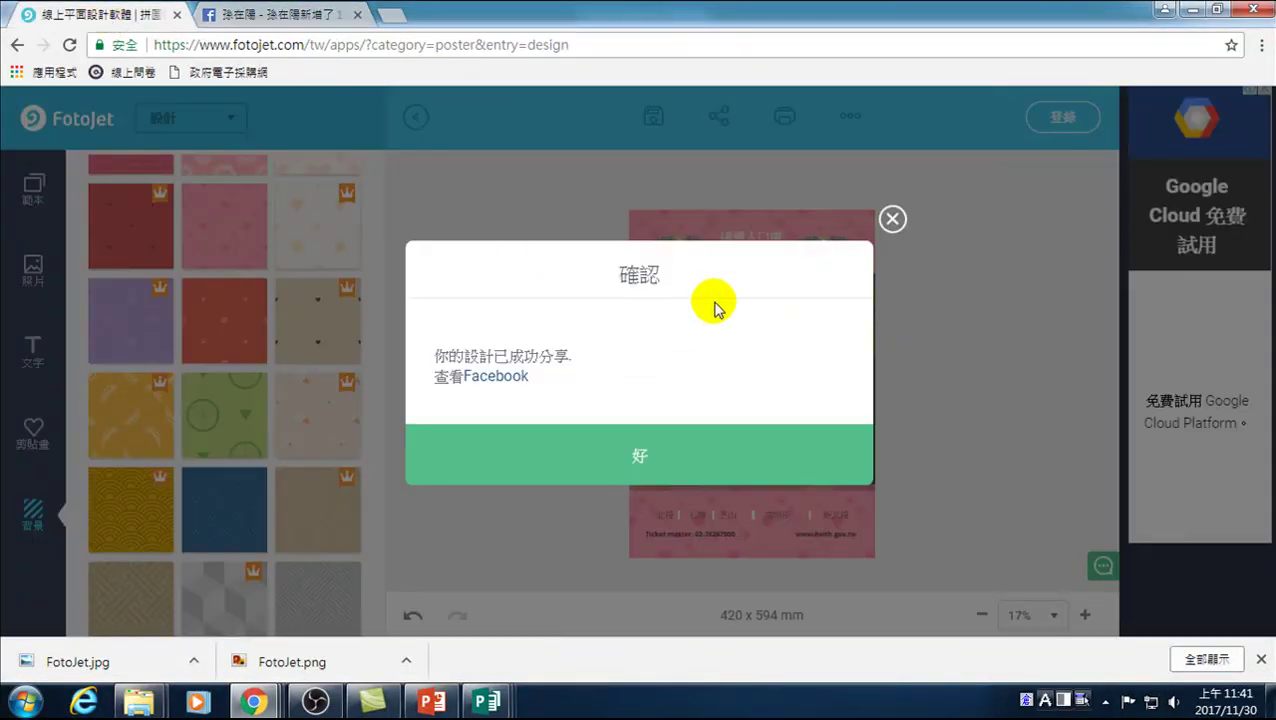
{"action": "left_click", "coordinate": [892, 218]}
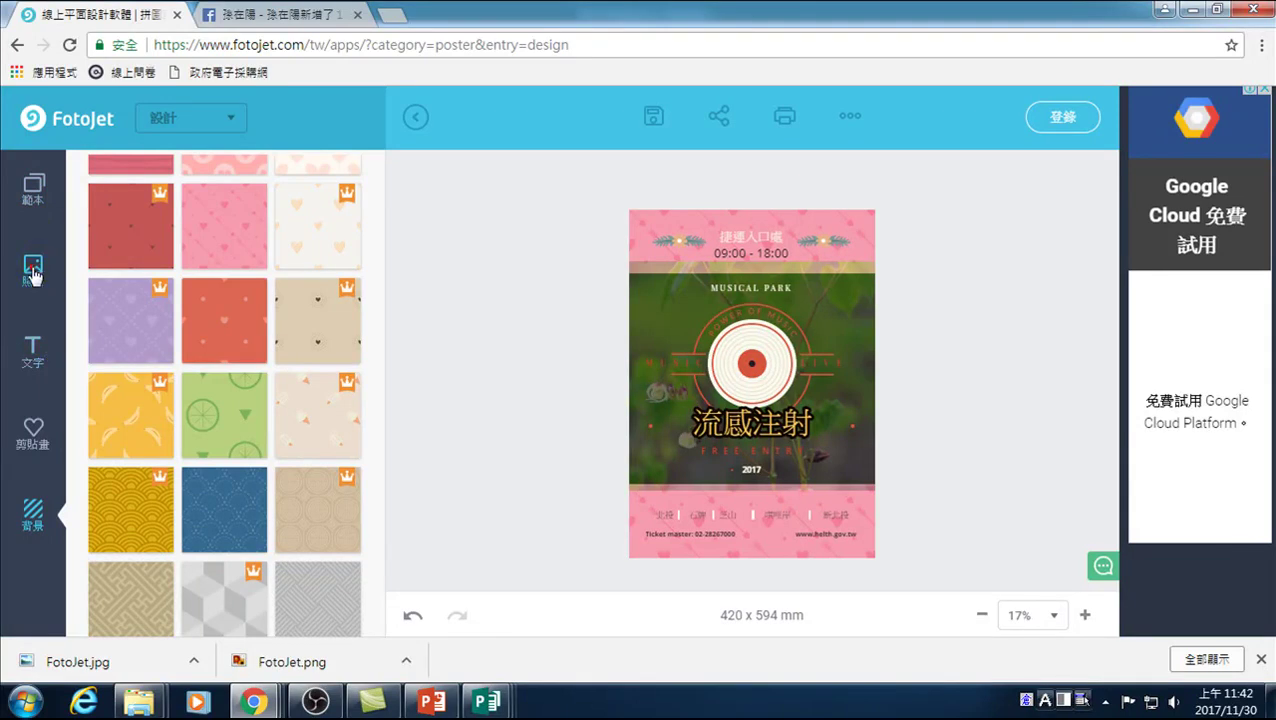
{"action": "left_click", "coordinate": [33, 265]}
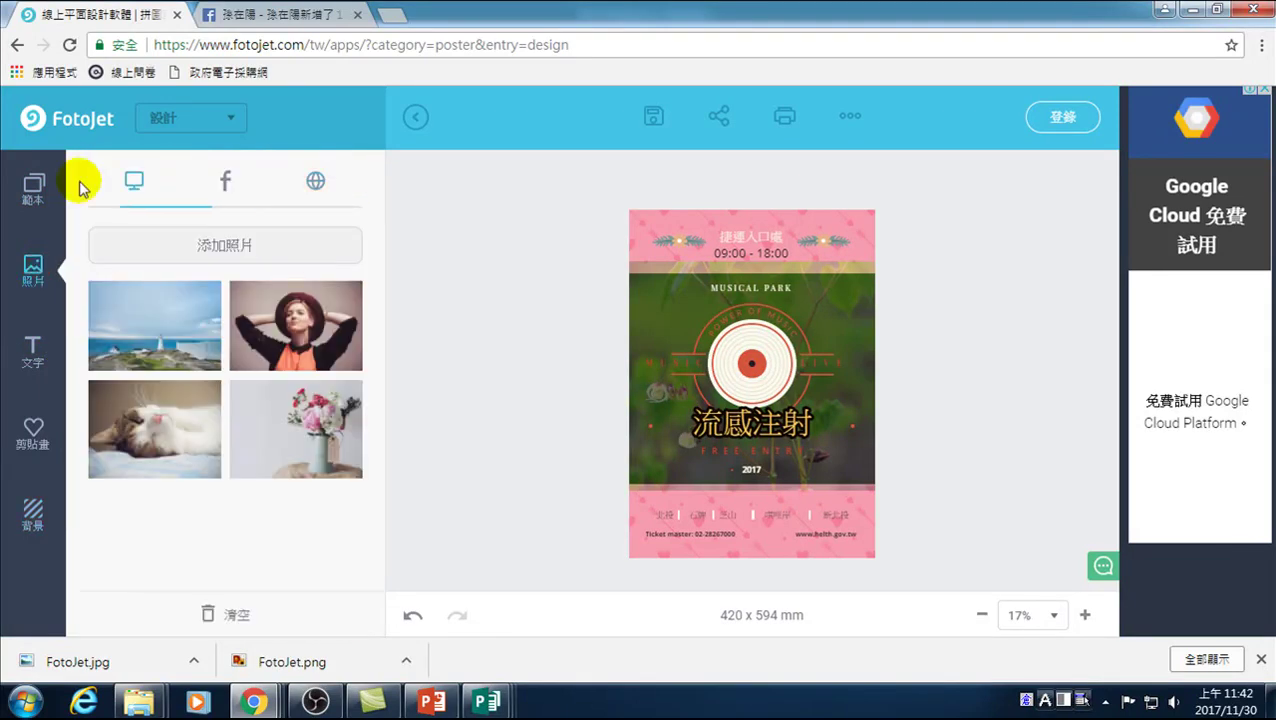
{"action": "left_click", "coordinate": [206, 246]}
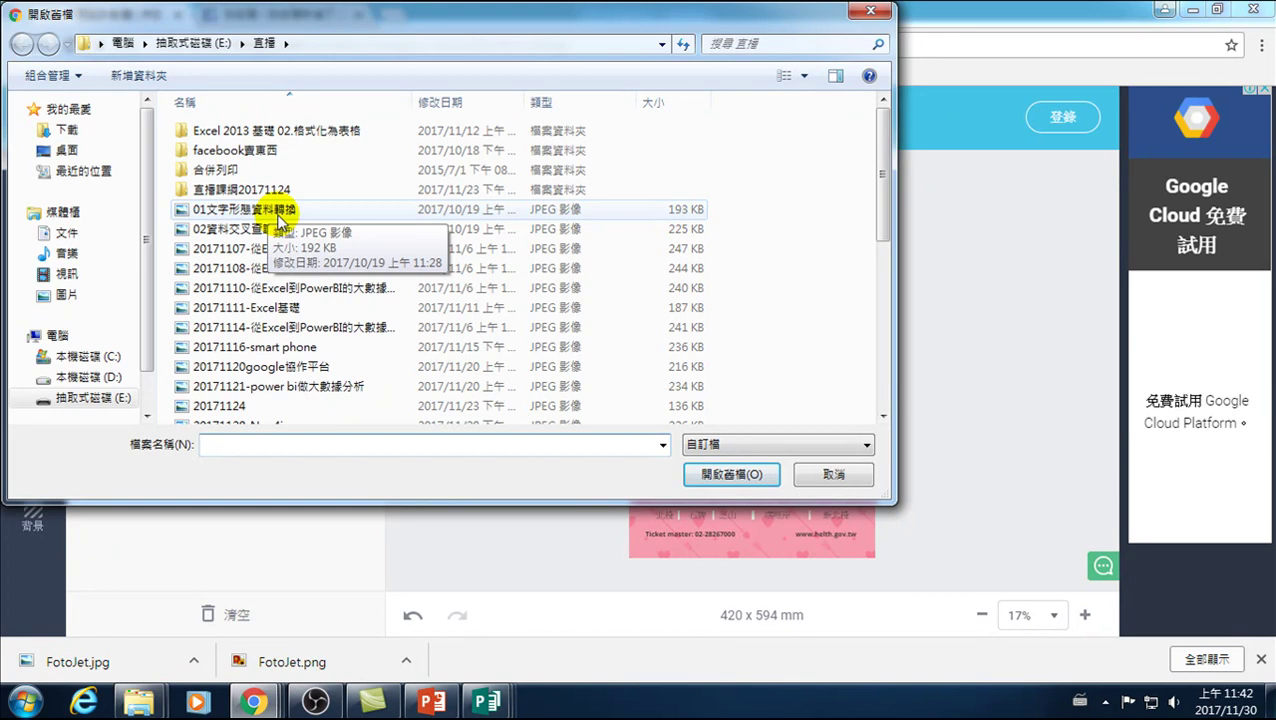
{"action": "left_click", "coordinate": [831, 474]}
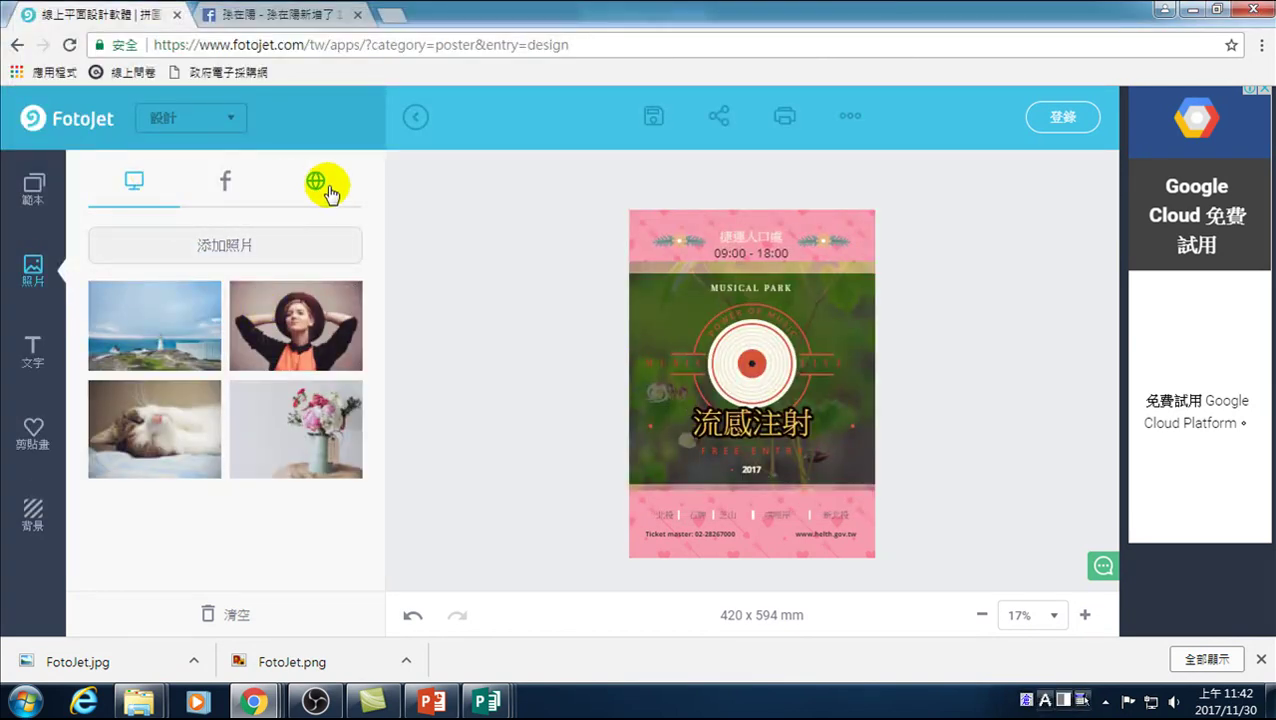